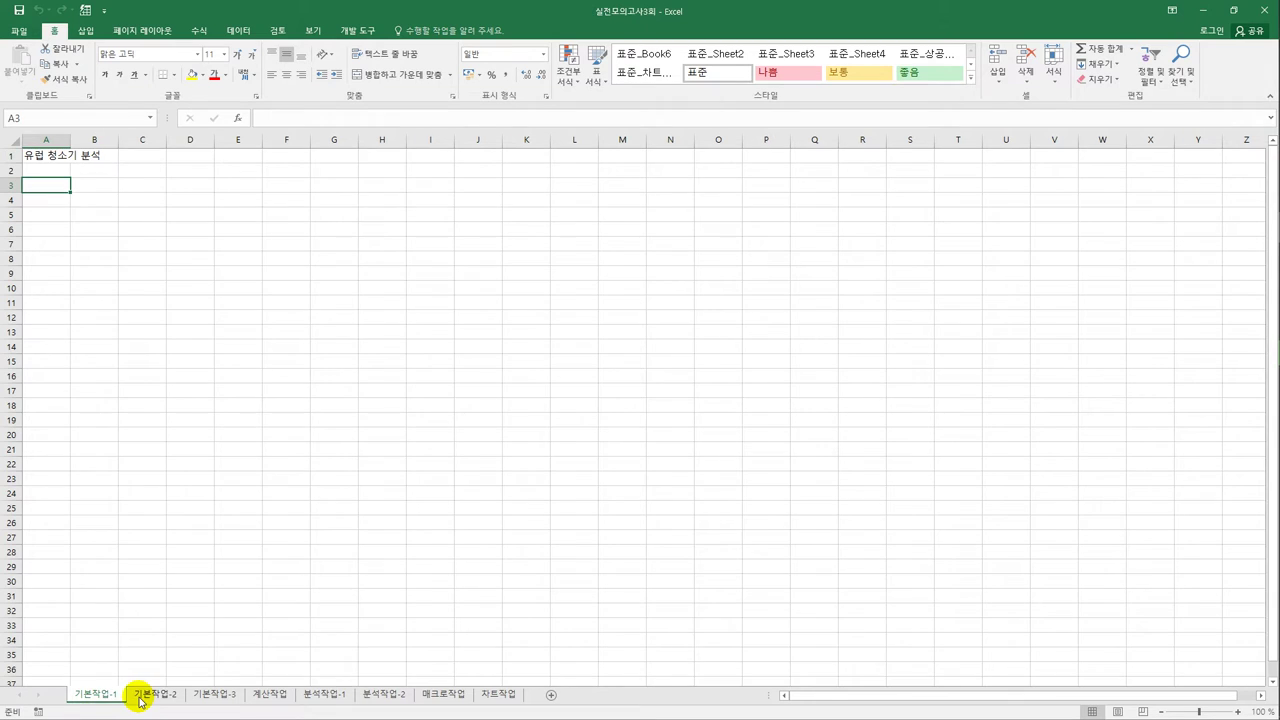
# On the 기본작업-2 sheet, merge and center the title 비품관리대장 across A1:G1.
pyautogui.click(140, 696)
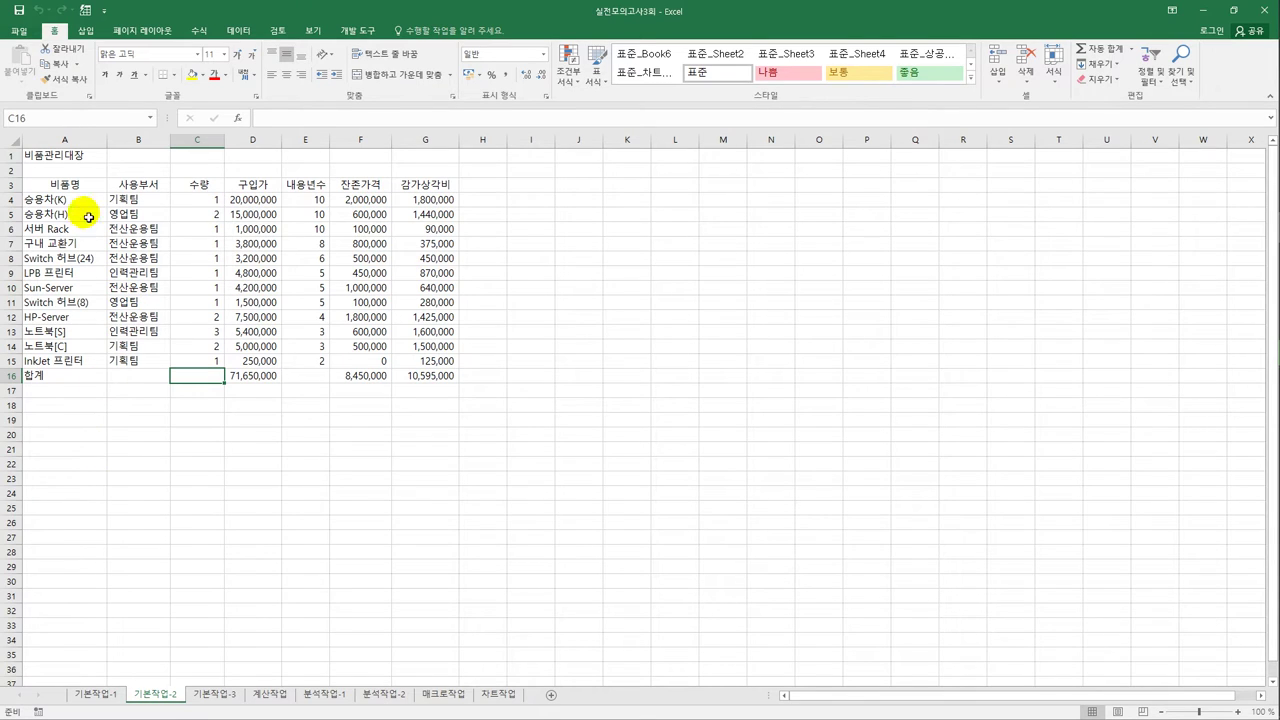
pyautogui.moveTo(88, 155); pyautogui.dragTo(412, 157)
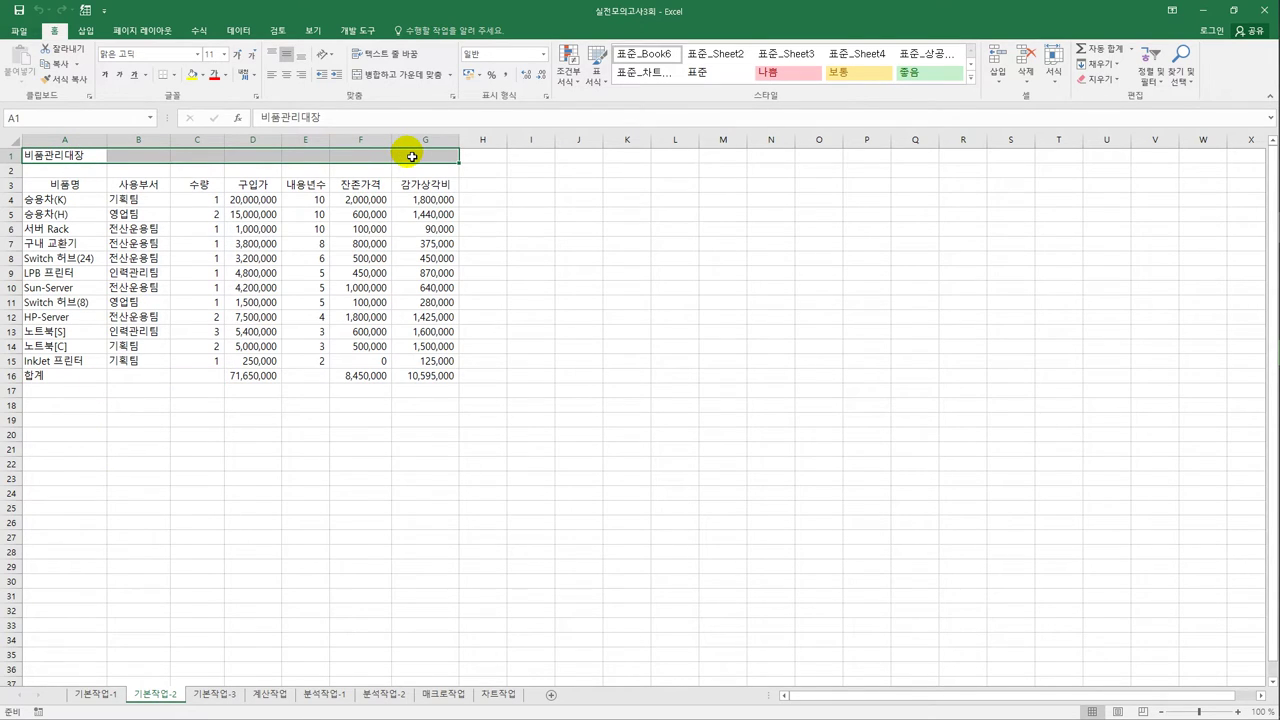
pyautogui.click(379, 83)
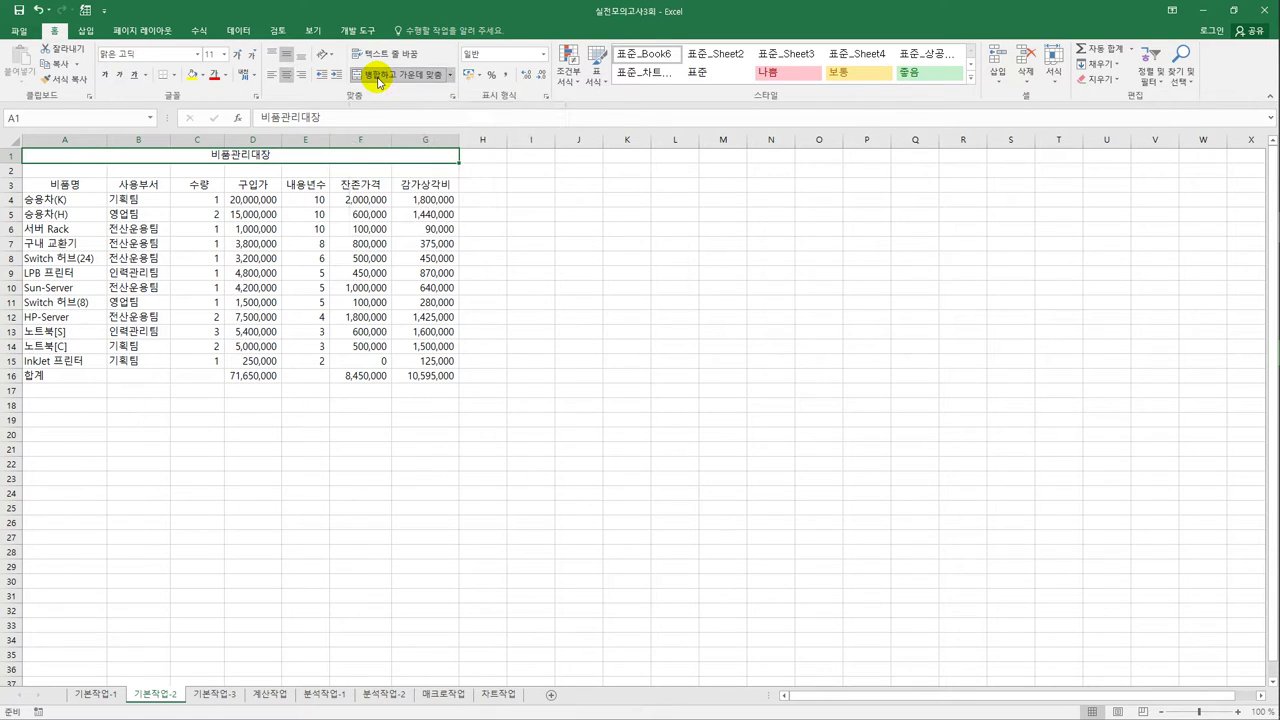
# Format the merged title in A1 as 굴림체, size 16, bold and underlined.
pyautogui.click(199, 54)
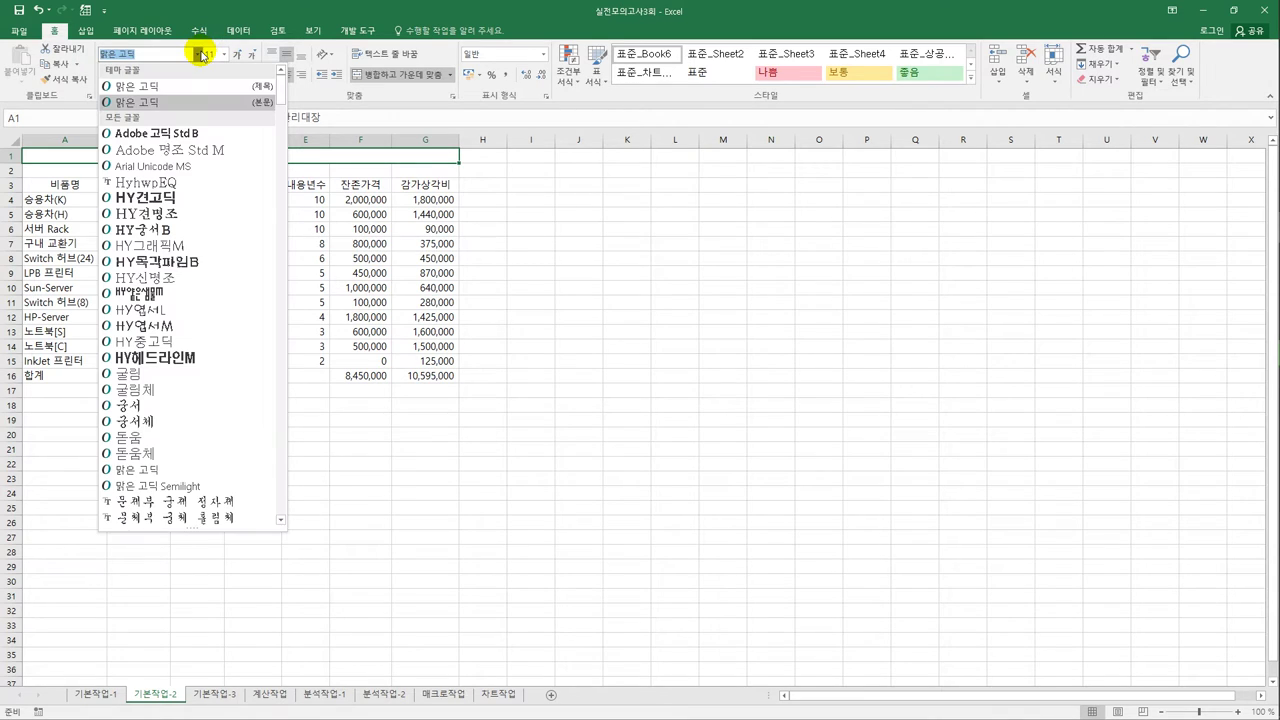
pyautogui.click(180, 389)
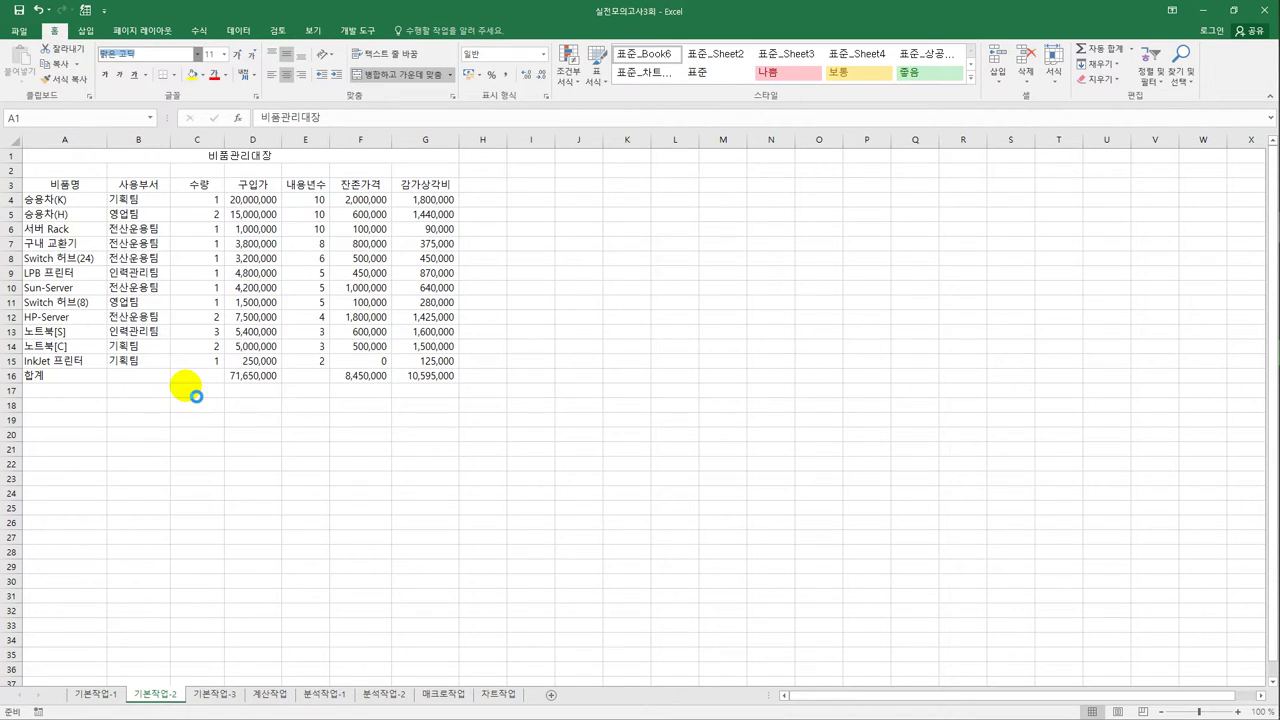
pyautogui.click(224, 54)
pyautogui.click(213, 158)
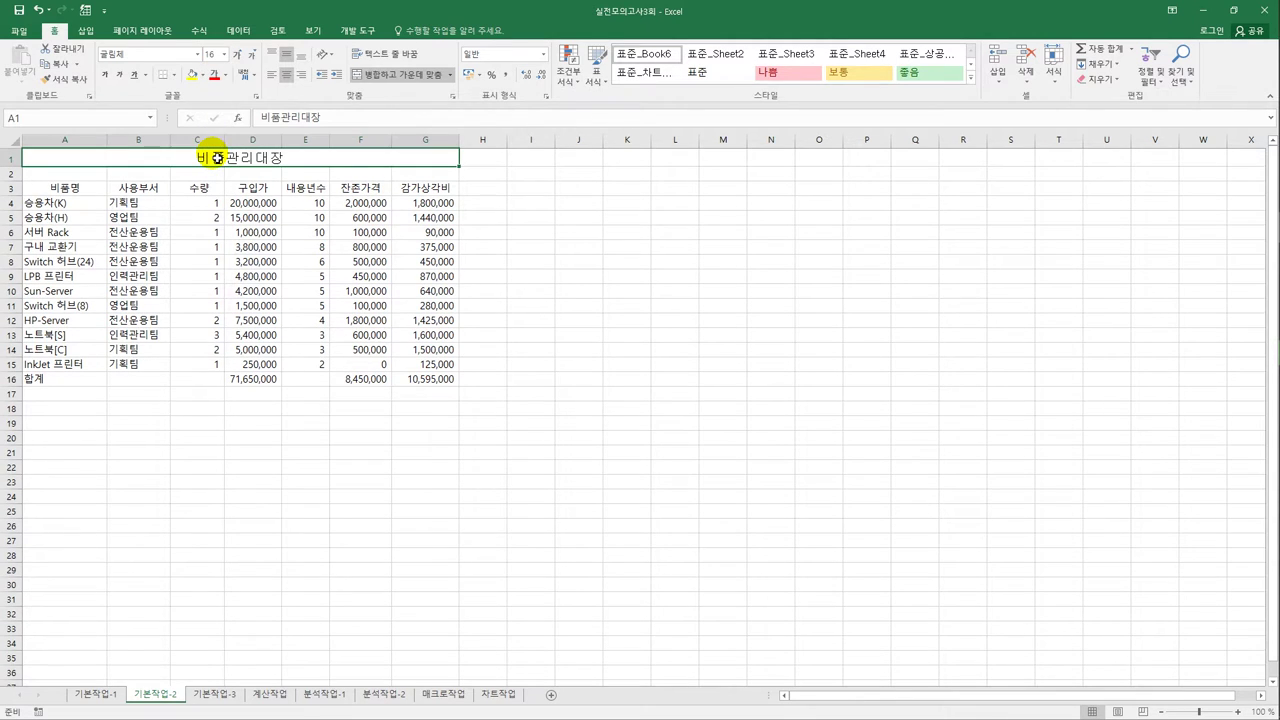
pyautogui.click(105, 76)
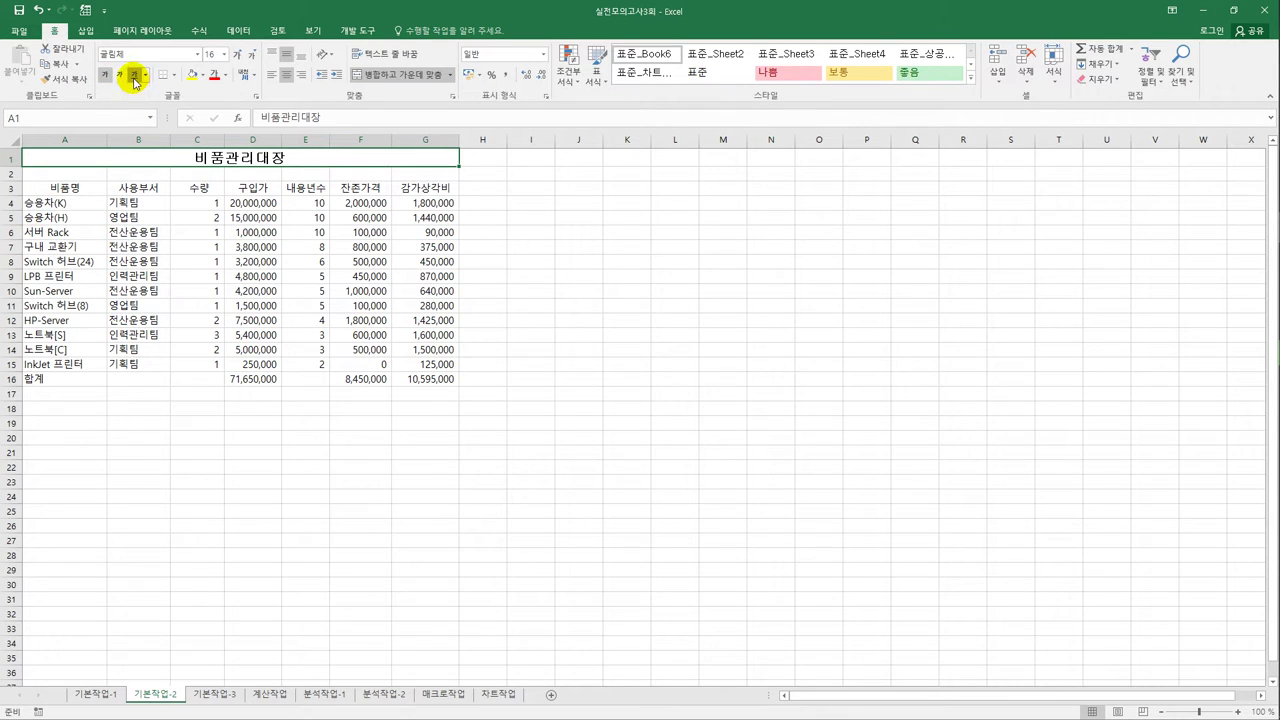
pyautogui.click(134, 76)
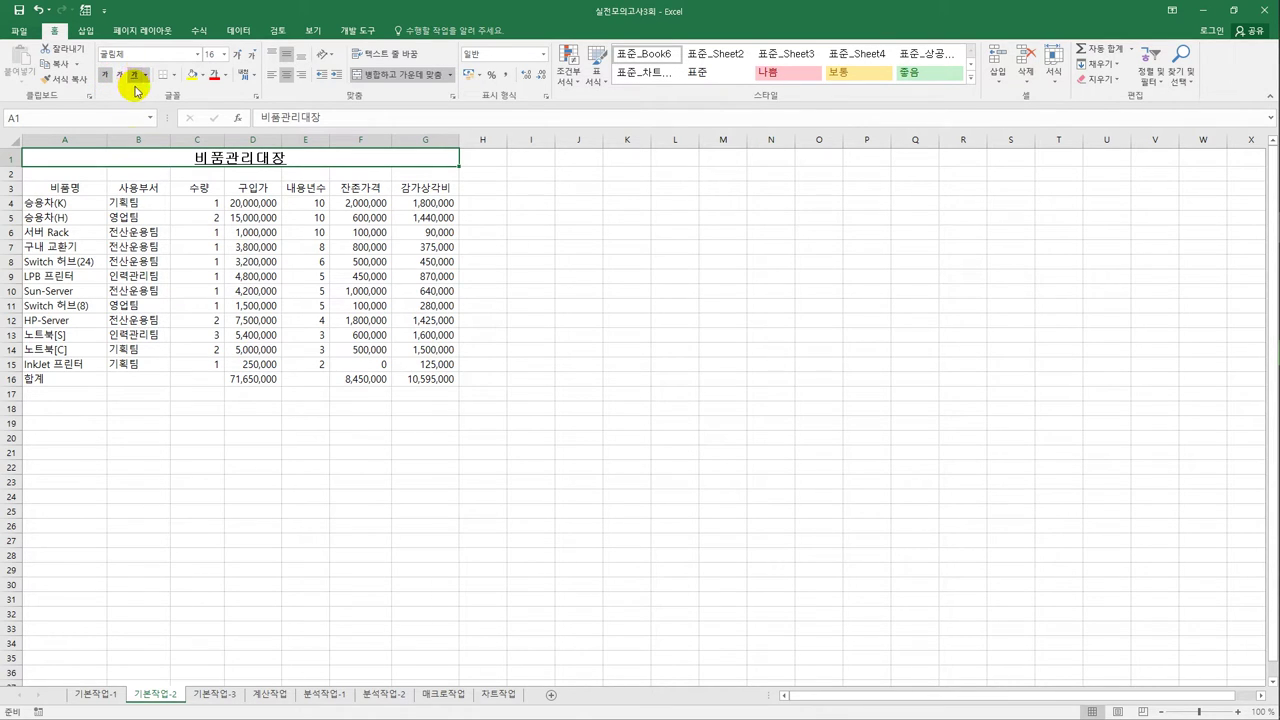
# Apply all borders (모든 테두리) to the table range A3:G16.
pyautogui.moveTo(89, 192); pyautogui.dragTo(407, 384)
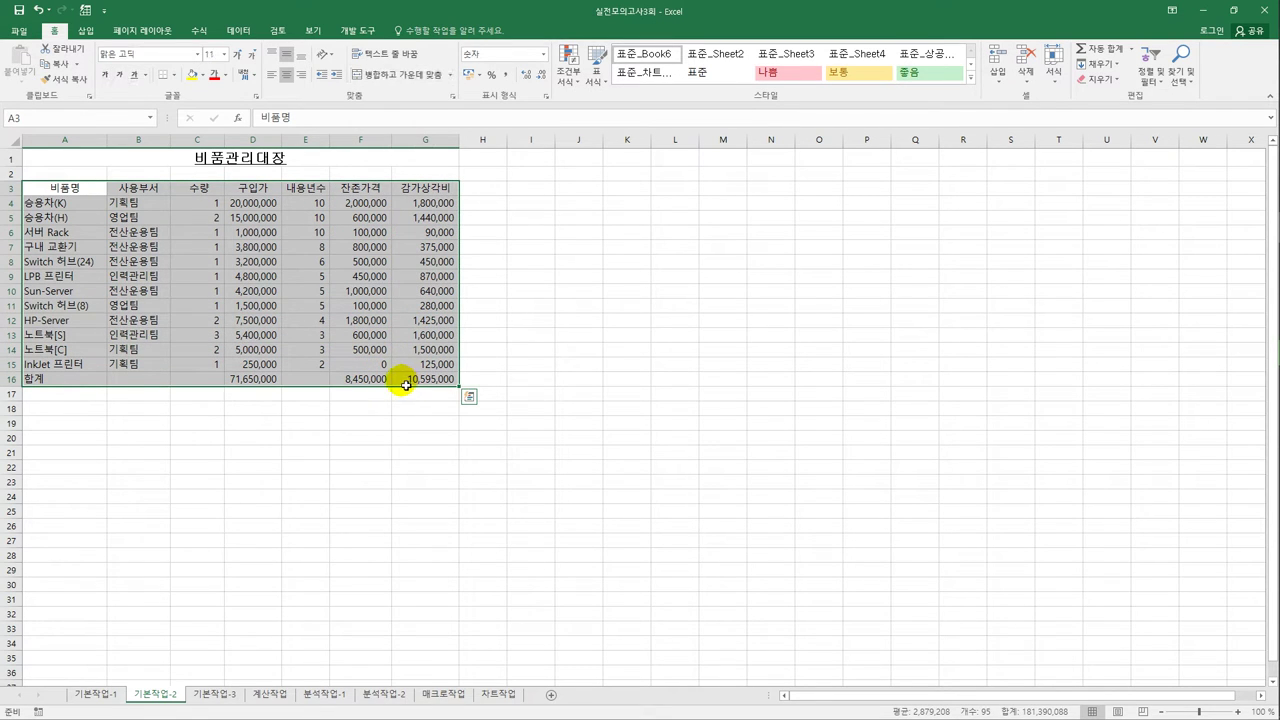
pyautogui.click(181, 75)
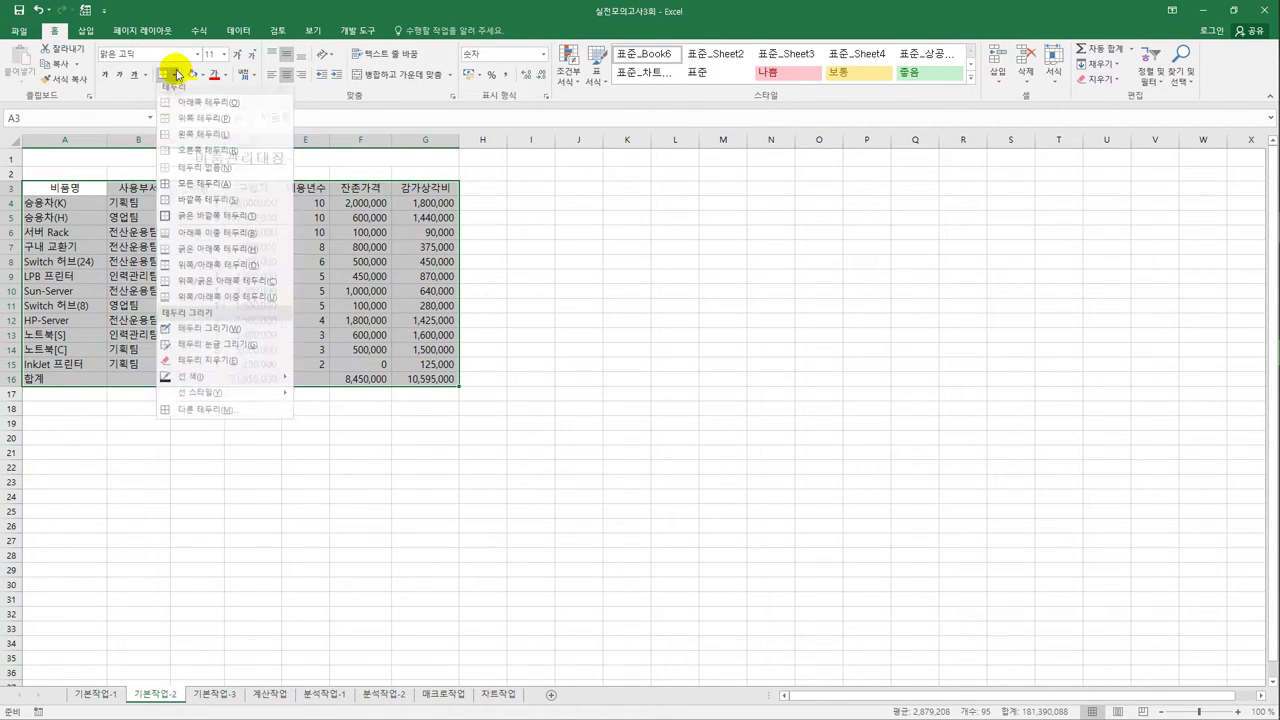
pyautogui.click(203, 189)
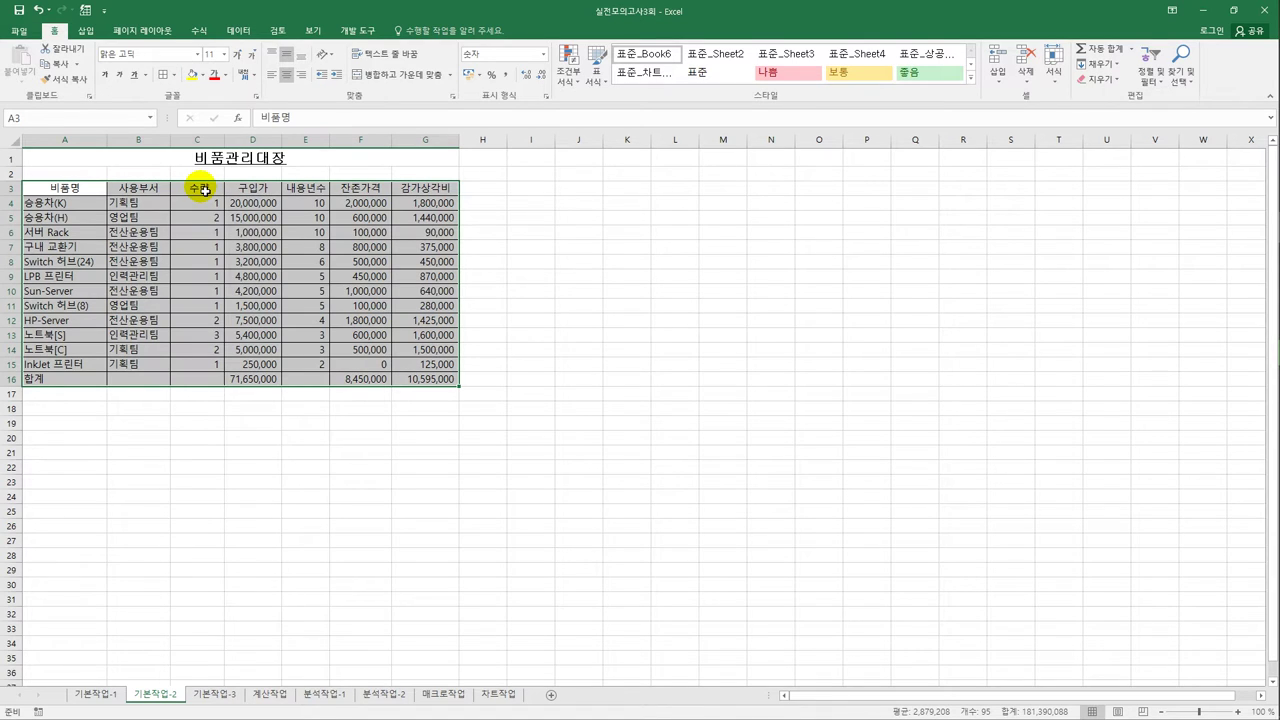
# Add both diagonal borders to the empty total-row cells C16 and E16 so each is crossed with an X.
pyautogui.click(197, 384)
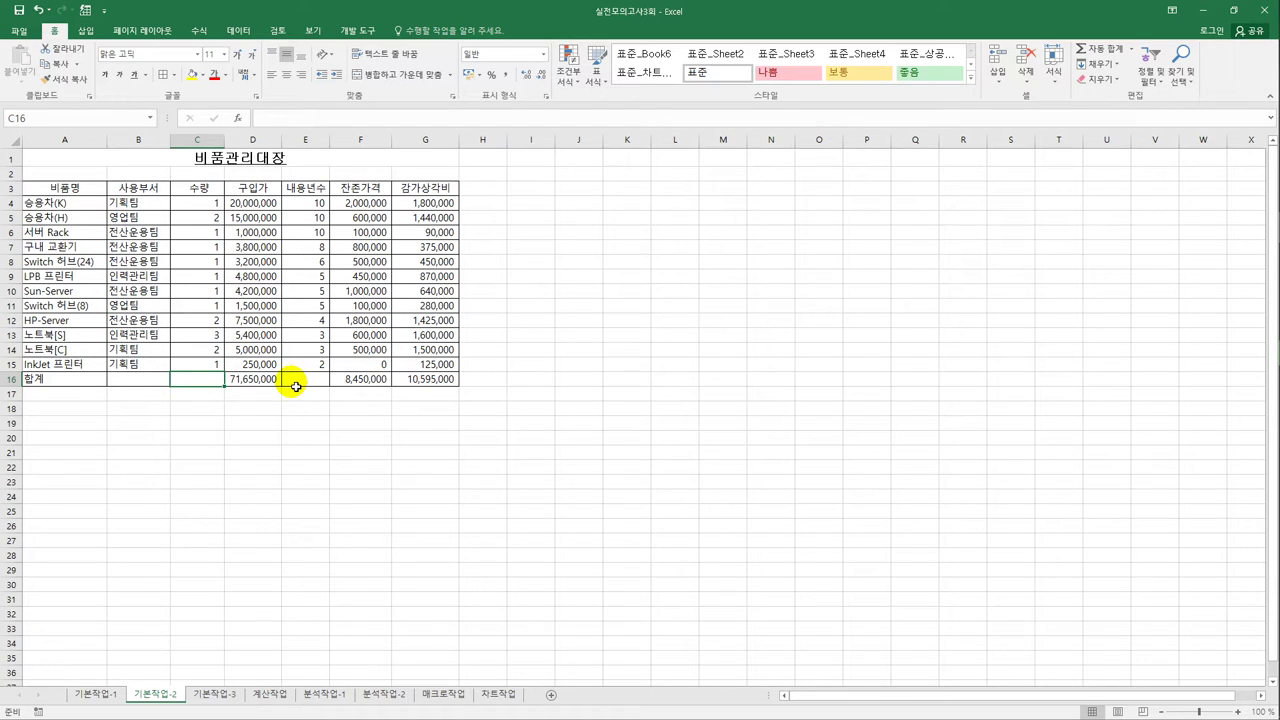
pyautogui.keyDown('ctrl'); pyautogui.click(296, 386); pyautogui.keyUp('ctrl')
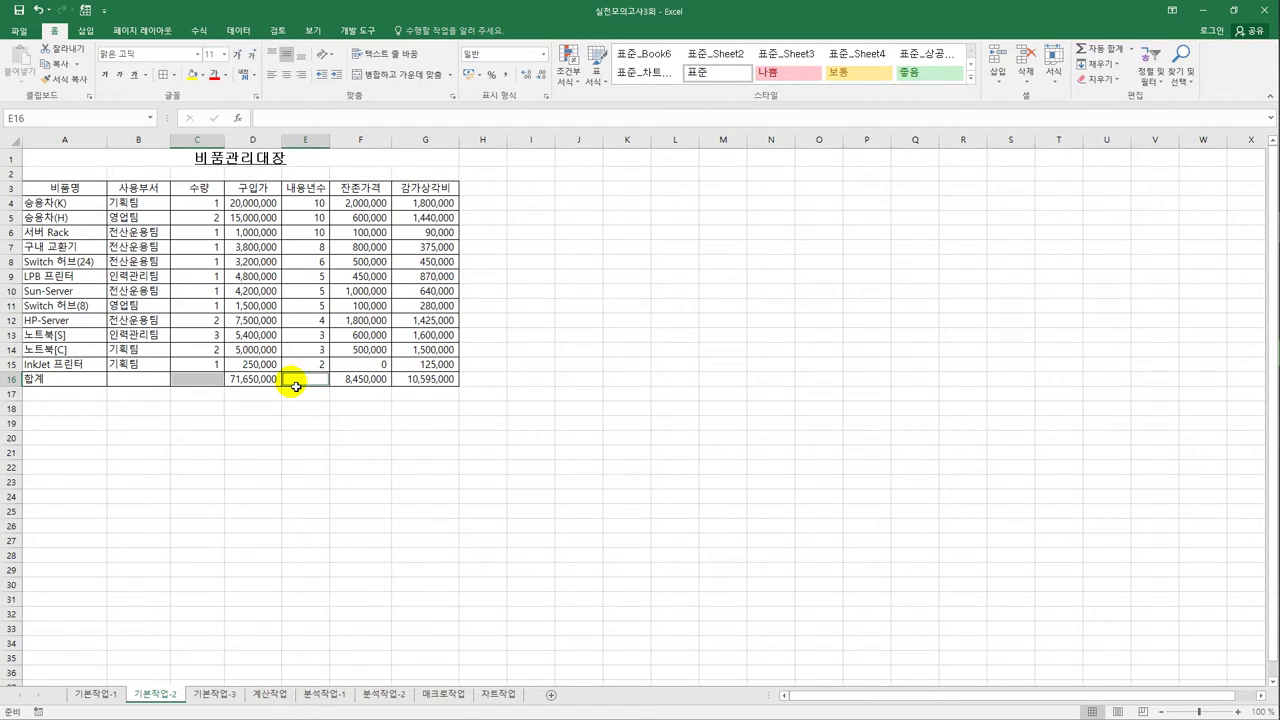
pyautogui.rightClick(296, 386)
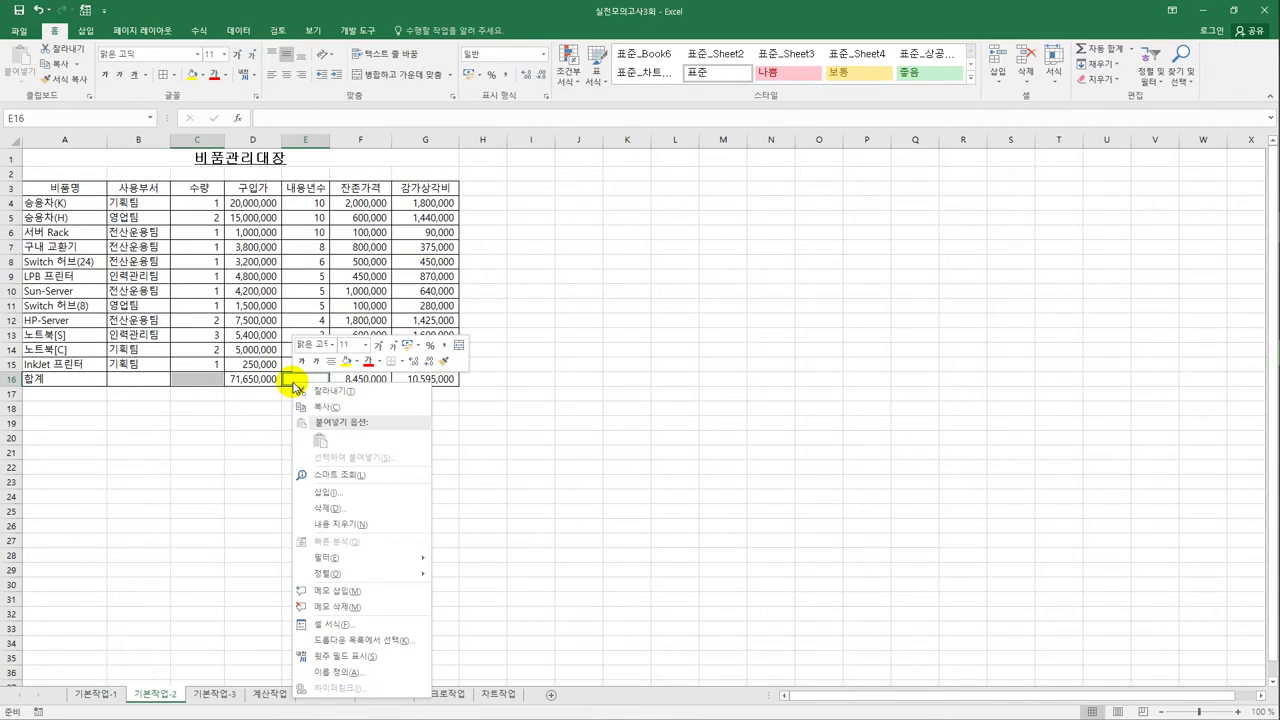
pyautogui.click(362, 578)
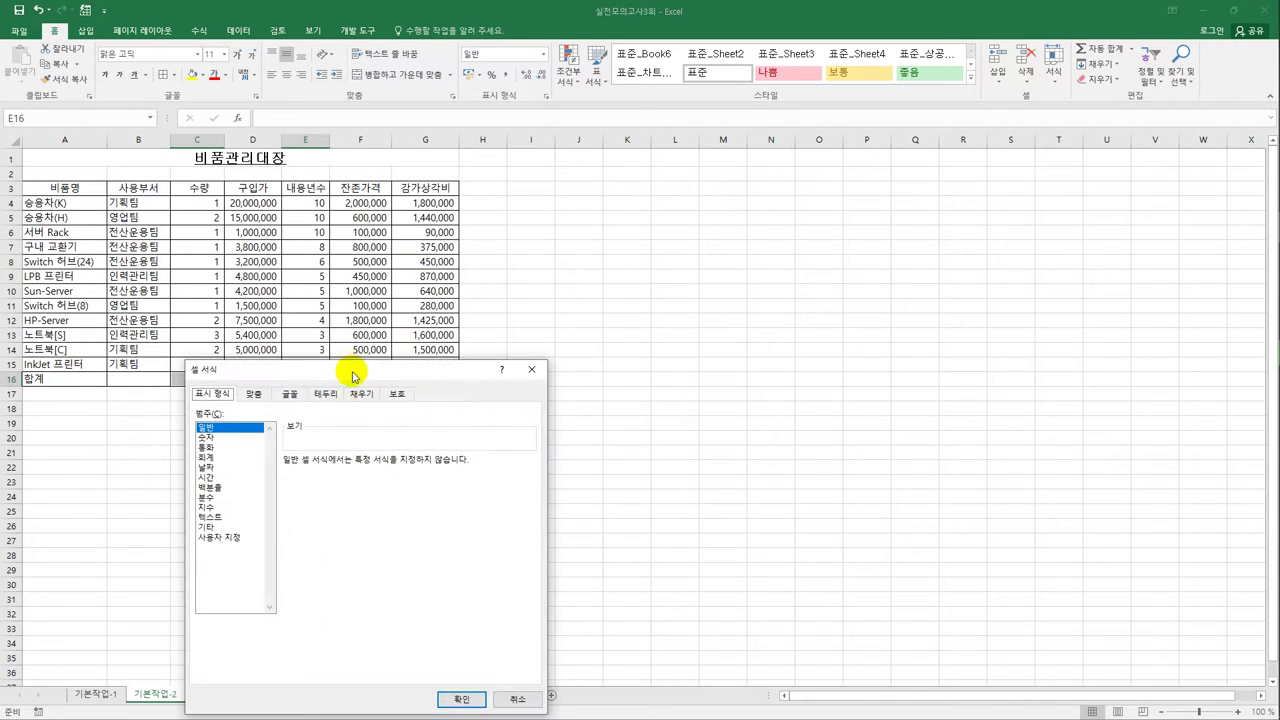
pyautogui.moveTo(350, 374); pyautogui.dragTo(668, 195)
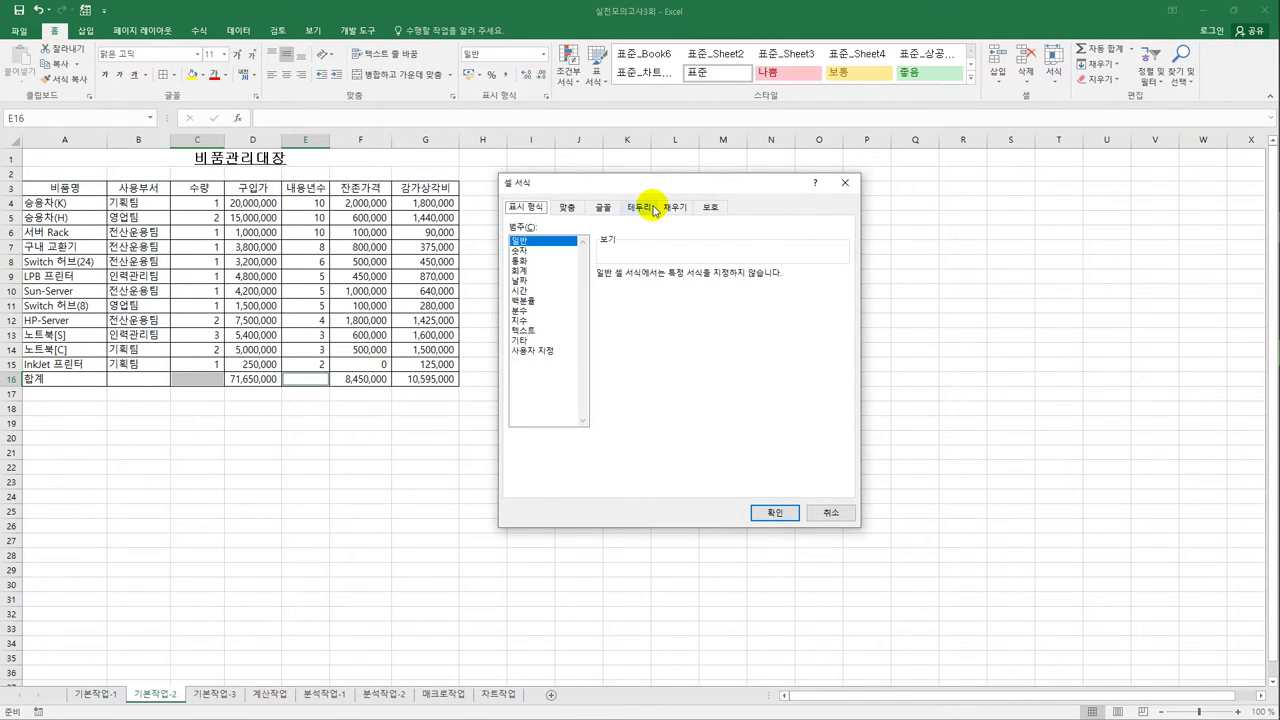
pyautogui.click(651, 210)
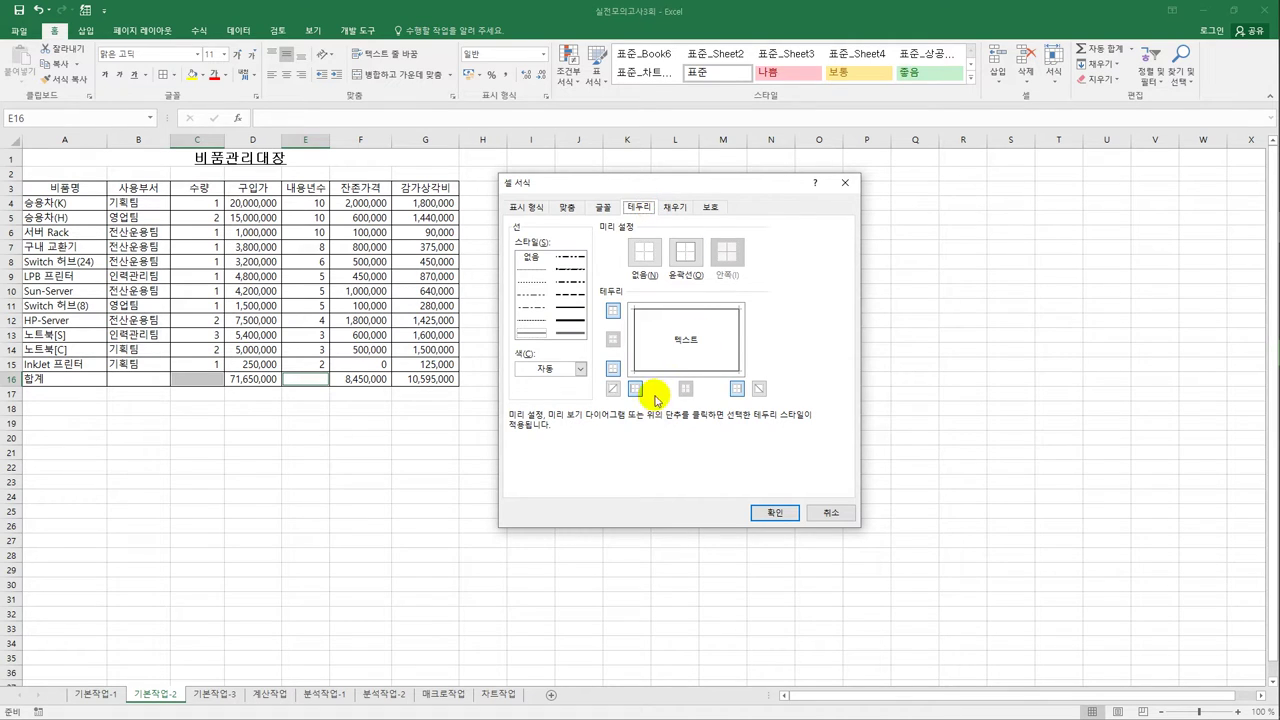
pyautogui.click(613, 388)
pyautogui.click(760, 388)
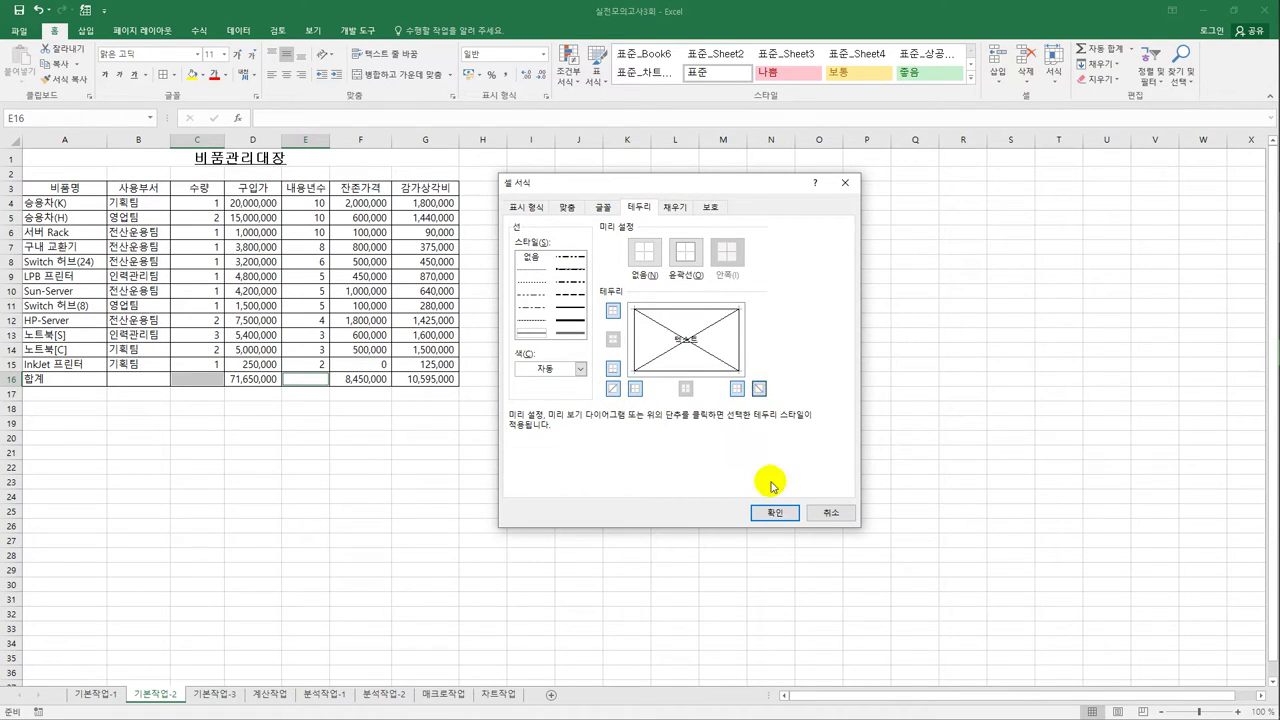
pyautogui.click(774, 512)
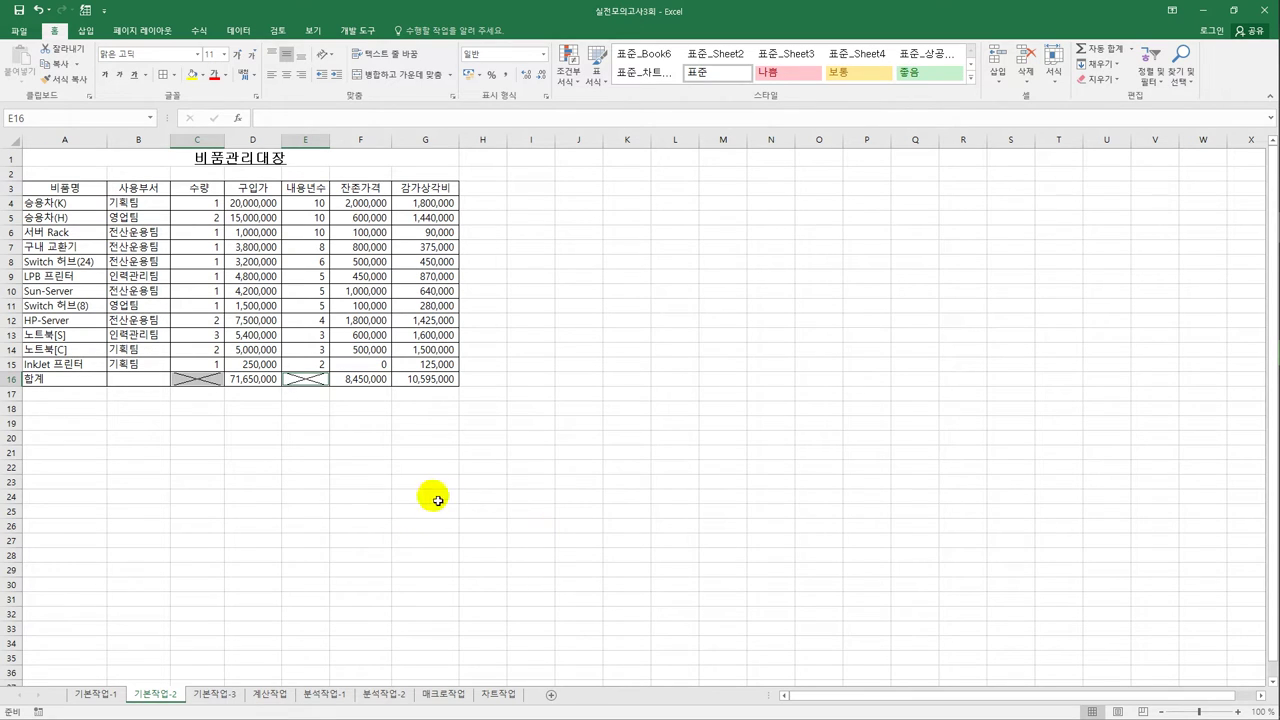
# Merge and center the 합계 label across A16:B16.
pyautogui.click(93, 384)
pyautogui.moveTo(93, 386); pyautogui.dragTo(110, 384)
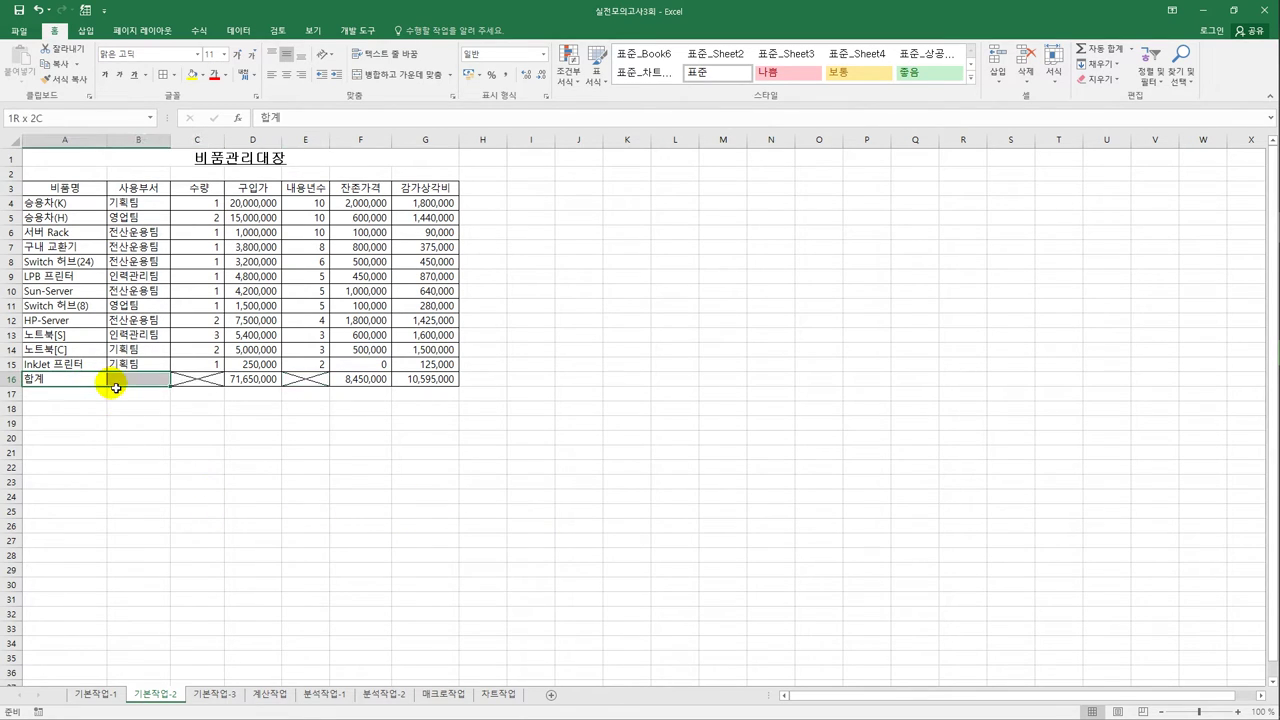
pyautogui.click(396, 77)
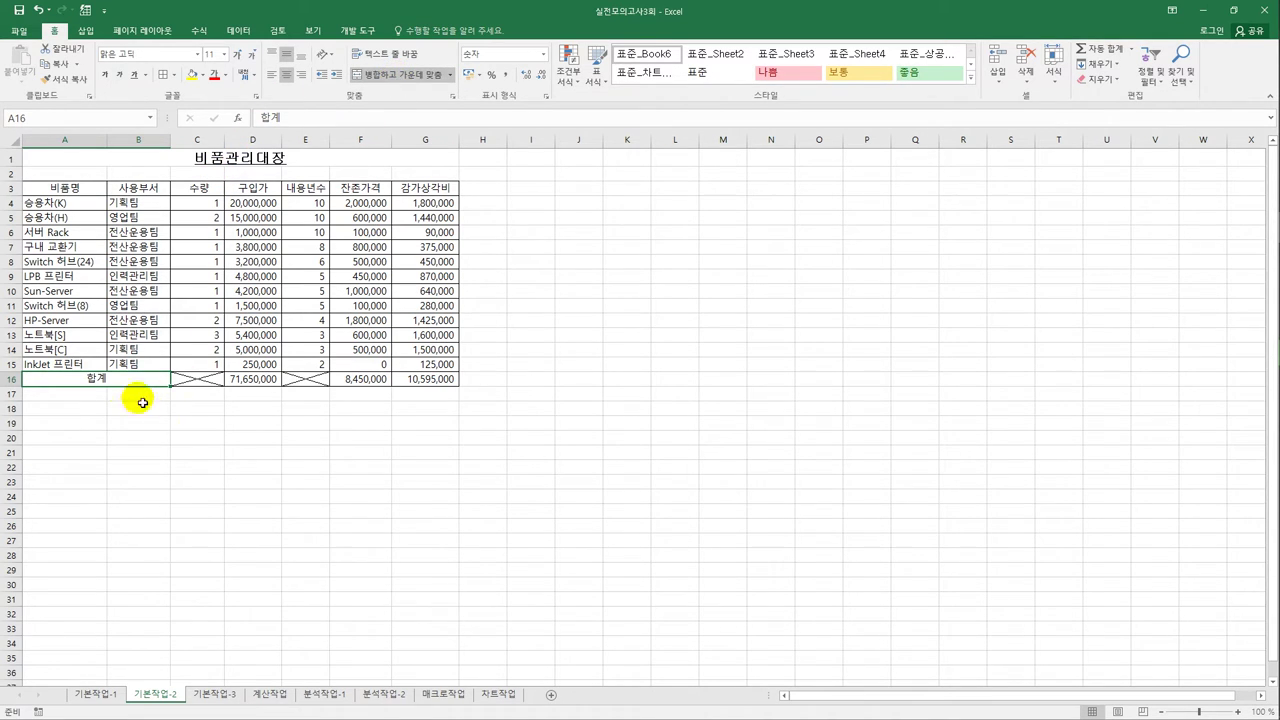
# Convert the text 합계 in the merged cell A16 to the Hanja 合計.
pyautogui.doubleClick(109, 381)
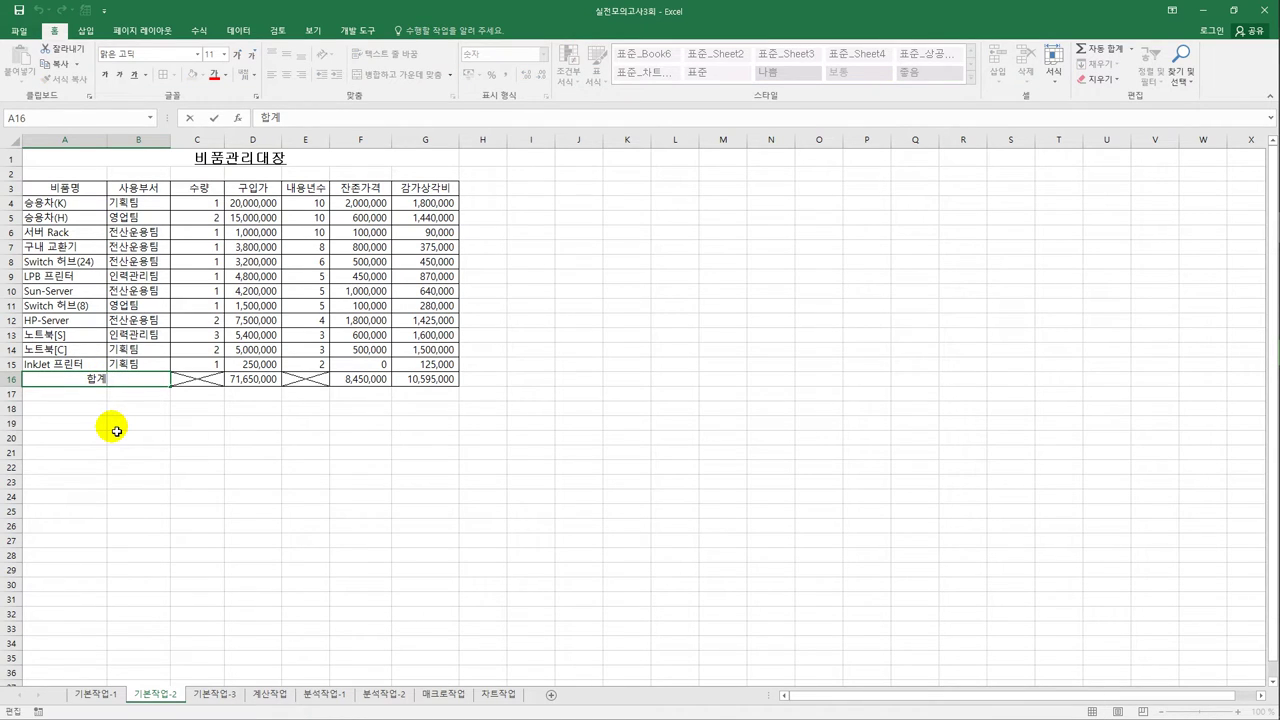
pyautogui.press('Hangul_Hanja')
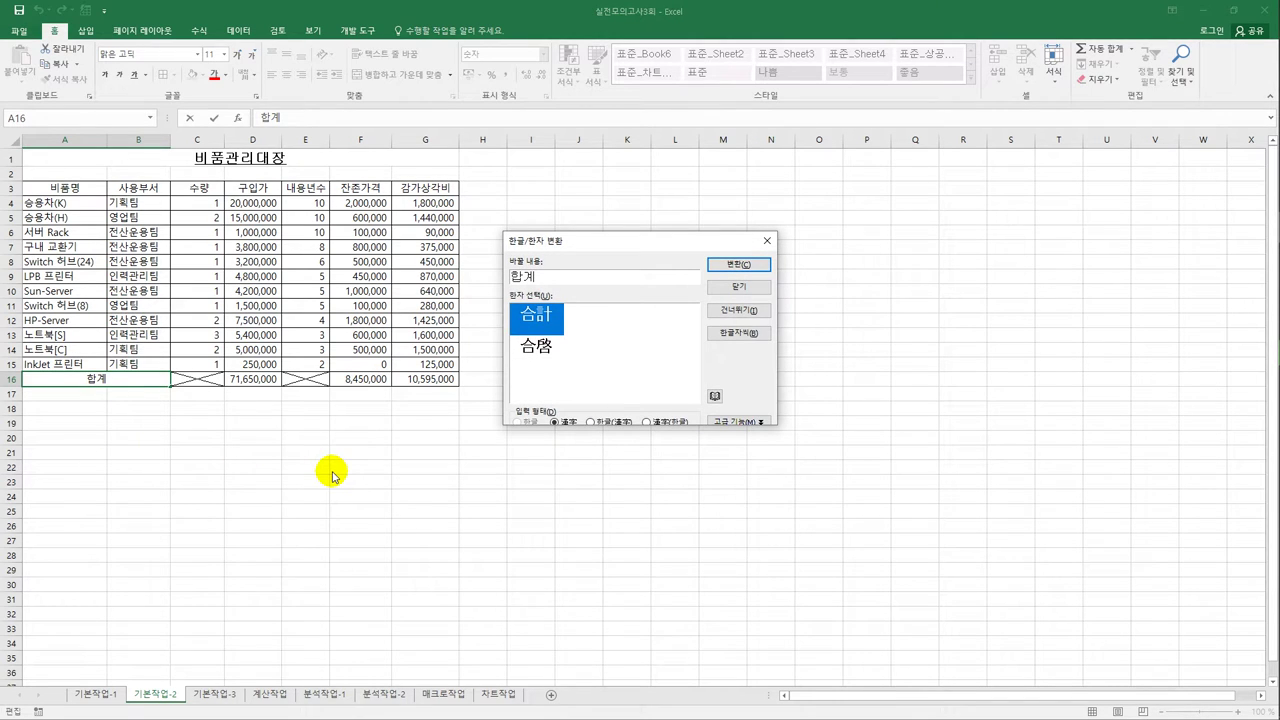
pyautogui.click(736, 266)
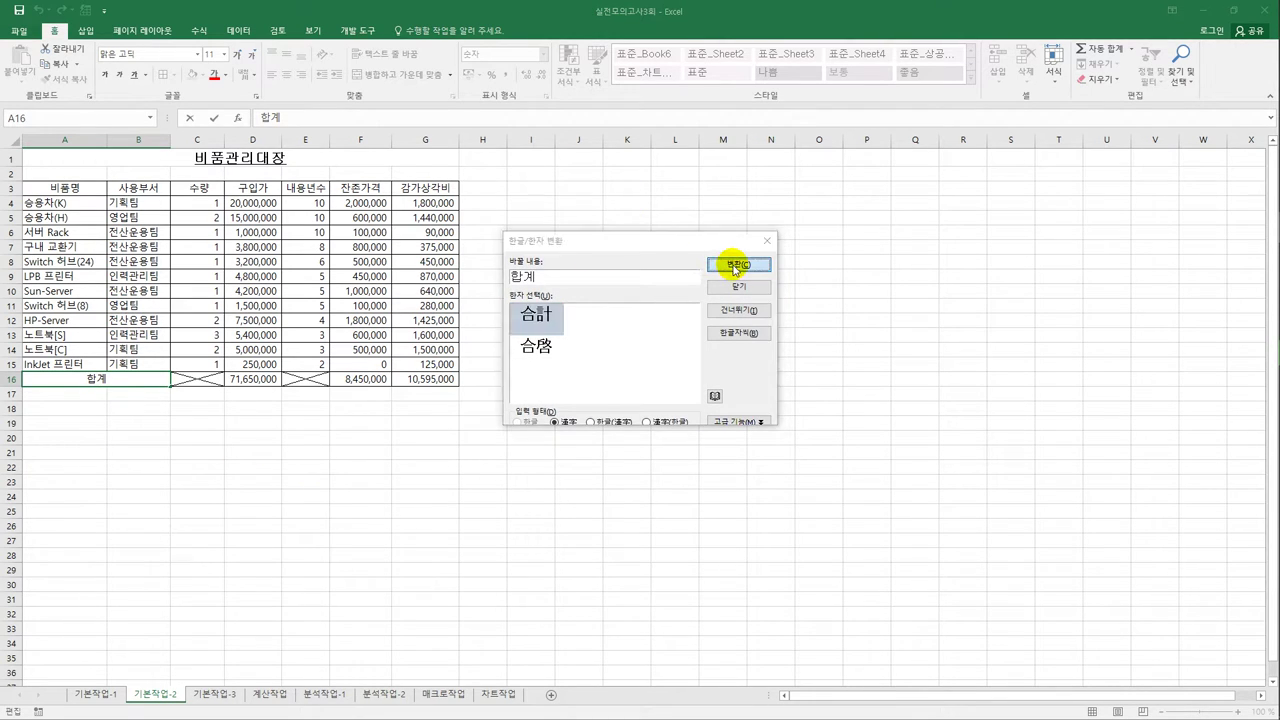
pyautogui.click(513, 466)
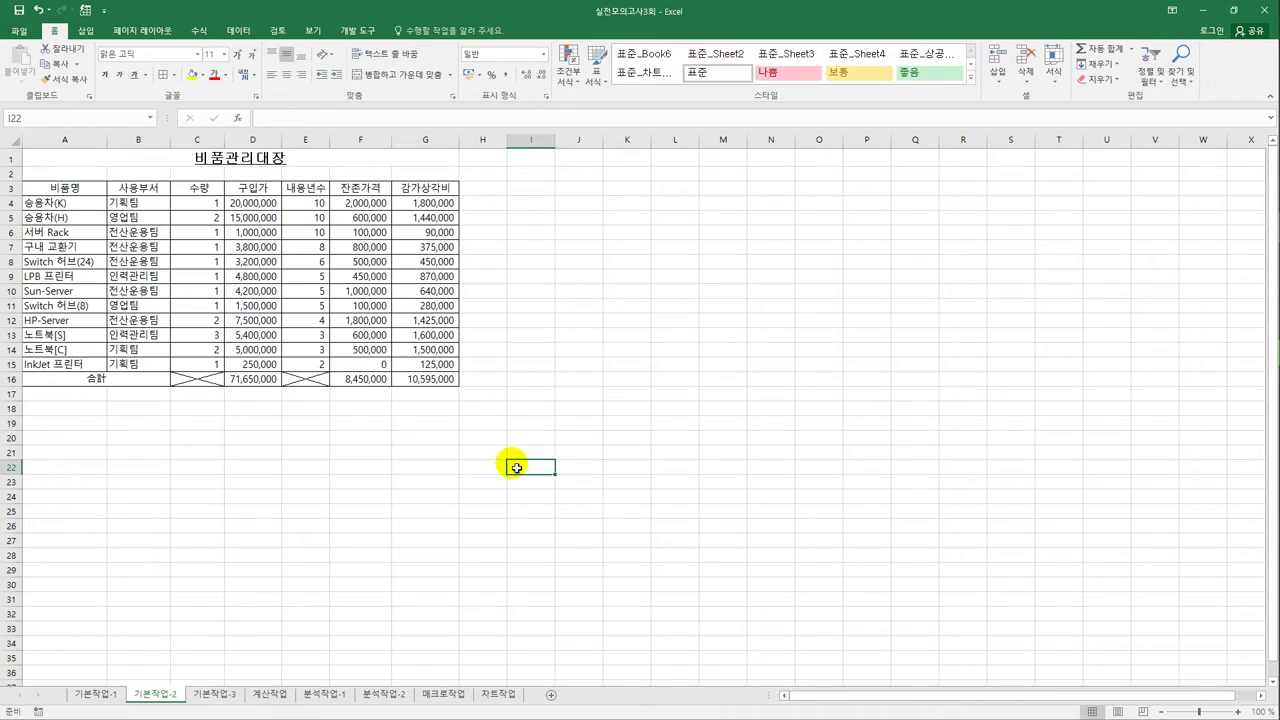
# Define the name 비품명 for the range A4:A15.
pyautogui.moveTo(91, 202); pyautogui.dragTo(90, 366)
pyautogui.click(61, 119)
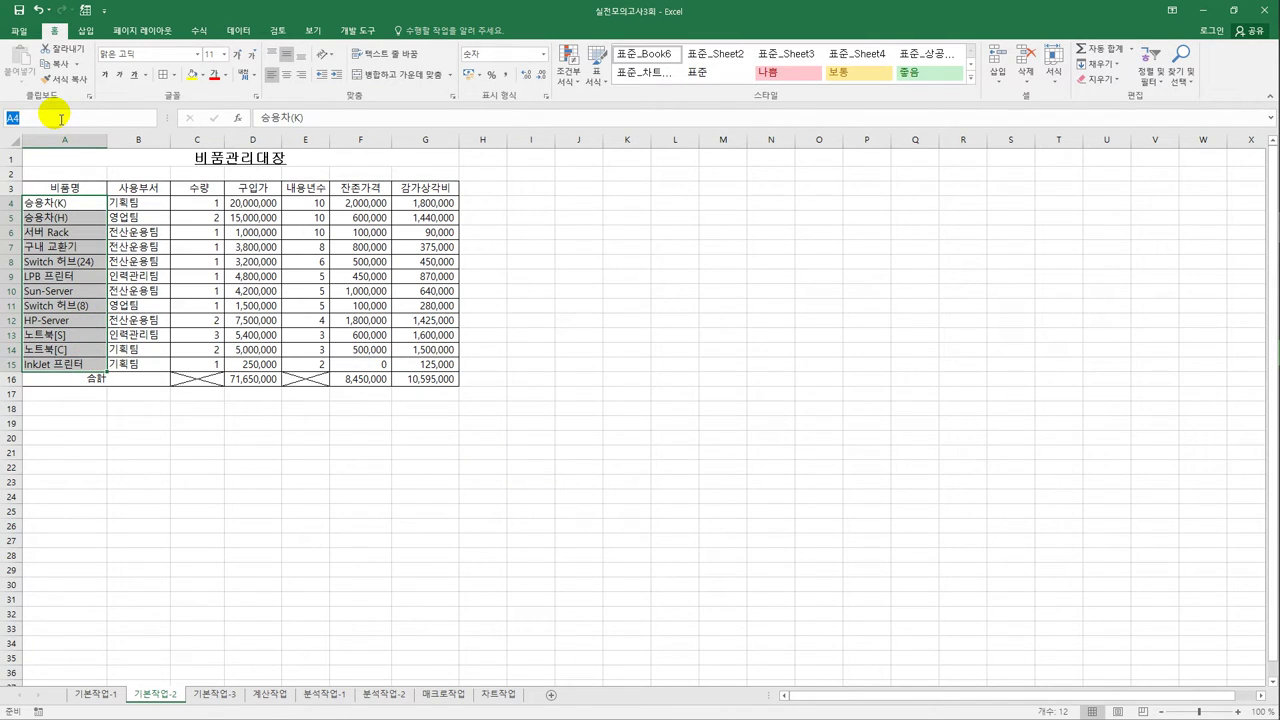
pyautogui.write('ql')
pyautogui.write('비품명')
pyautogui.press('Return')
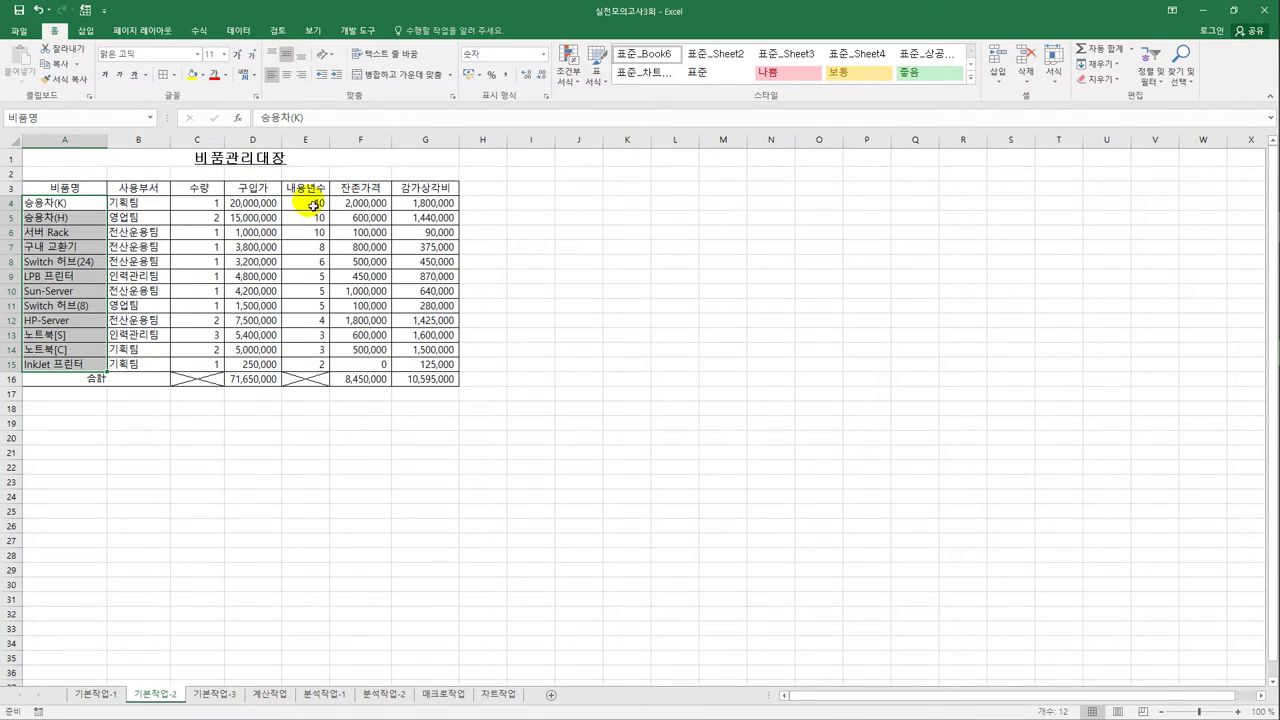
# Apply the custom number format #년 to the 내용년수 values in E4:E15.
pyautogui.moveTo(308, 200); pyautogui.dragTo(316, 366)
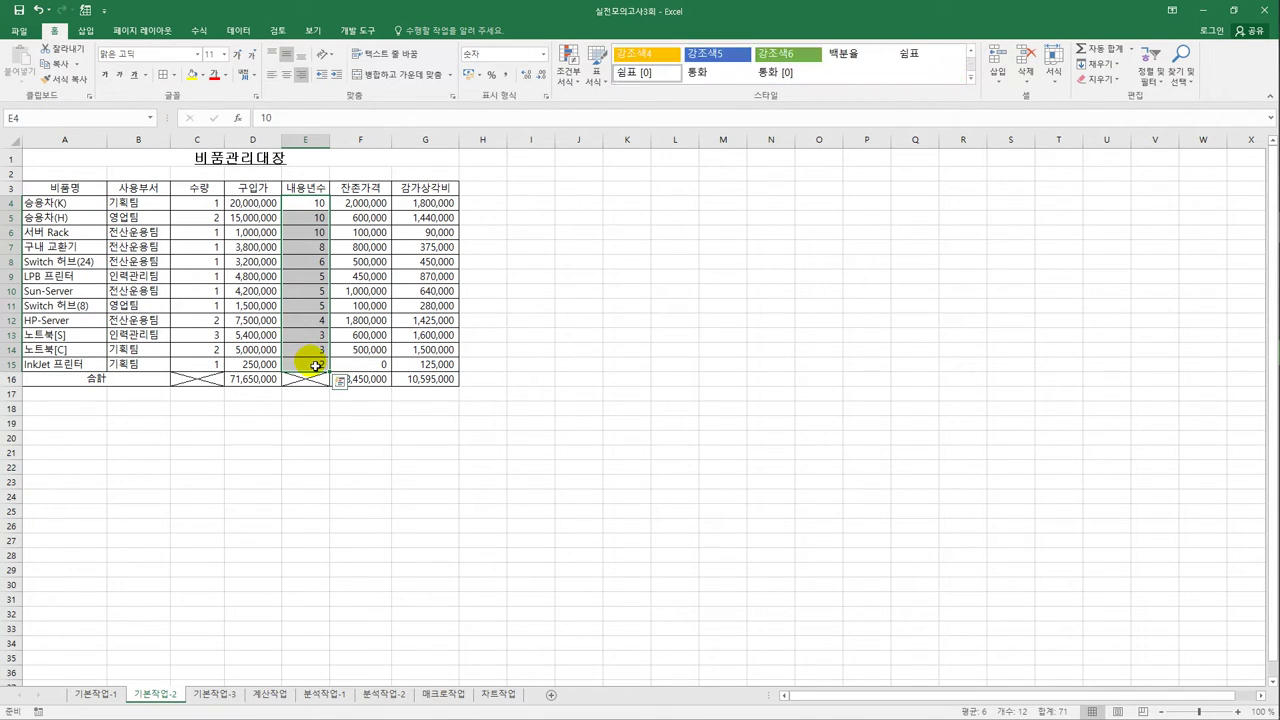
pyautogui.rightClick(310, 262)
pyautogui.click(365, 490)
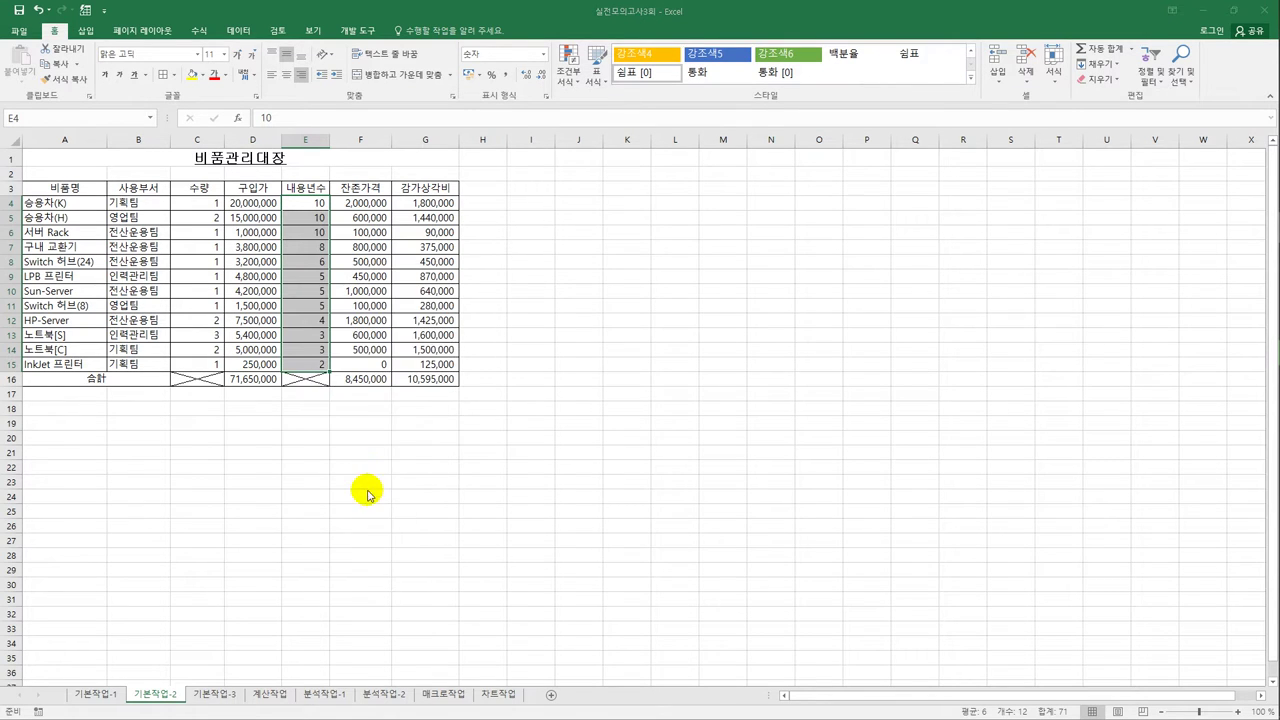
pyautogui.click(531, 182)
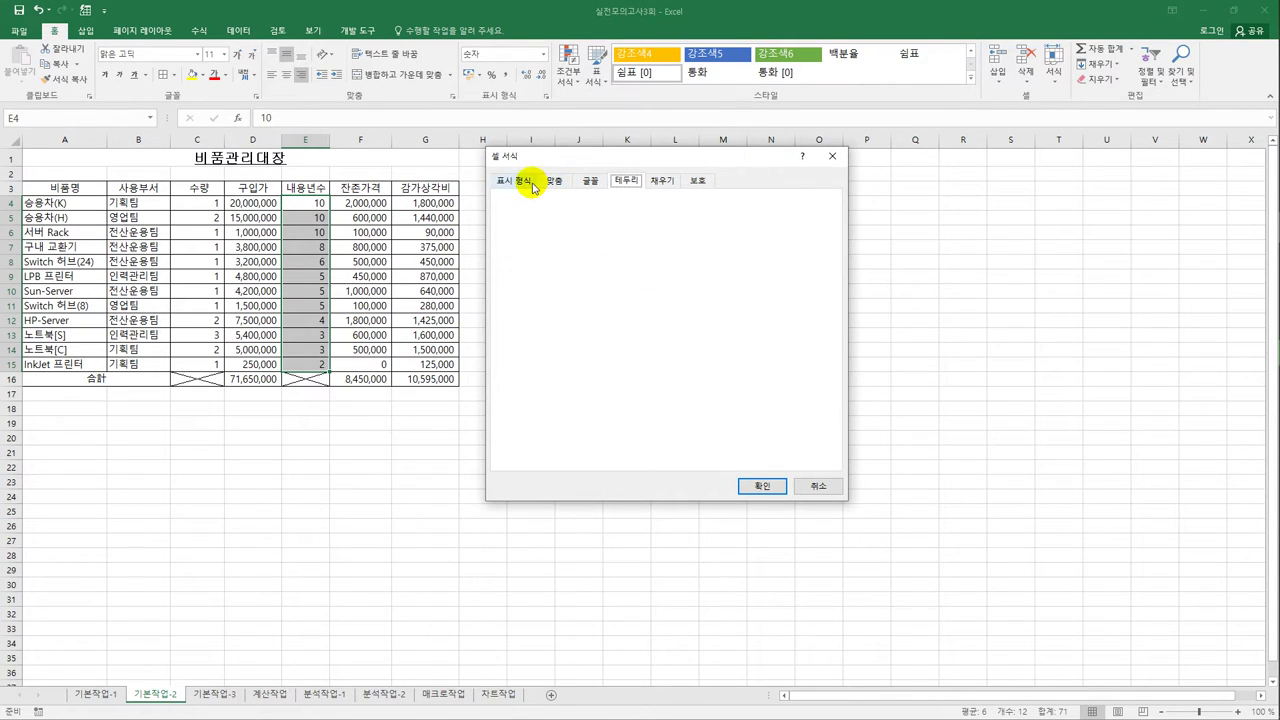
pyautogui.click(530, 323)
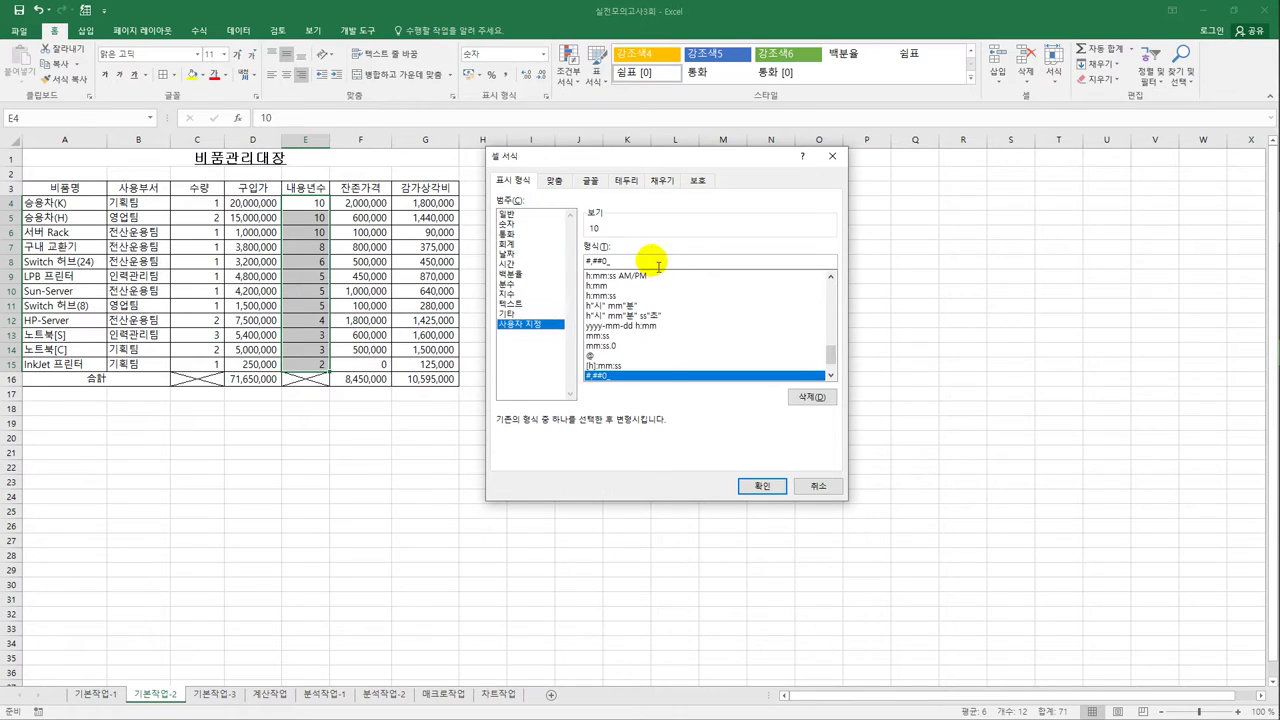
pyautogui.moveTo(658, 265); pyautogui.dragTo(551, 264)
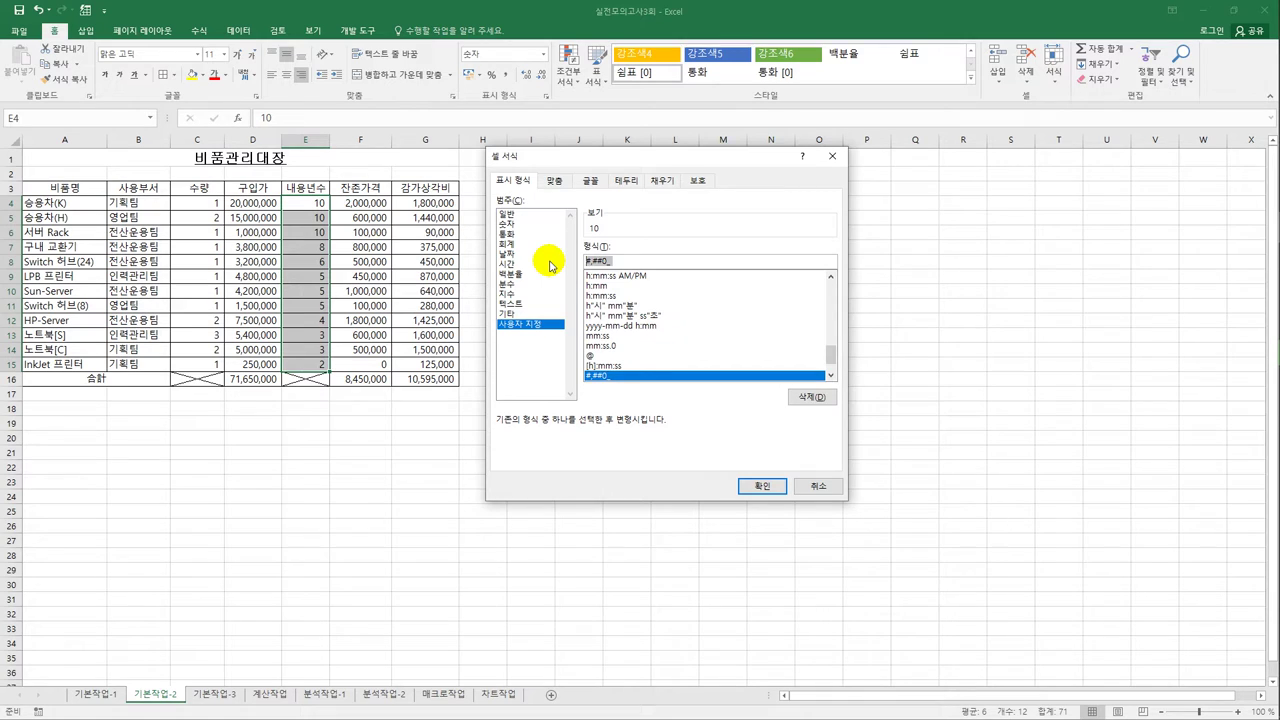
pyautogui.write('#년')
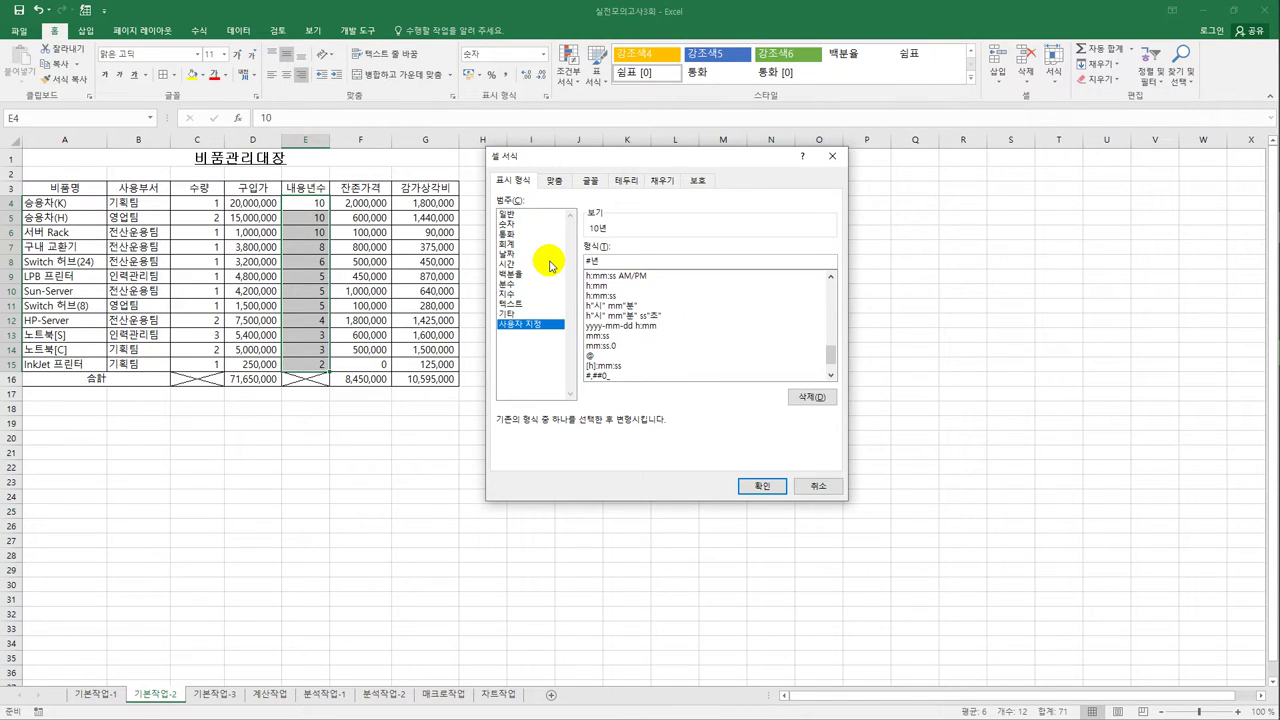
pyautogui.click(766, 485)
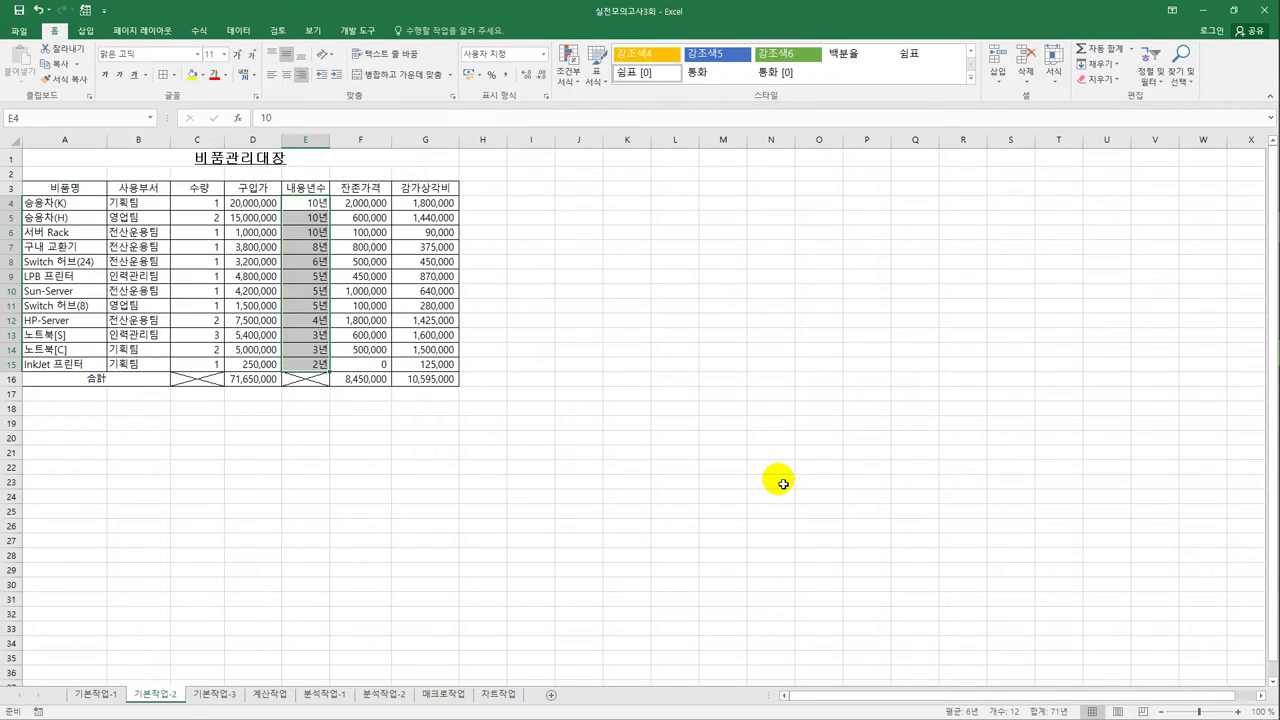
# On the 기본작업-3 sheet, start a new formula-based conditional formatting rule for the range A4:F12.
pyautogui.click(200, 693)
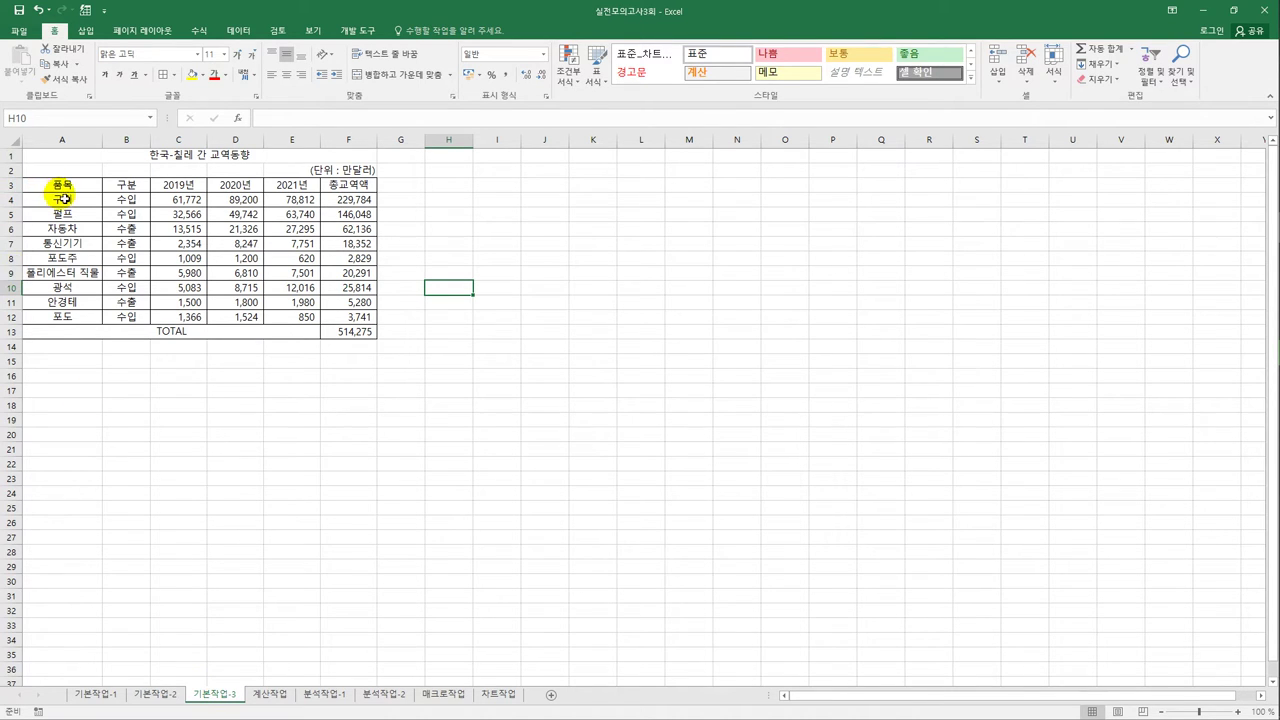
pyautogui.moveTo(63, 199); pyautogui.dragTo(344, 325)
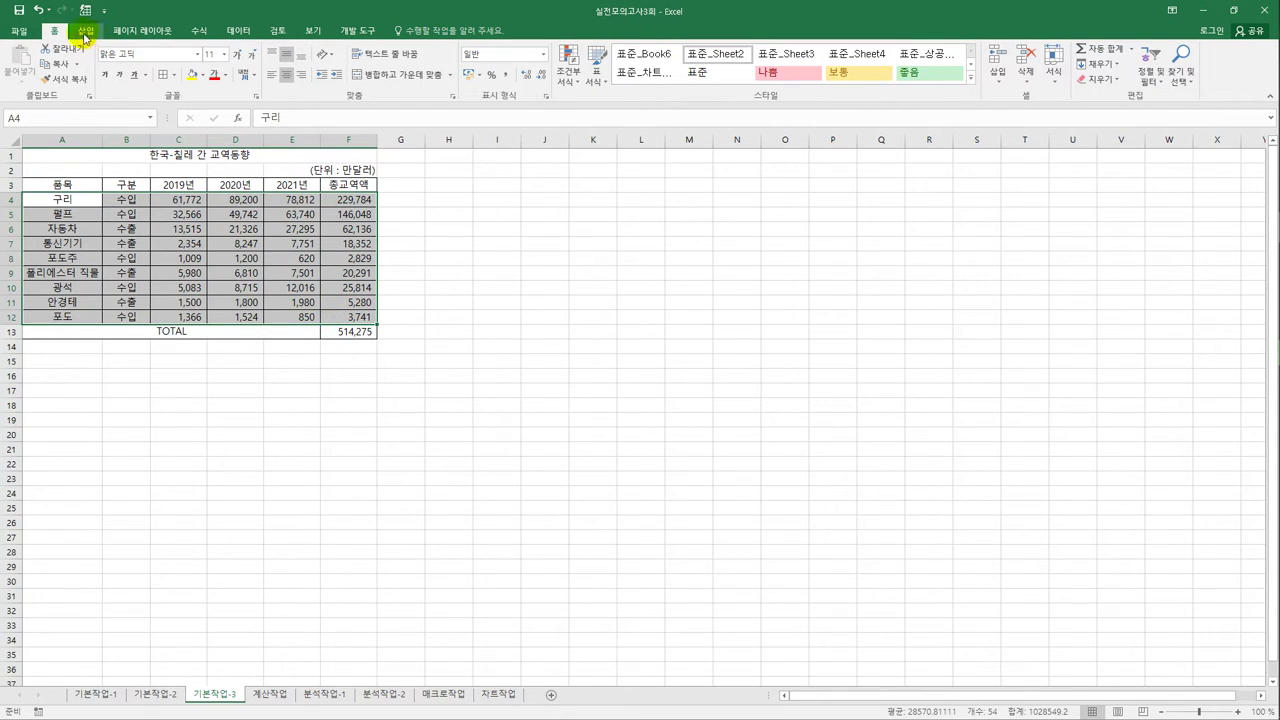
pyautogui.click(570, 87)
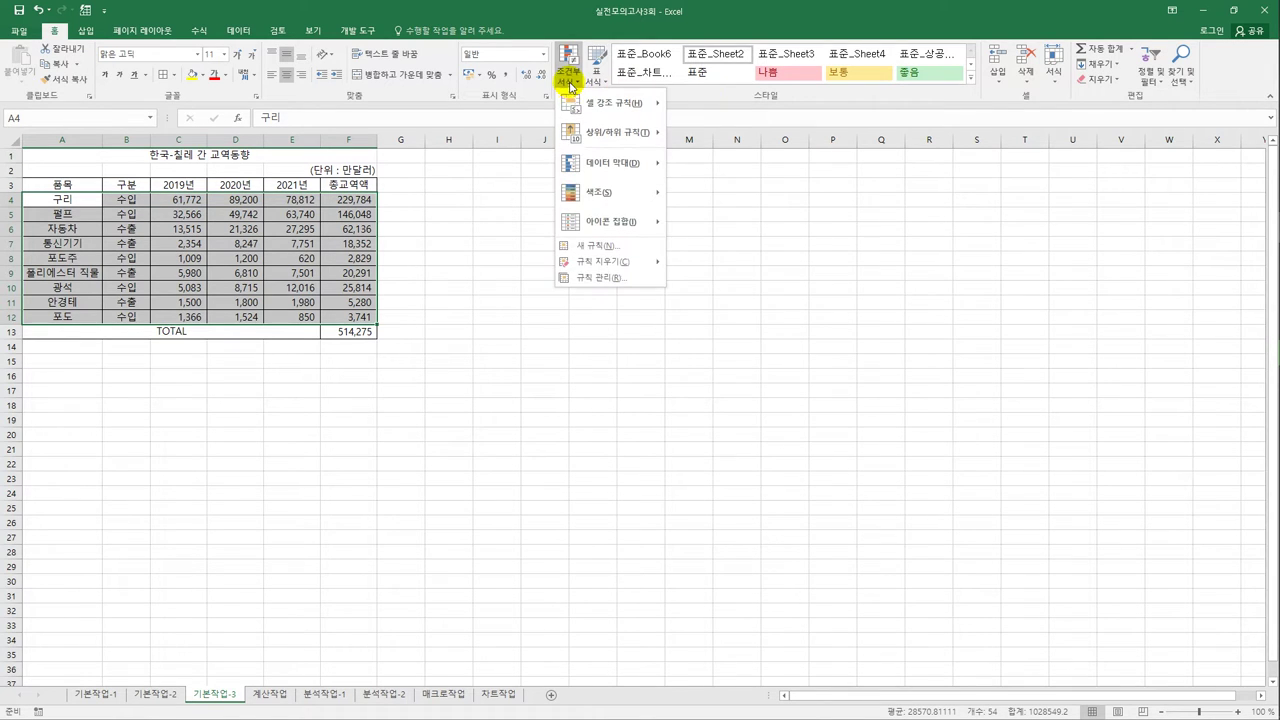
pyautogui.click(592, 249)
pyautogui.moveTo(672, 424); pyautogui.dragTo(589, 192)
pyautogui.click(560, 302)
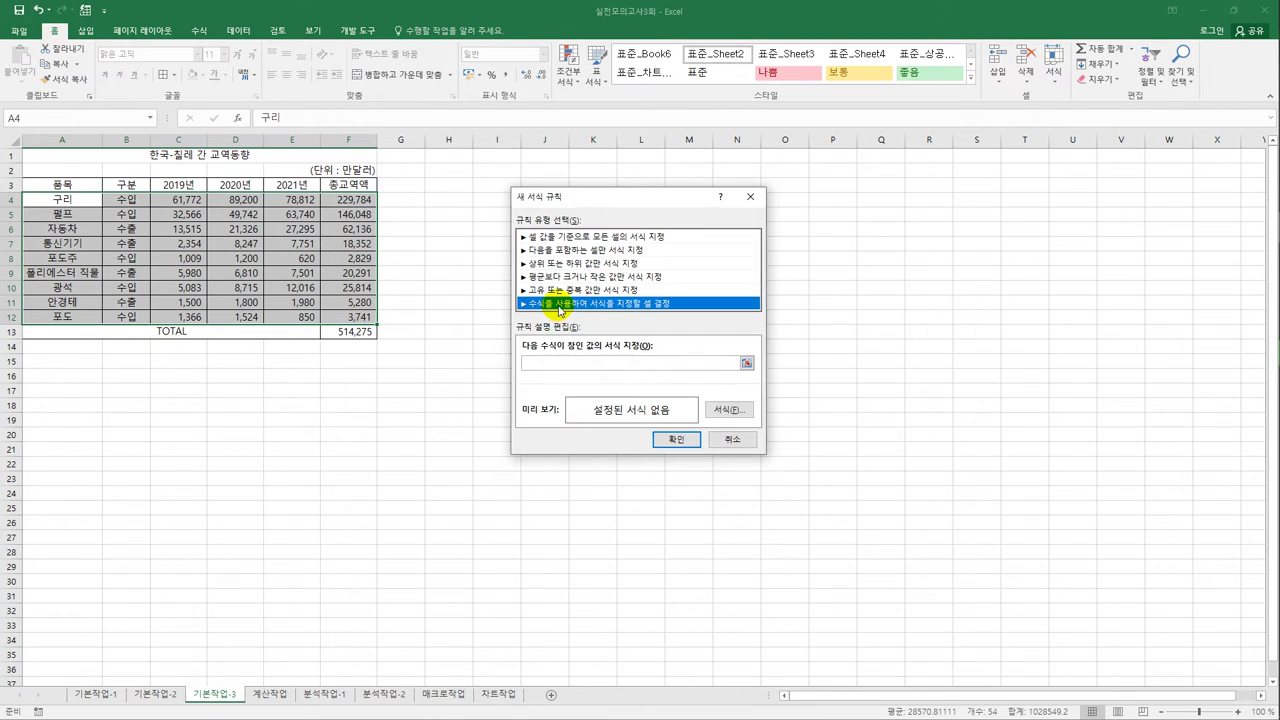
# Enter the rule formula =and($B4="수입",$F4>=20000) as the condition for the conditional format.
pyautogui.click(568, 363)
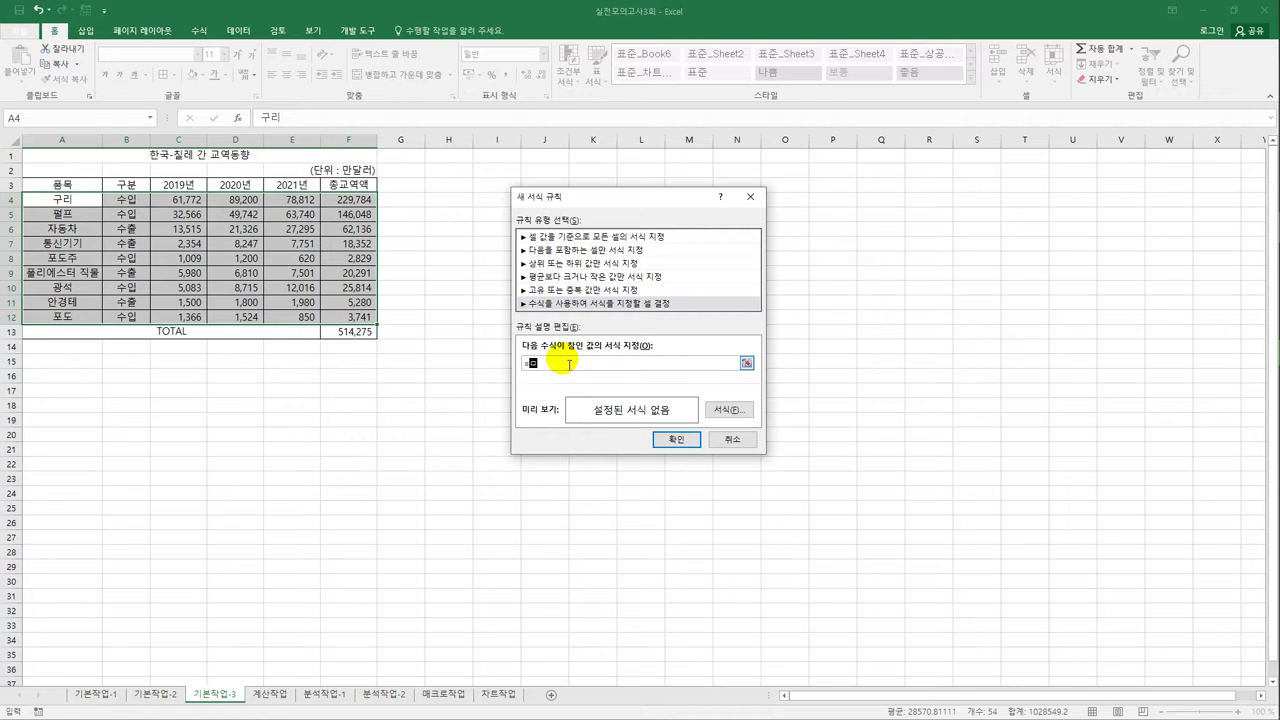
pyautogui.press('BackSpace')
pyautogui.write('=and(')
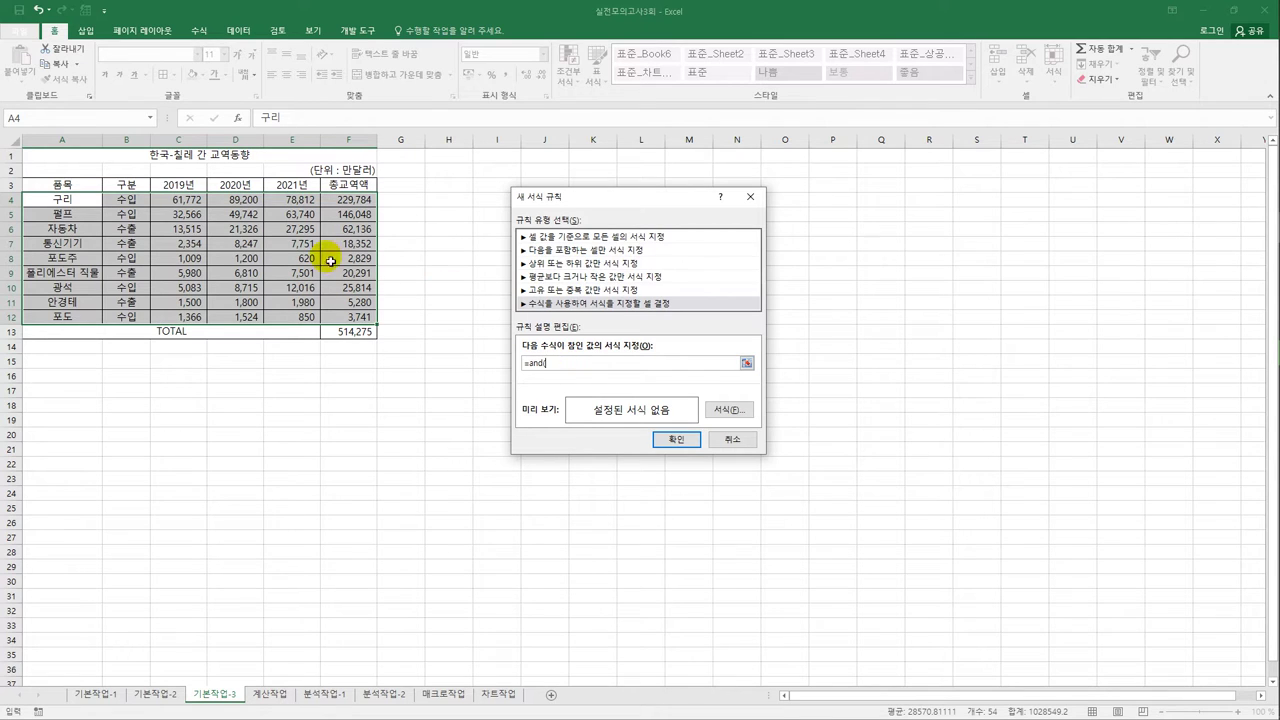
pyautogui.click(141, 201)
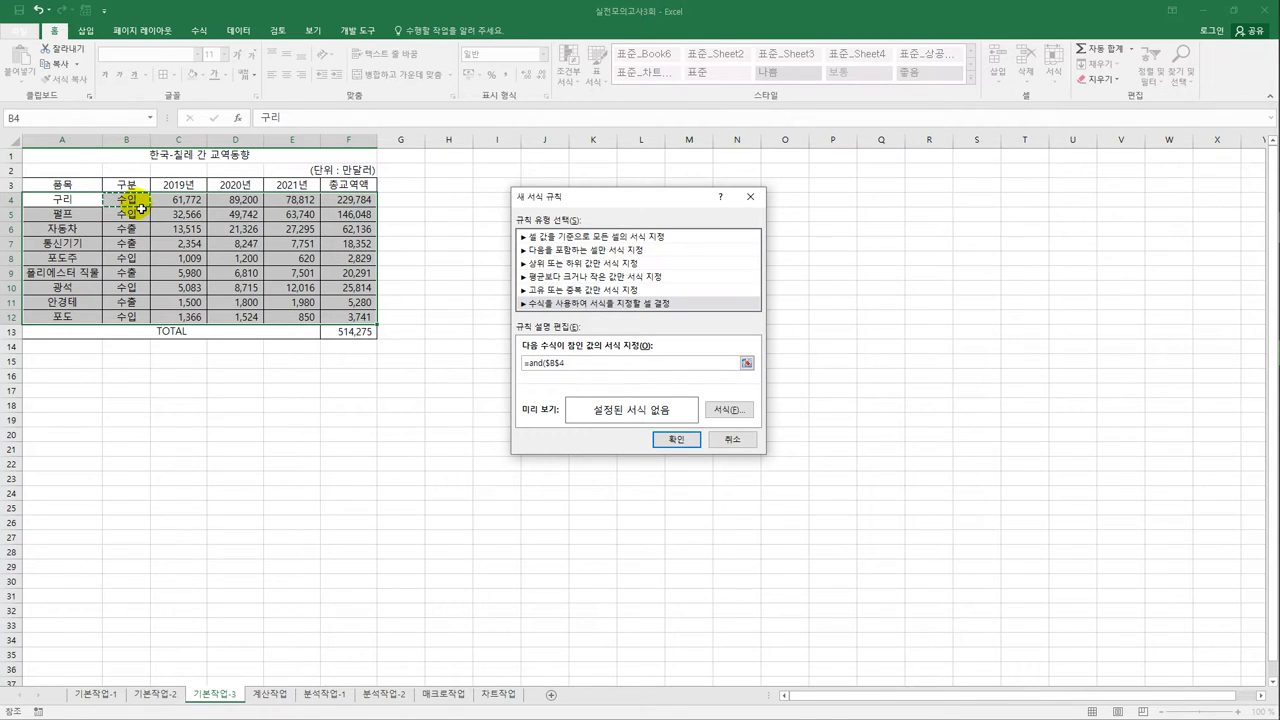
pyautogui.press('F4')
pyautogui.press('F4')
pyautogui.write('="수입",')
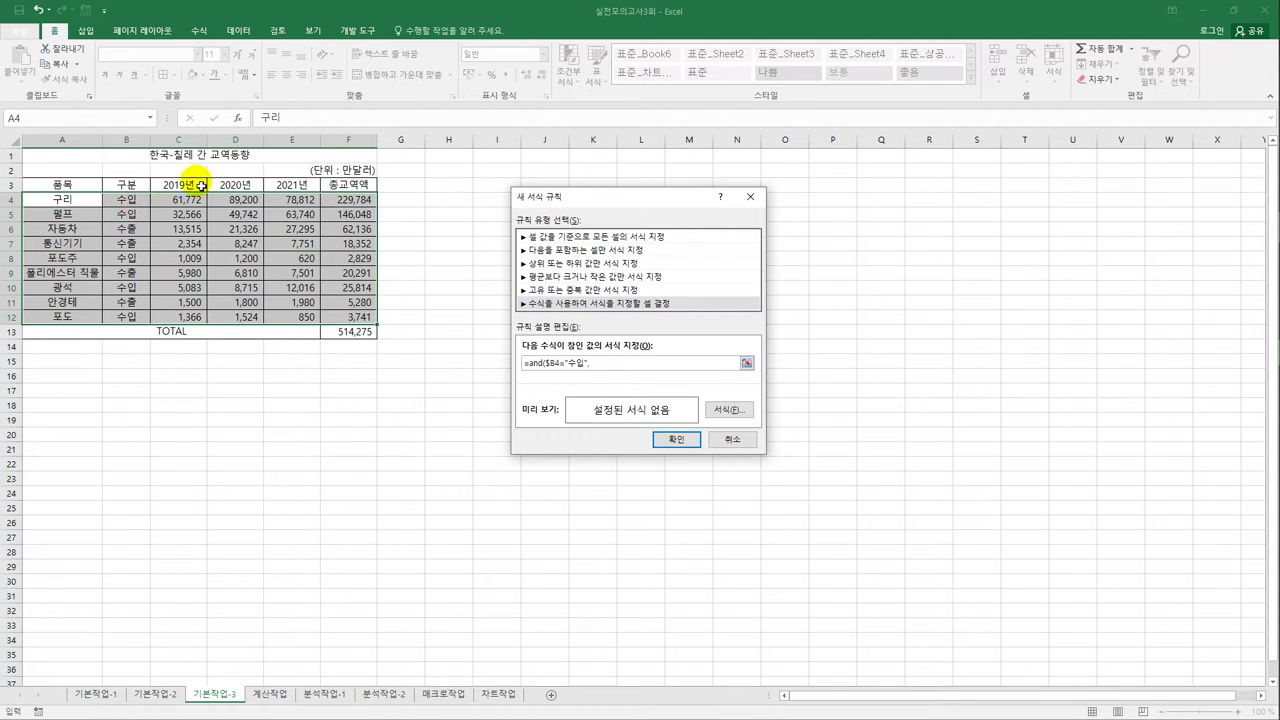
pyautogui.click(366, 201)
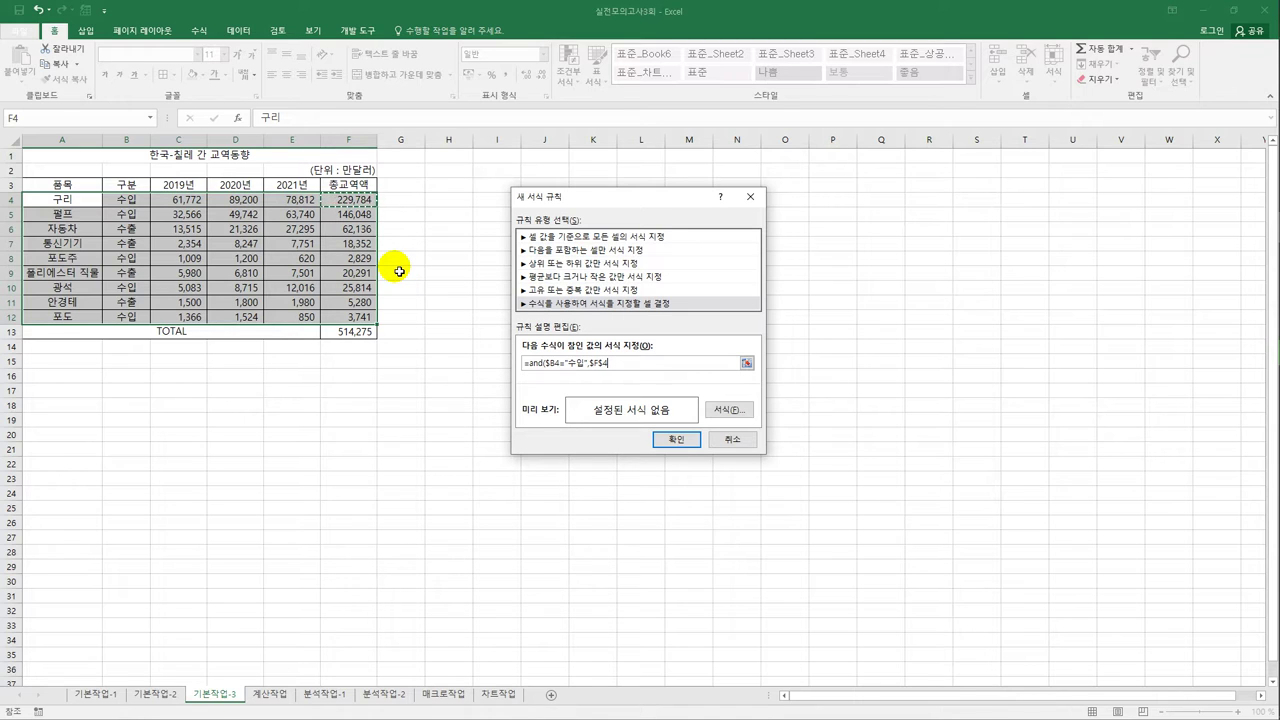
pyautogui.press('F4')
pyautogui.press('F4')
pyautogui.write('>=20000')
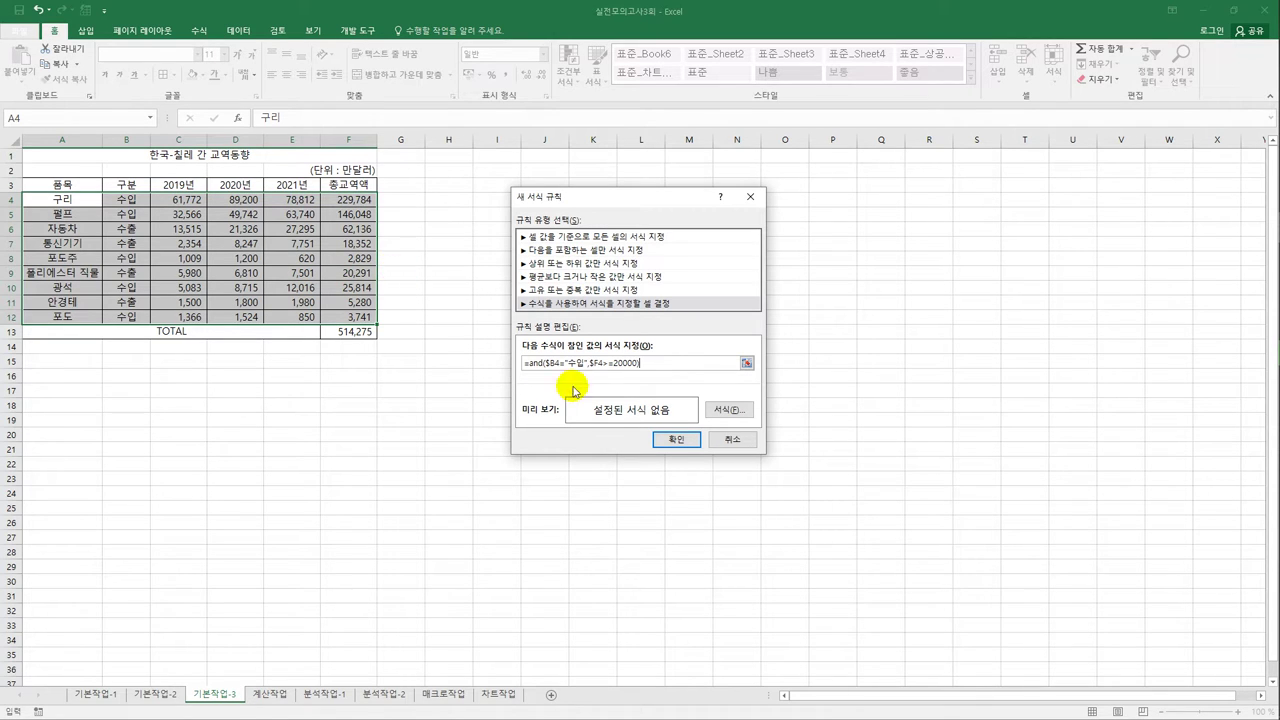
# Set the rule's font to bold in standard blue and apply the conditional formatting to the table.
pyautogui.click(728, 410)
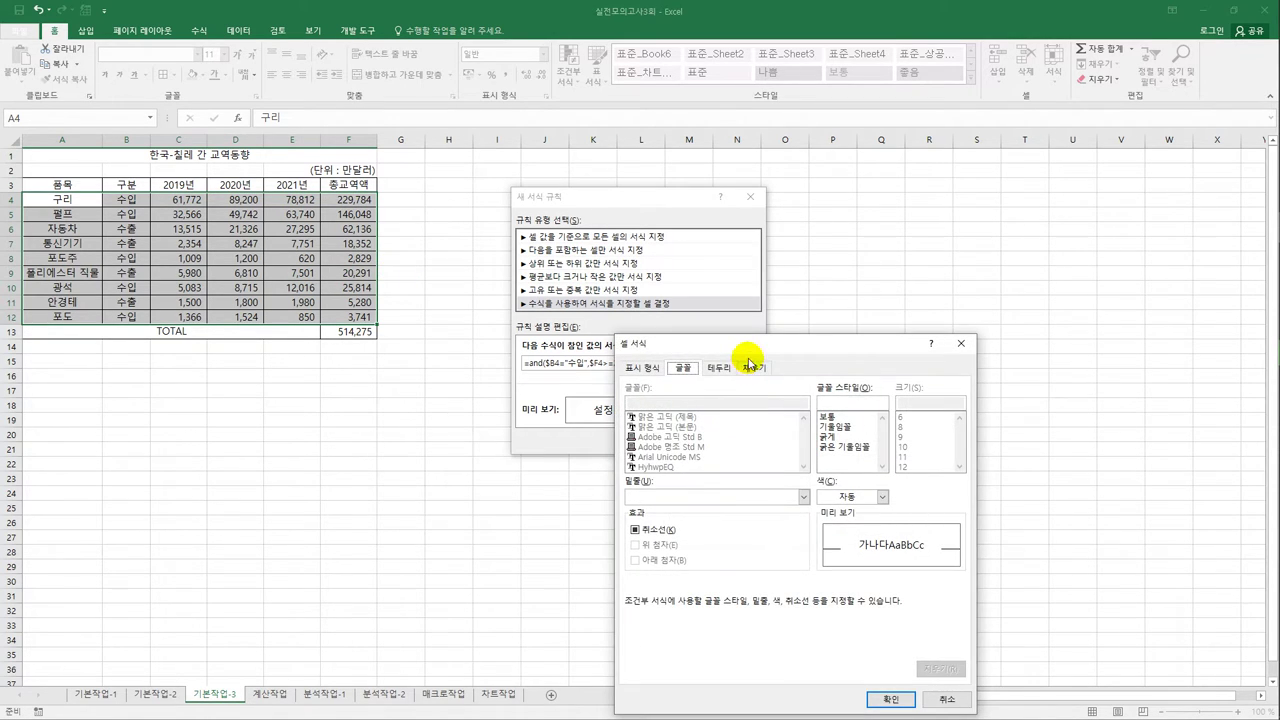
pyautogui.moveTo(751, 347); pyautogui.dragTo(875, 180)
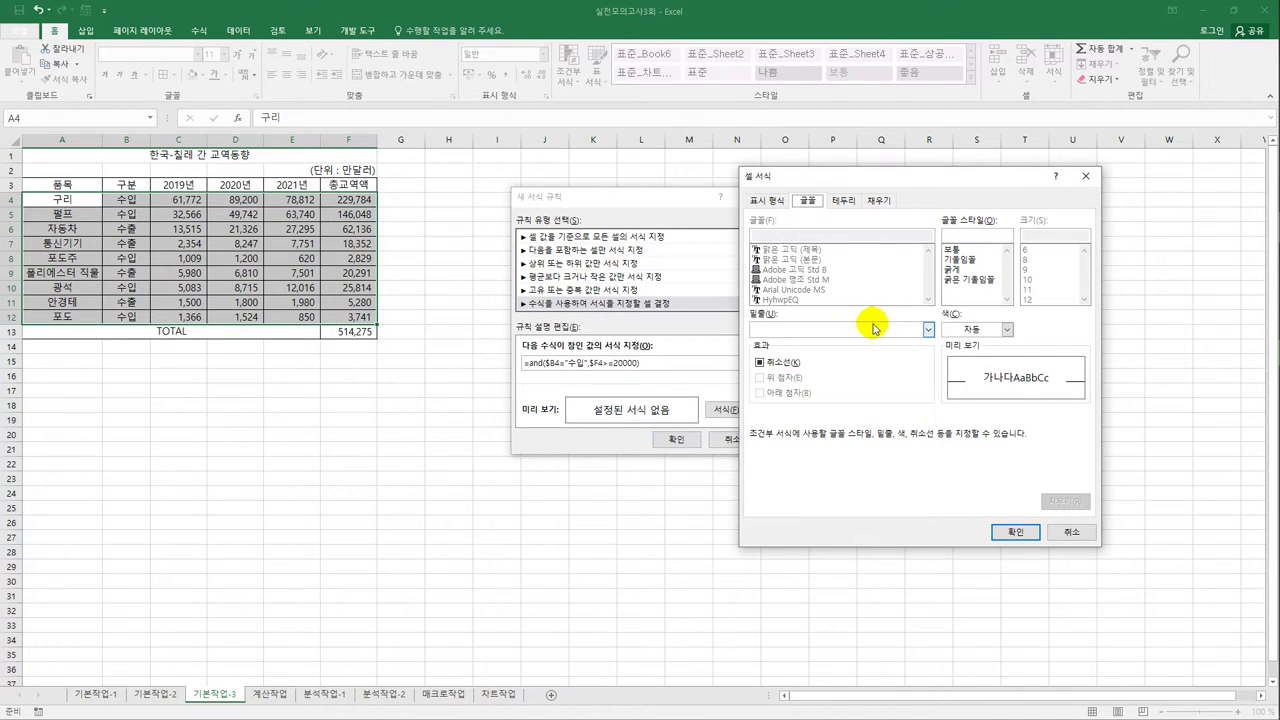
pyautogui.click(975, 329)
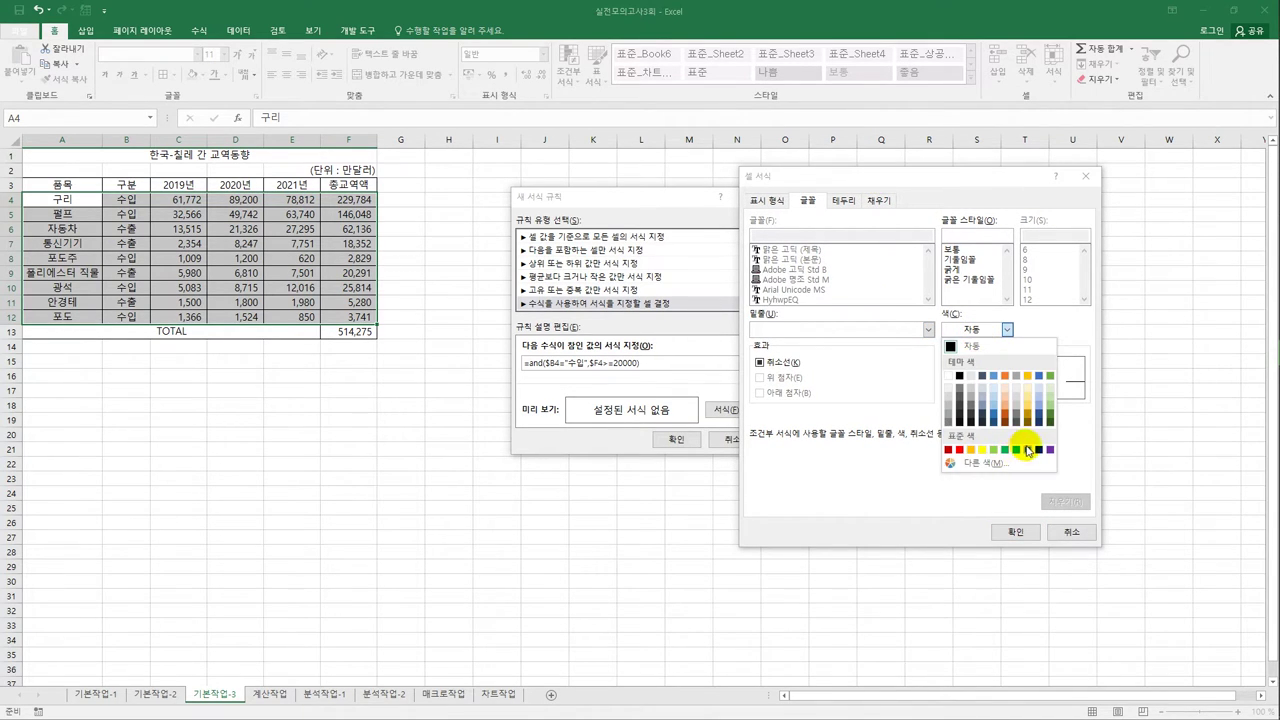
pyautogui.click(1027, 449)
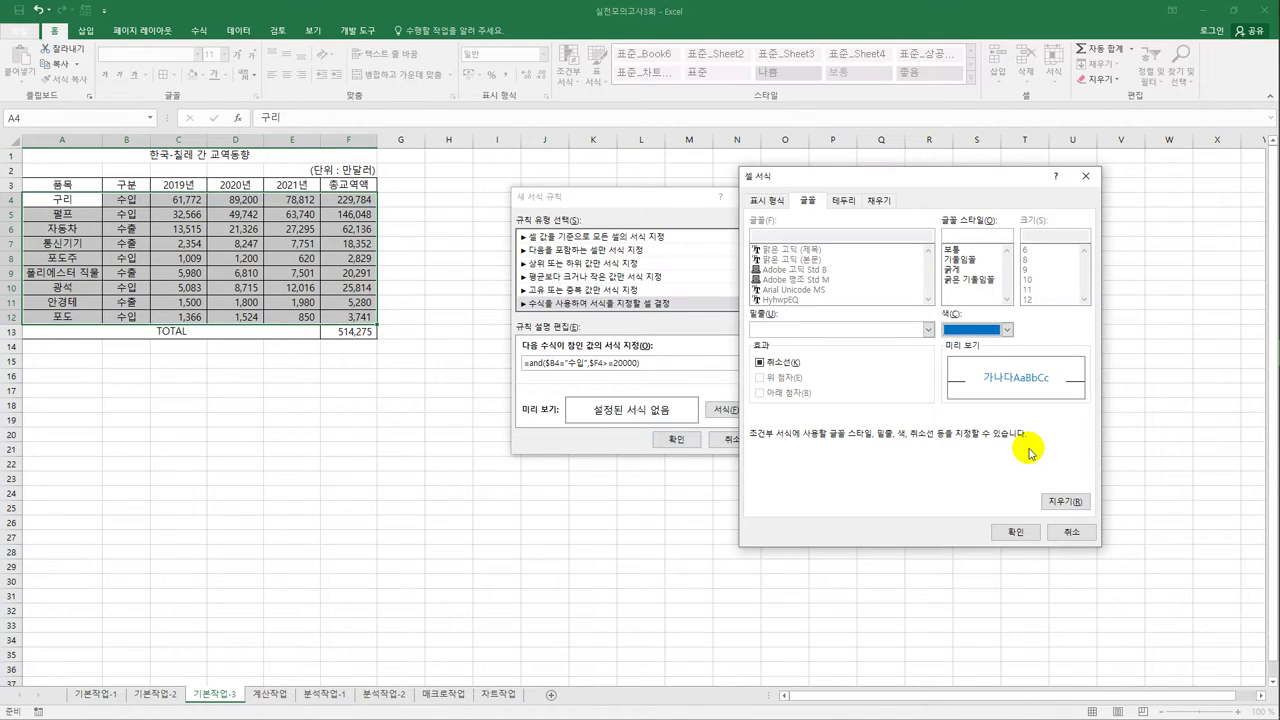
pyautogui.click(958, 269)
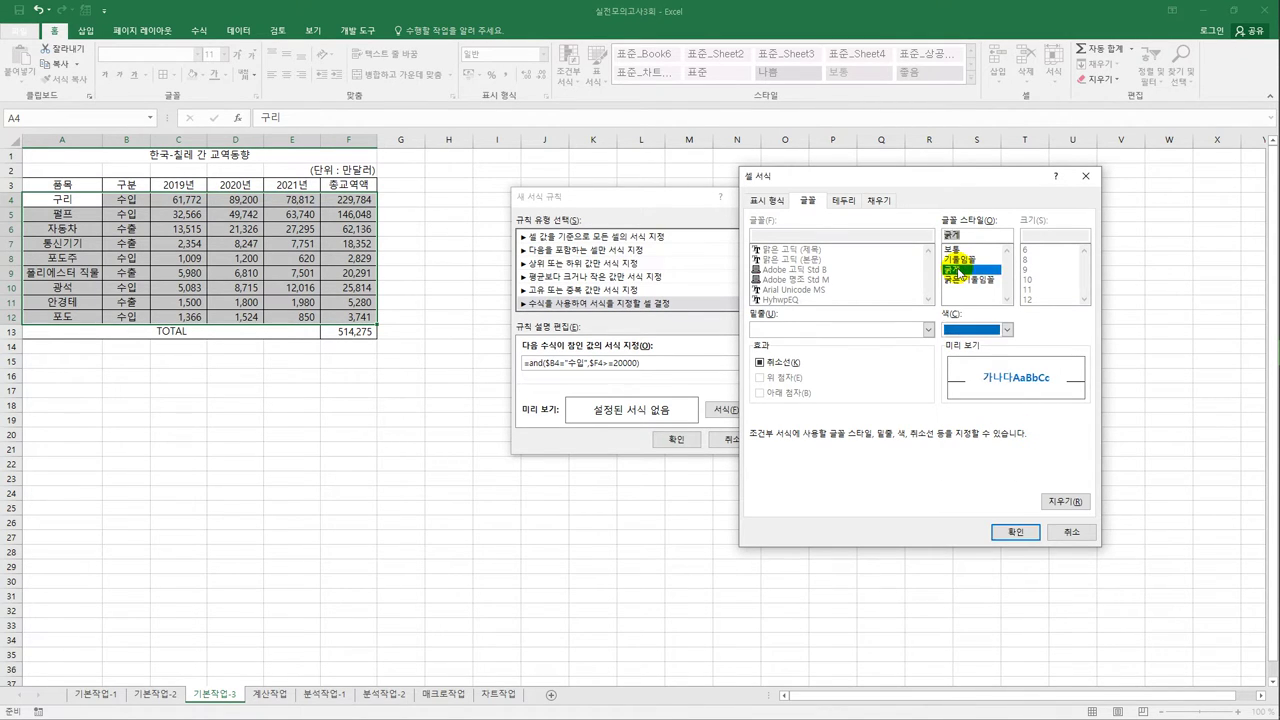
pyautogui.click(996, 533)
pyautogui.click(675, 438)
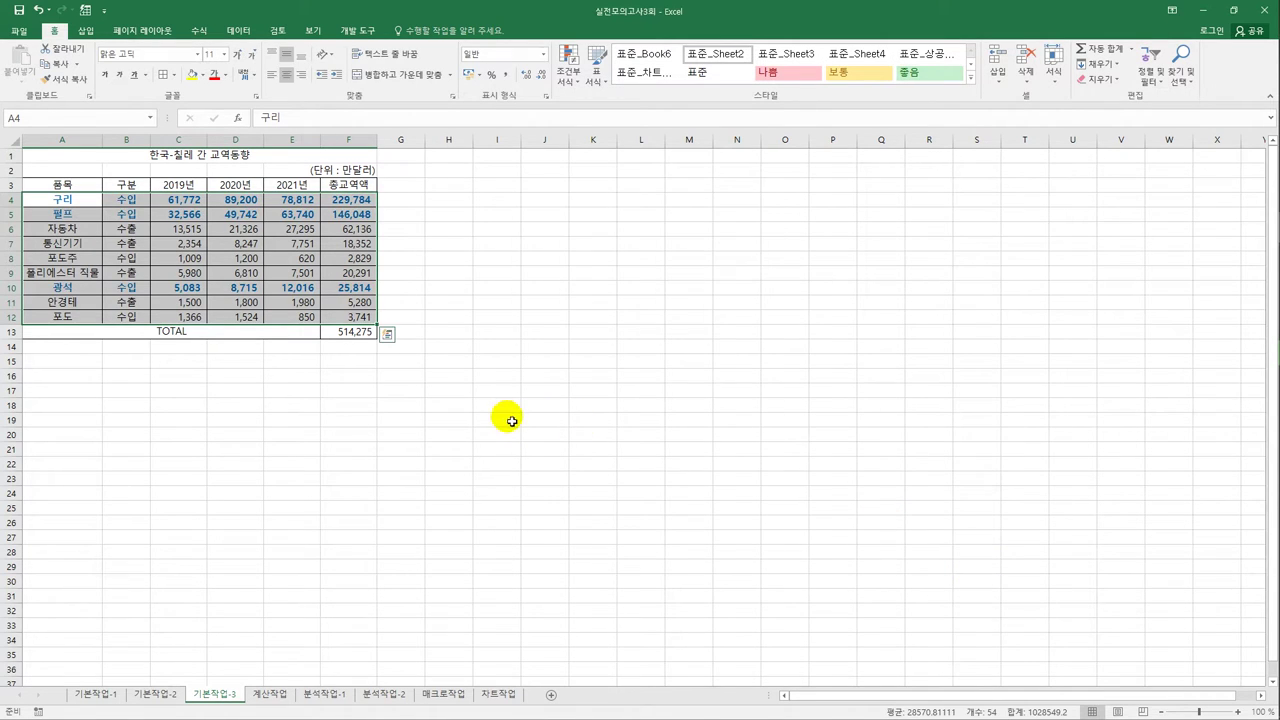
pyautogui.click(509, 419)
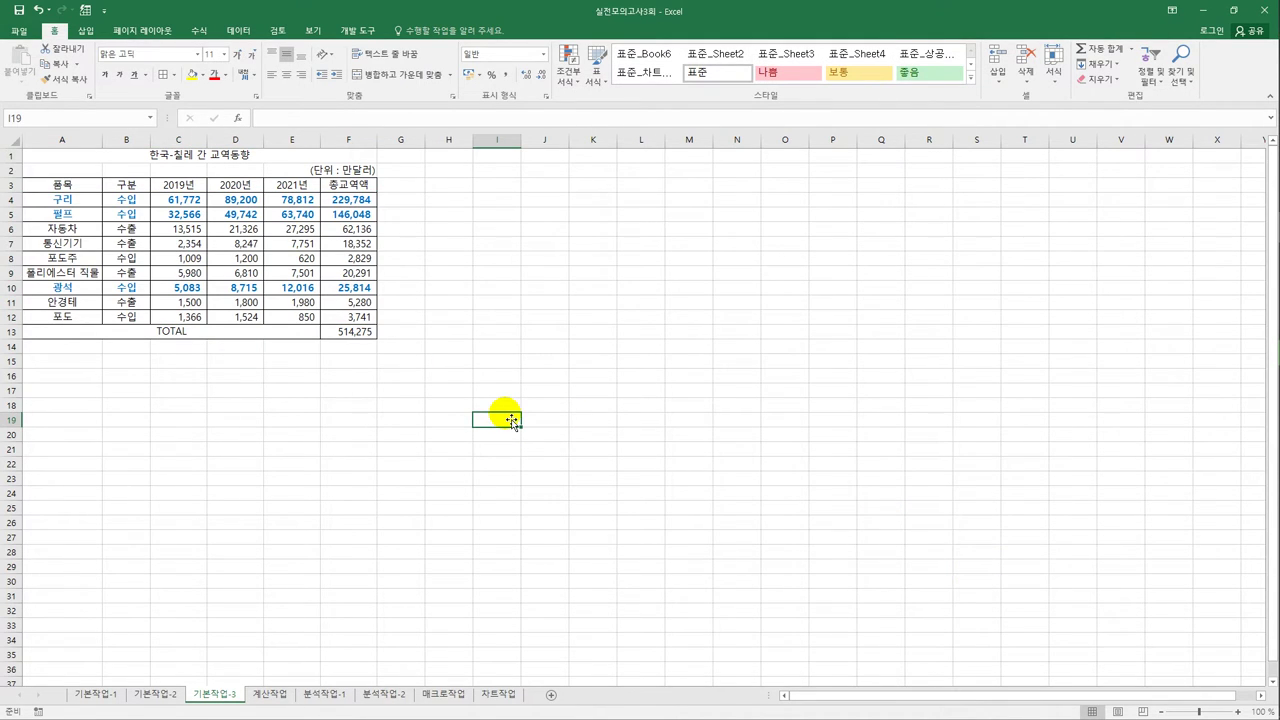
# On the 계산작업 sheet, enter =RANK.EQ(B3,$B$3:$B$8,0) in C3 to rank the first 점수 in descending order.
pyautogui.click(269, 693)
pyautogui.click(164, 187)
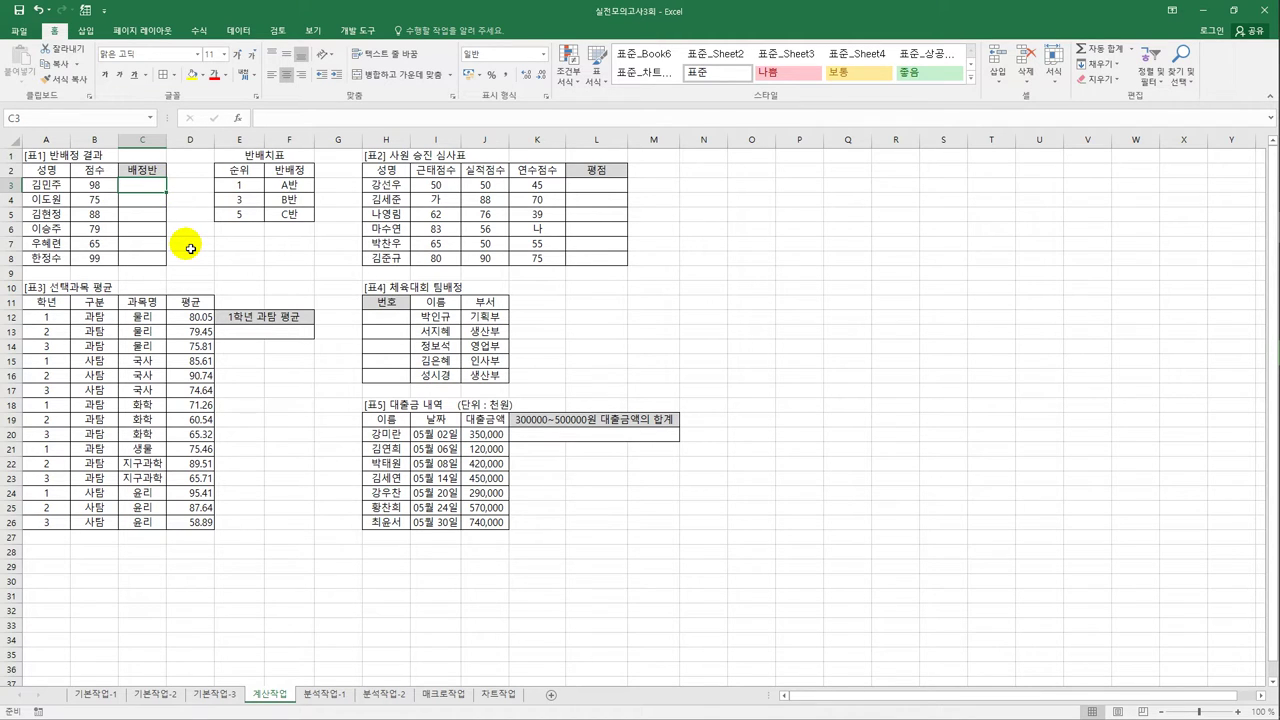
pyautogui.write('=ra')
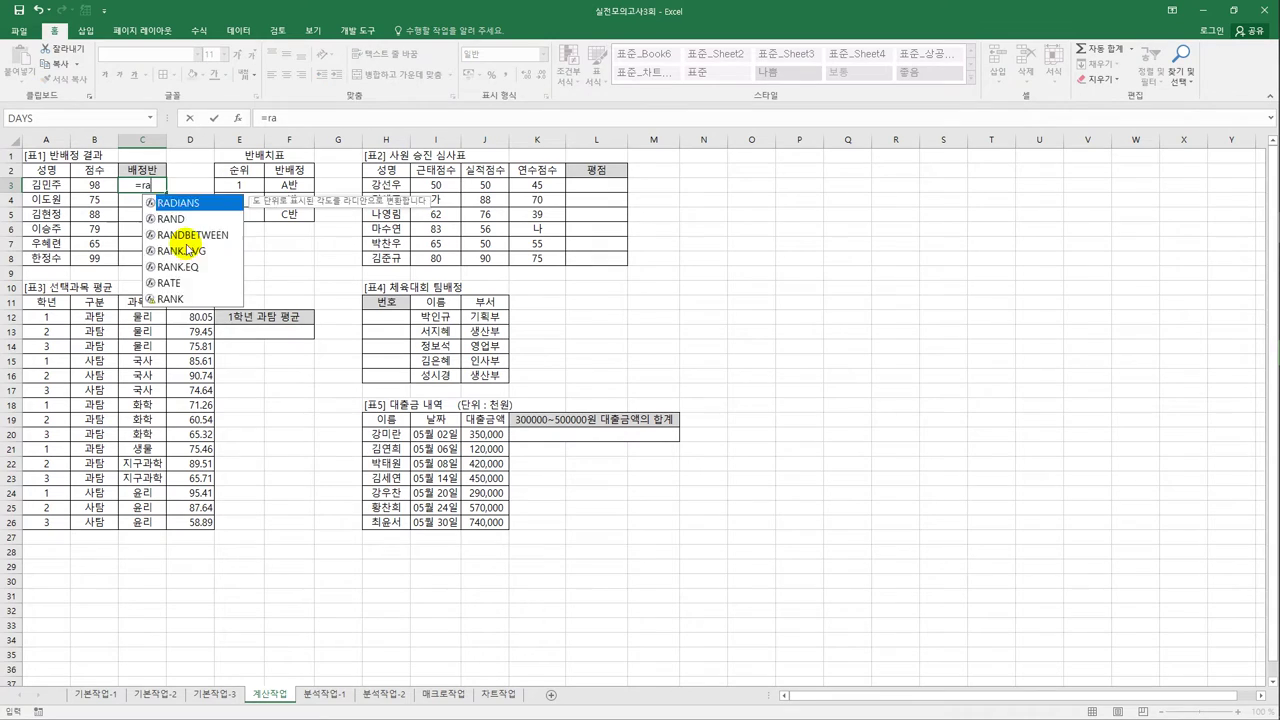
pyautogui.write('nk.')
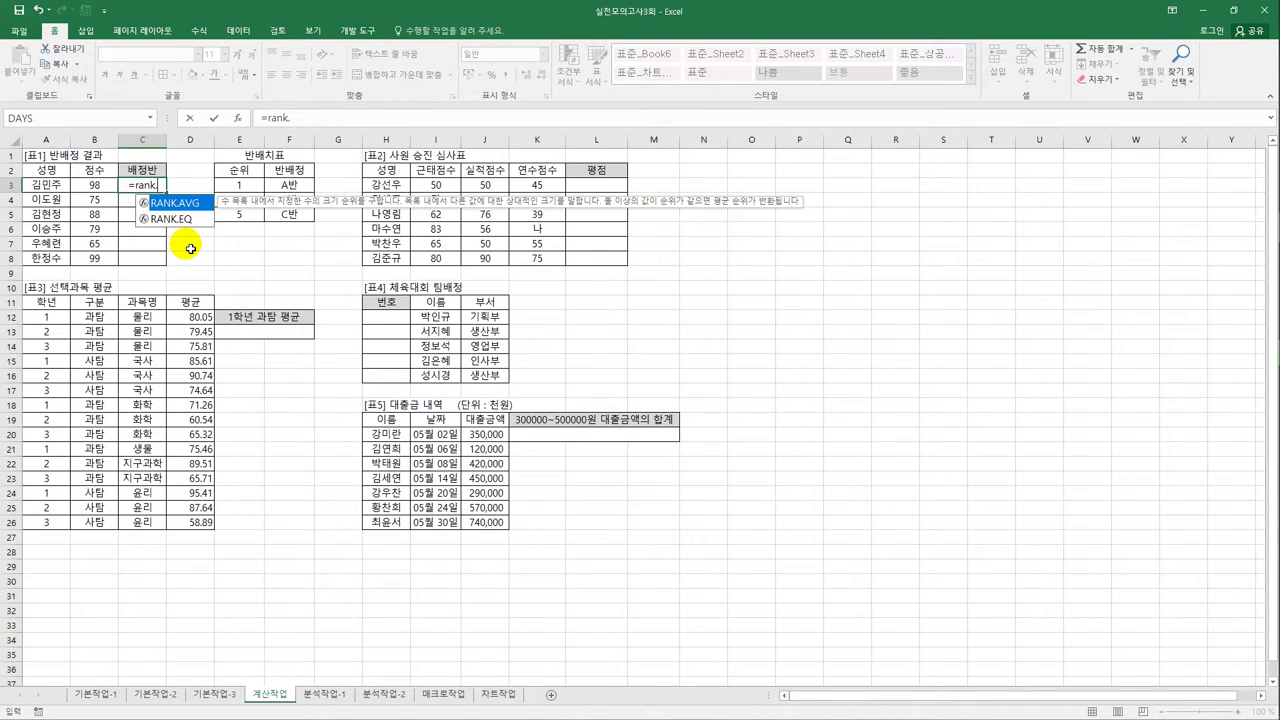
pyautogui.press('Down')
pyautogui.press('Tab')
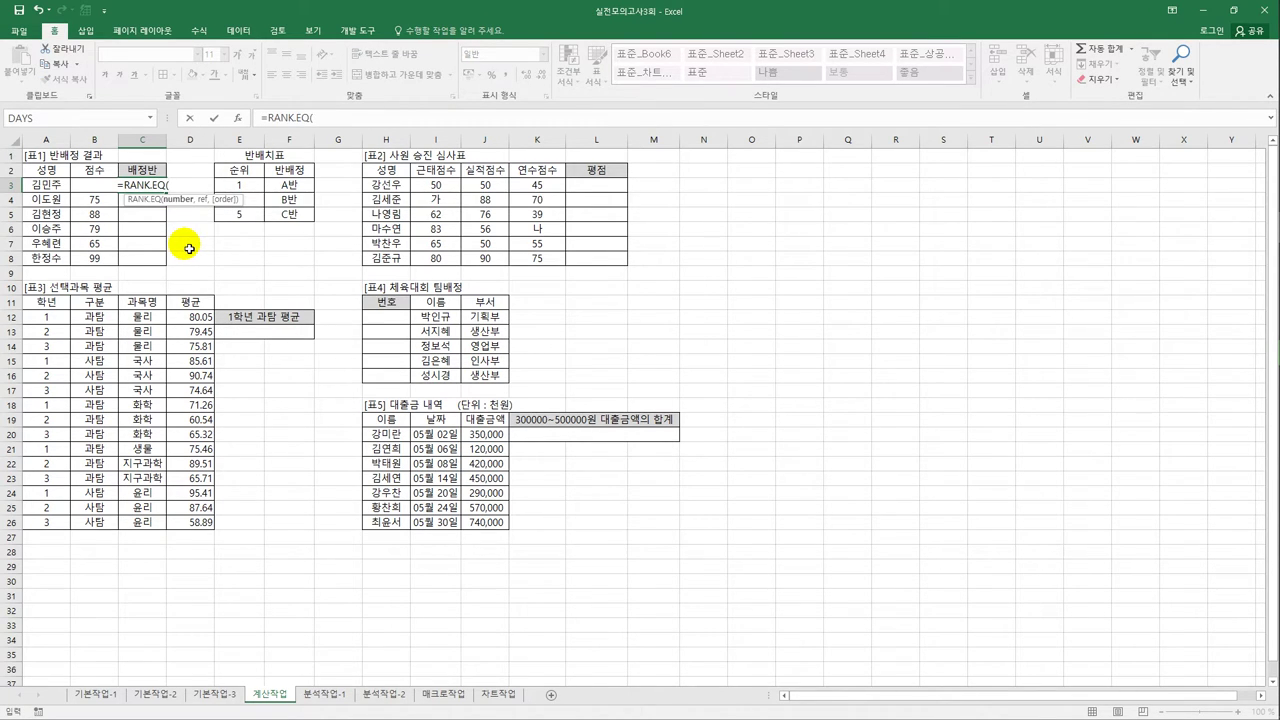
pyautogui.click(91, 188)
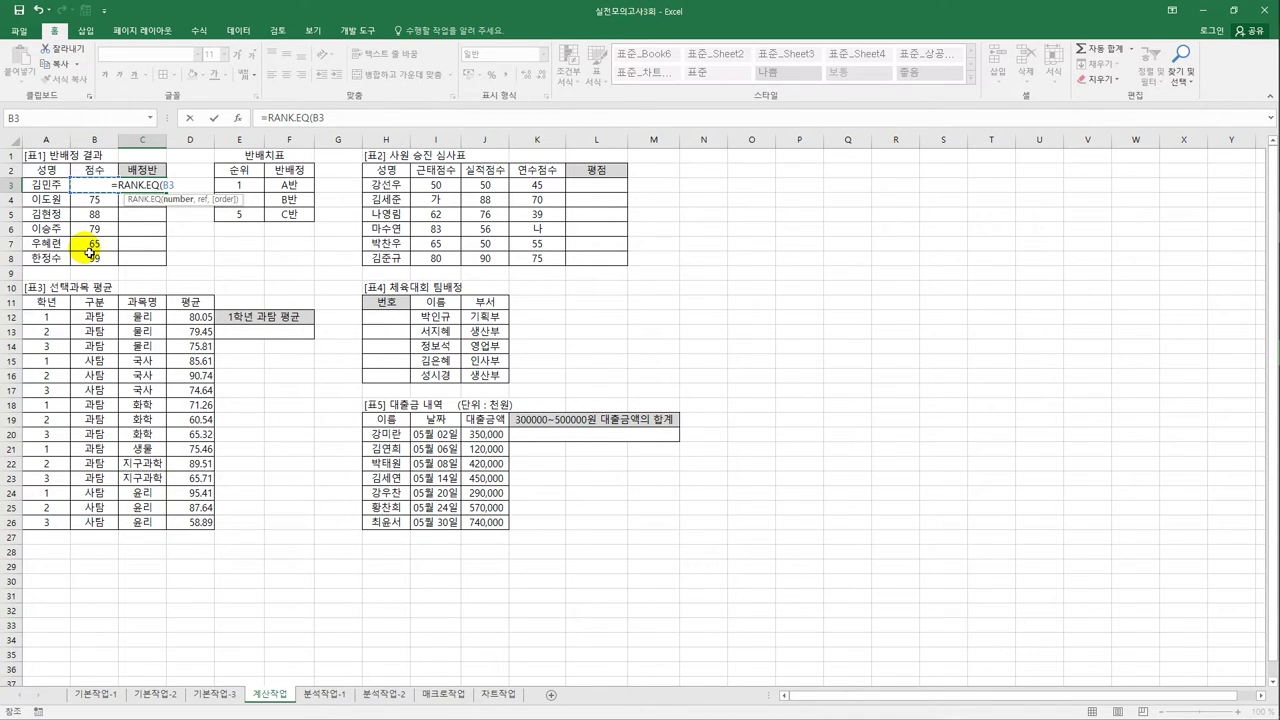
pyautogui.write(',')
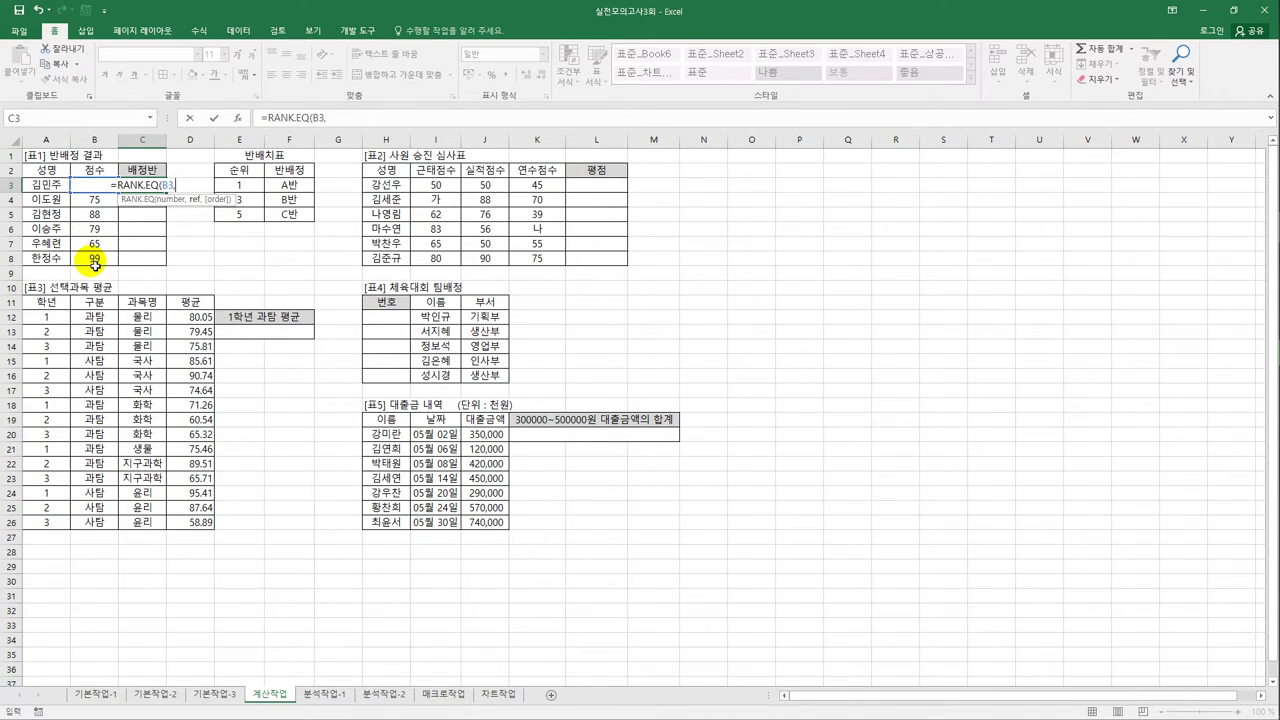
pyautogui.moveTo(94, 263); pyautogui.dragTo(96, 189)
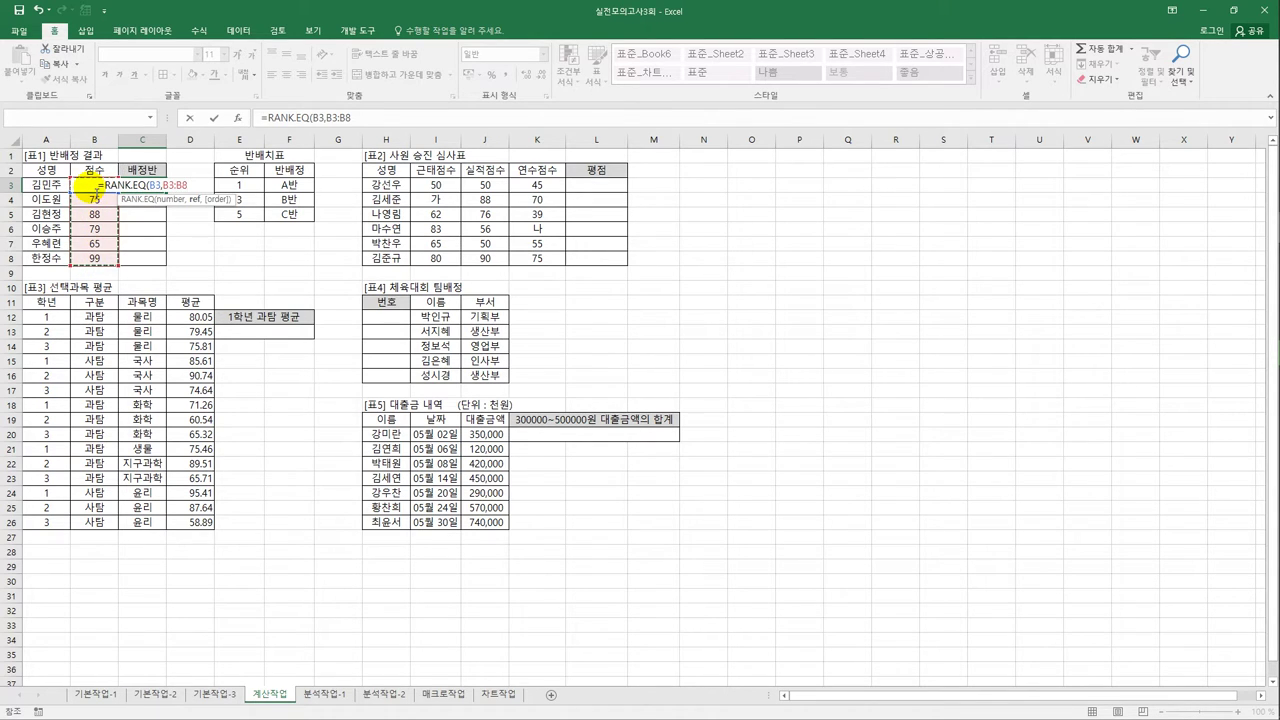
pyautogui.press('F4')
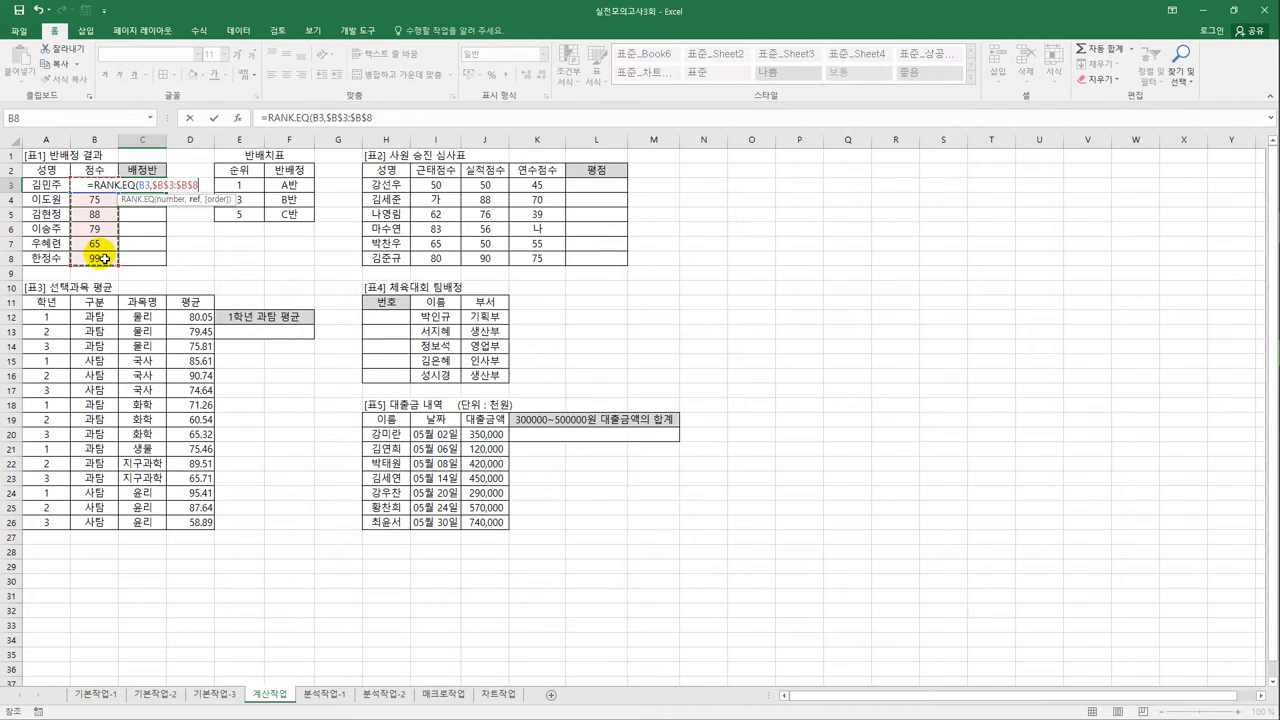
pyautogui.write(',')
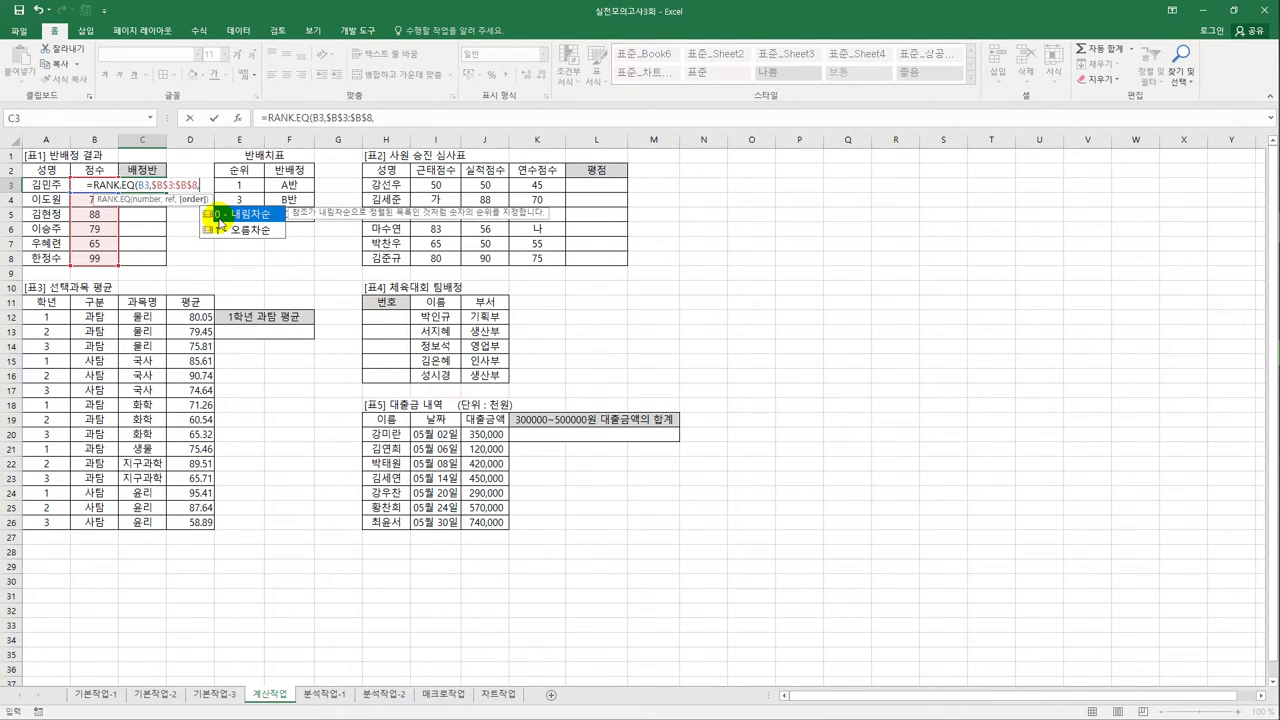
pyautogui.doubleClick(212, 214)
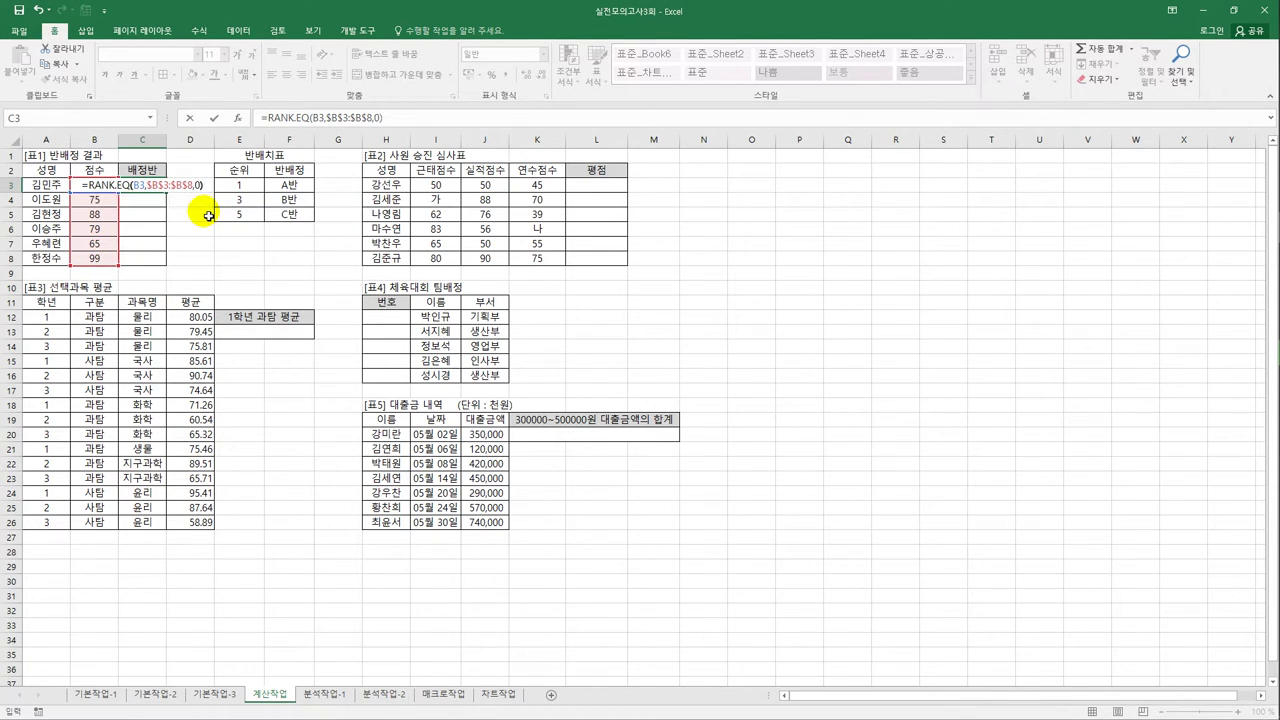
pyautogui.press('Return')
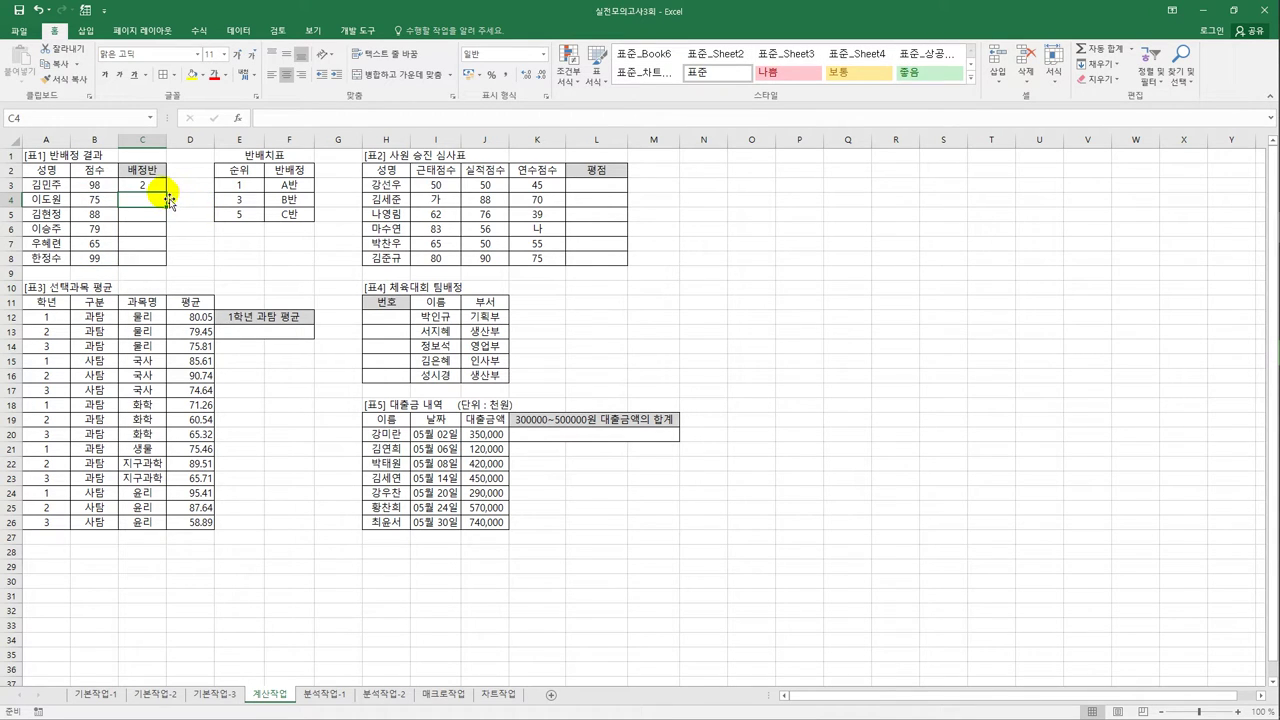
# Fill the rank formula from C3 down to C8, and select the 반배치표 lookup range E3:F5.
pyautogui.click(162, 189)
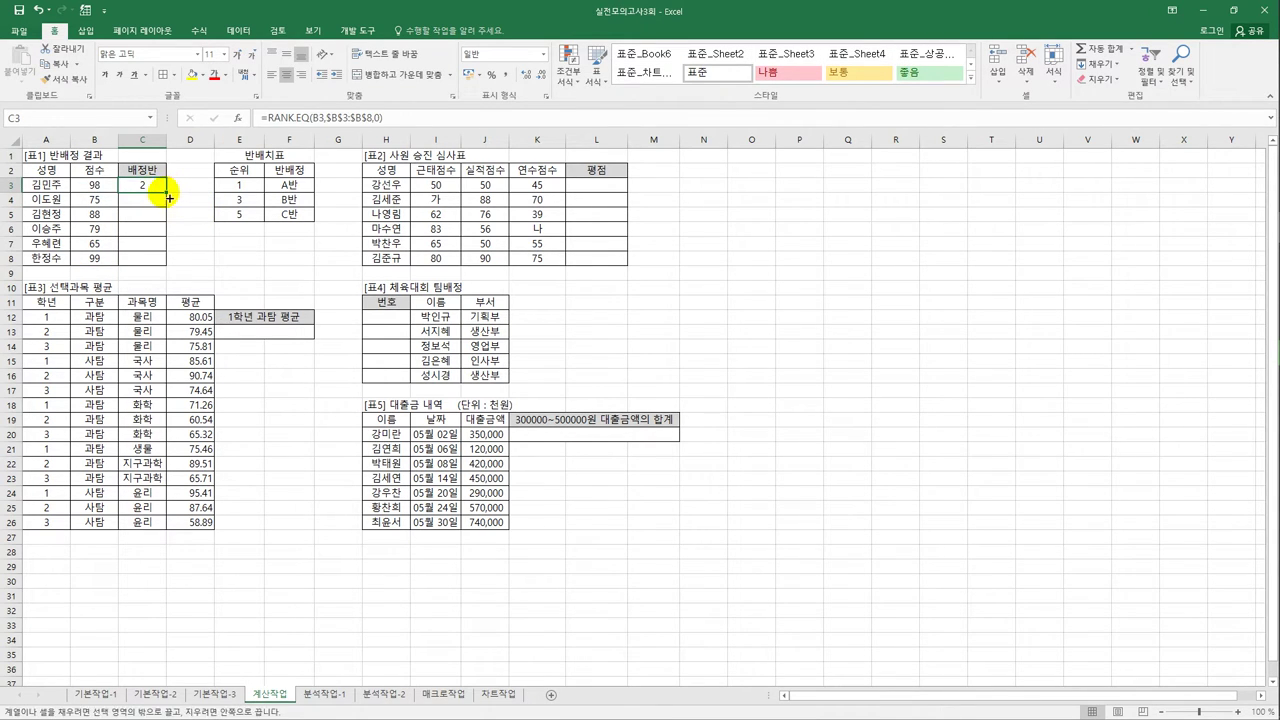
pyautogui.moveTo(167, 193); pyautogui.dragTo(171, 260)
pyautogui.moveTo(240, 185); pyautogui.dragTo(284, 220)
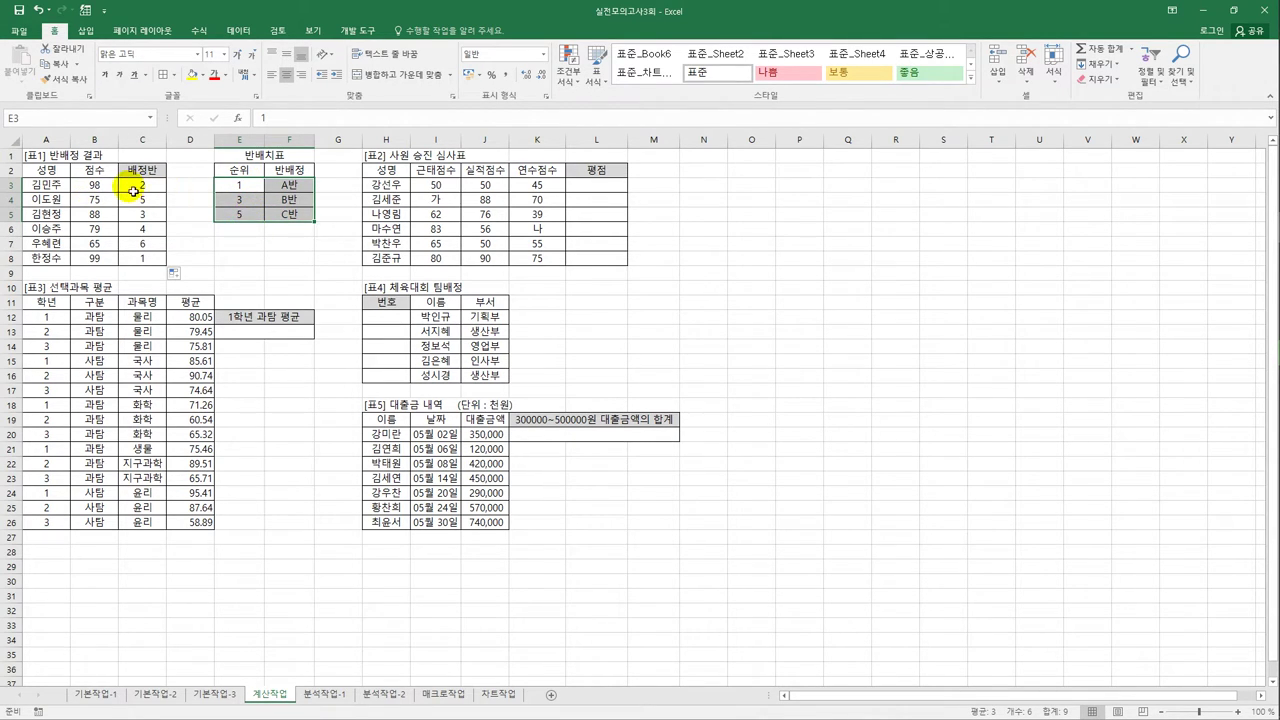
# Wrap the rank formula in C3 in a VLOOKUP as the lookup value, with $E$3:$F$5 as the table array.
pyautogui.click(135, 190)
pyautogui.click(266, 118)
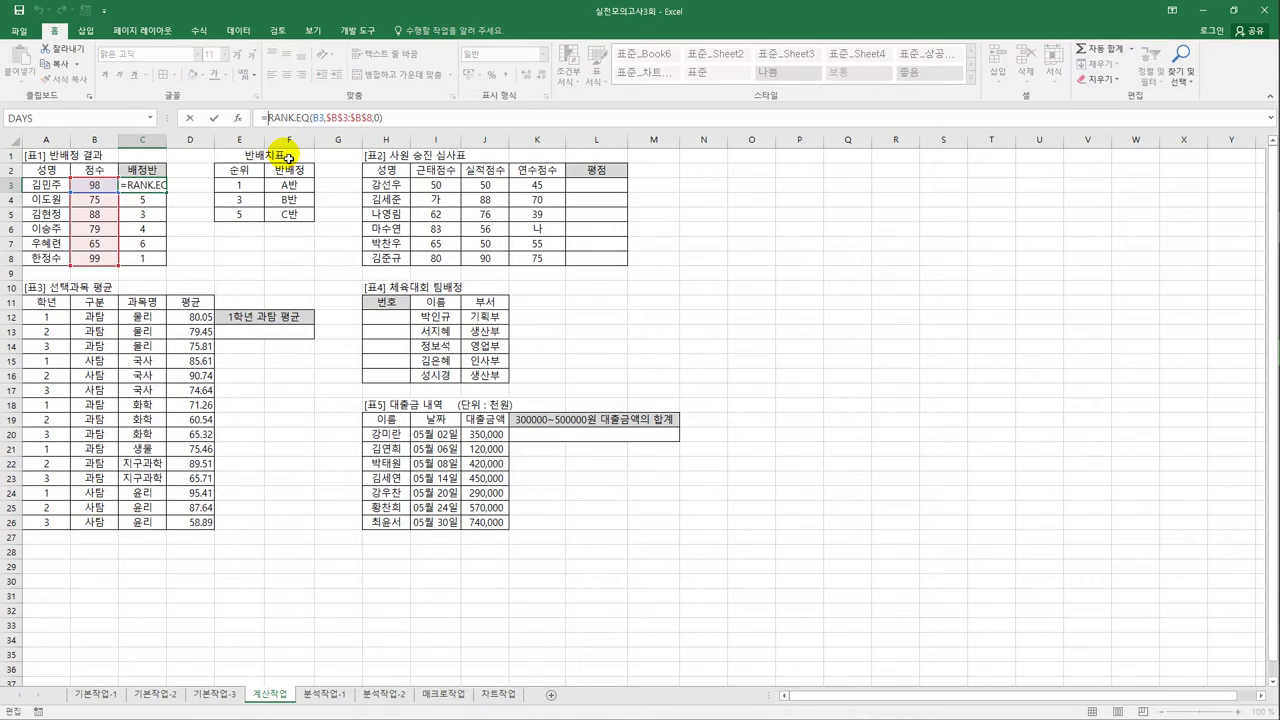
pyautogui.write('VLOOKUP(')
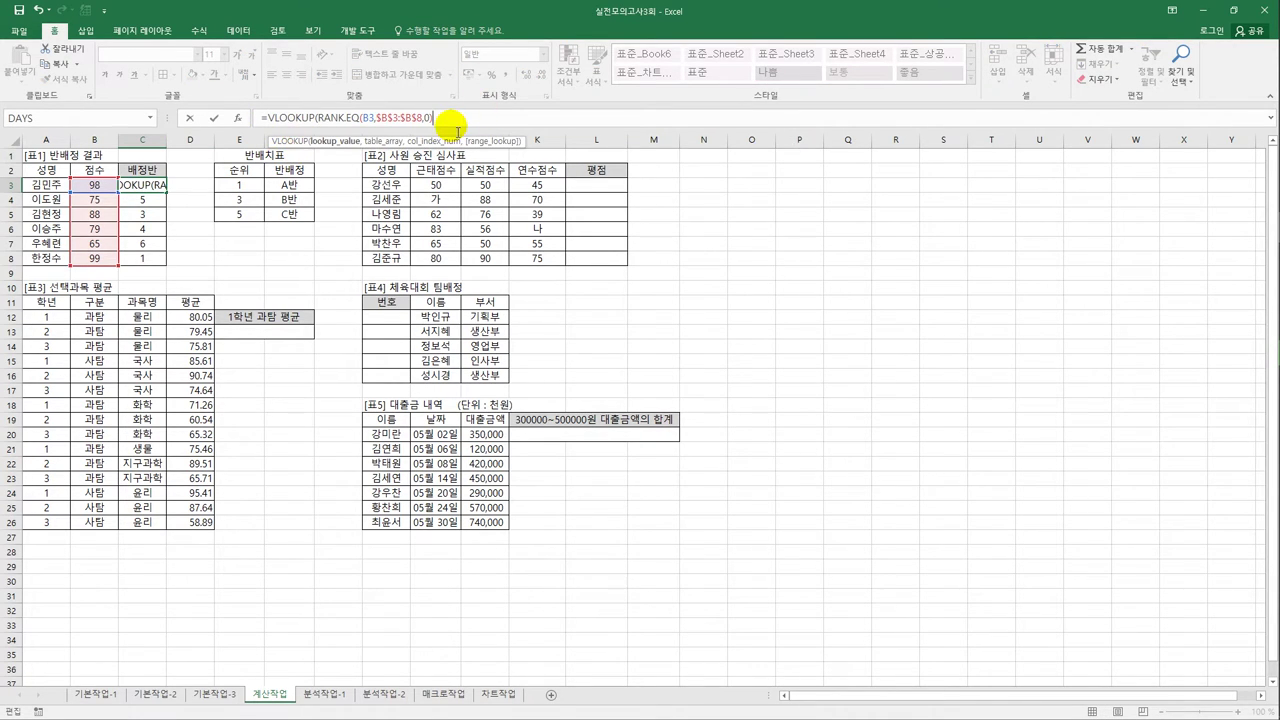
pyautogui.write(',')
pyautogui.moveTo(256, 185); pyautogui.dragTo(279, 212)
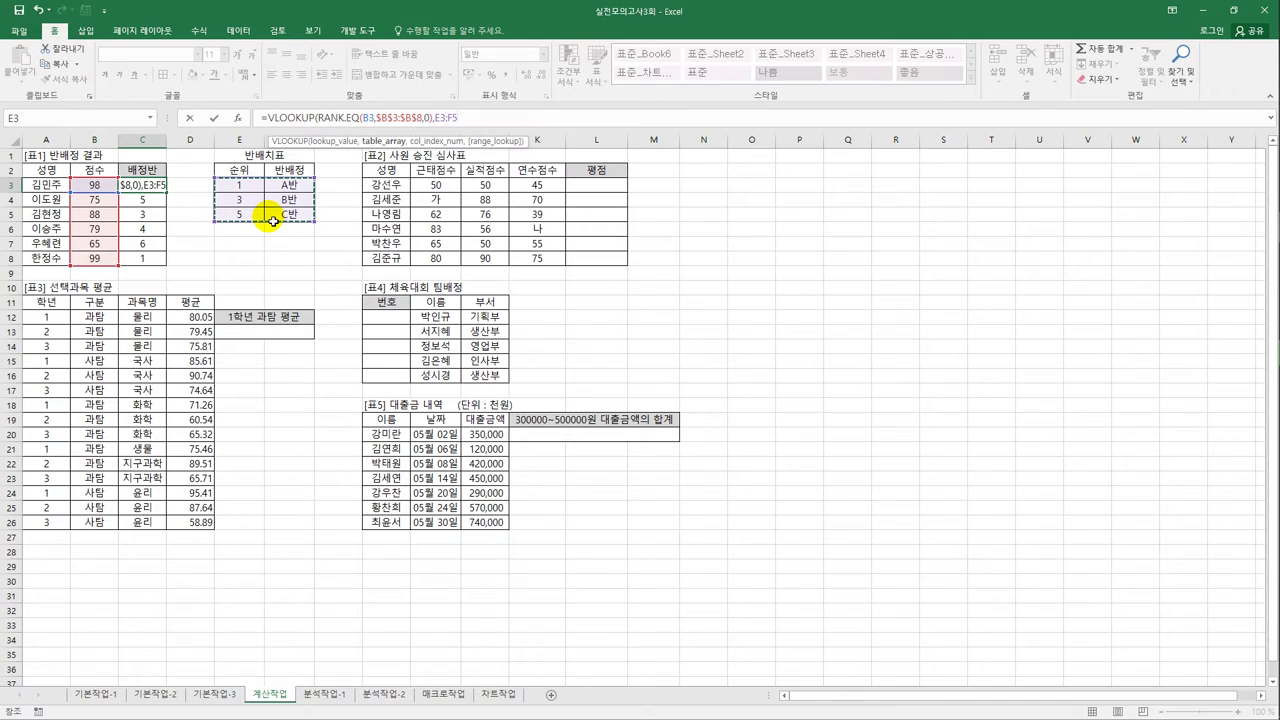
pyautogui.press('F4')
pyautogui.write(',')
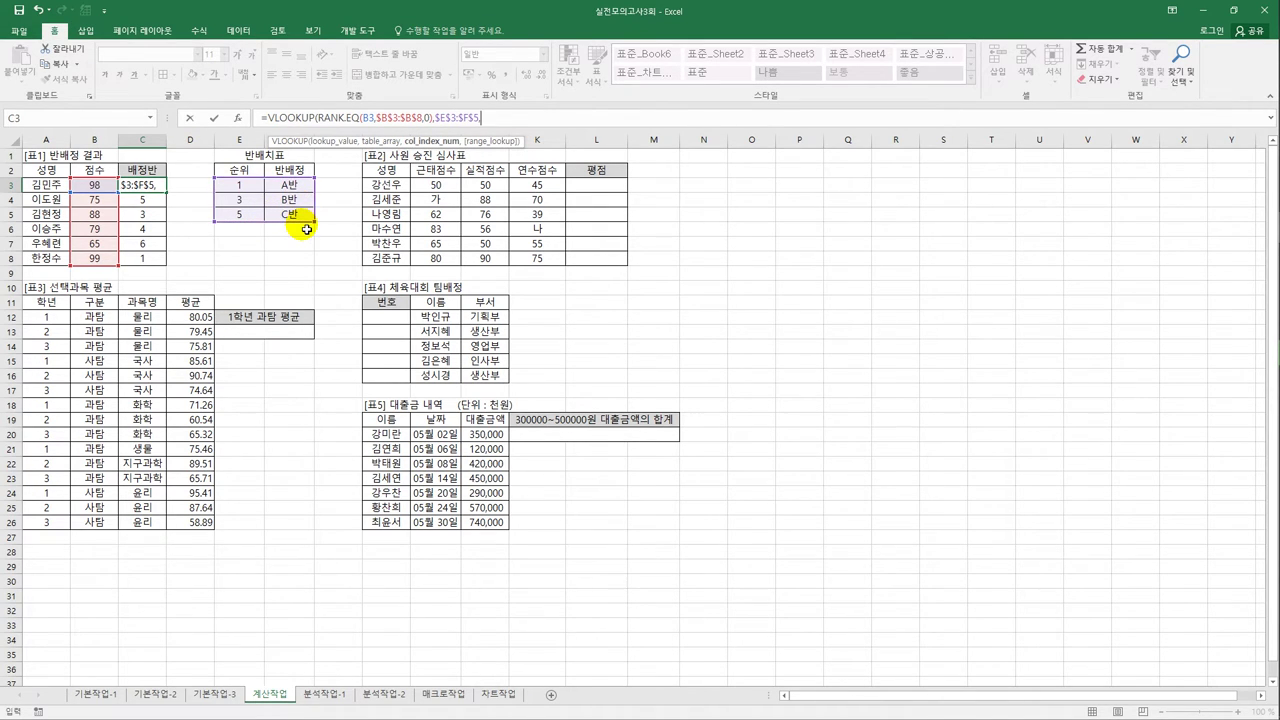
# Complete the VLOOKUP in C3 with COLUMN()-1 as the column index and fill it down to C8.
pyautogui.write('2')
pyautogui.press('BackSpace')
pyautogui.write('cou')
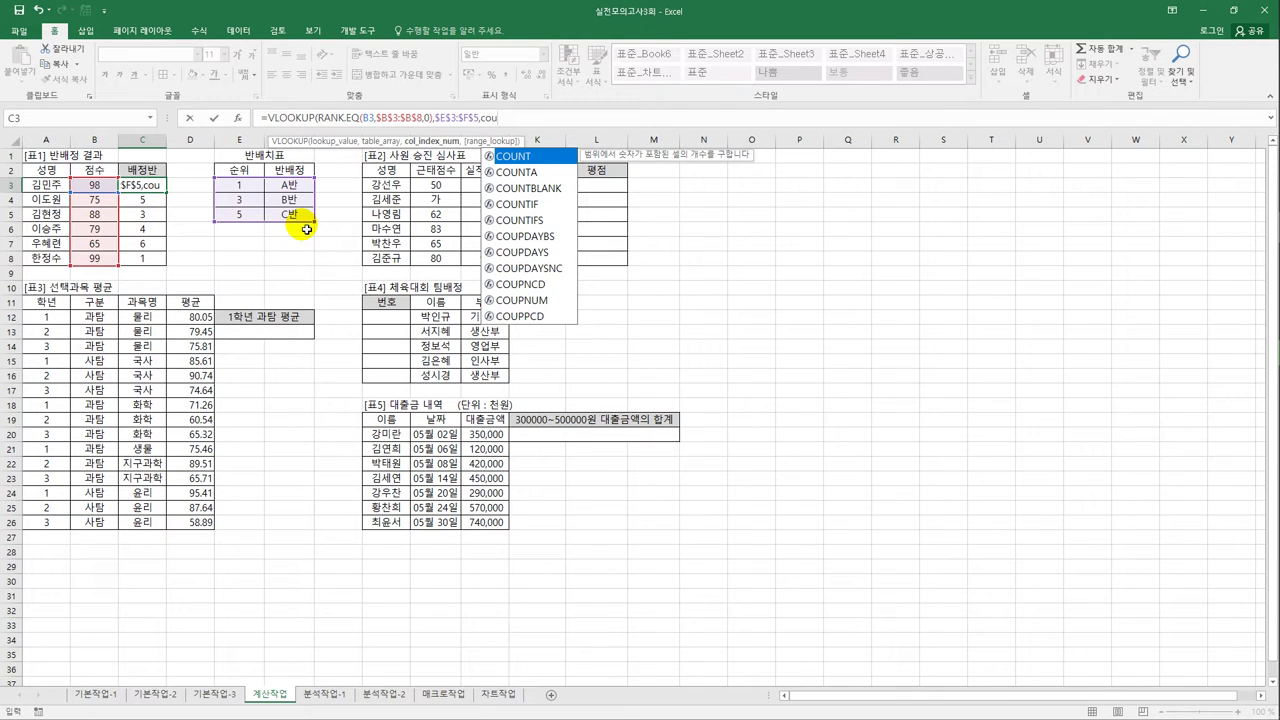
pyautogui.press('BackSpace')
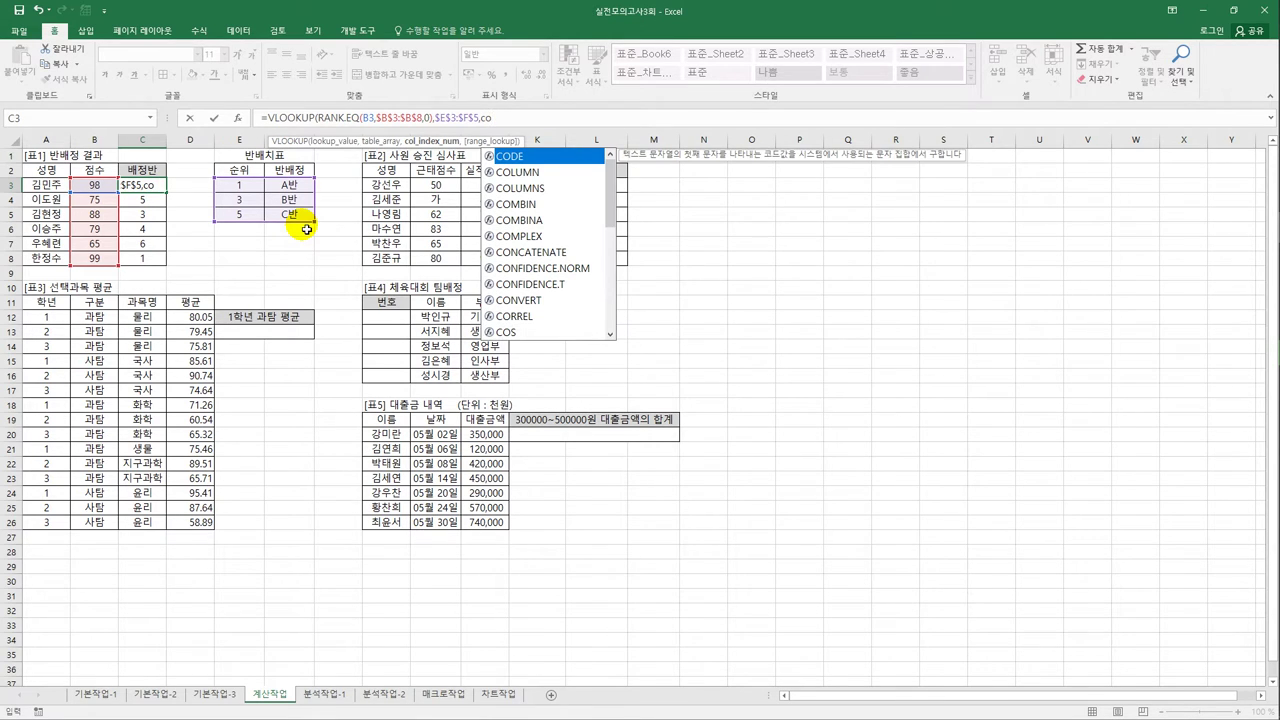
pyautogui.write('l')
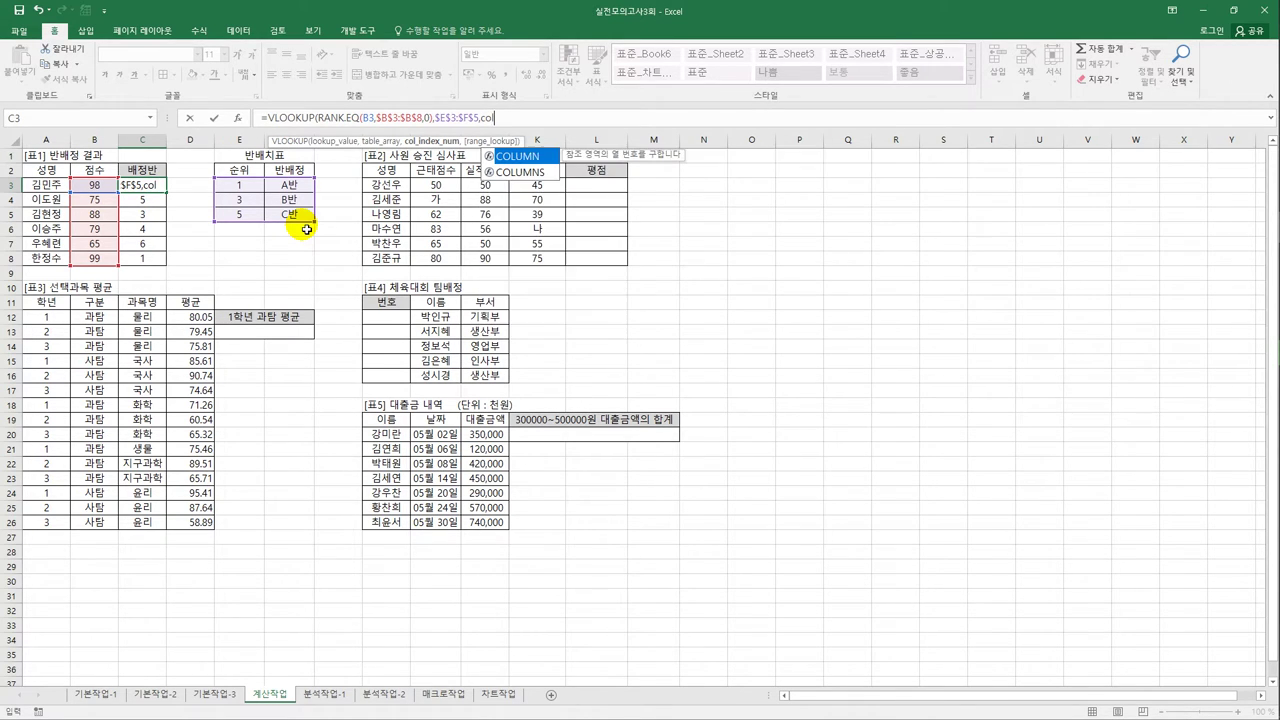
pyautogui.doubleClick(538, 158)
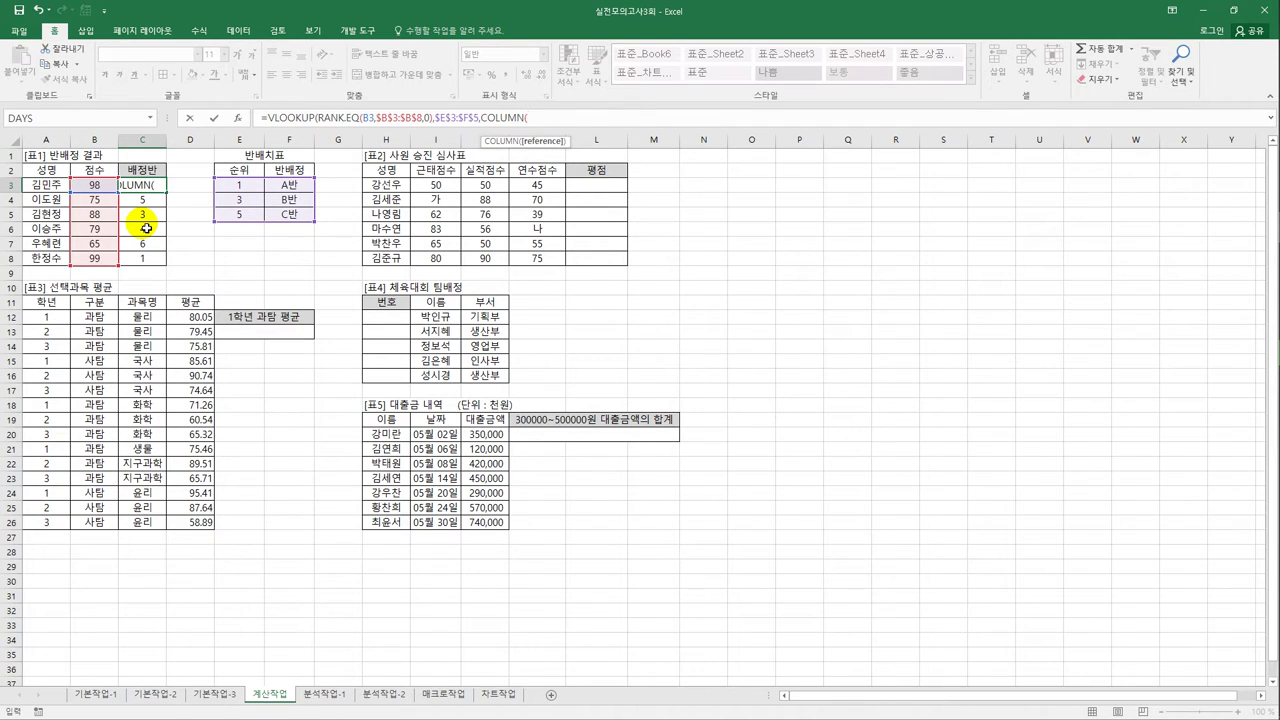
pyautogui.press('Right')
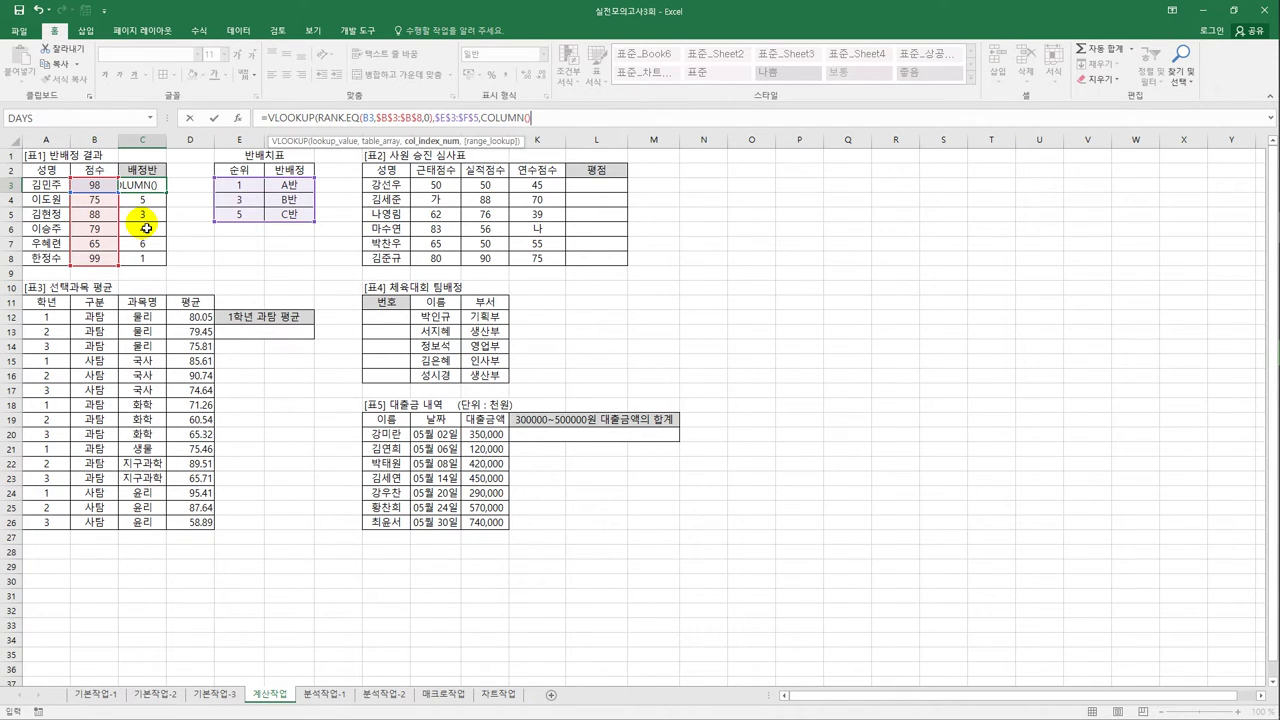
pyautogui.write('-1')
pyautogui.press('Return')
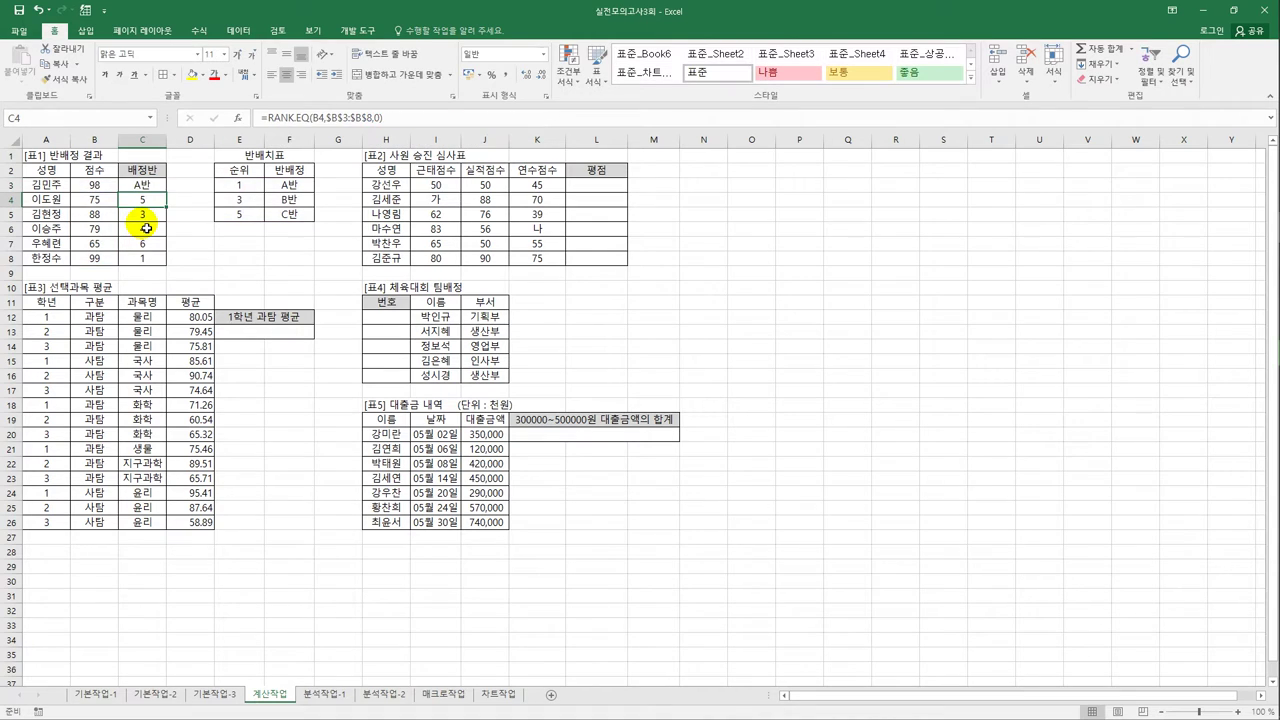
pyautogui.click(154, 180)
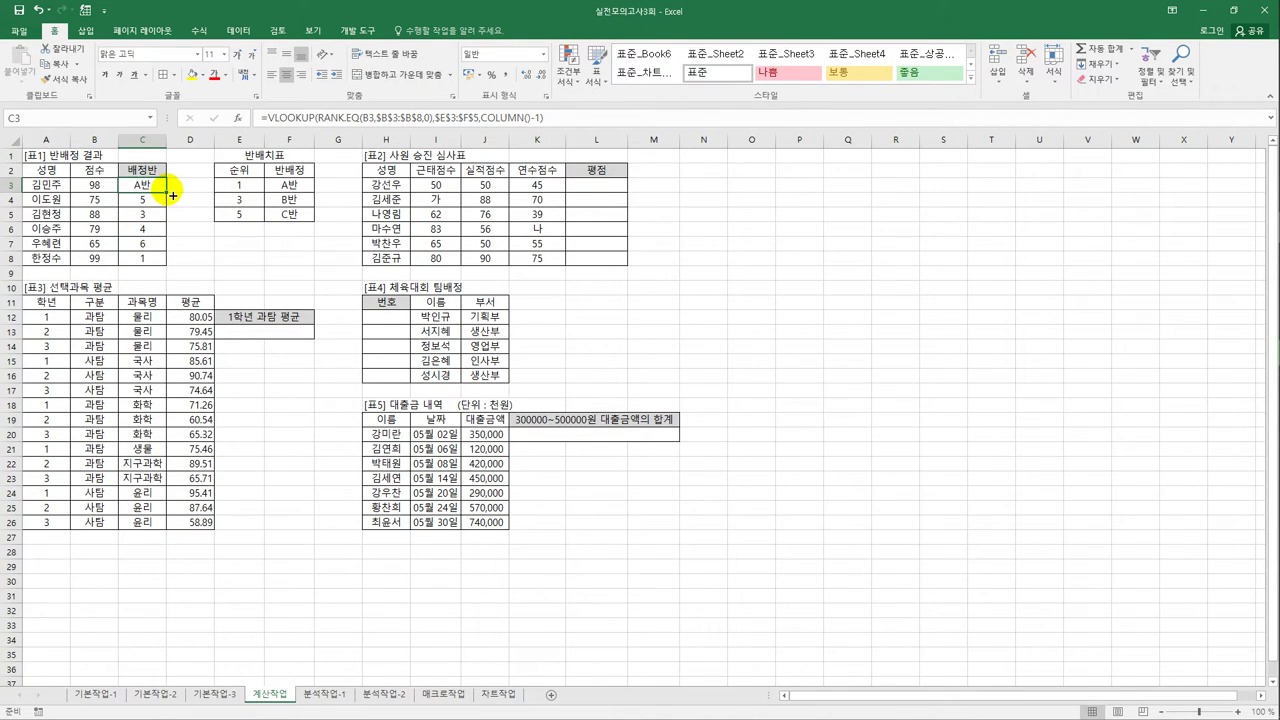
pyautogui.moveTo(172, 195); pyautogui.dragTo(169, 265)
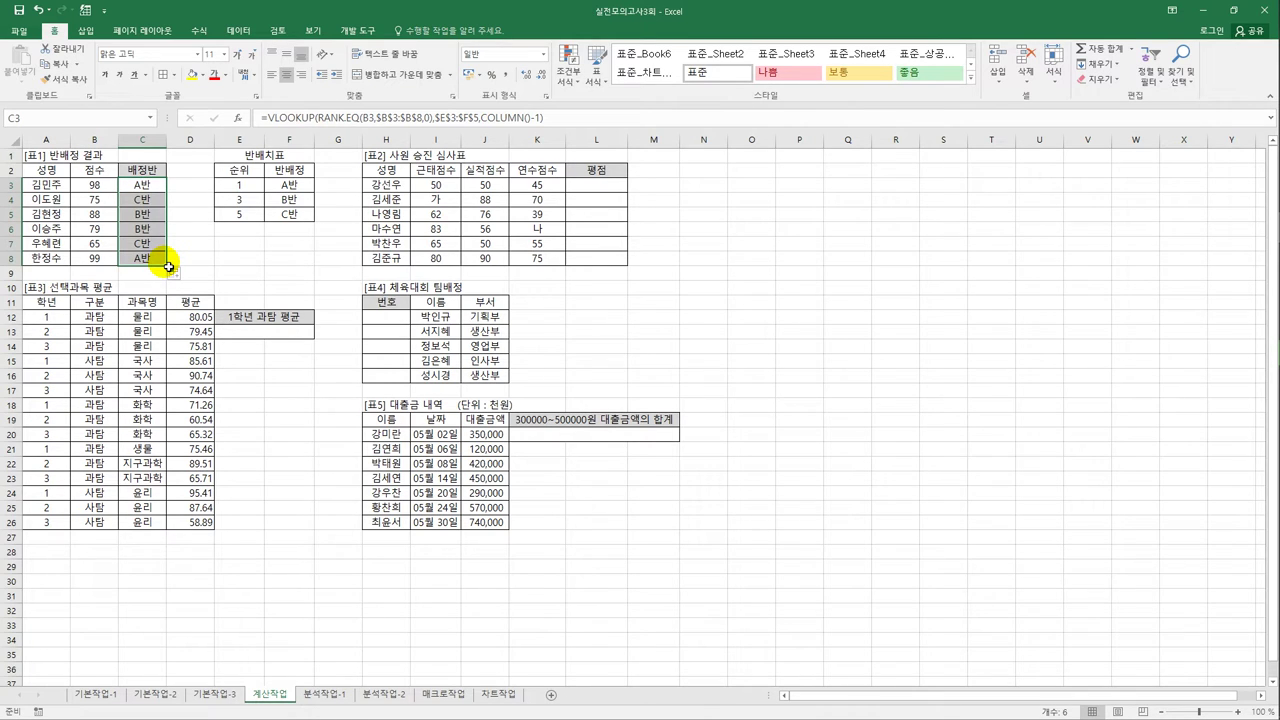
# Enter the 평점 formula =I3*40%+J3*30%+K3*30% in L3 of 표2 and fill it down to L8.
pyautogui.click(581, 186)
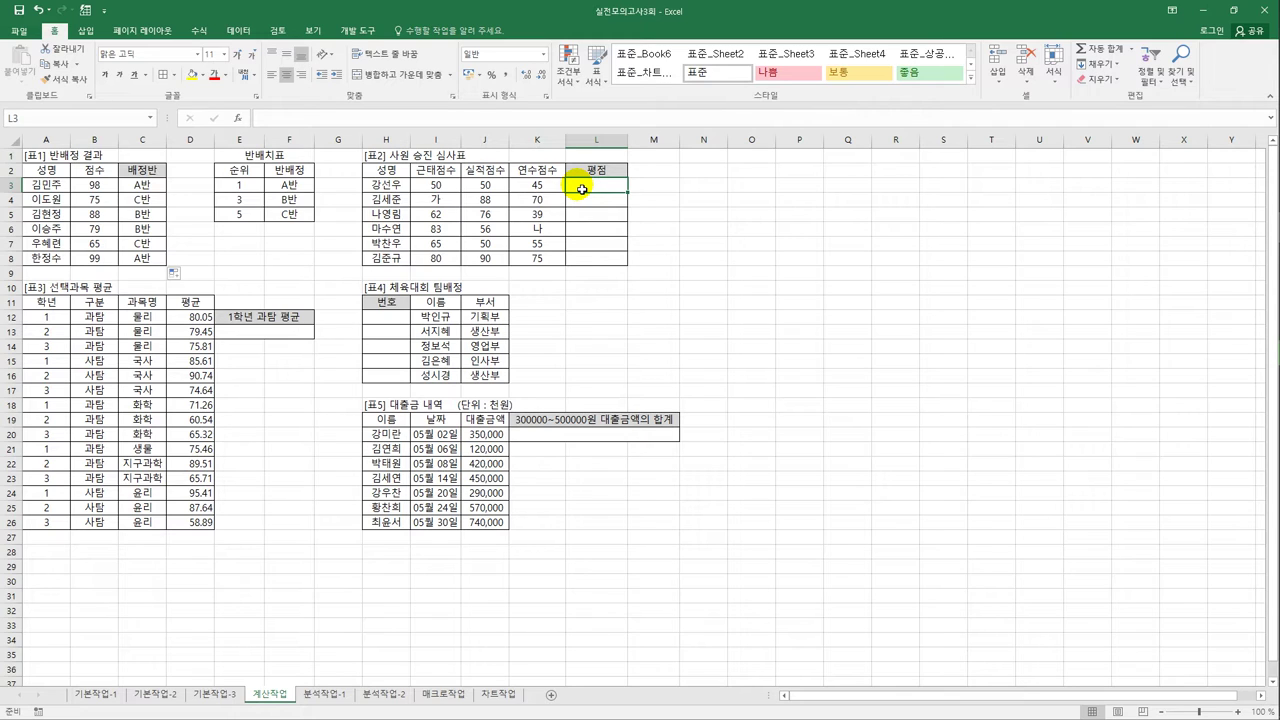
pyautogui.write('=')
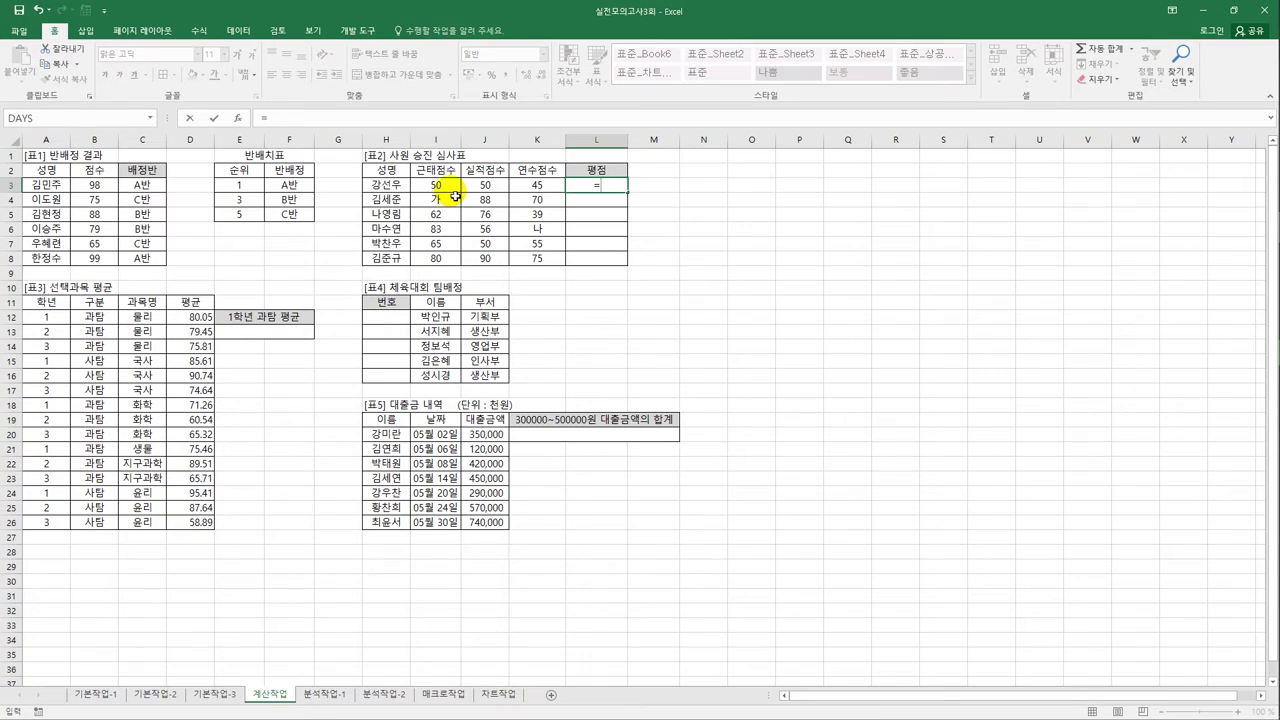
pyautogui.click(452, 188)
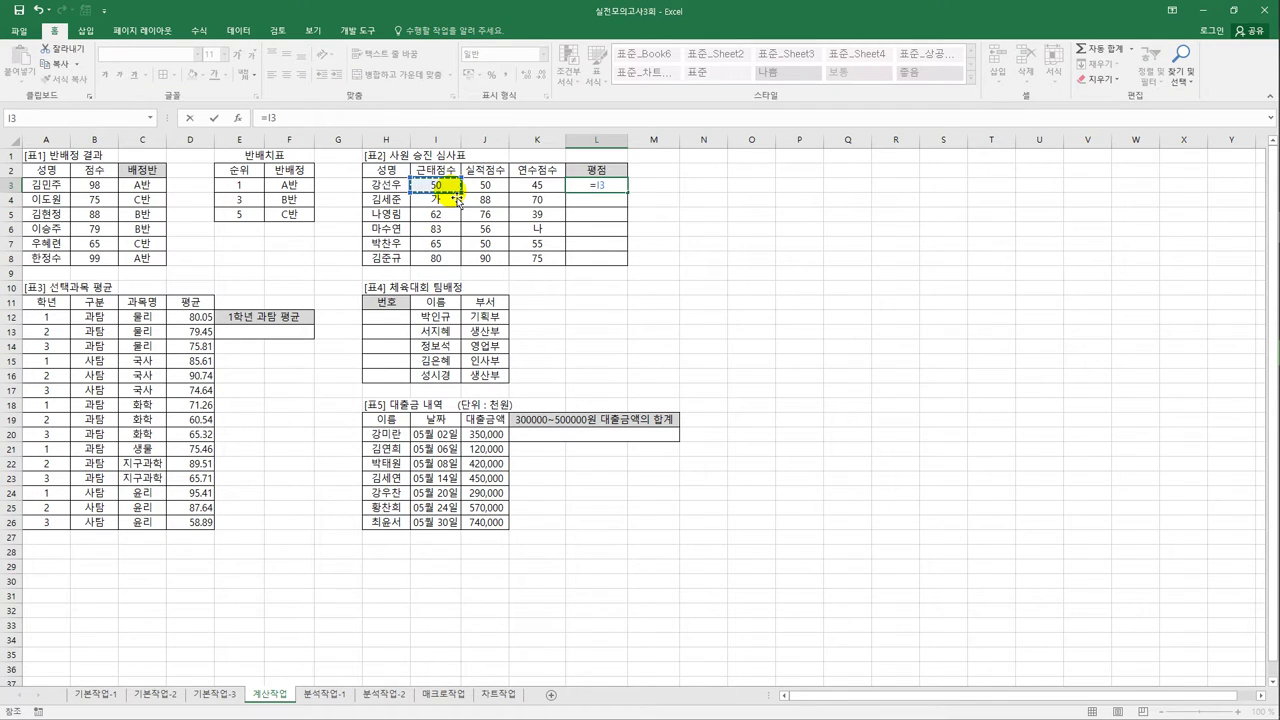
pyautogui.write('*40%+')
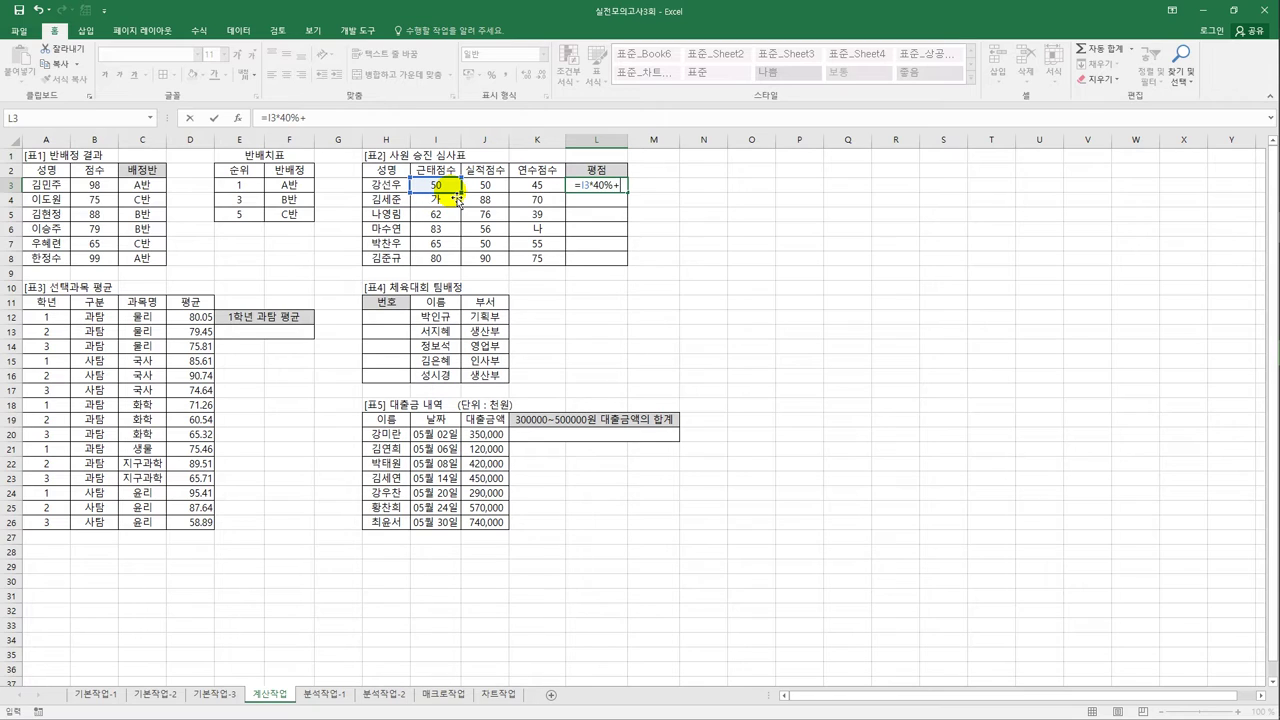
pyautogui.press('Left')
pyautogui.press('Left')
pyautogui.write('*')
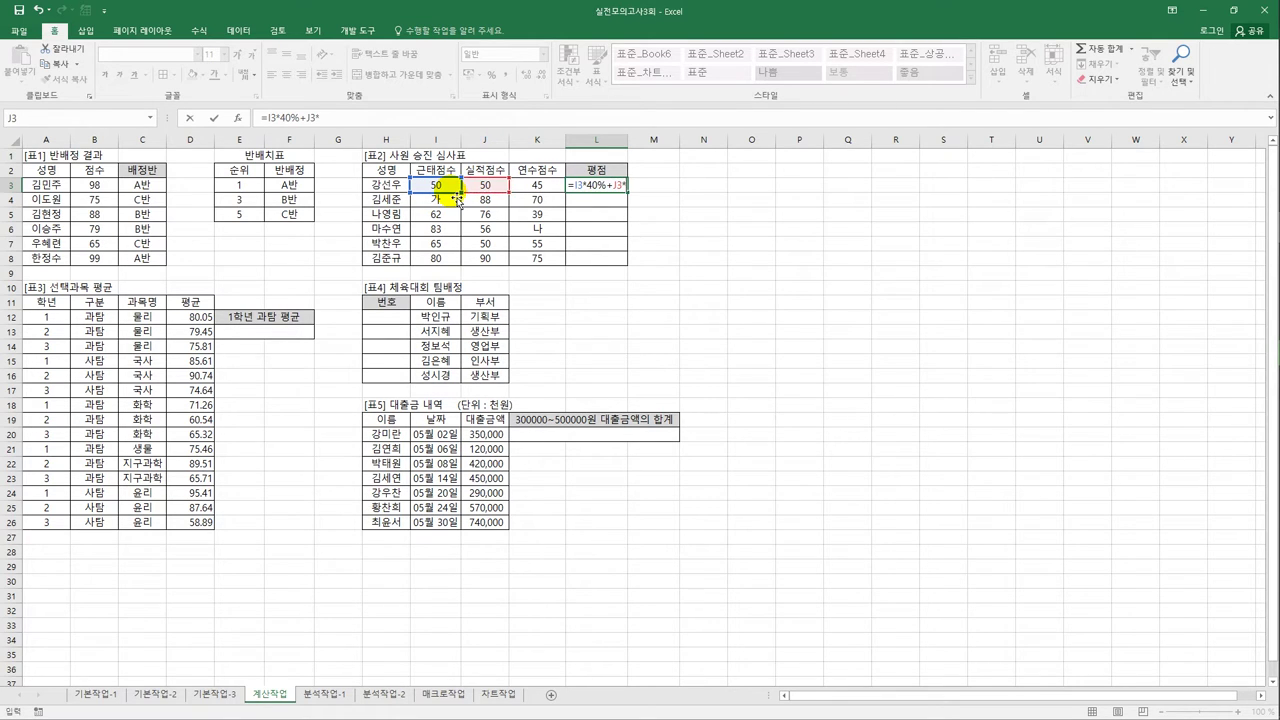
pyautogui.write('30%')
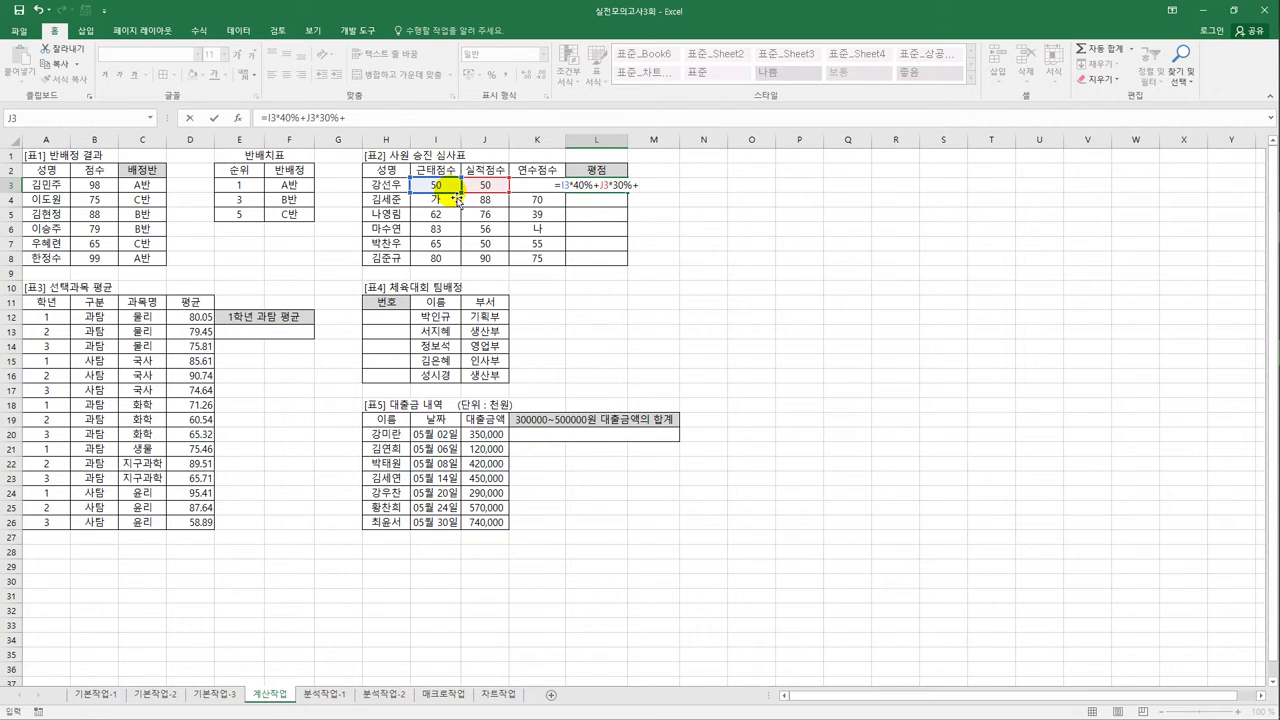
pyautogui.write('+')
pyautogui.press('Left')
pyautogui.write('*')
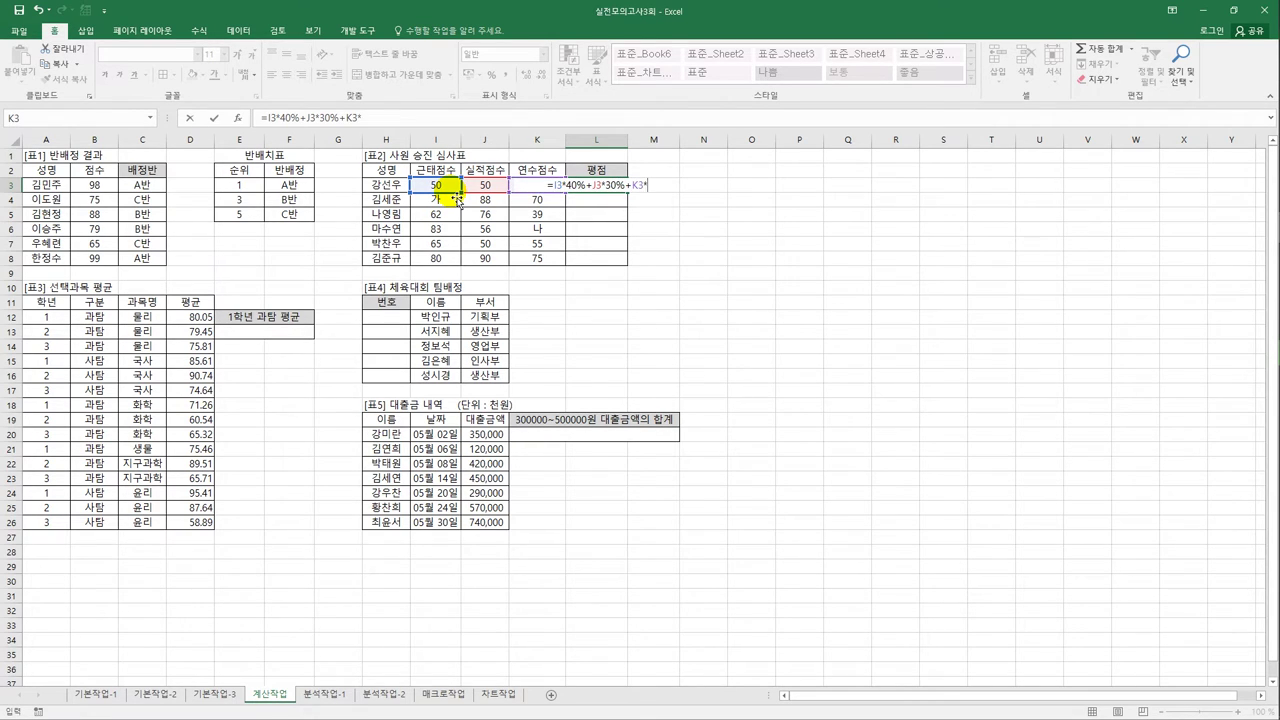
pyautogui.write('30%')
pyautogui.press('Return')
pyautogui.press('Up')
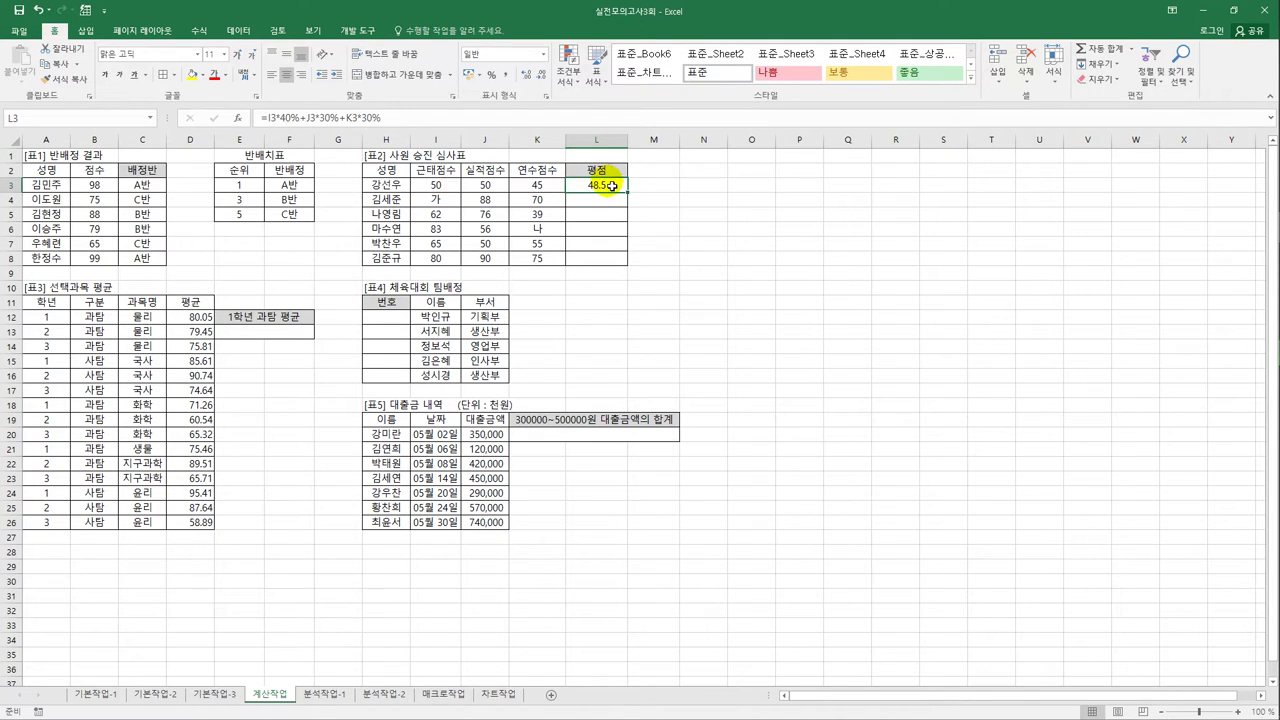
pyautogui.moveTo(634, 196); pyautogui.dragTo(623, 266)
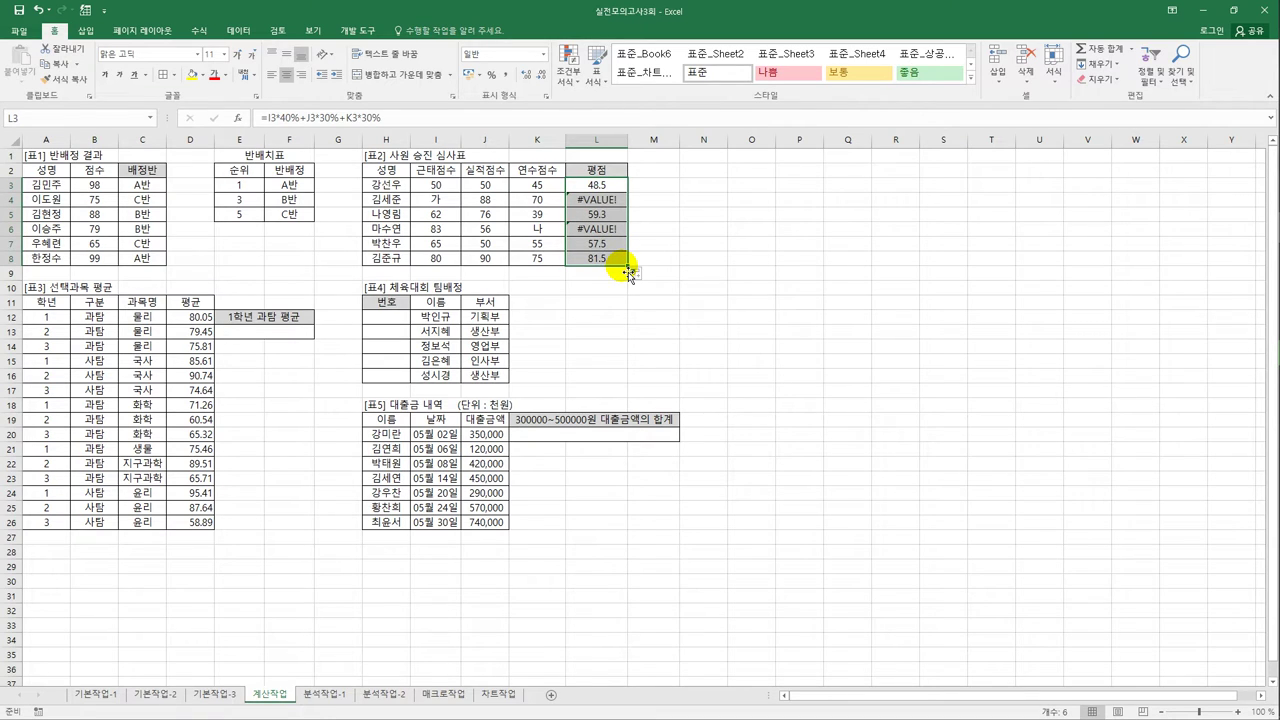
# Wrap the L3 formula in IFERROR with "입력오류" as the error value, and fill it down to L8.
pyautogui.click(600, 186)
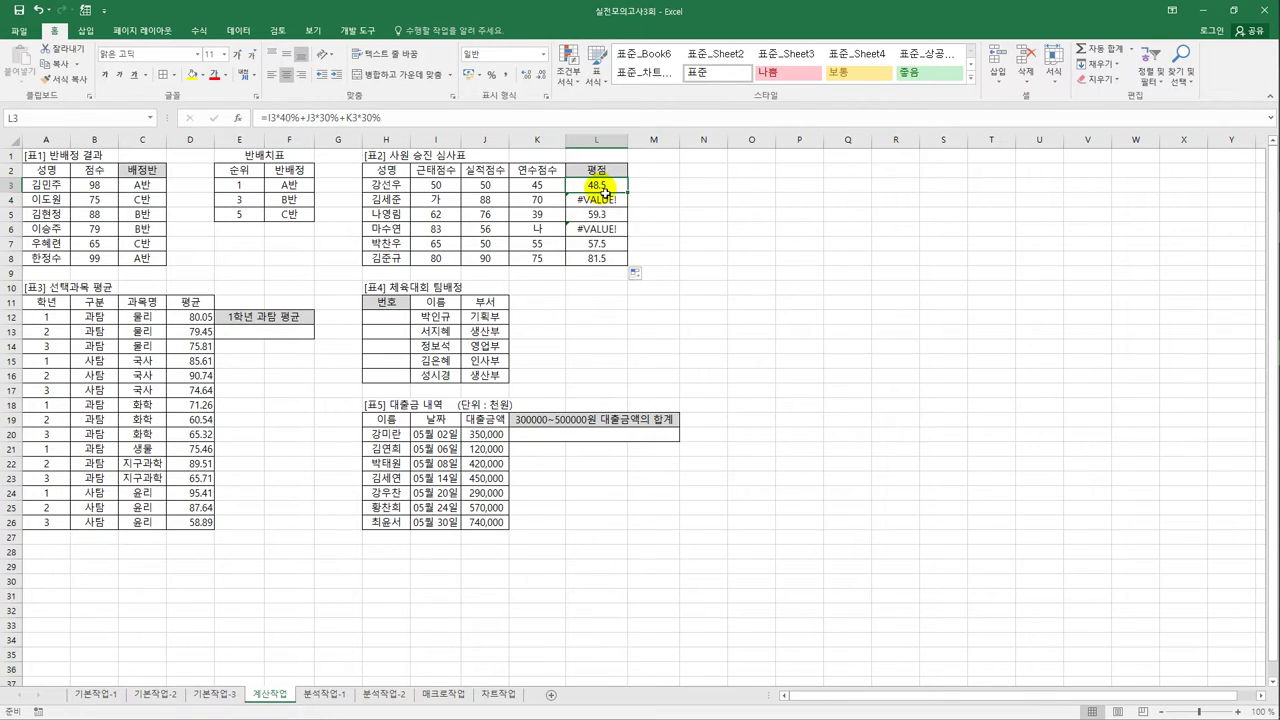
pyautogui.click(266, 117)
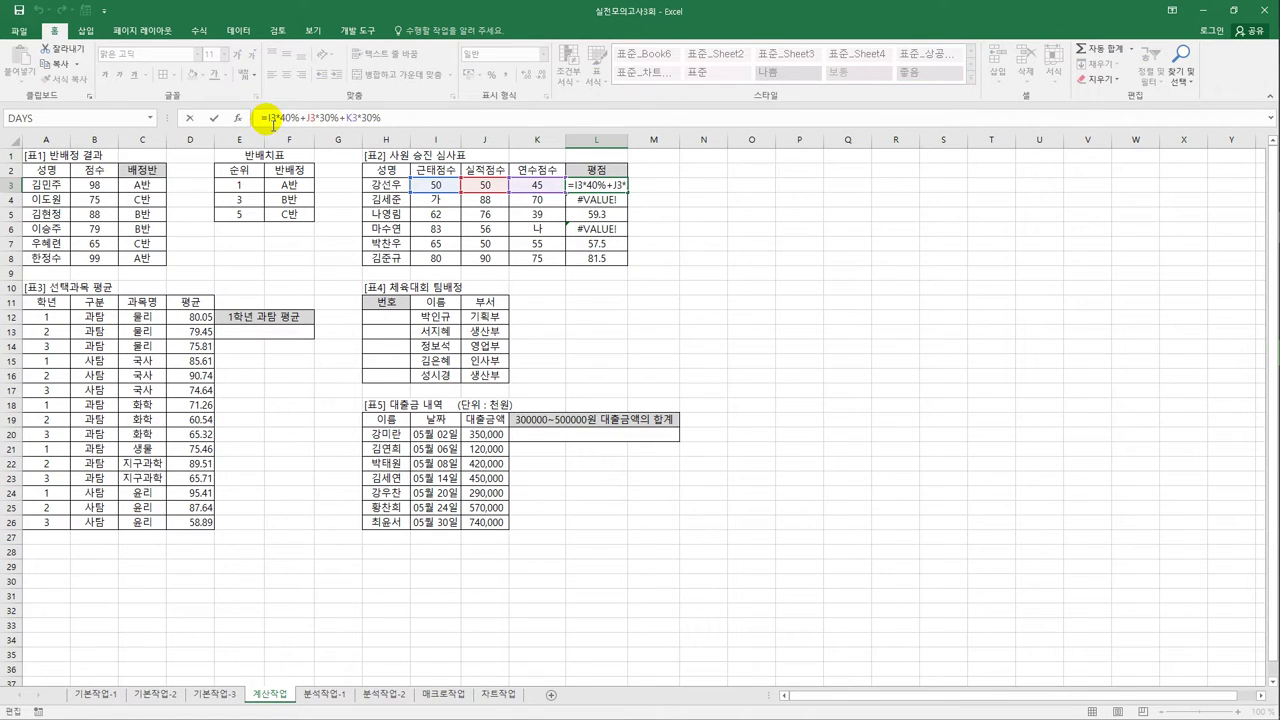
pyautogui.write('if')
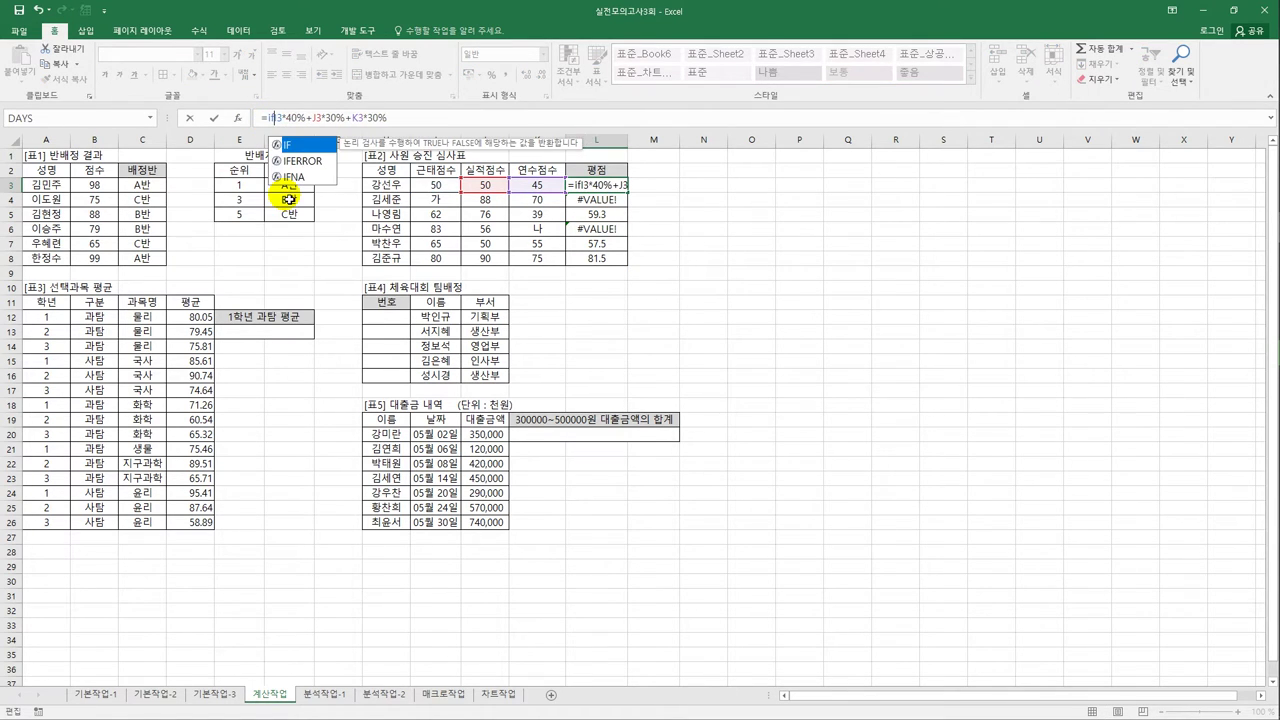
pyautogui.press('Down')
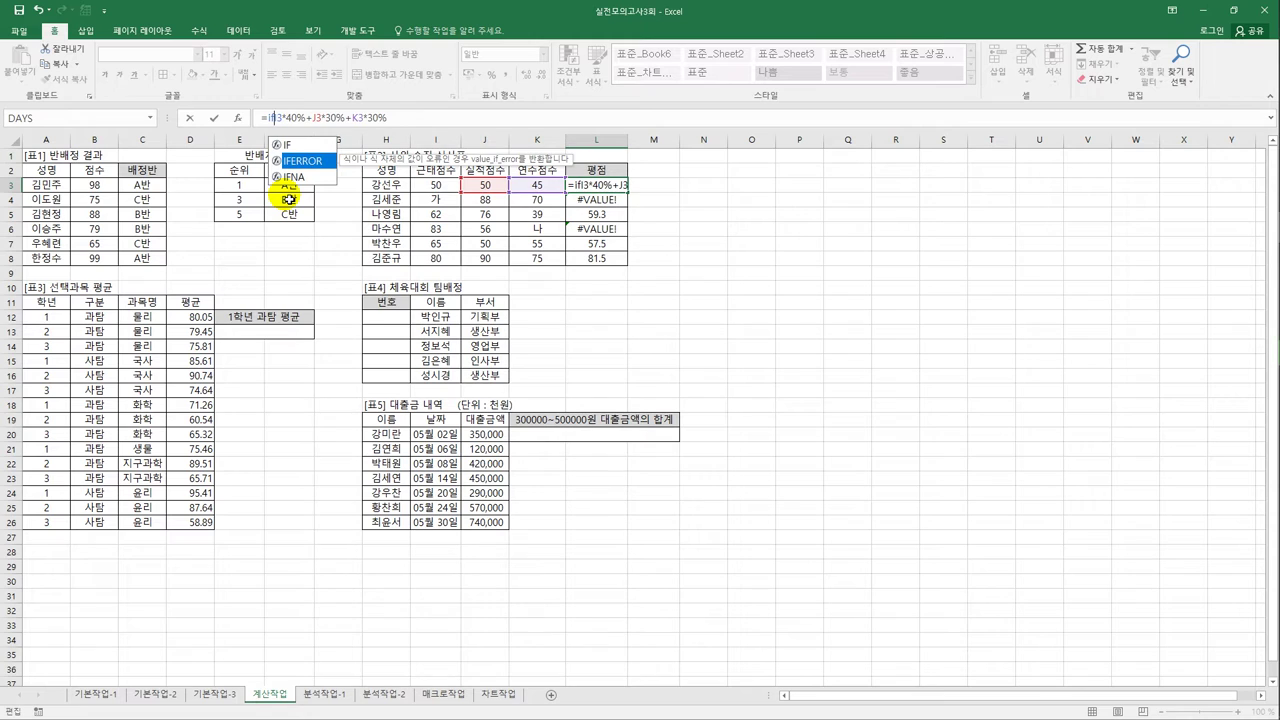
pyautogui.press('Tab')
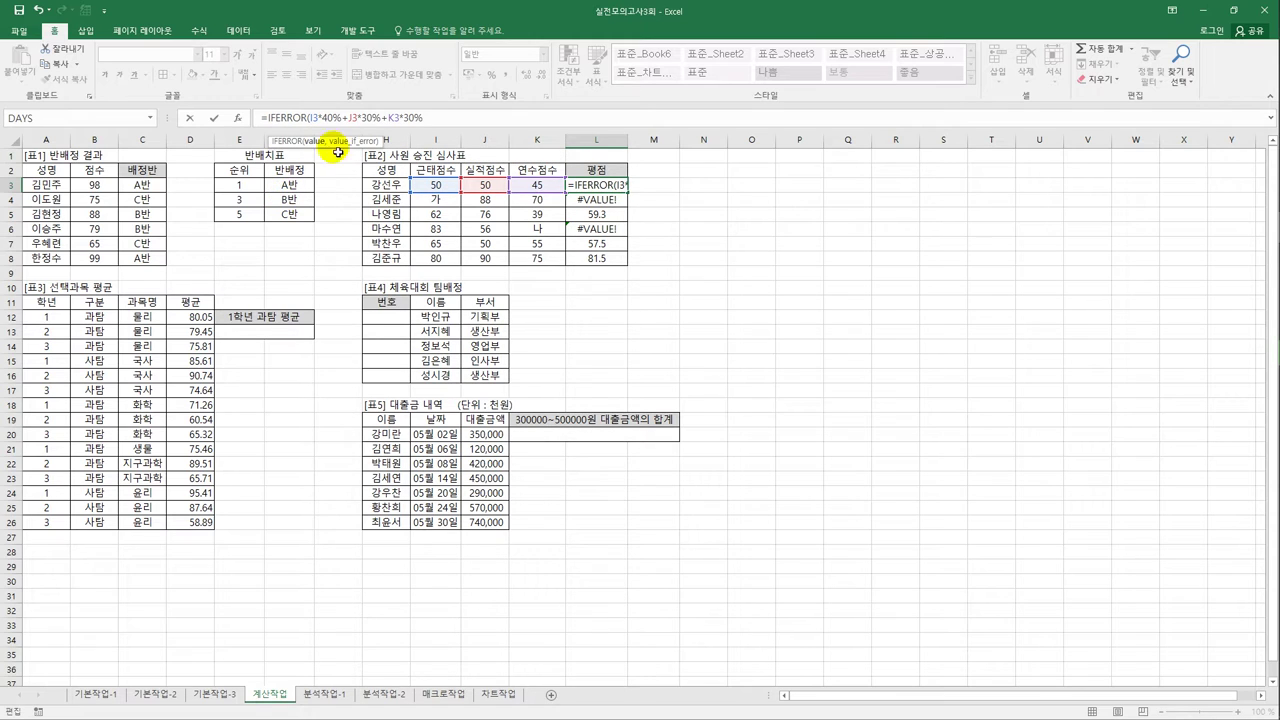
pyautogui.click(428, 118)
pyautogui.write(',')
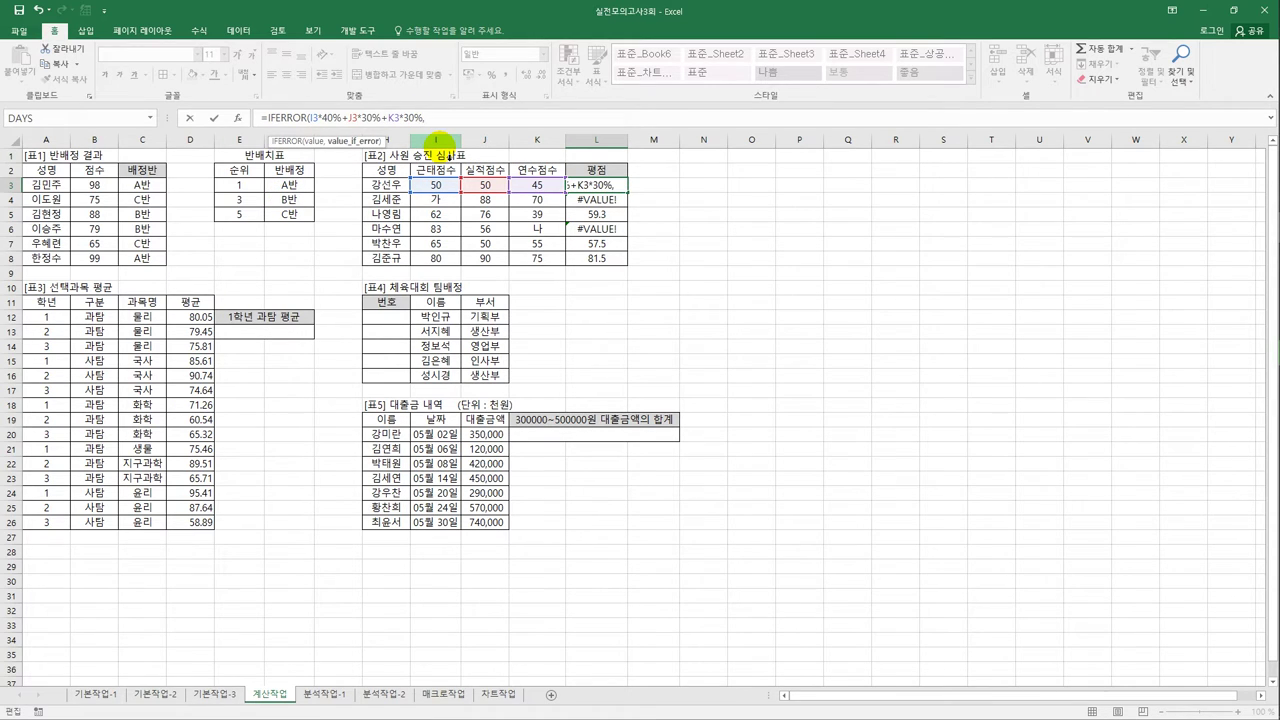
pyautogui.write('"입력오류")')
pyautogui.press('Return')
pyautogui.press('Up')
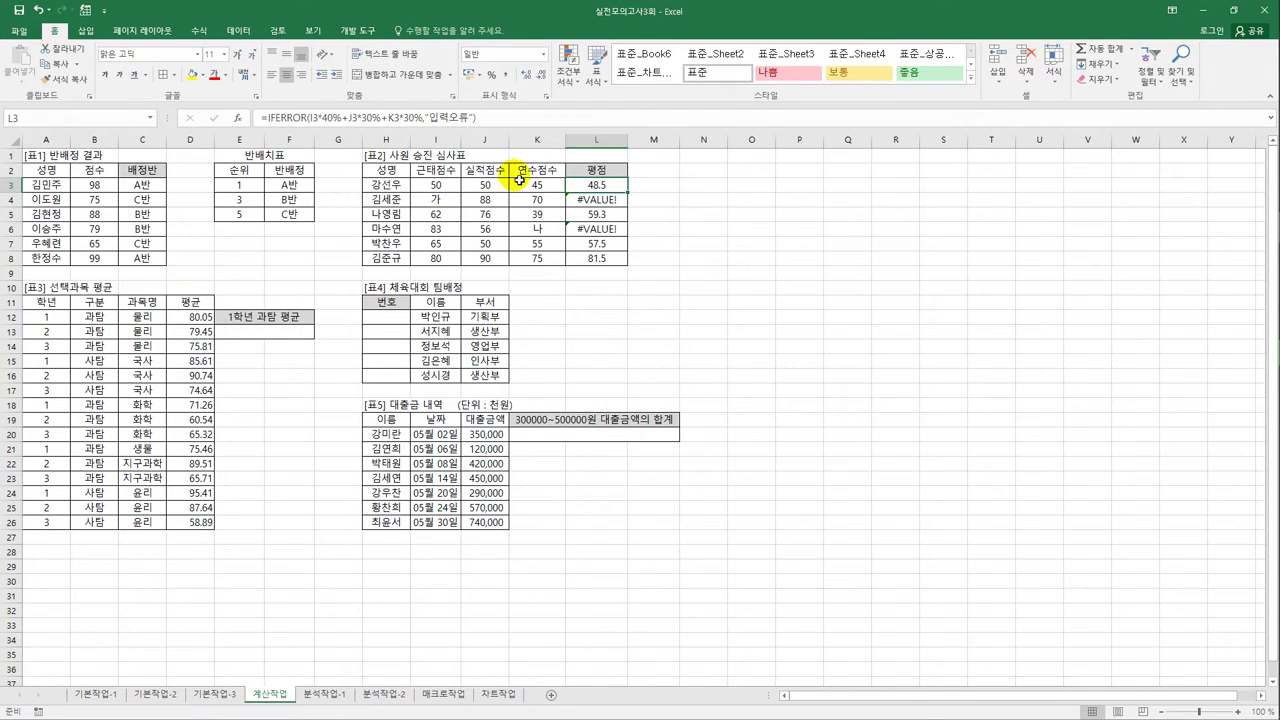
pyautogui.moveTo(628, 192); pyautogui.dragTo(624, 268)
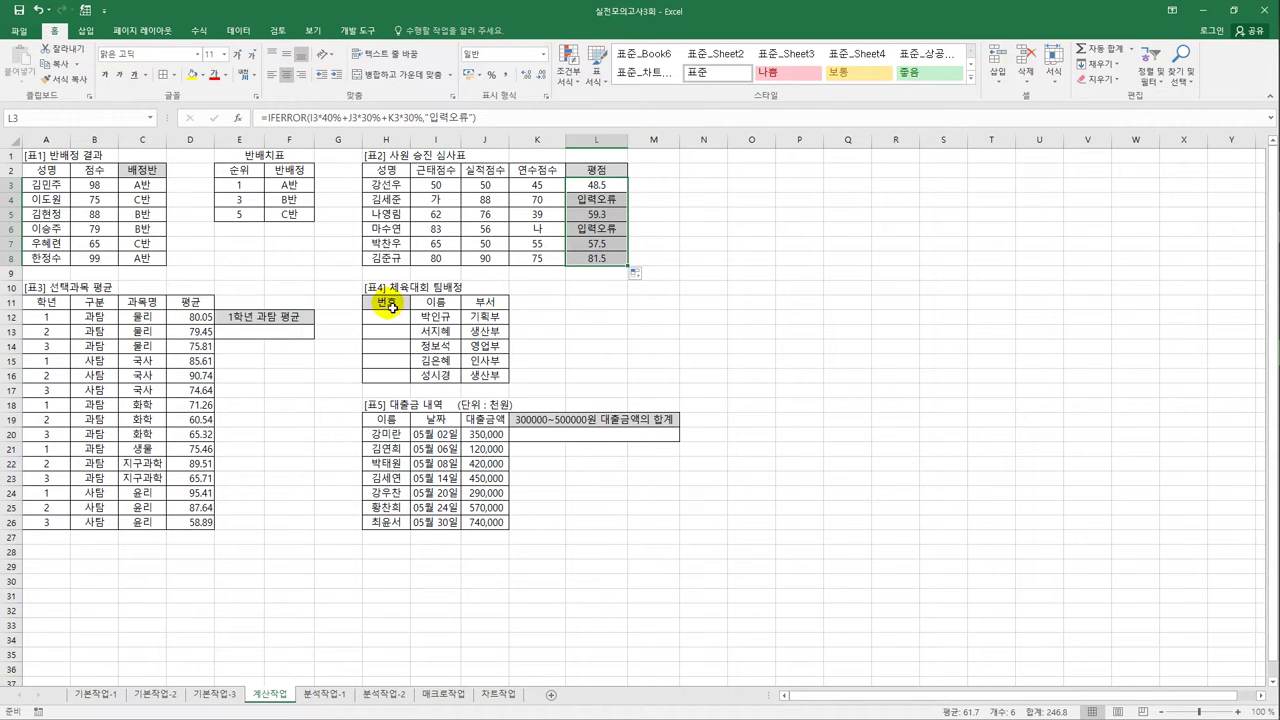
# Start an AVERAGEIFS formula in E13 under 1학년 과탐 평균, with D12:D26 as the average range.
pyautogui.click(282, 336)
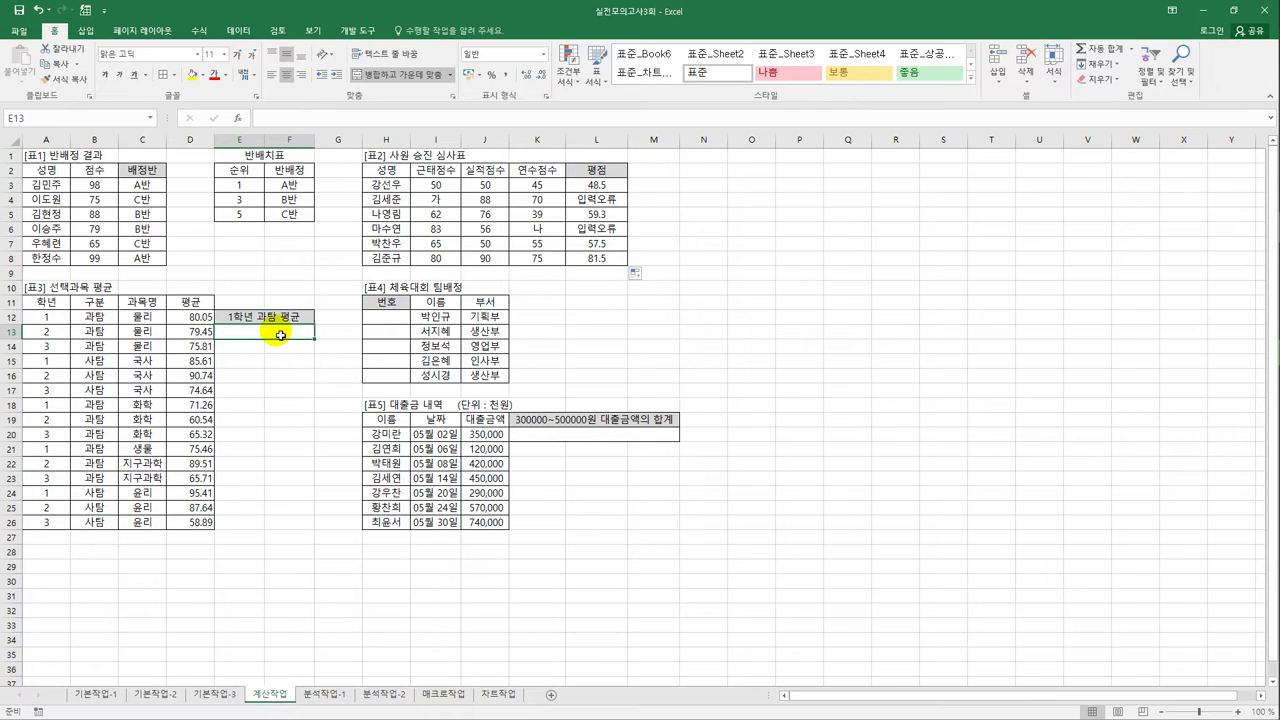
pyautogui.write('=')
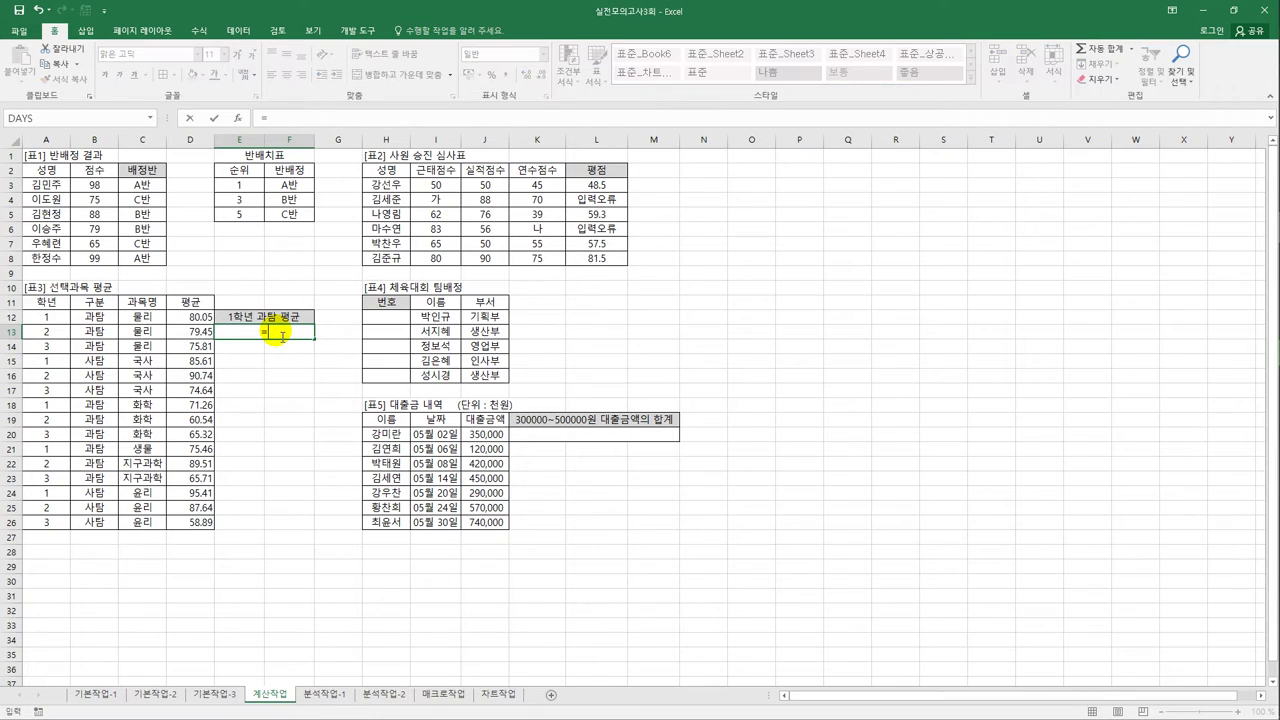
pyautogui.write('ave')
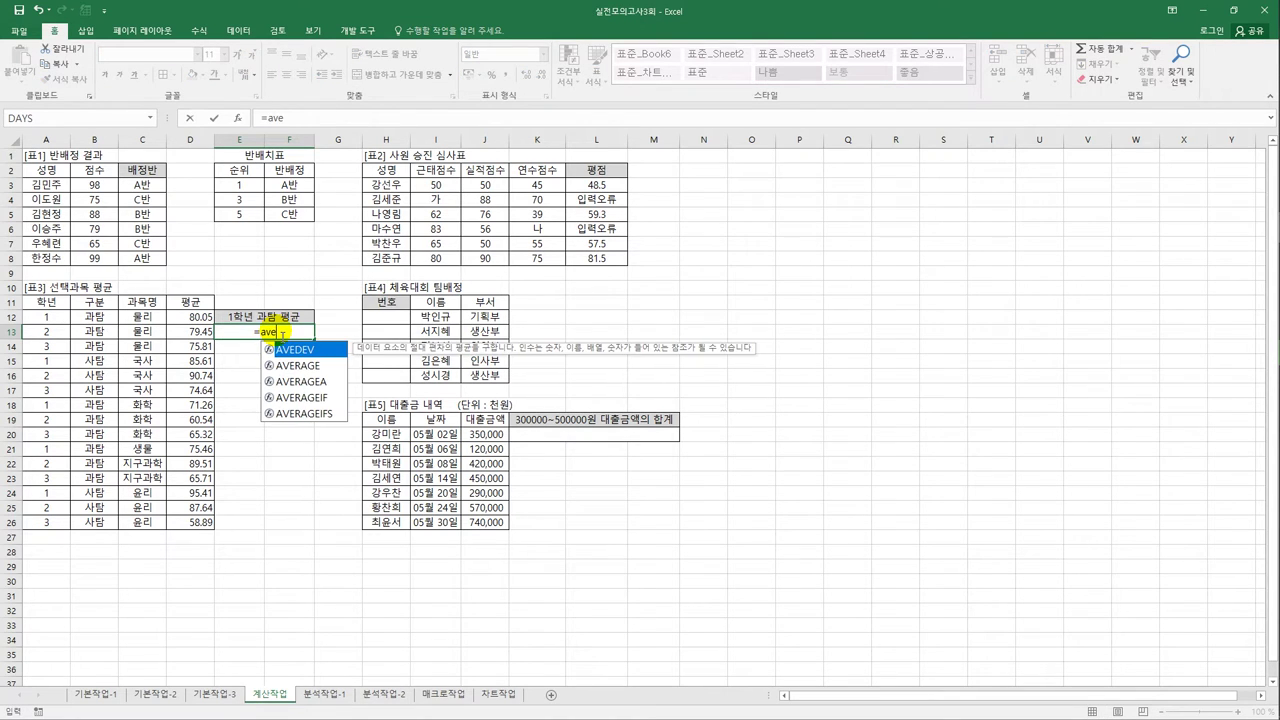
pyautogui.press('Down')
pyautogui.press('Down')
pyautogui.press('Down')
pyautogui.press('Down')
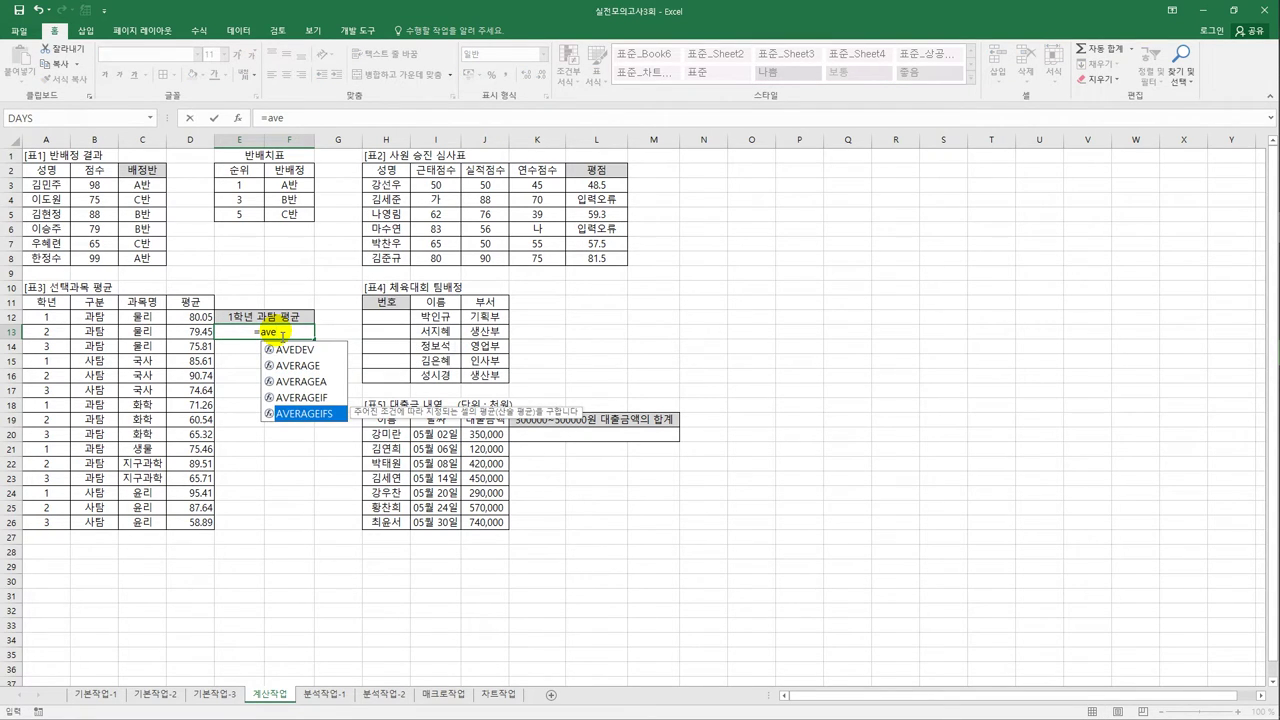
pyautogui.press('Tab')
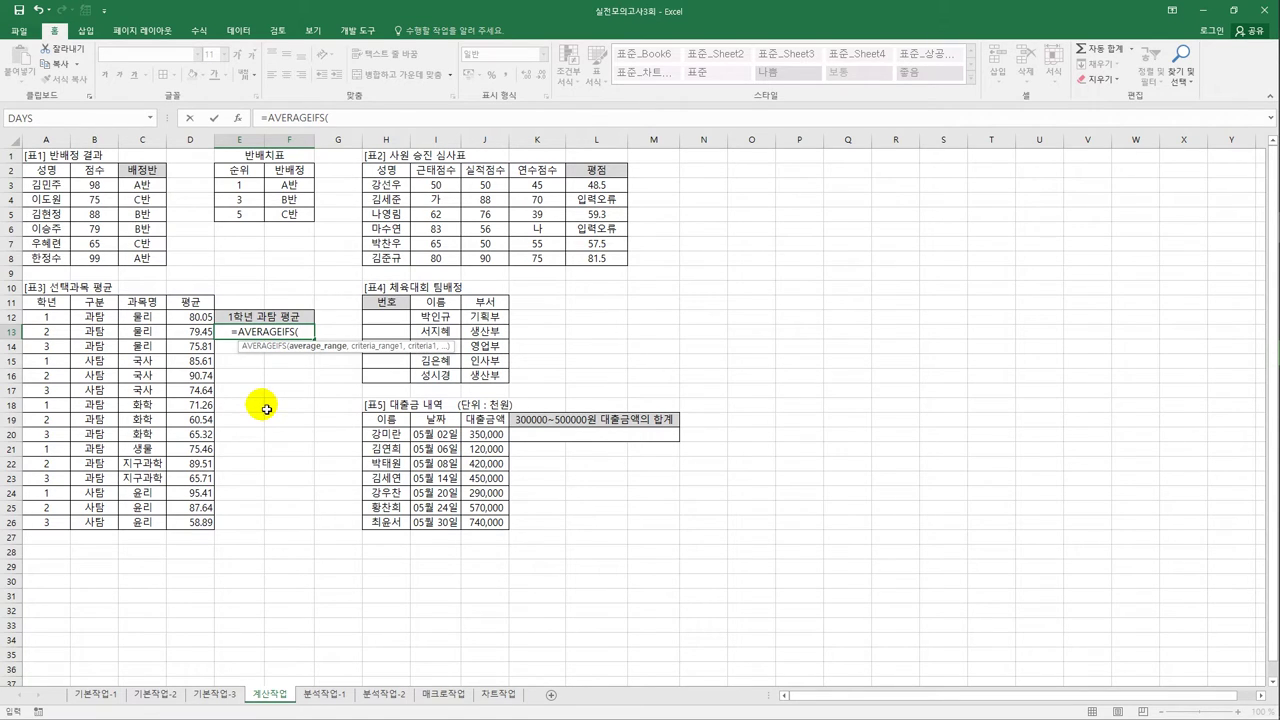
pyautogui.moveTo(203, 317); pyautogui.dragTo(201, 525)
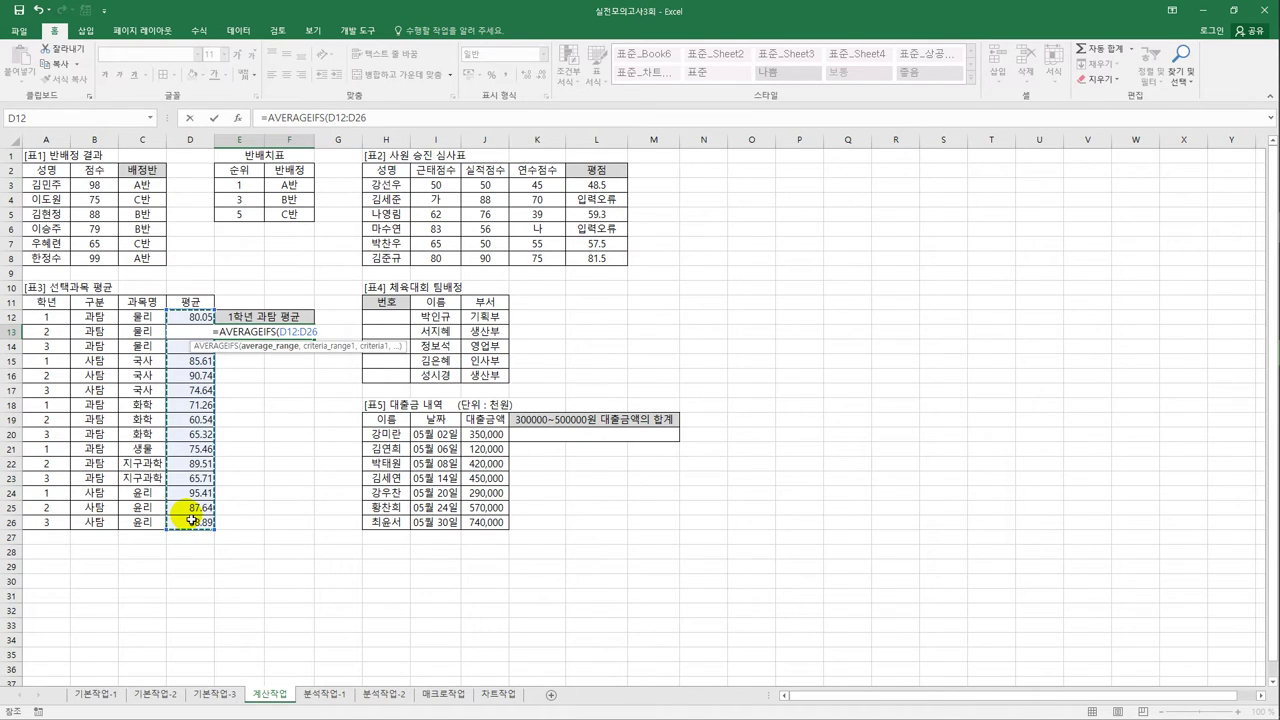
pyautogui.write(',')
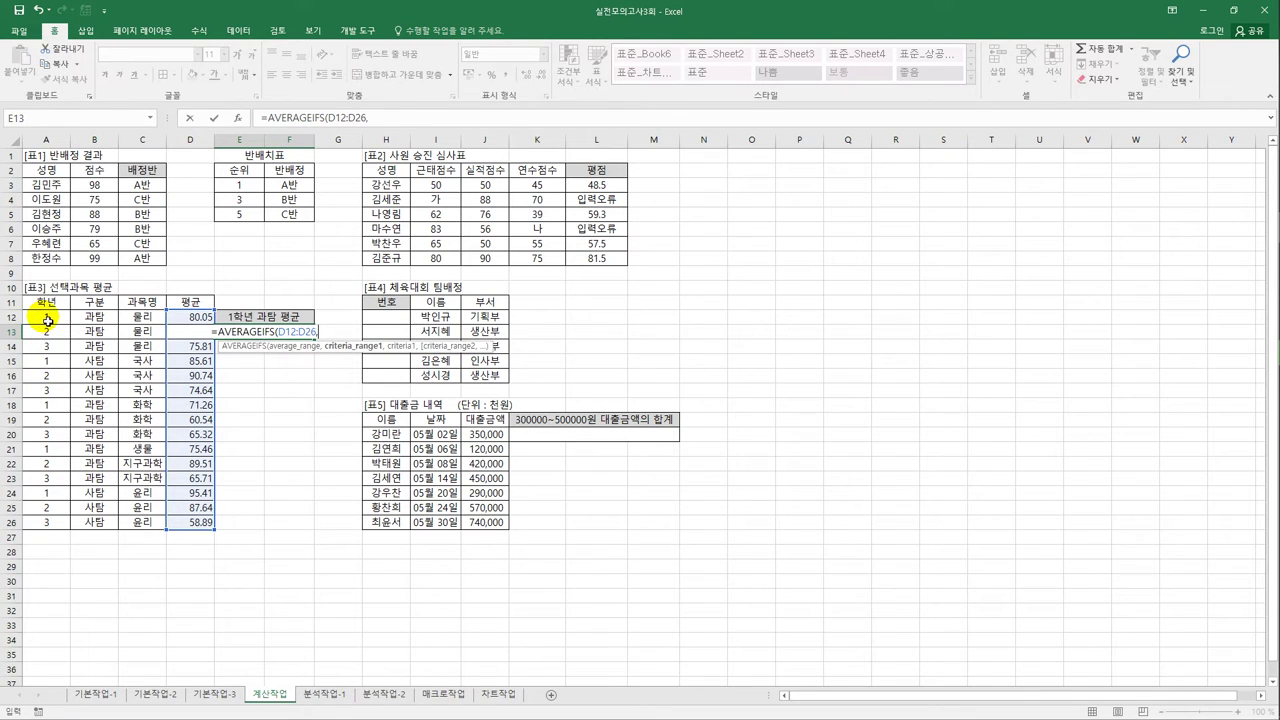
# Add the first AVERAGEIFS condition, with the 학년 range A12:A26 and the criterion "1".
pyautogui.moveTo(47, 318); pyautogui.dragTo(60, 522)
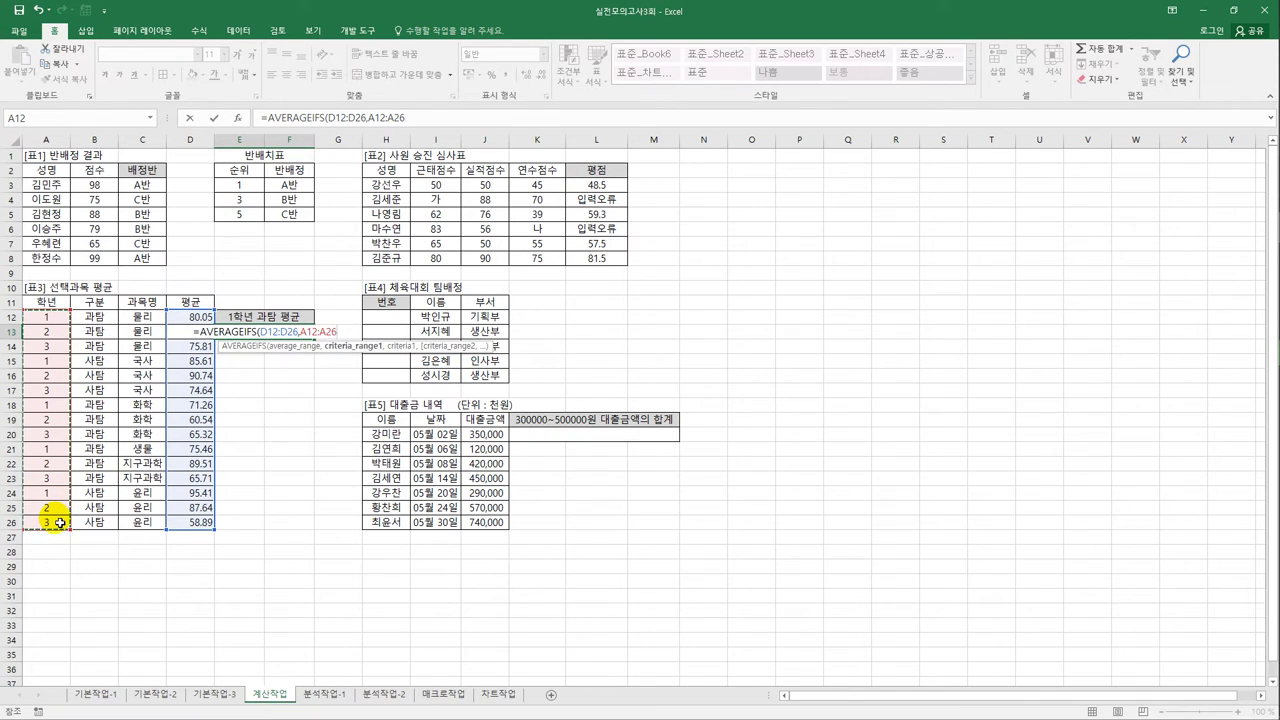
pyautogui.write(',')
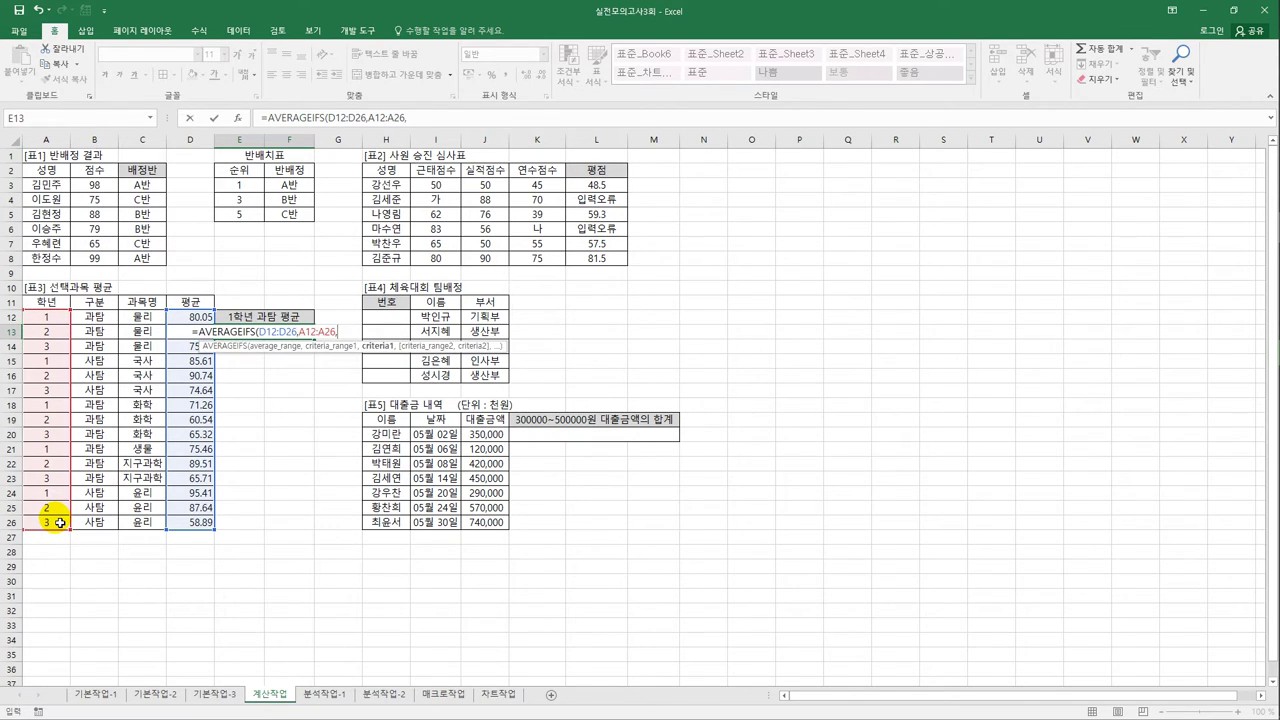
pyautogui.write('"')
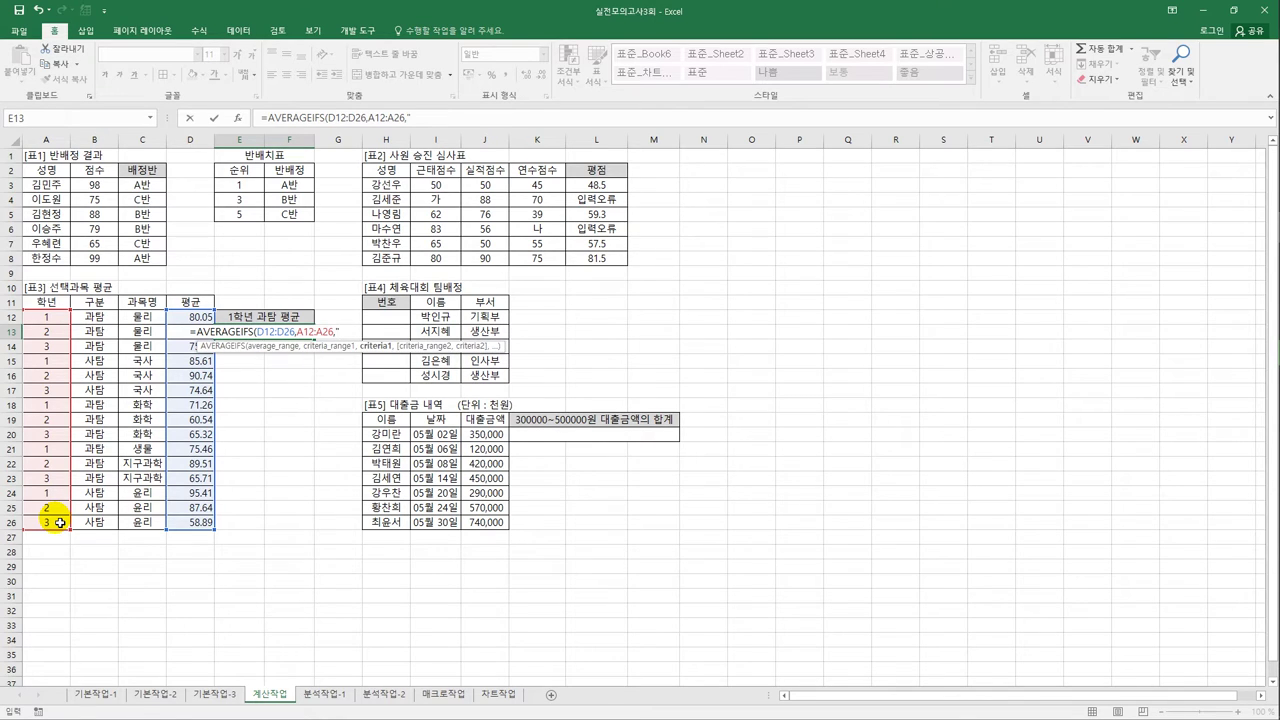
pyautogui.write('1"')
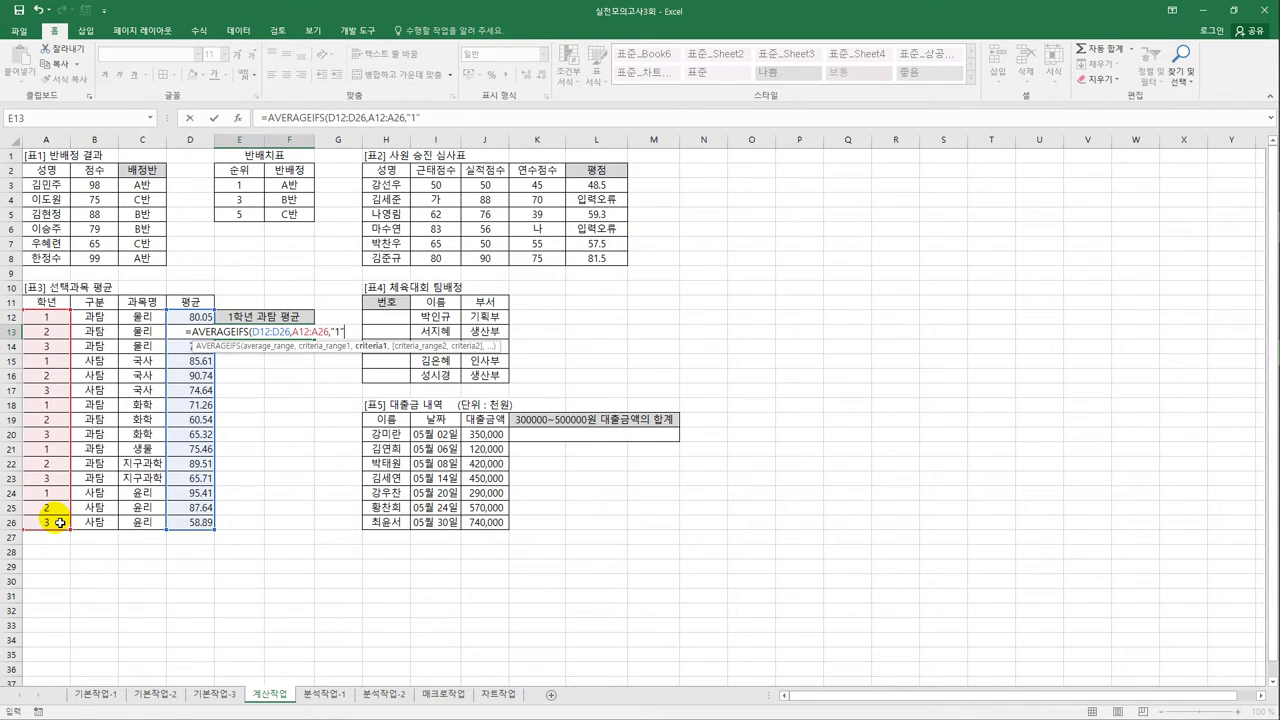
pyautogui.write(',')
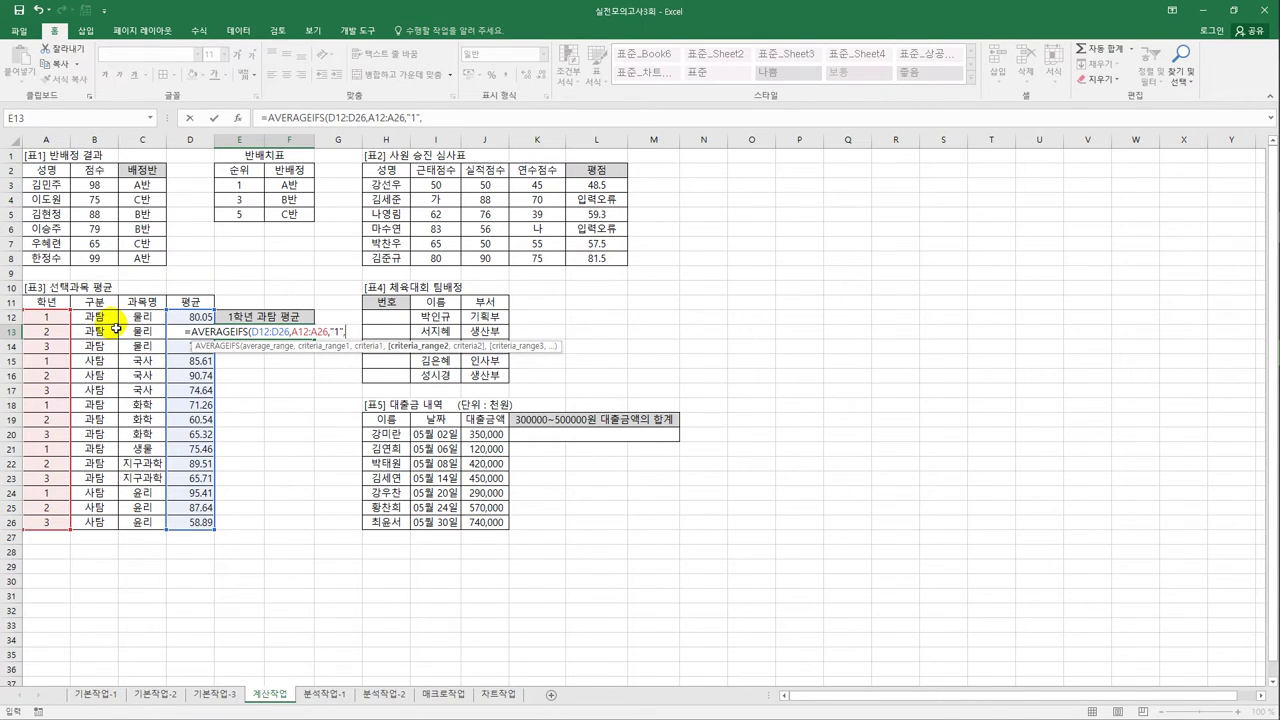
# Add the 구분 range B12:B26 with the criterion "과탐" as the second condition and complete the AVERAGEIFS formula.
pyautogui.moveTo(100, 317); pyautogui.dragTo(101, 528)
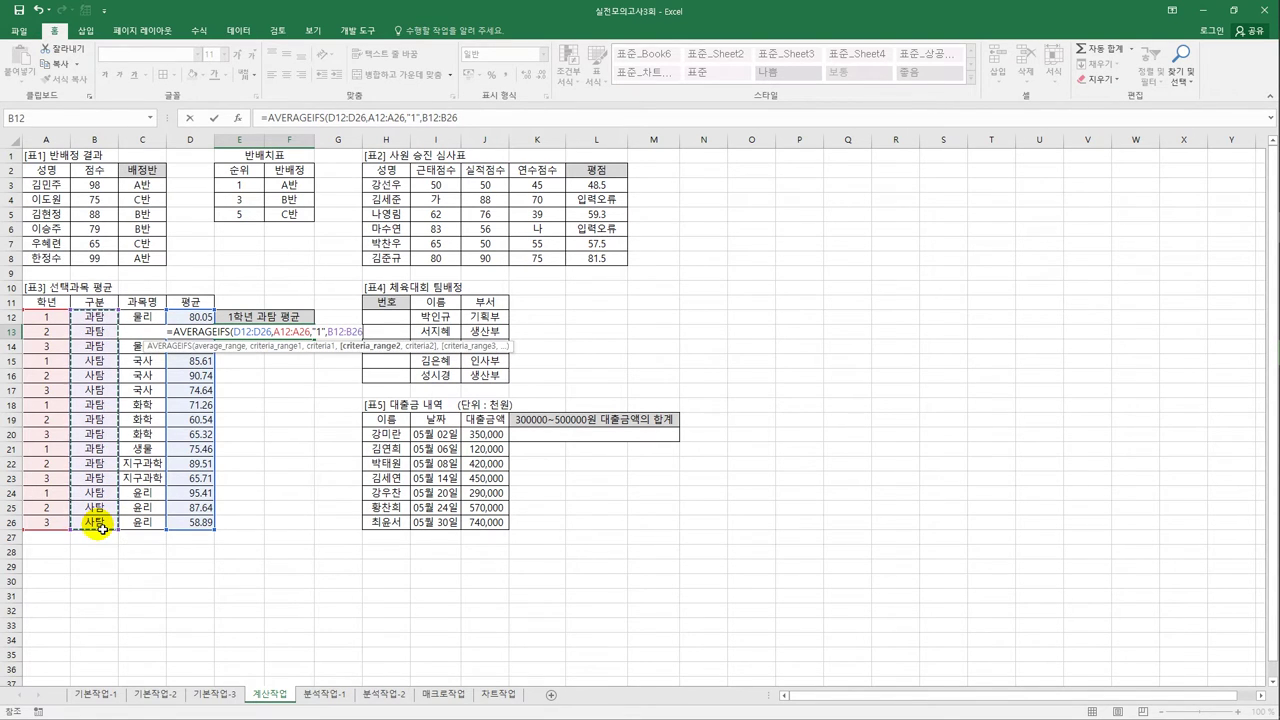
pyautogui.write(',')
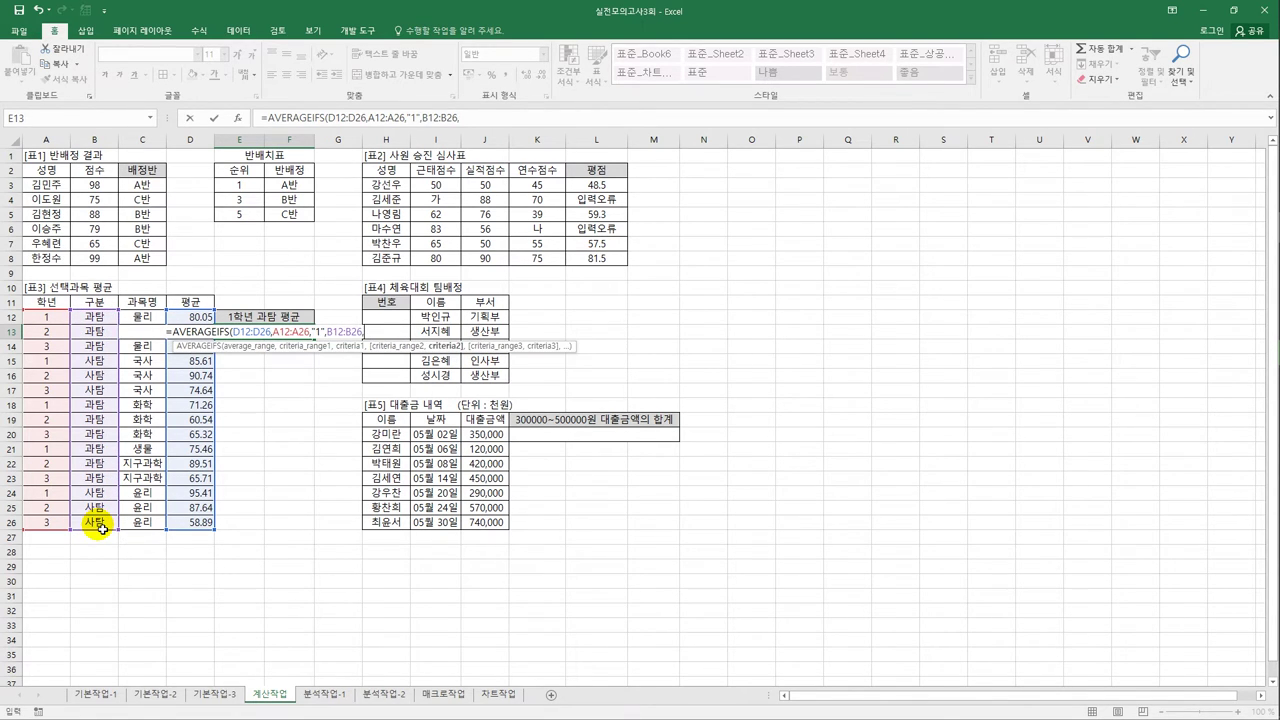
pyautogui.write('"rhk')
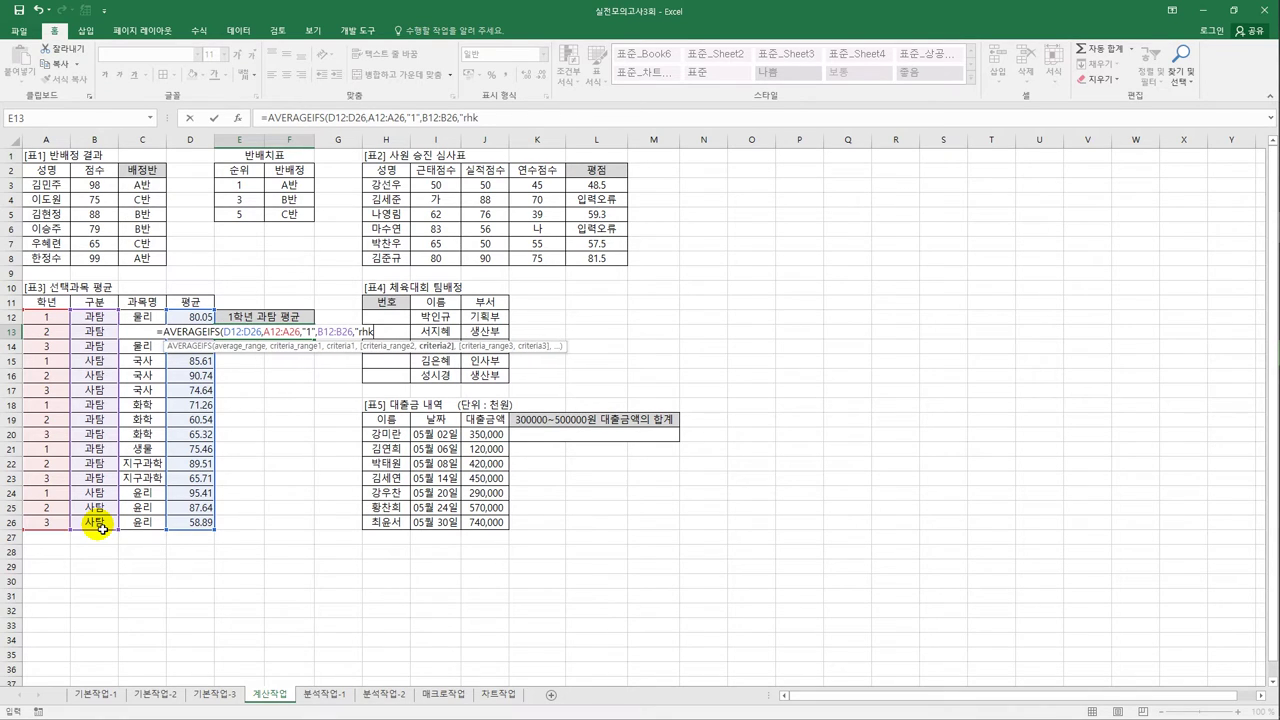
pyautogui.press('BackSpace')
pyautogui.press('BackSpace')
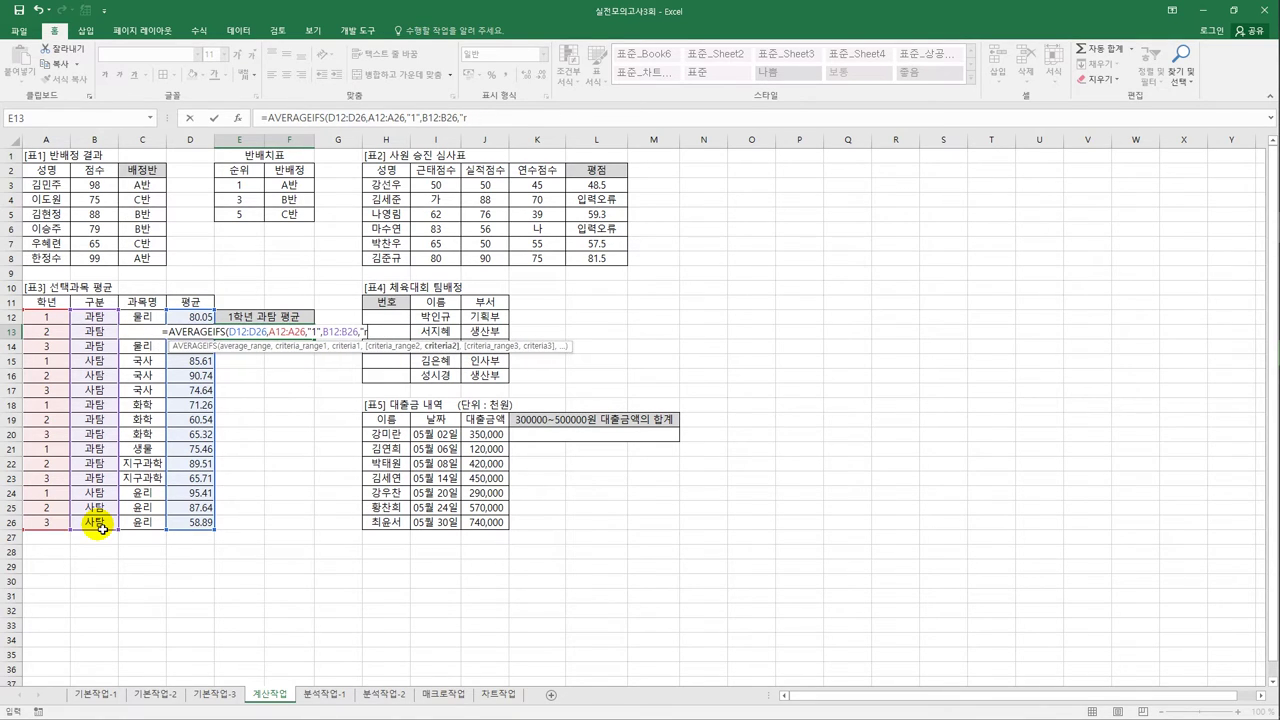
pyautogui.press('BackSpace')
pyautogui.write('과탐')
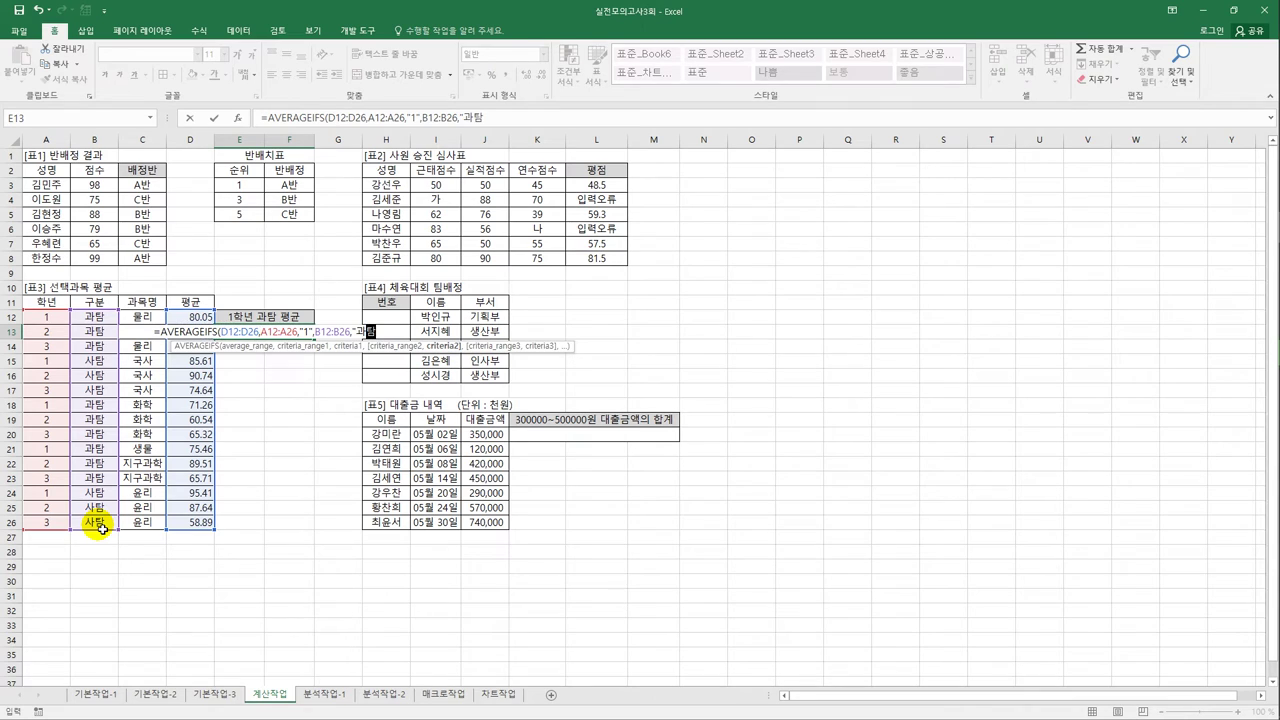
pyautogui.write('")')
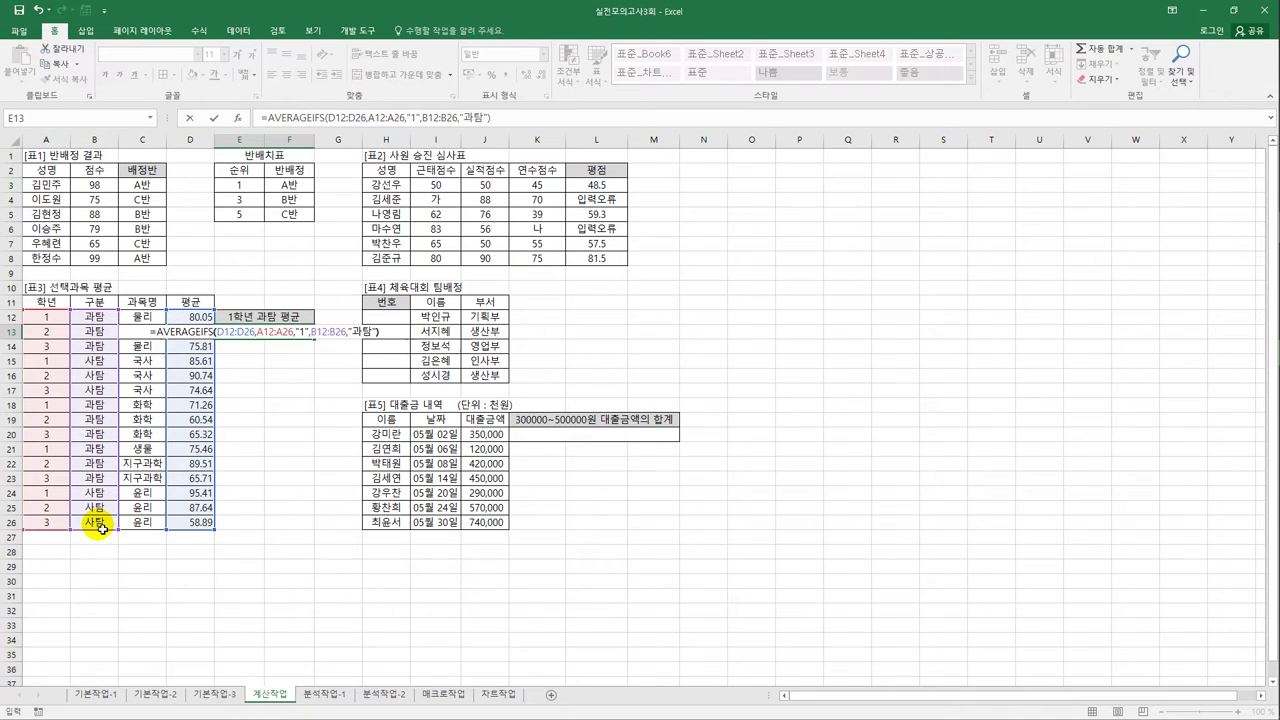
pyautogui.press('Return')
pyautogui.press('Up')
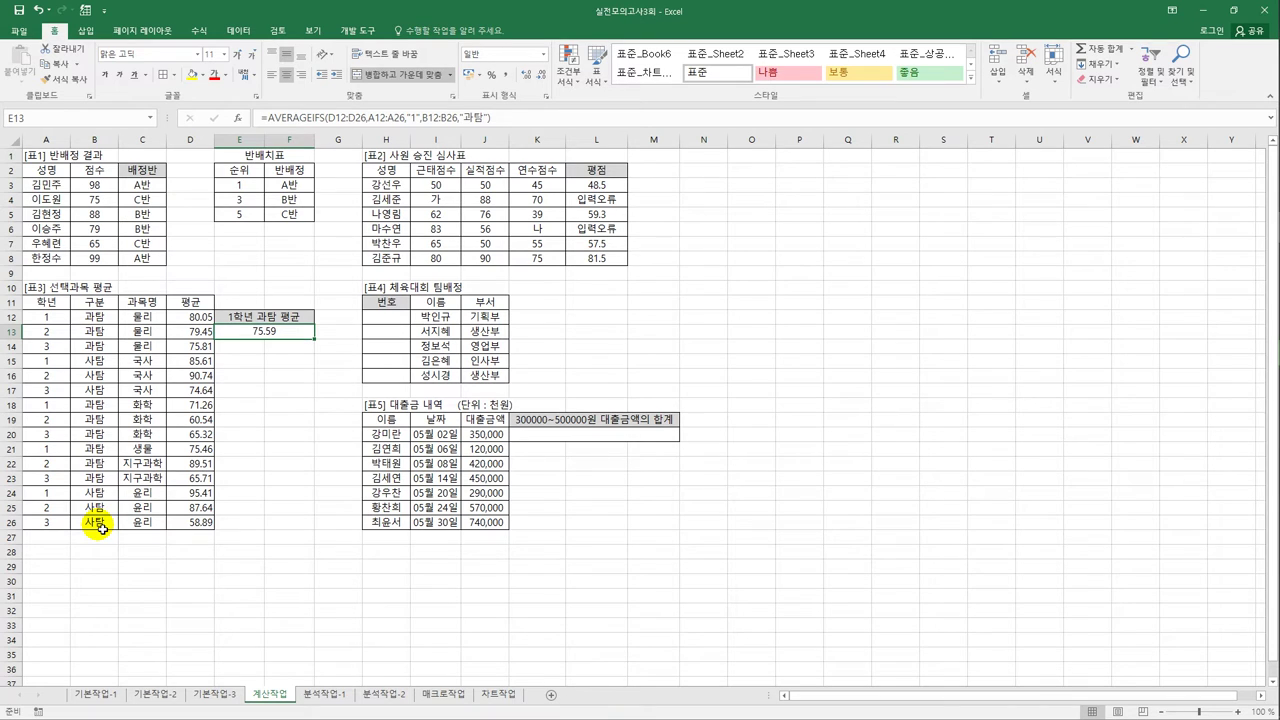
# Enter the formula =ROW() in H12, the first 번호 cell of 표4.
pyautogui.click(394, 324)
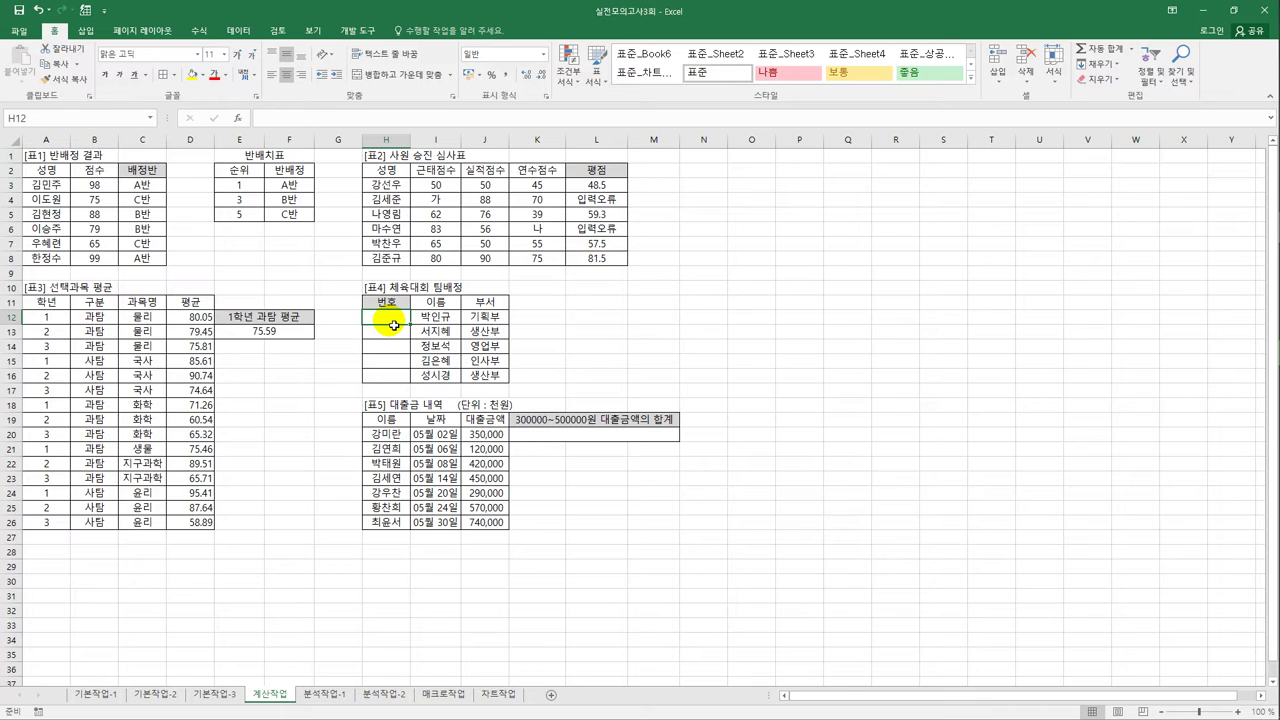
pyautogui.write('=')
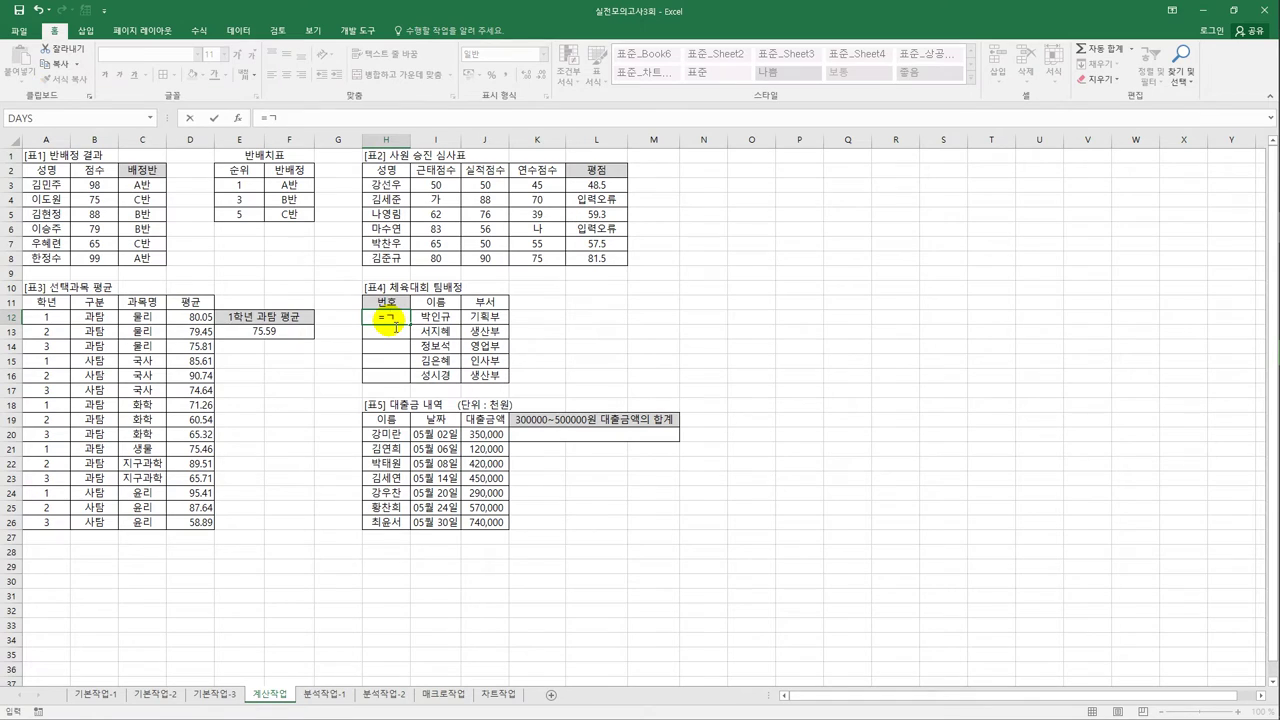
pyautogui.write('row')
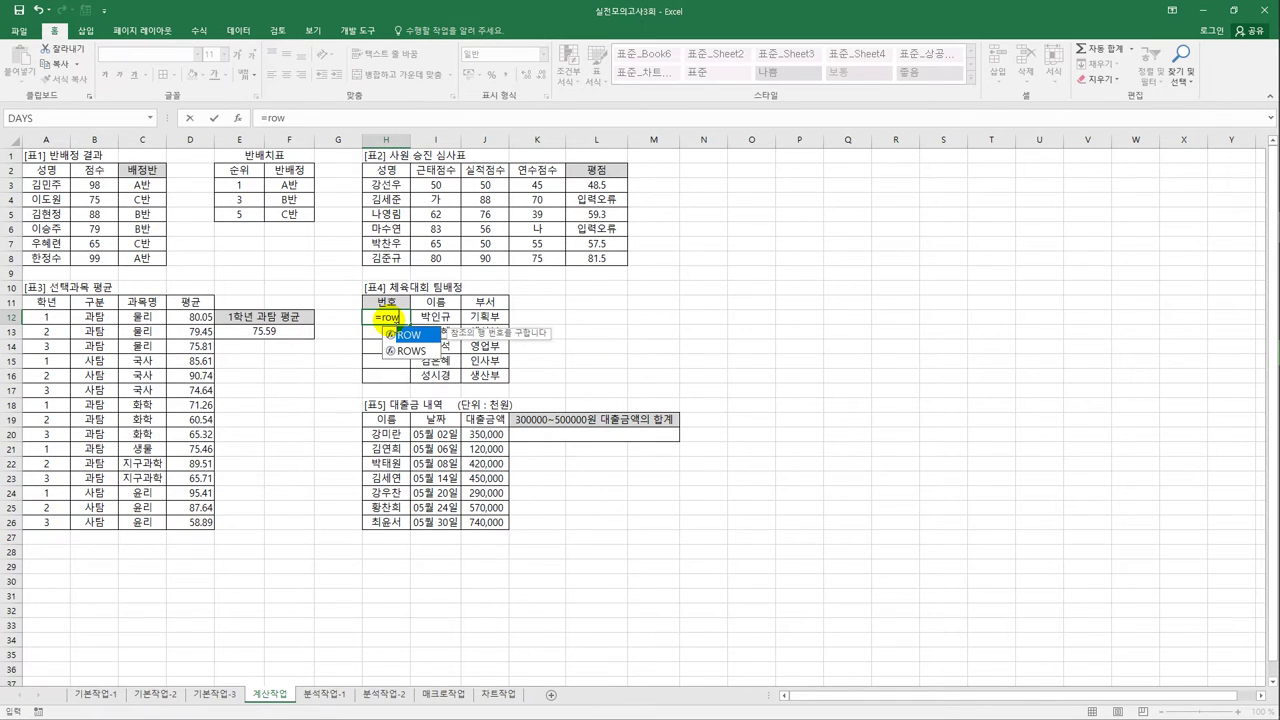
pyautogui.press('Tab')
pyautogui.write(')')
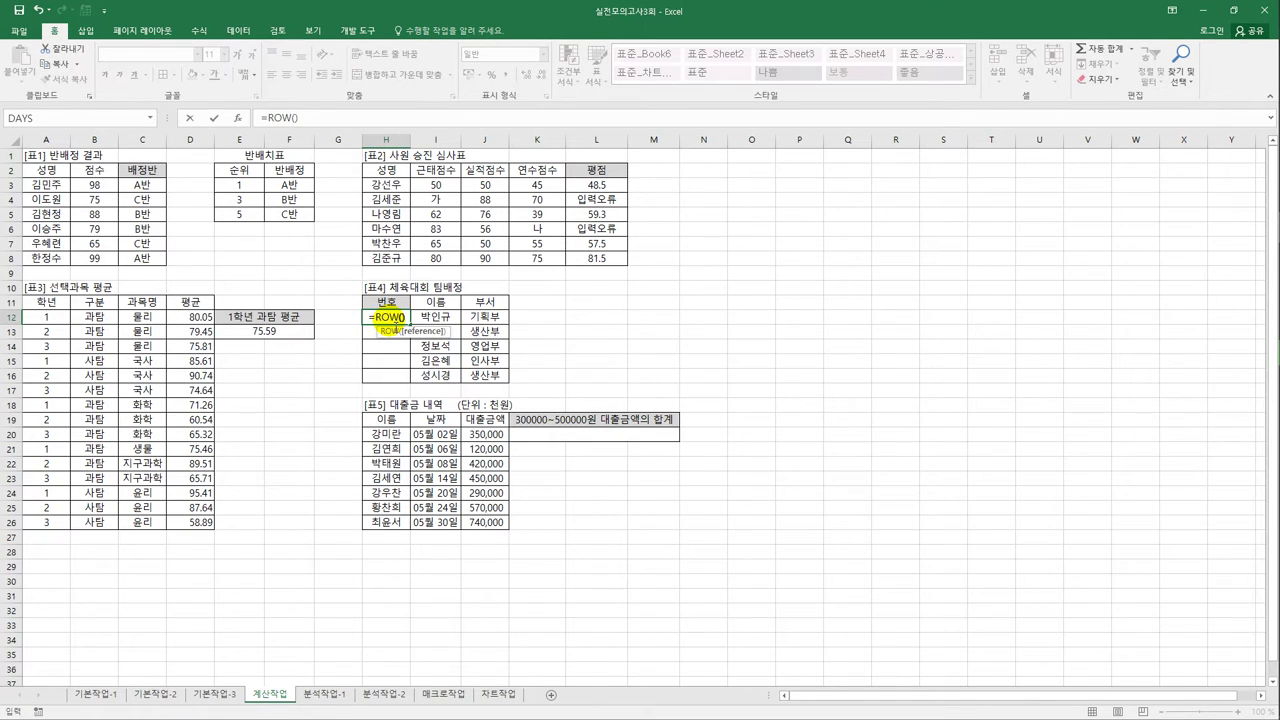
# Change the H12 formula to =ROW()-11 and fill it down to H16.
pyautogui.click(393, 322)
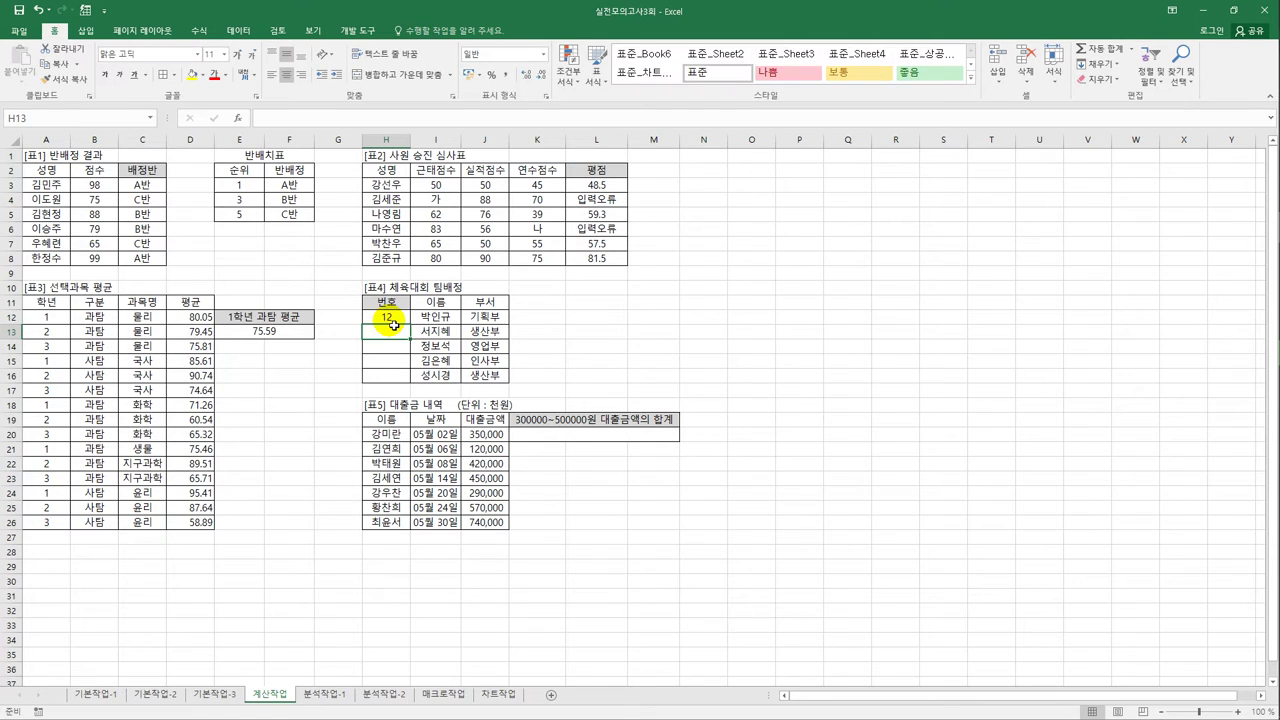
pyautogui.click(320, 122)
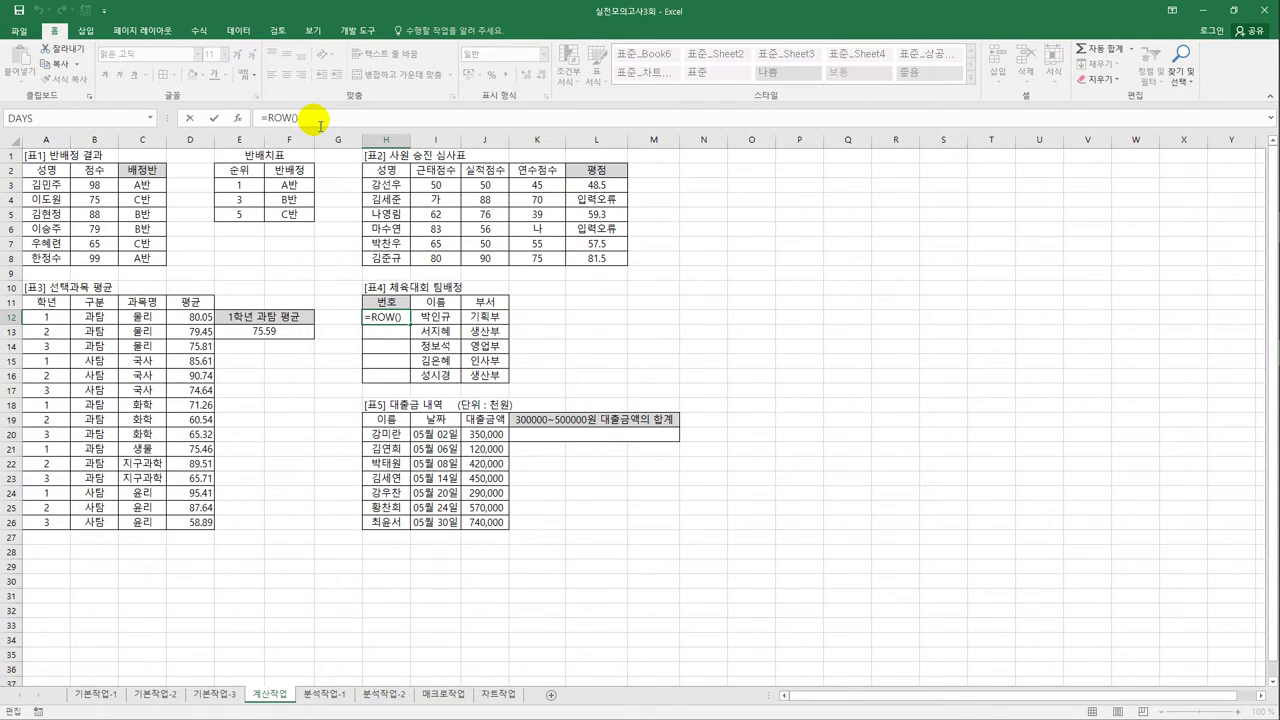
pyautogui.write('-11')
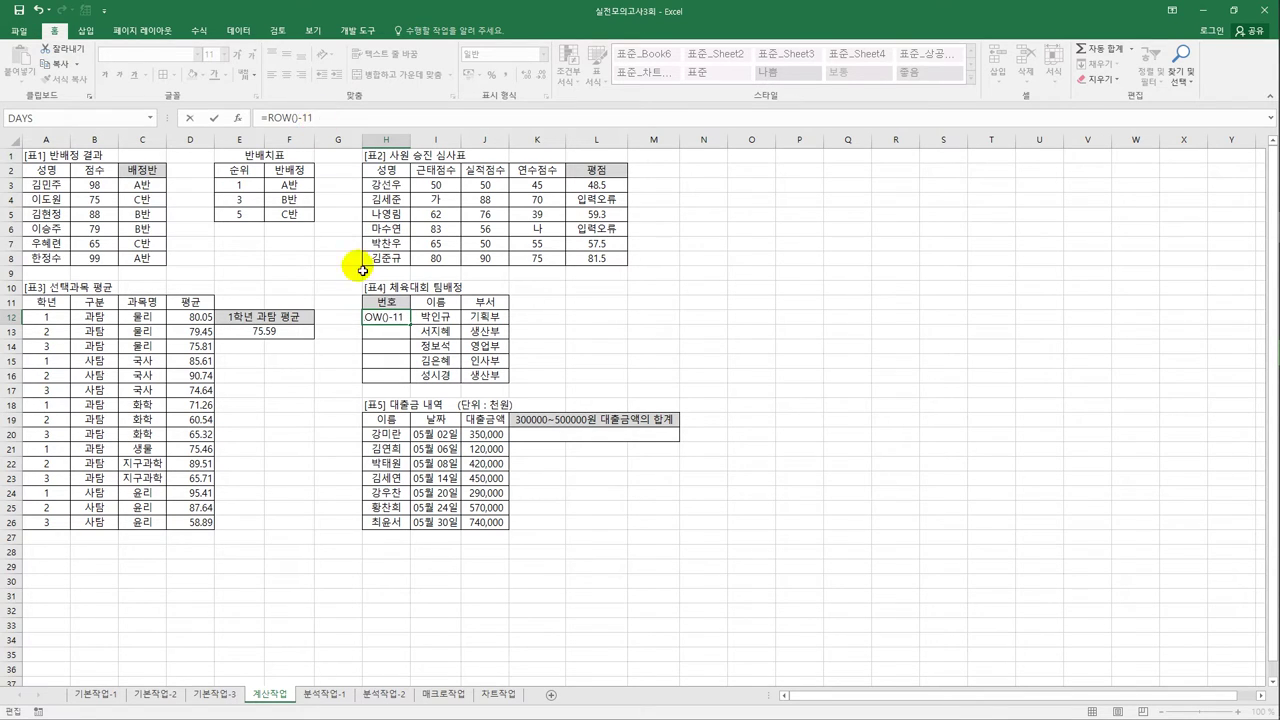
pyautogui.press('Return')
pyautogui.click(387, 316)
pyautogui.moveTo(410, 324); pyautogui.dragTo(410, 392)
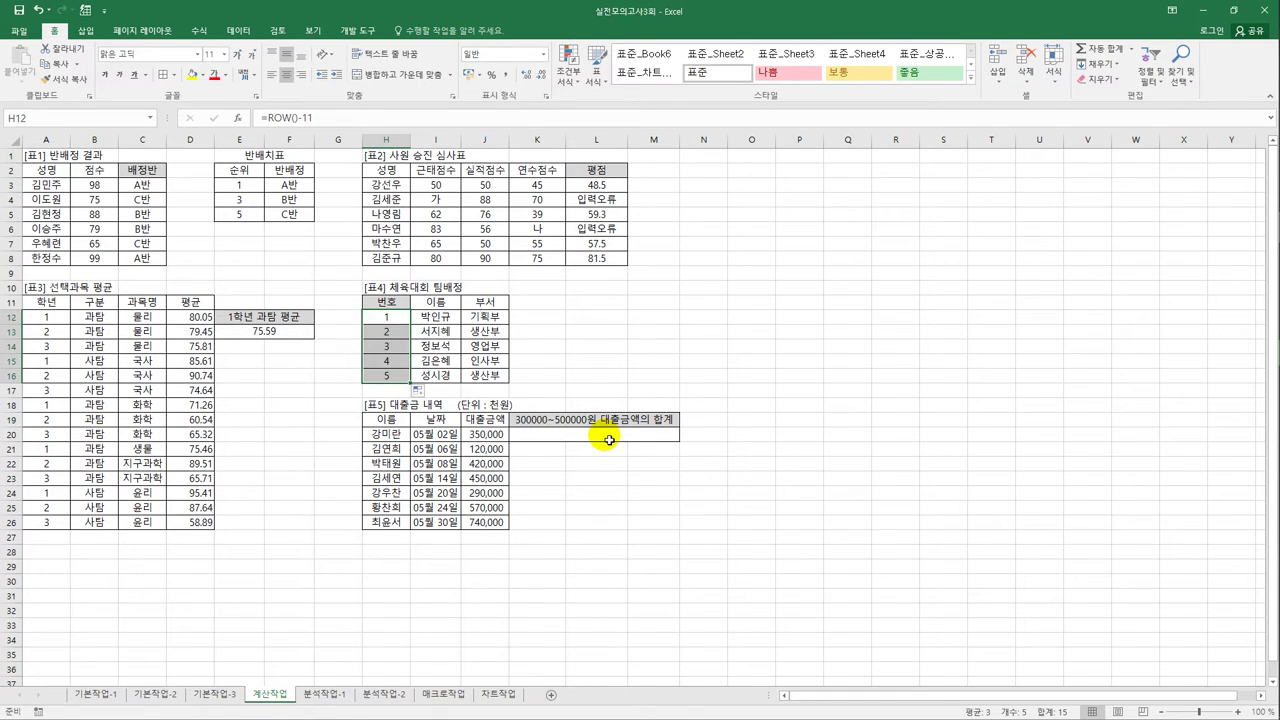
# Start a SUMIFS formula in K20 of 표5, with the 대출금액 cells J20:J26 as the sum range.
pyautogui.click(609, 440)
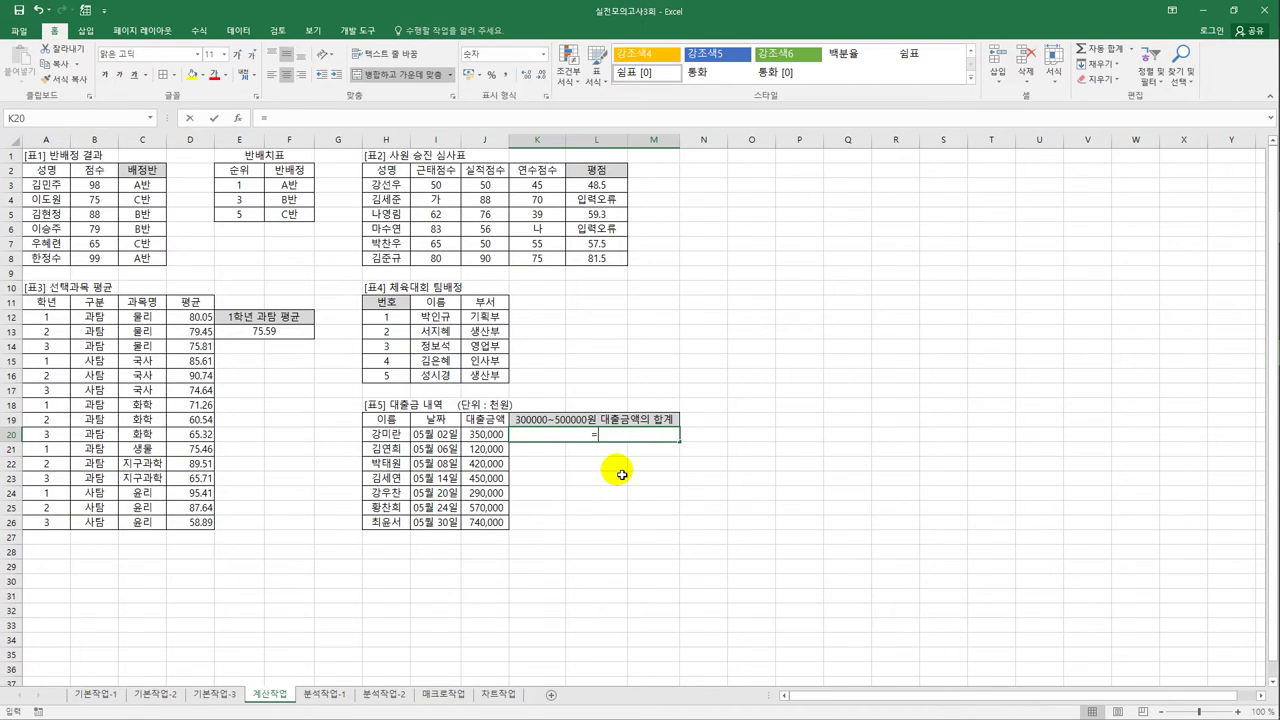
pyautogui.write('=sumifs')
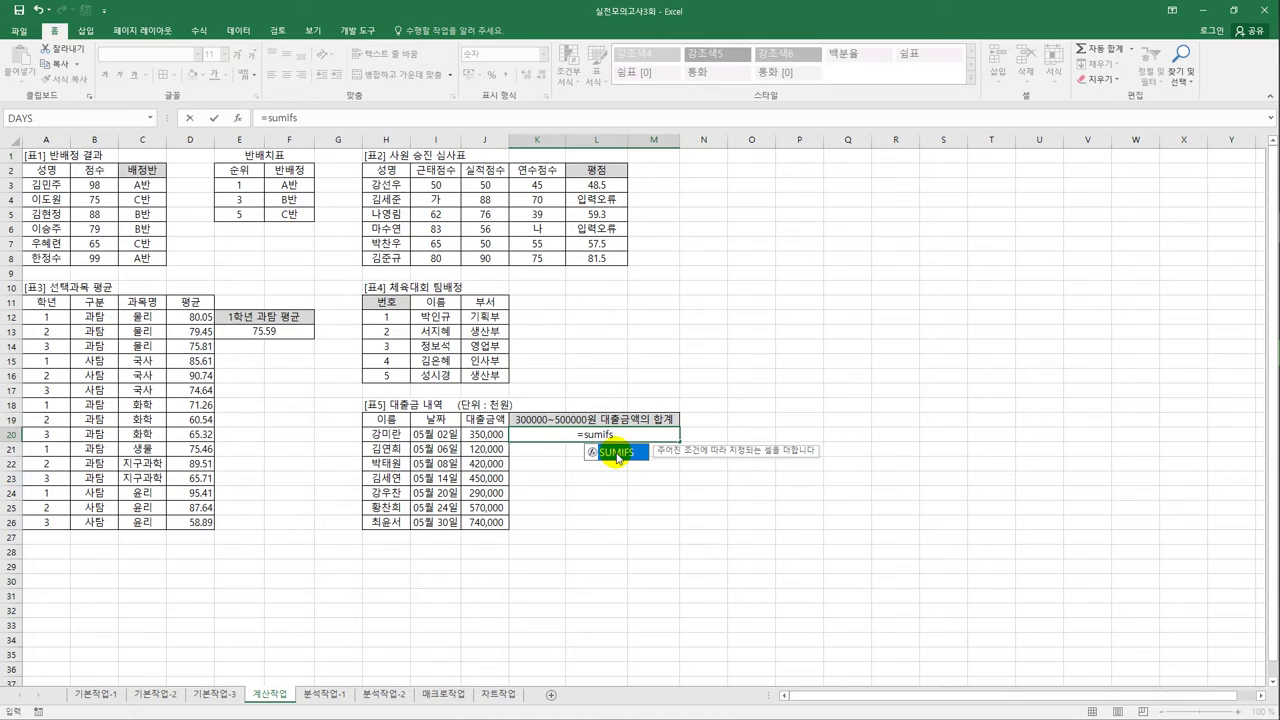
pyautogui.doubleClick(618, 457)
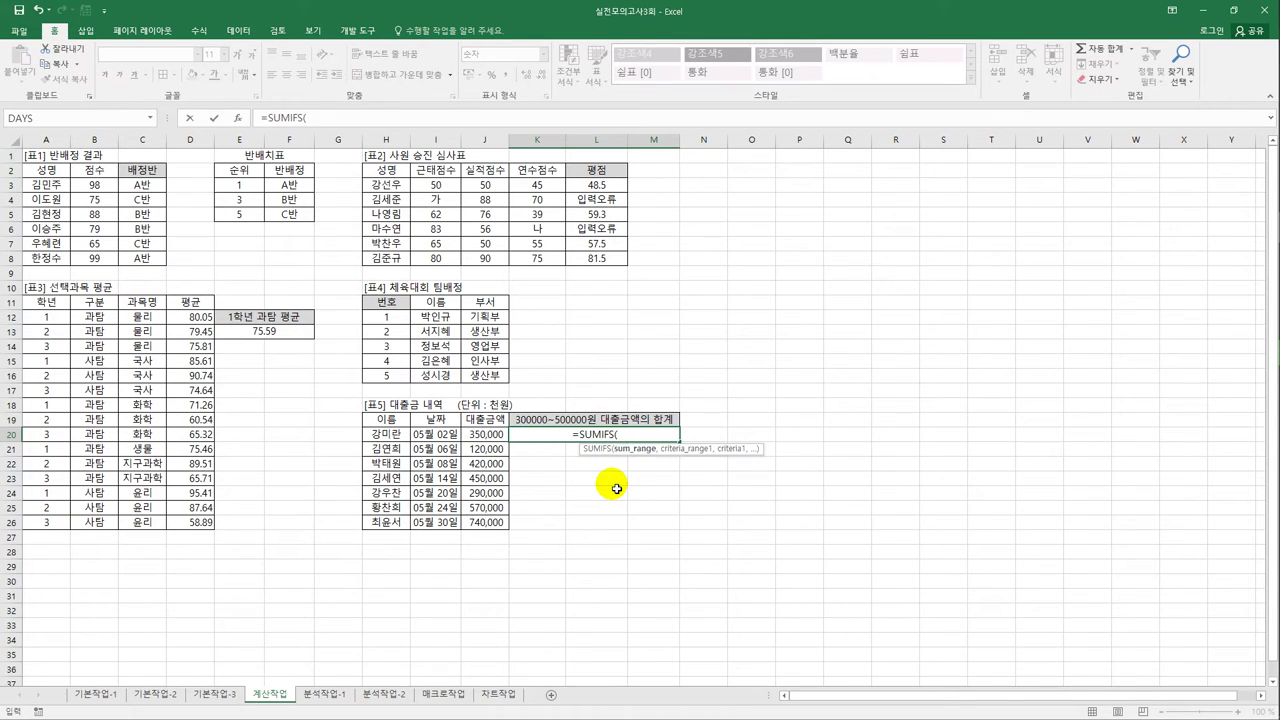
pyautogui.moveTo(484, 434); pyautogui.dragTo(487, 526)
pyautogui.write(',')
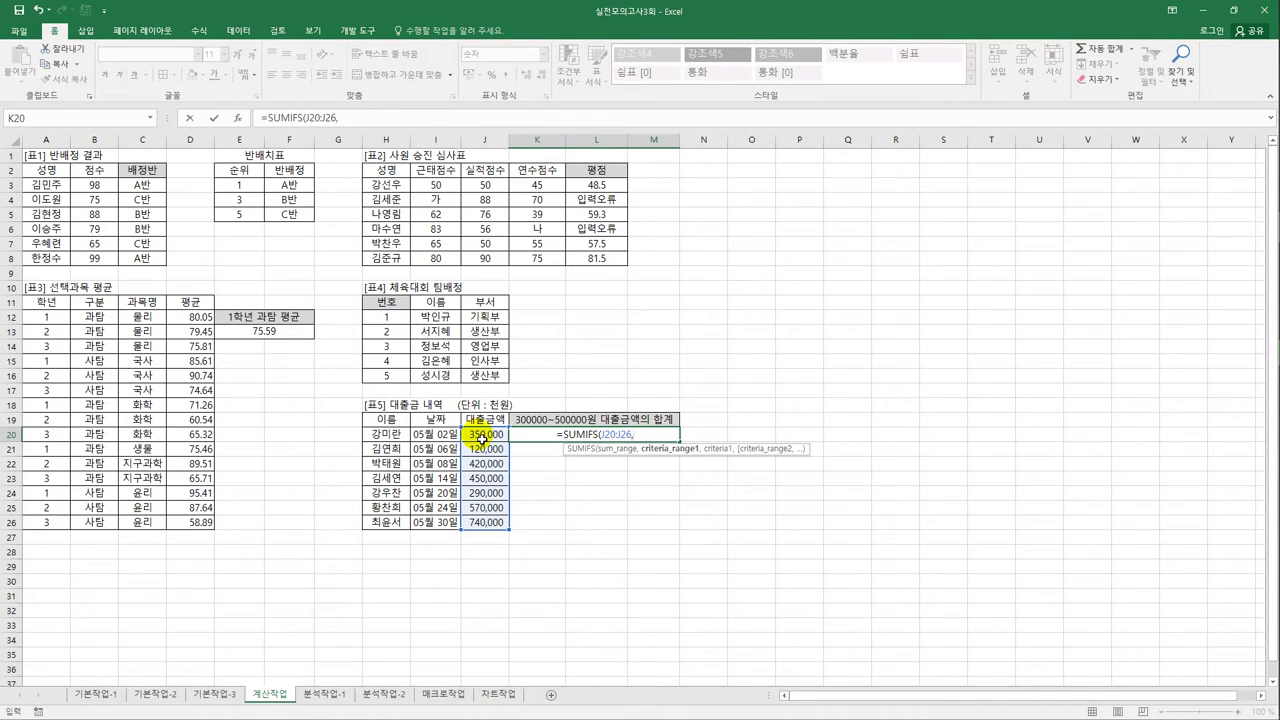
# Add the first SUMIFS condition, with the criteria range J20:J26 and the criterion ">=300000".
pyautogui.moveTo(483, 436); pyautogui.dragTo(486, 529)
pyautogui.write(',')
pyautogui.write('">')
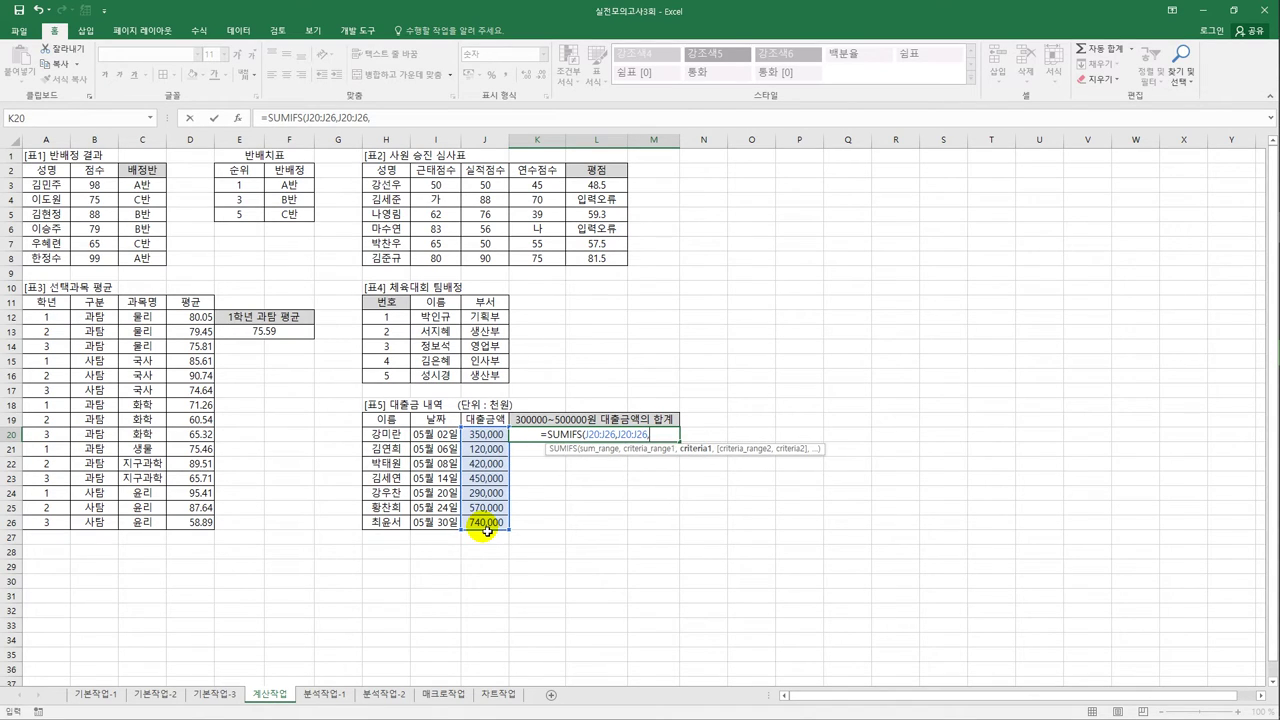
pyautogui.write('=300')
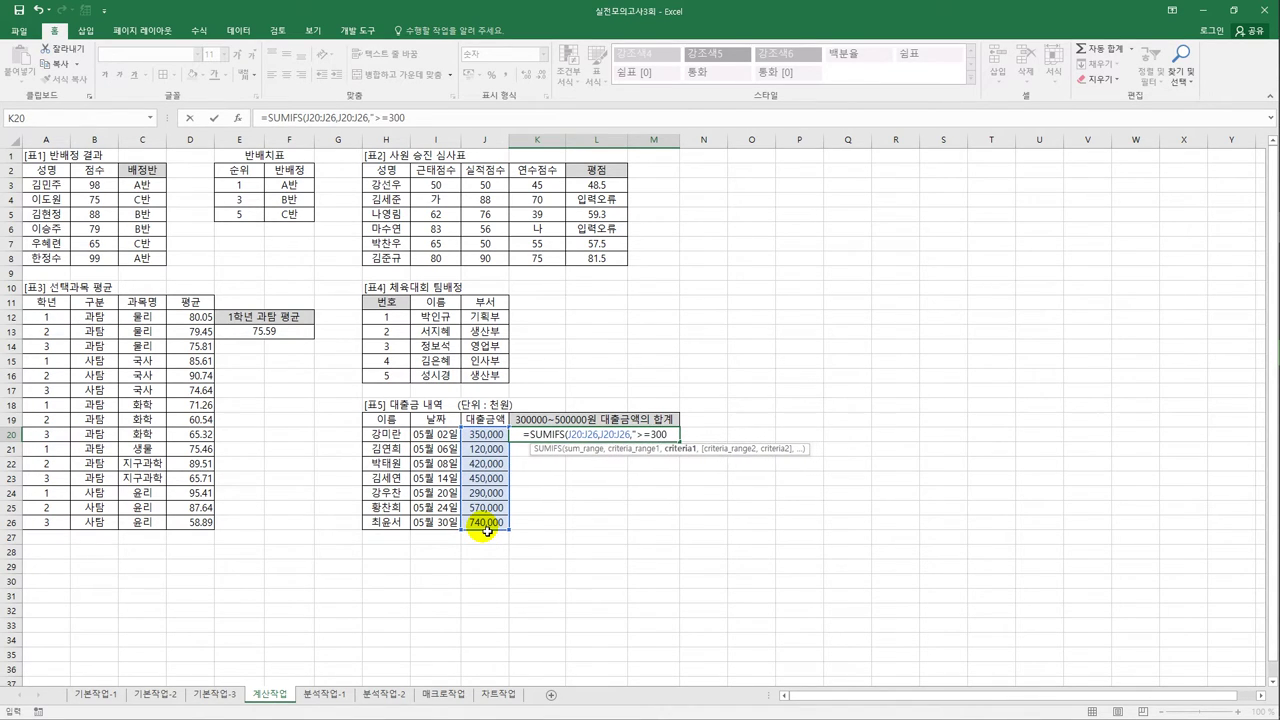
pyautogui.write('000"')
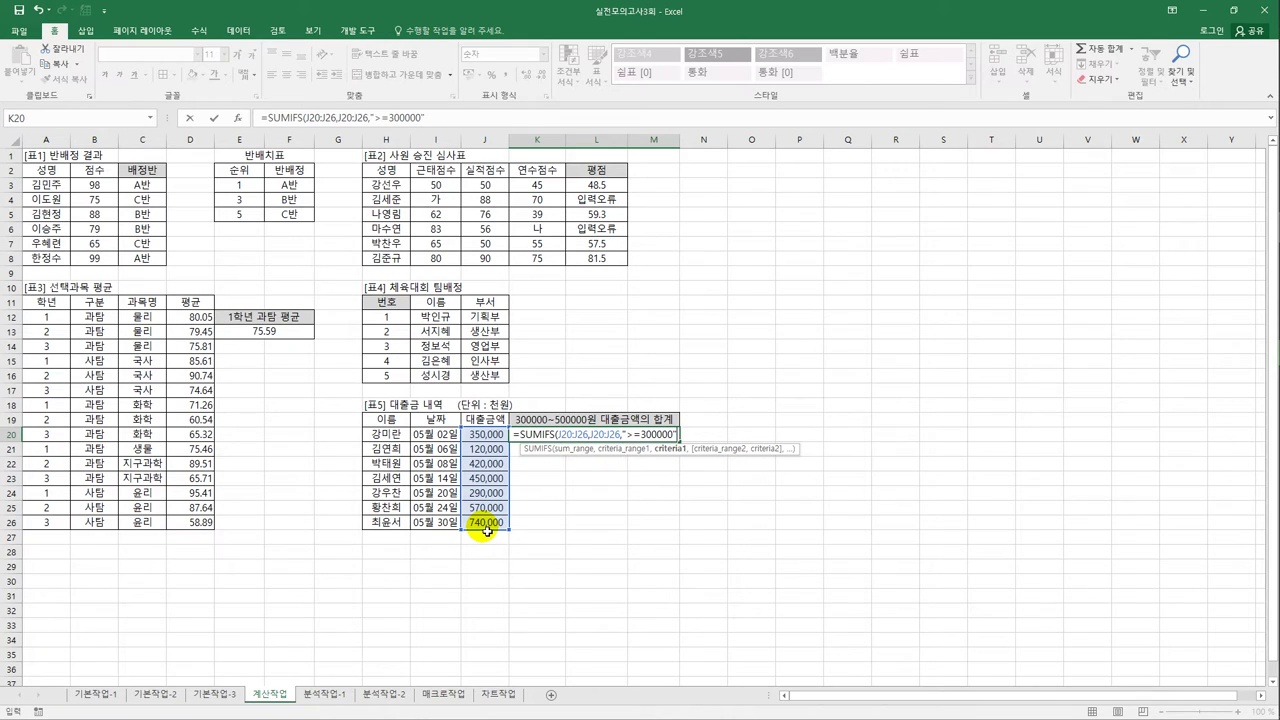
pyautogui.write(',')
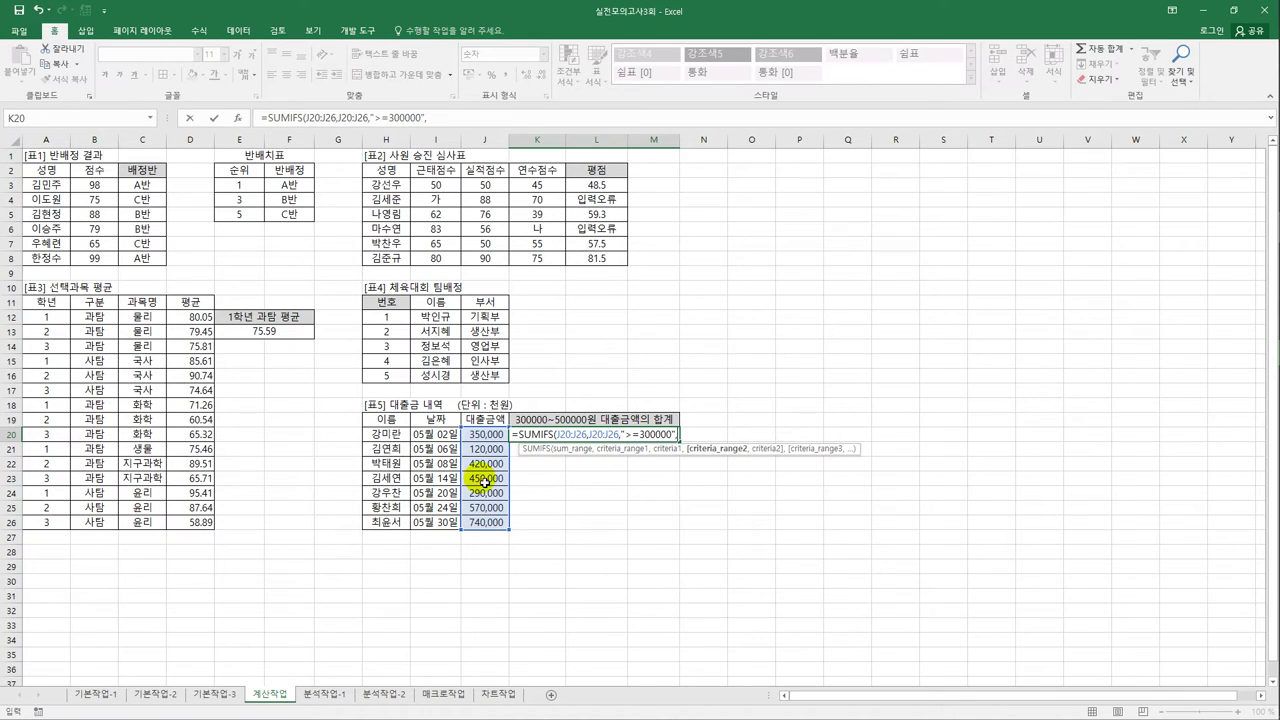
# Add the second SUMIFS condition in K20, with criteria range J20:J26 and criterion "<=500000", and complete the formula.
pyautogui.moveTo(486, 437); pyautogui.dragTo(479, 525)
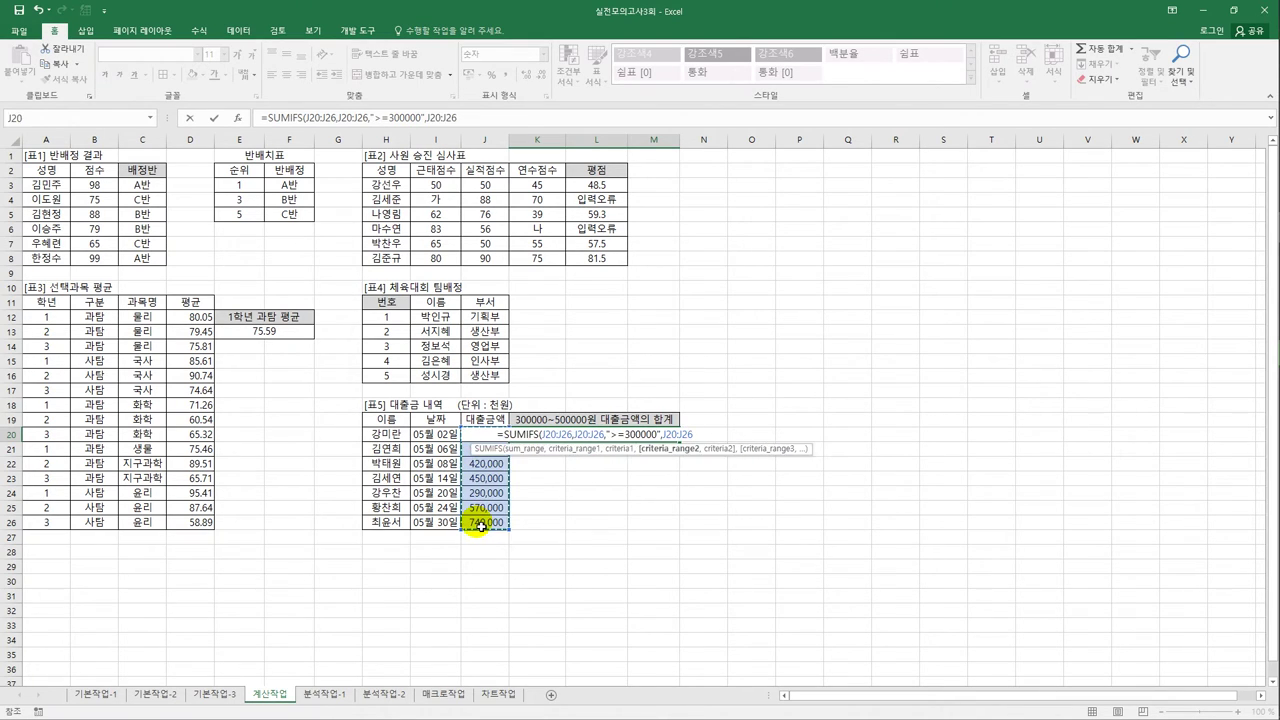
pyautogui.write(',')
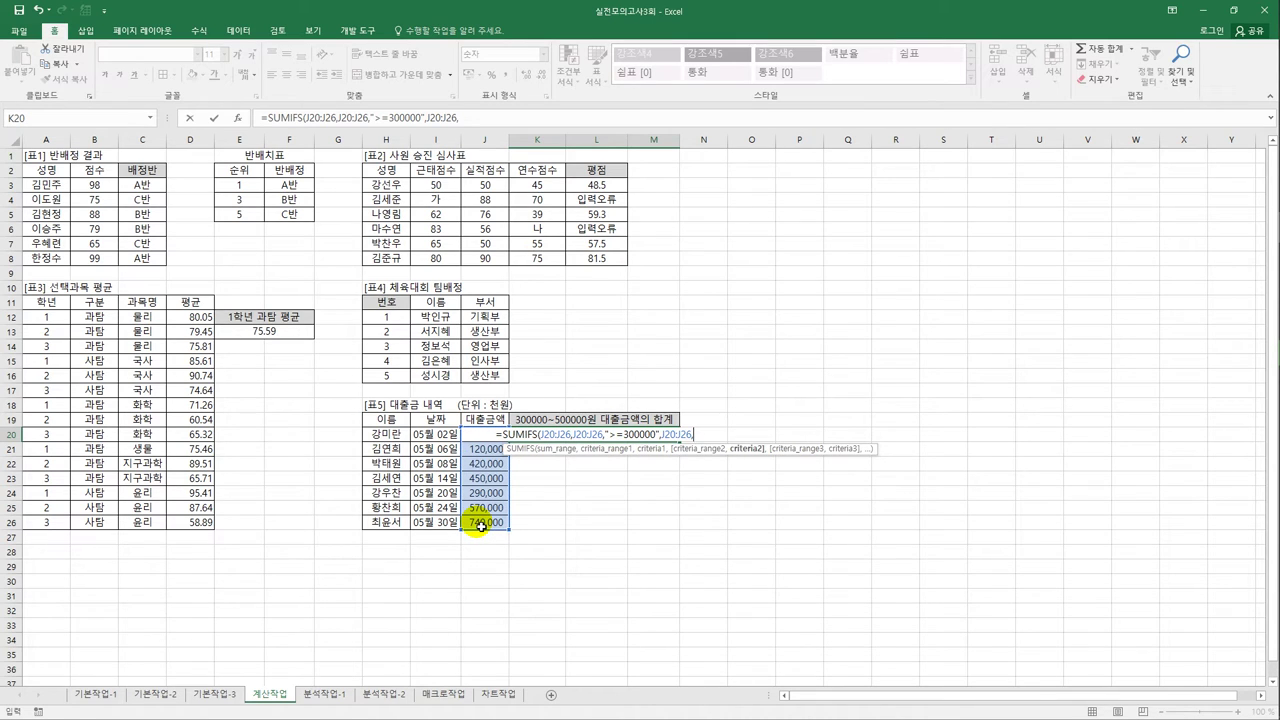
pyautogui.write('"')
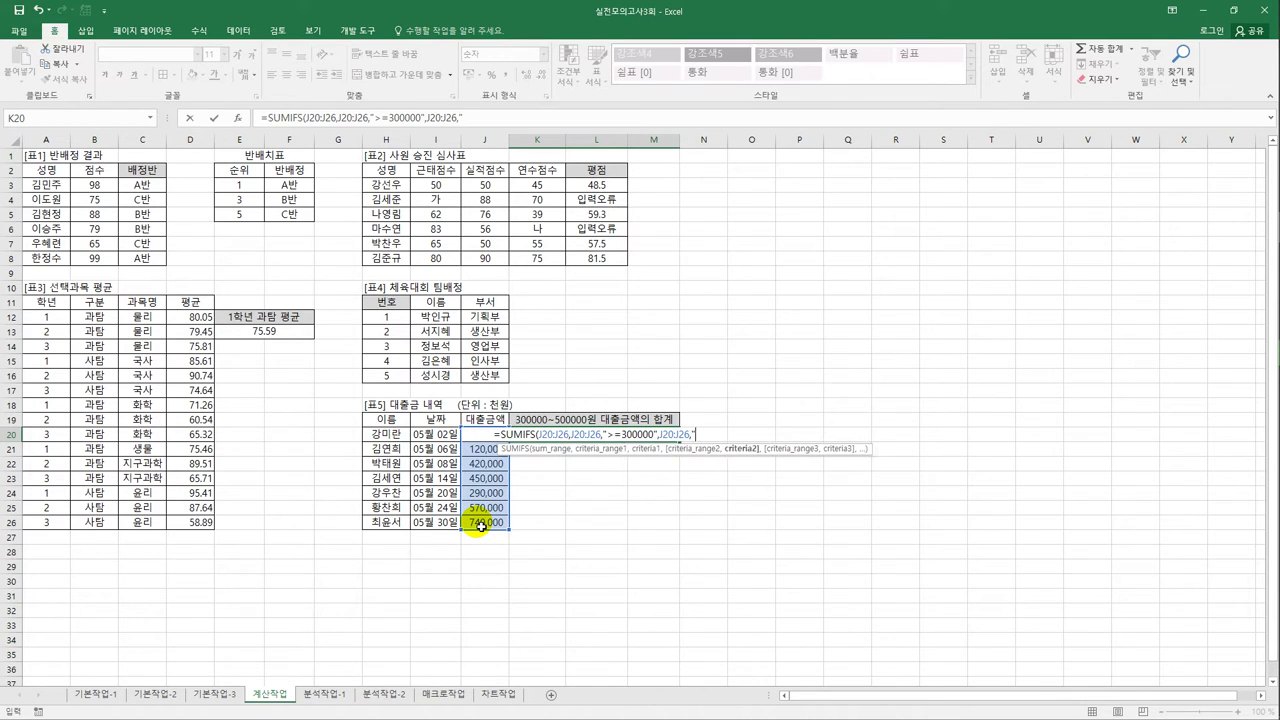
pyautogui.write('<=50000')
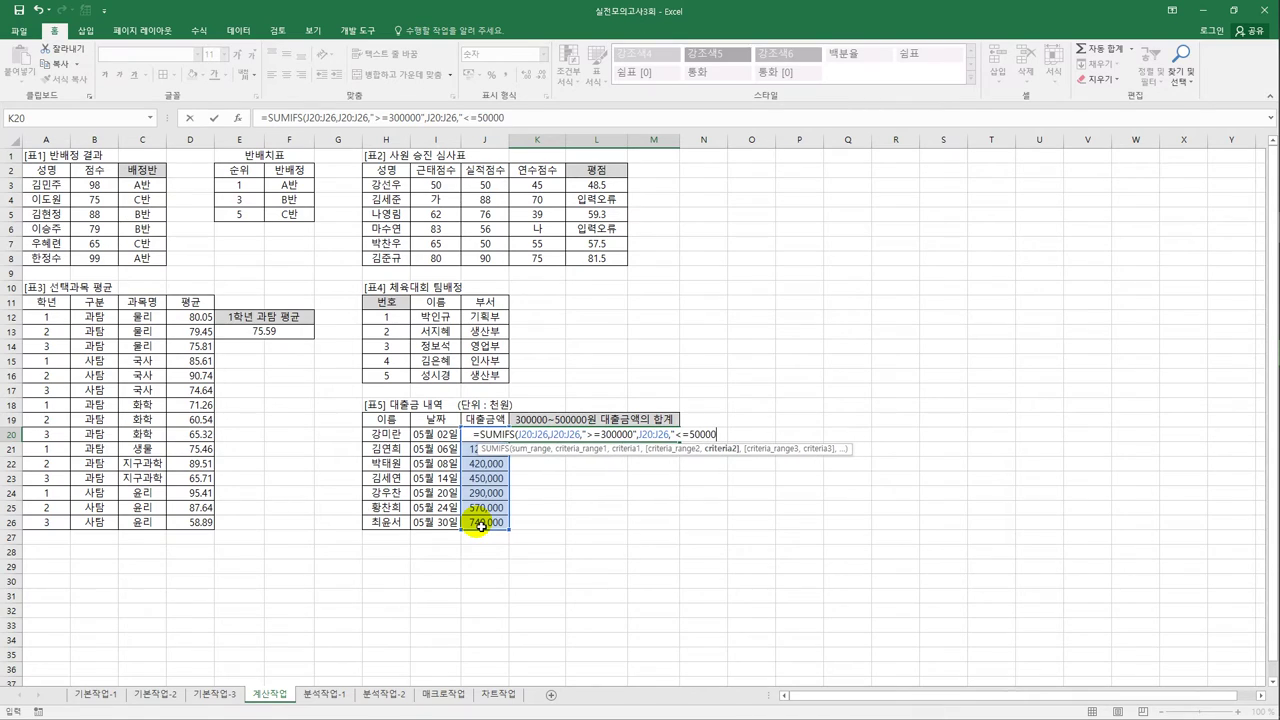
pyautogui.write('0"')
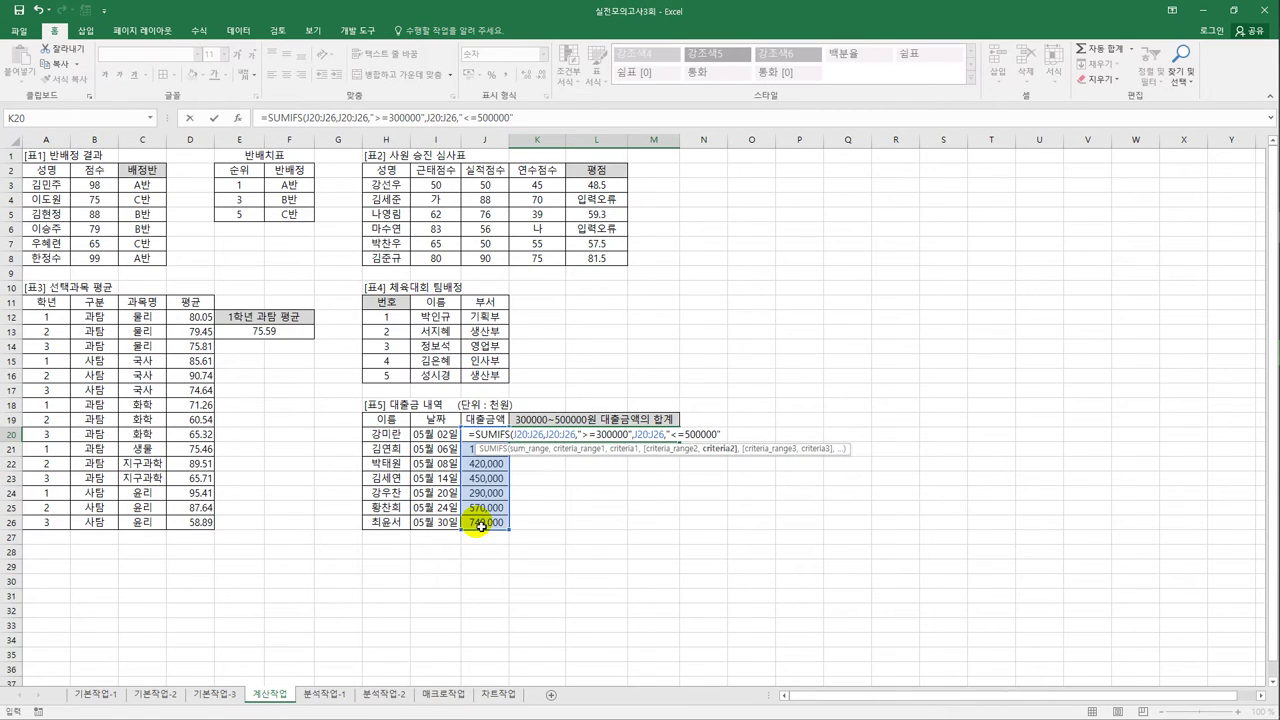
pyautogui.write(')')
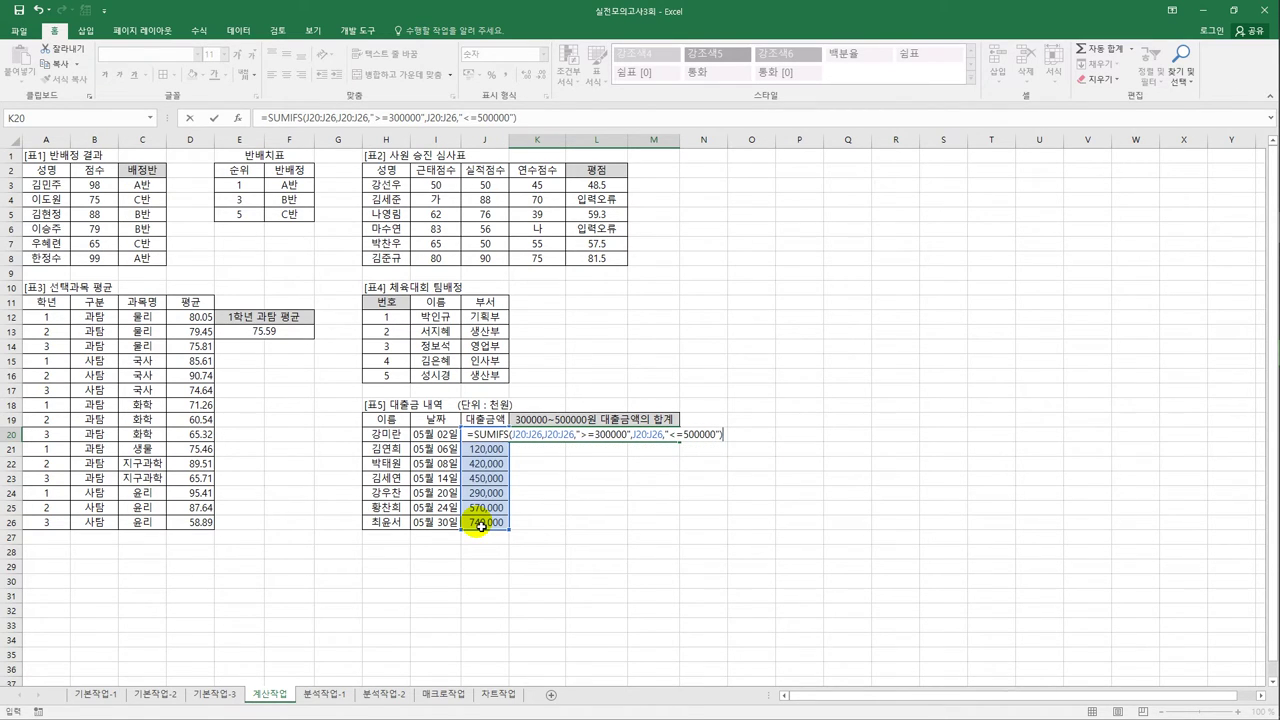
pyautogui.hotkey('ctrl', 'Return')
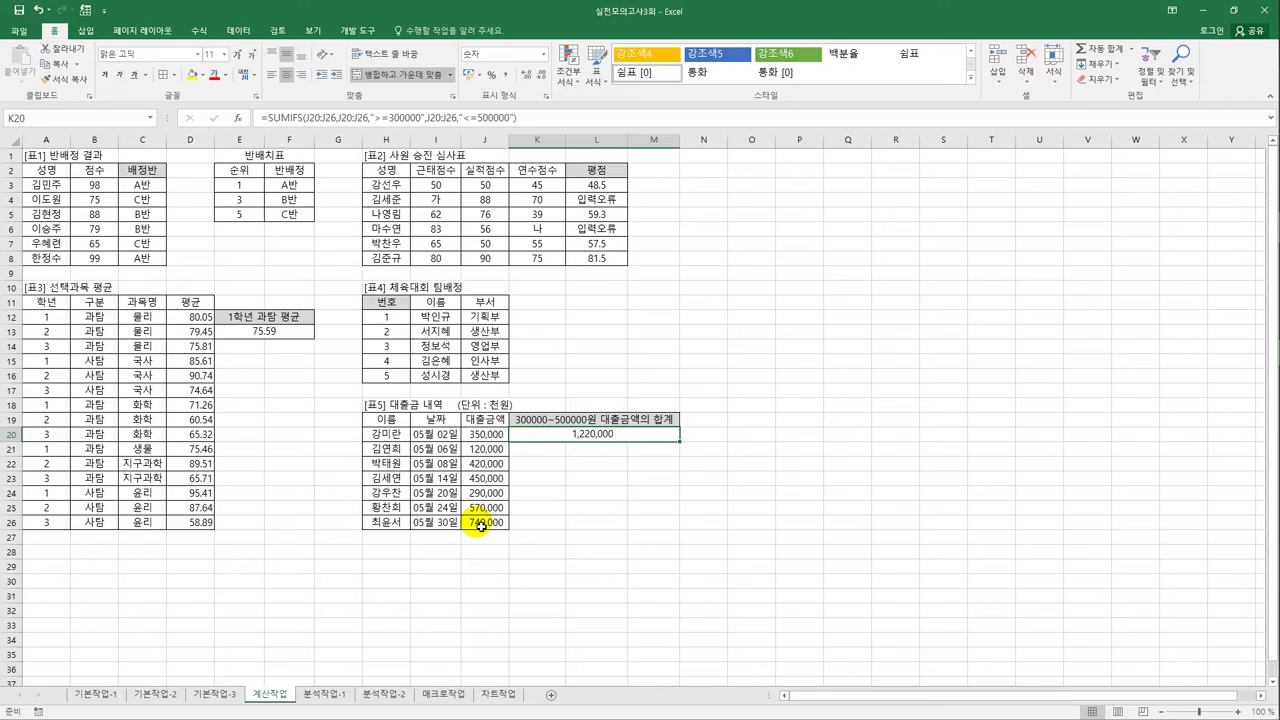
# On the 분석작업-1 sheet, sort the 전국 연합학력평가 table by 선택과목 in ascending order.
pyautogui.click(327, 700)
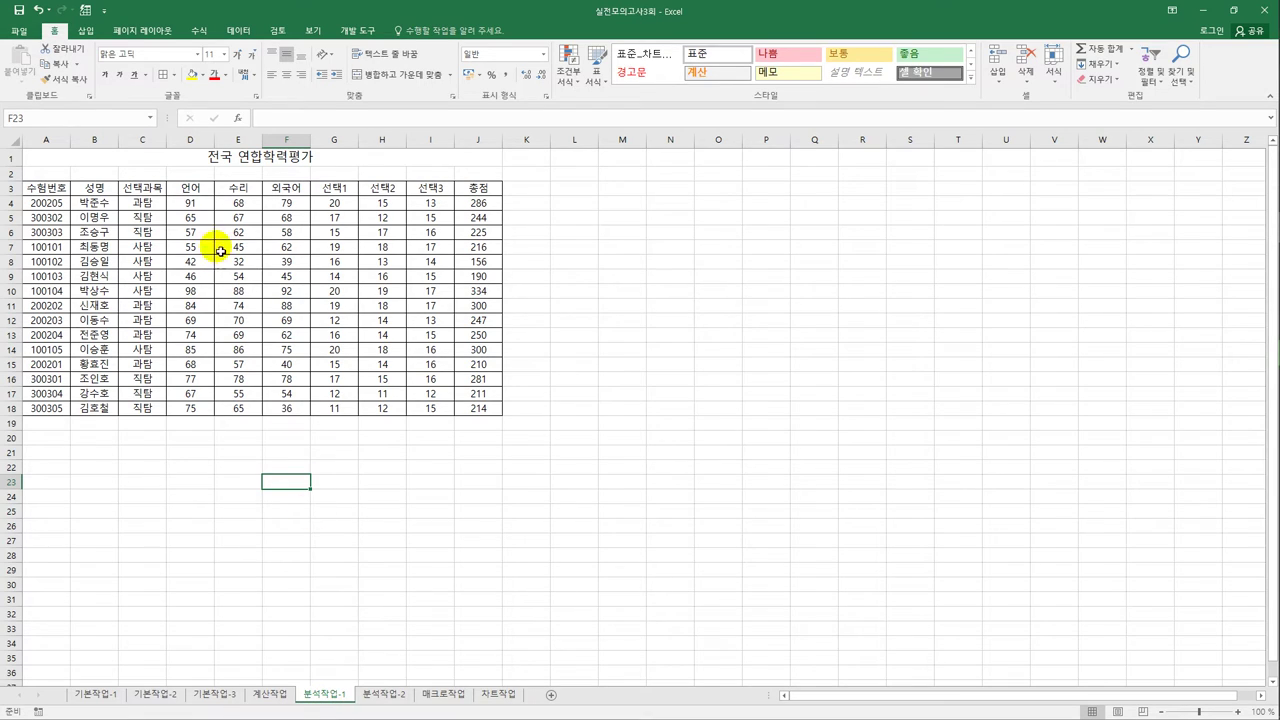
pyautogui.click(156, 191)
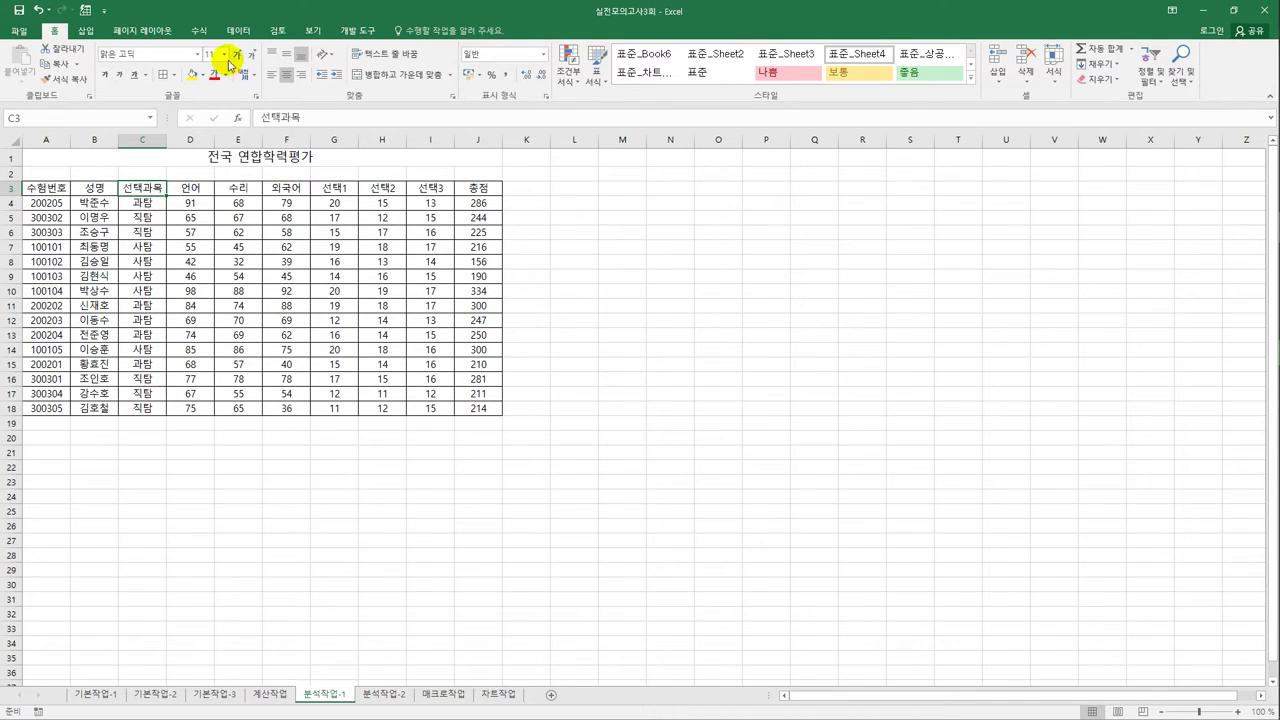
pyautogui.click(238, 30)
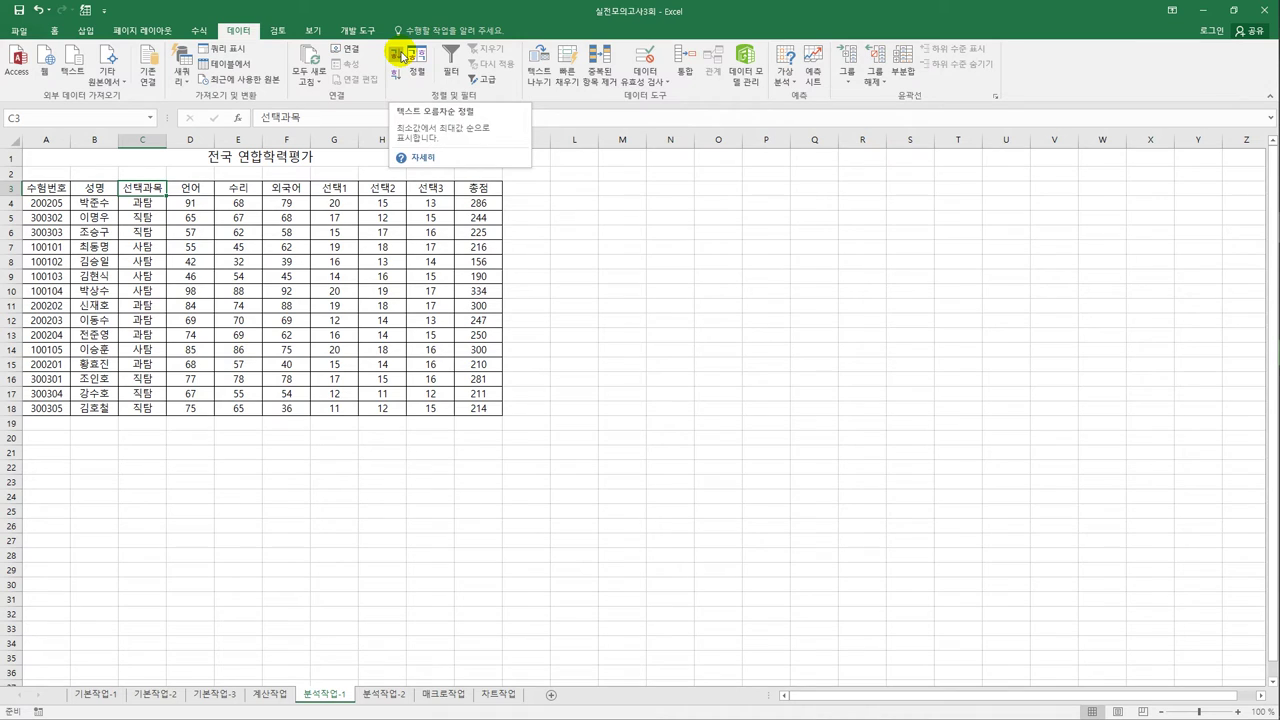
pyautogui.click(401, 56)
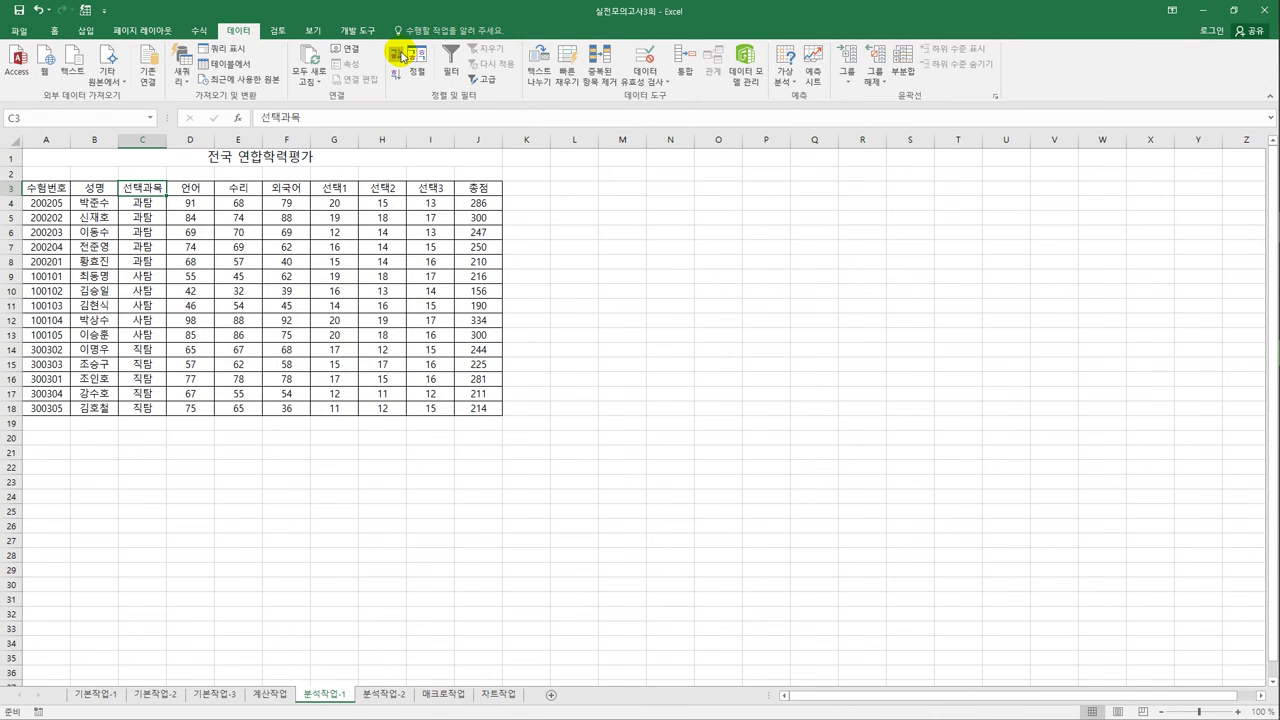
# Start a subtotal (부분합) on the table, grouped by 선택과목 and using the 최대값 function.
pyautogui.click(903, 62)
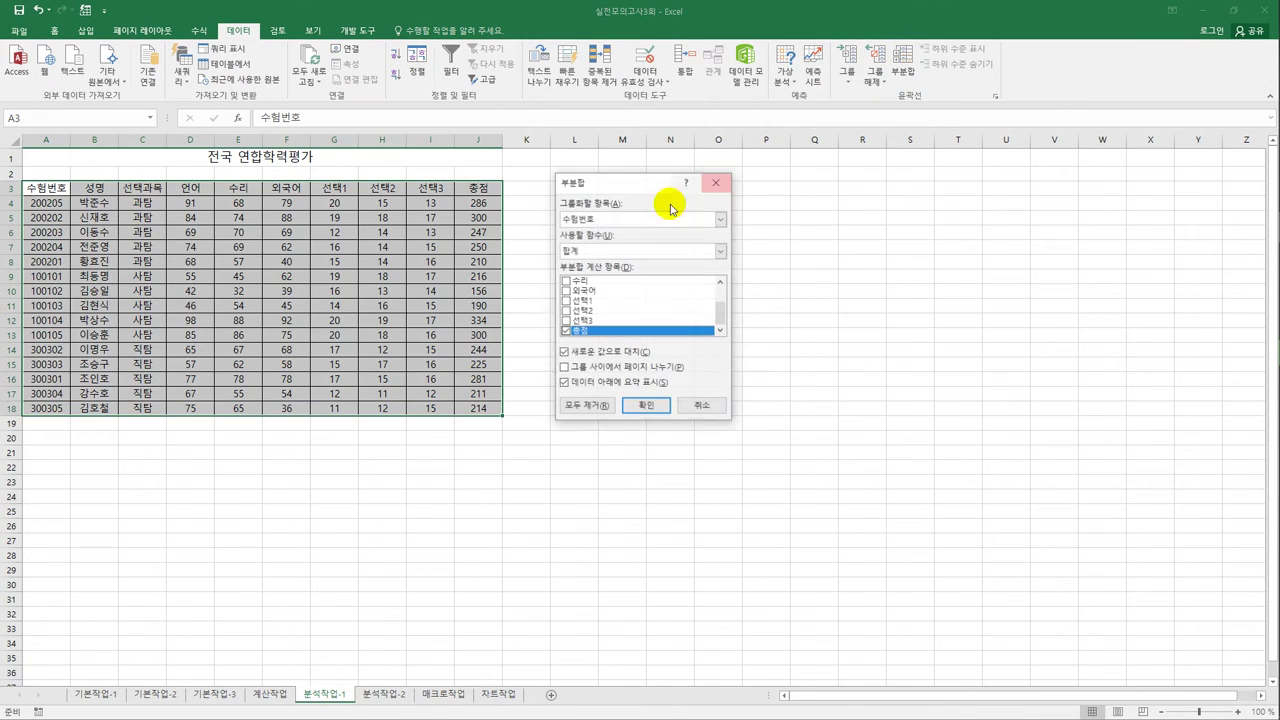
pyautogui.click(612, 220)
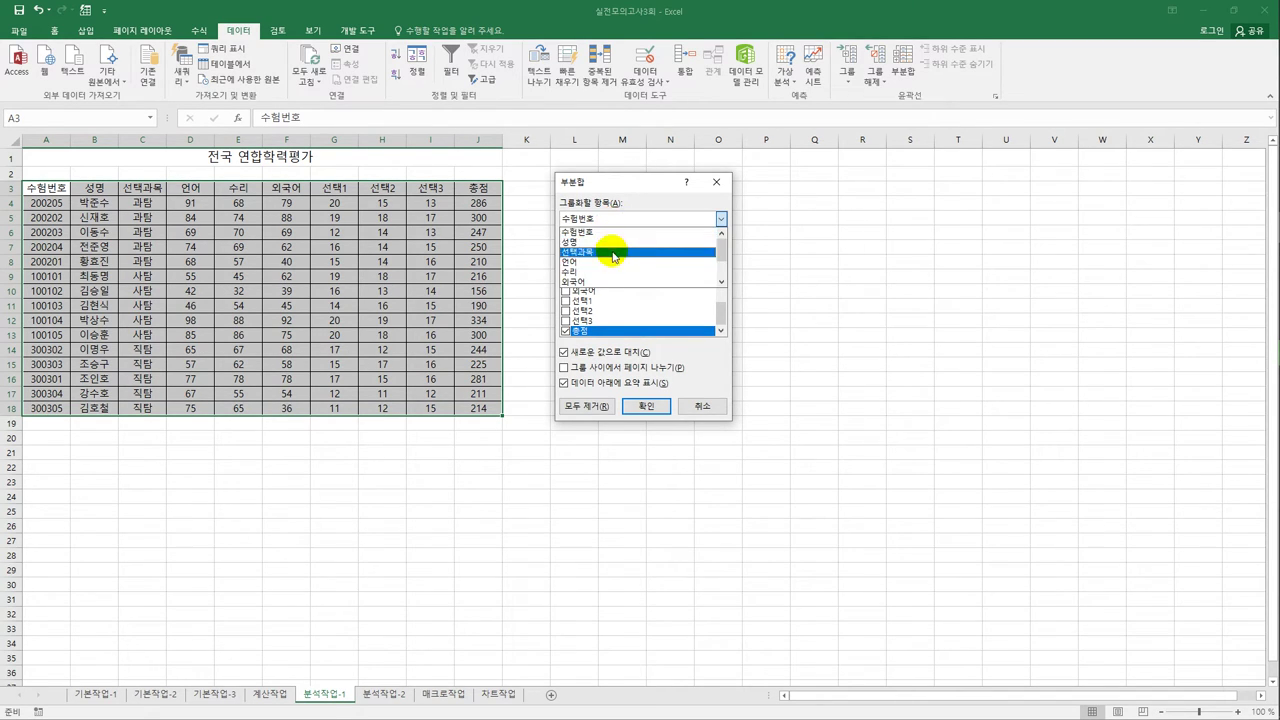
pyautogui.click(613, 252)
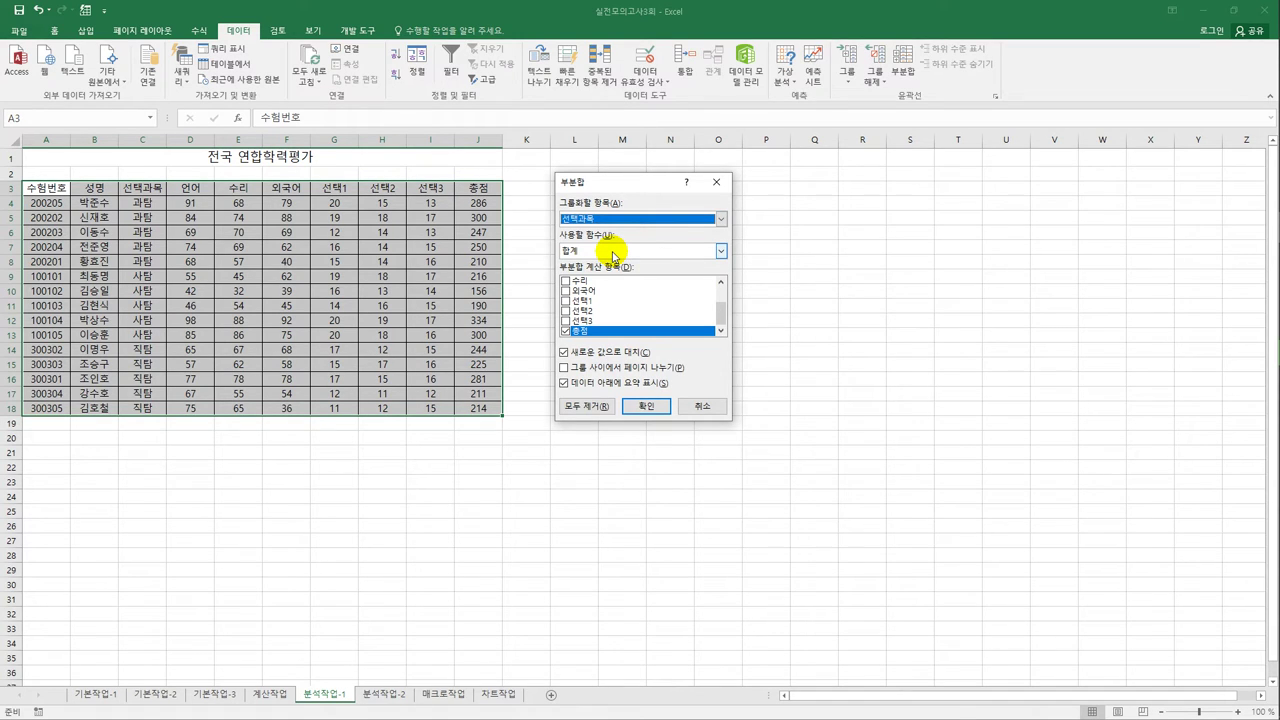
pyautogui.click(586, 251)
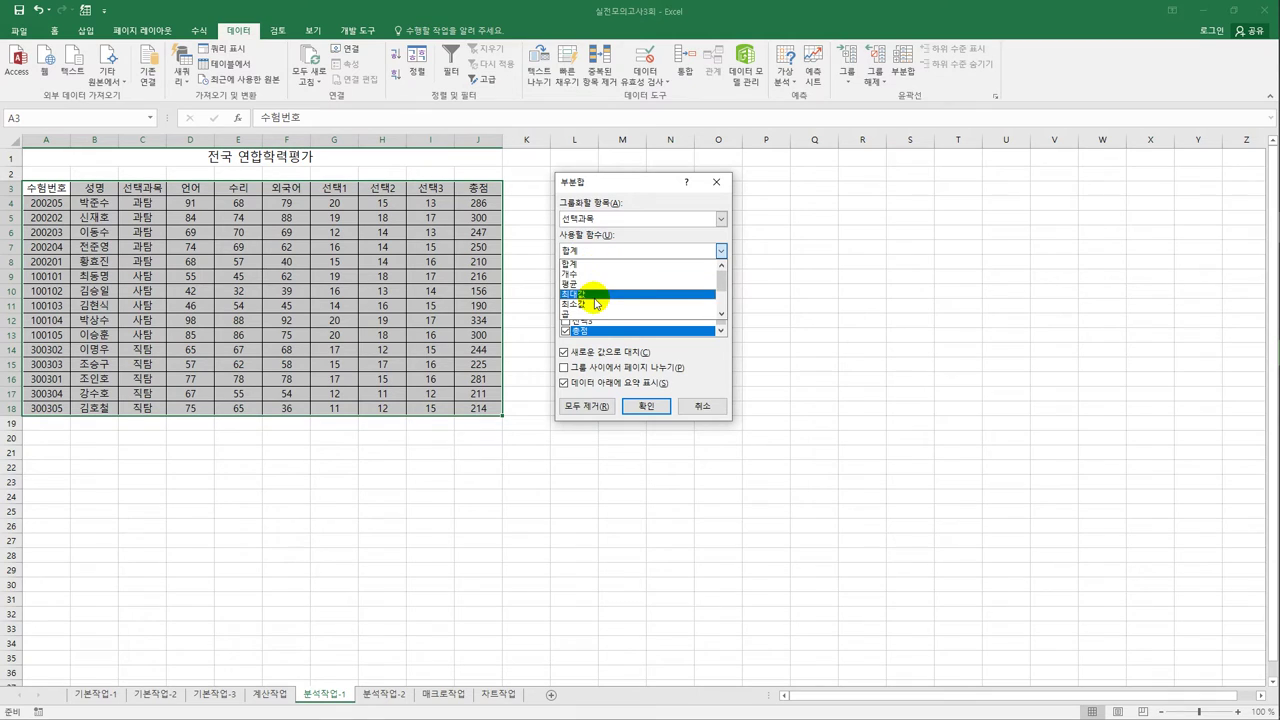
pyautogui.click(595, 295)
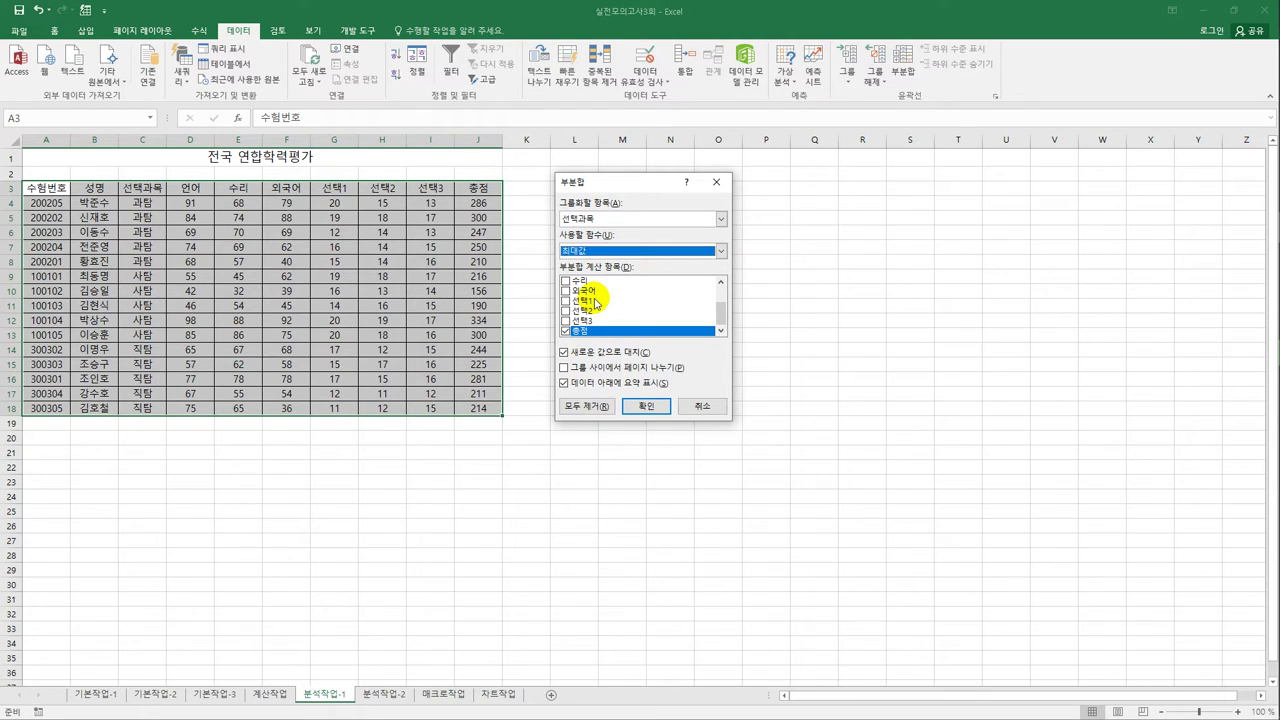
# Apply the subtotal to 언어, 수리, 외국어, 선택1, 선택2 and 선택3 without 총점, and autofit column C.
pyautogui.click(565, 331)
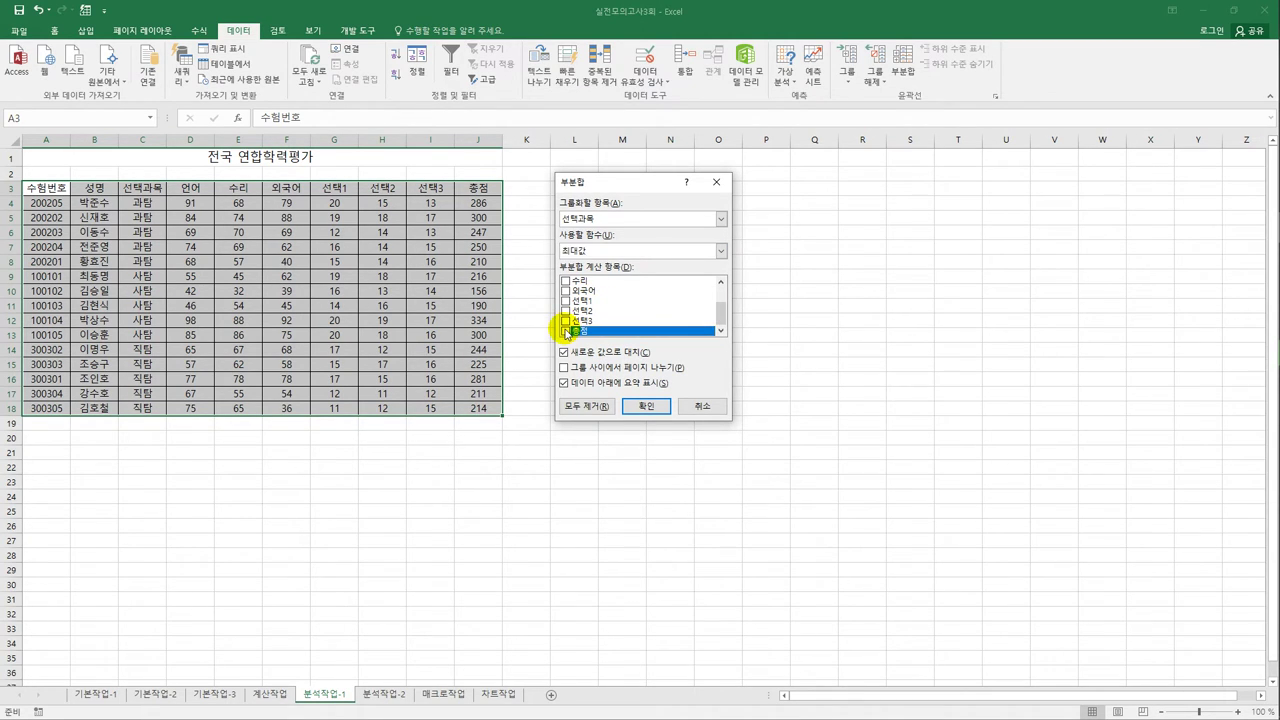
pyautogui.scroll(1, 614, 300)
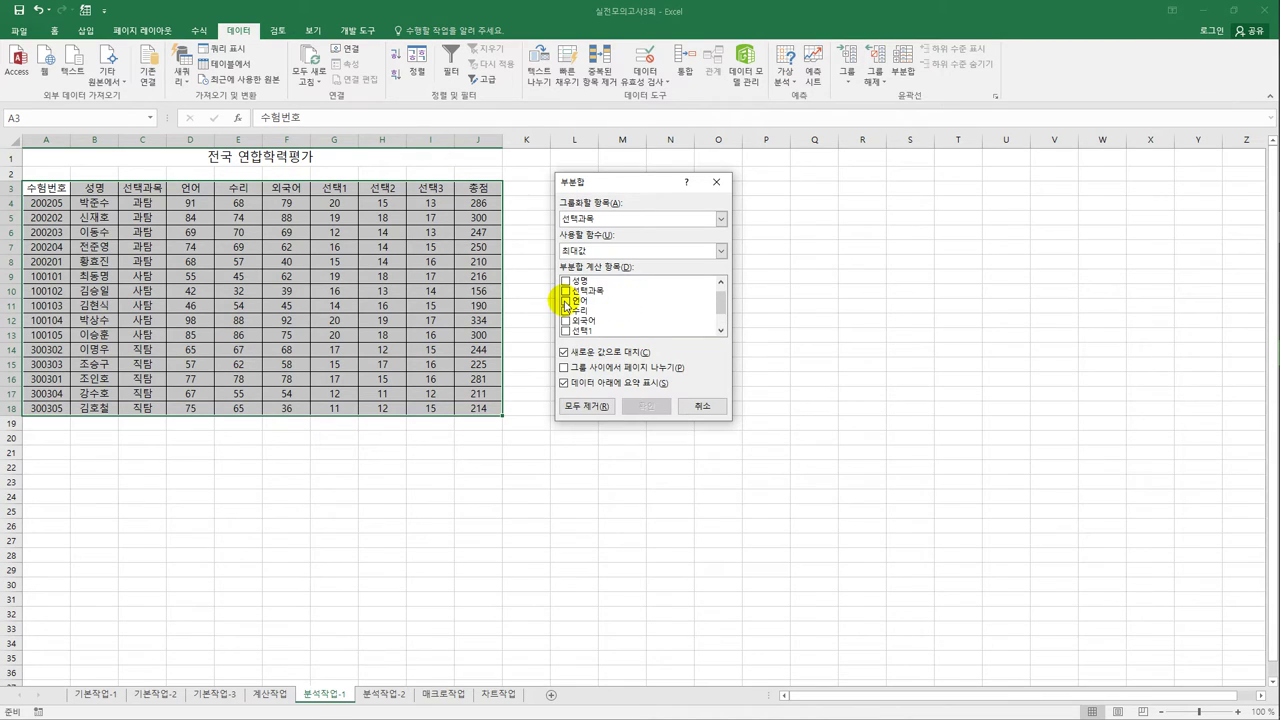
pyautogui.click(565, 301)
pyautogui.click(565, 320)
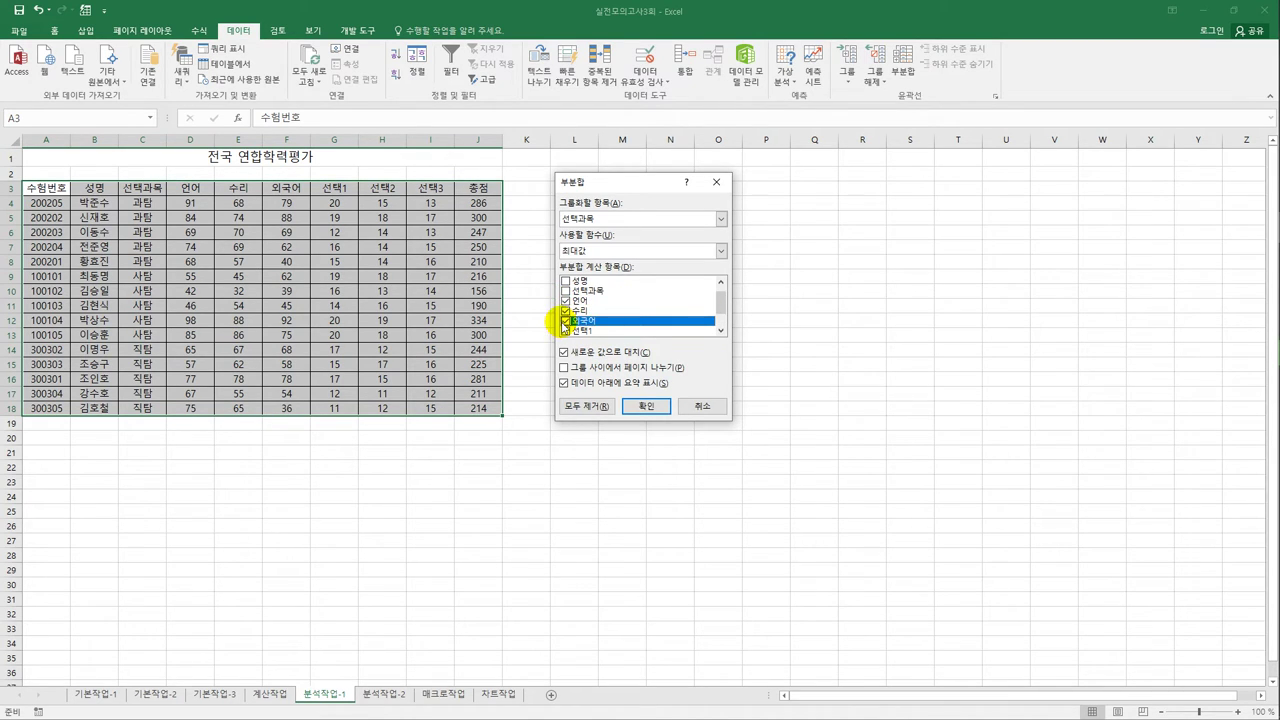
pyautogui.click(565, 330)
pyautogui.scroll(-1, 590, 334)
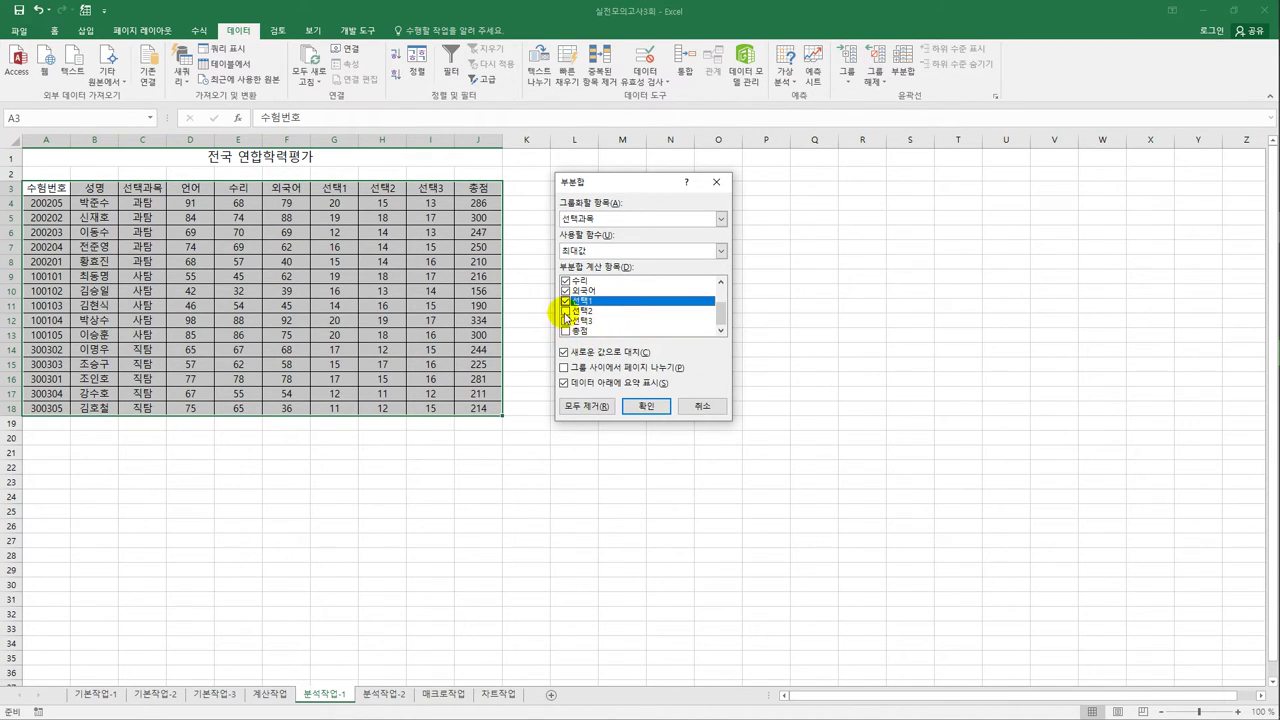
pyautogui.click(565, 311)
pyautogui.click(566, 321)
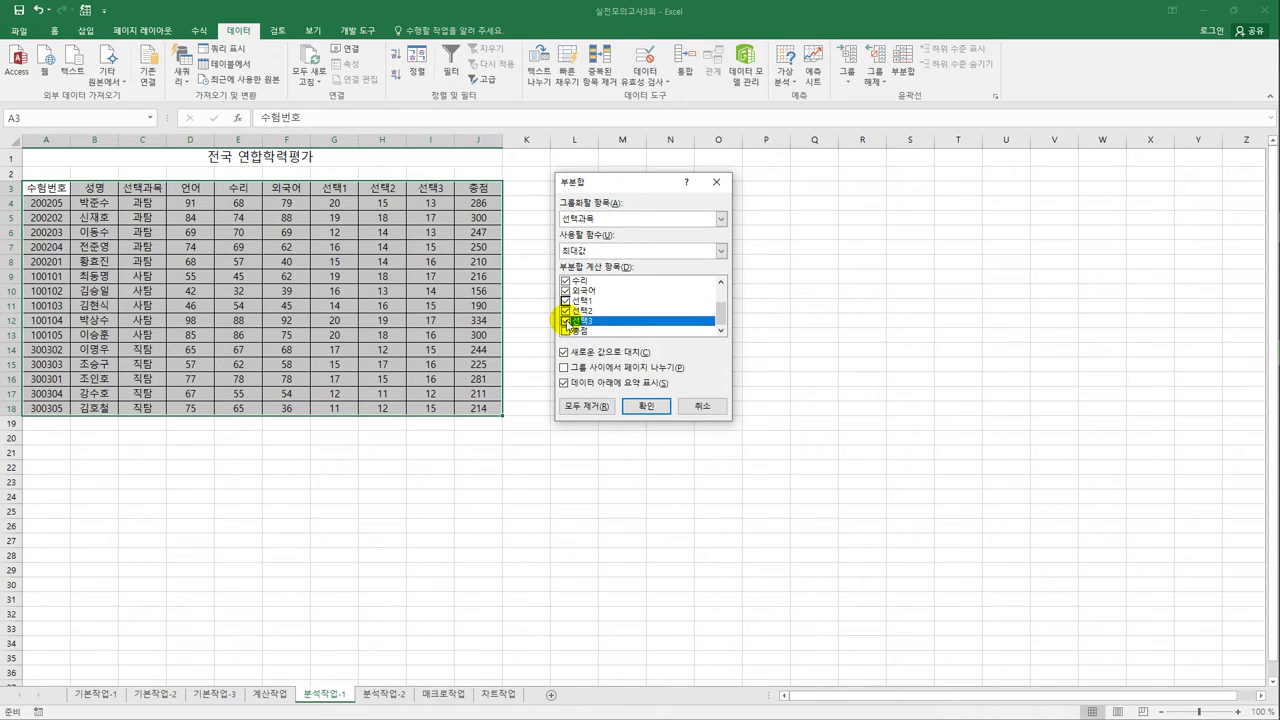
pyautogui.click(643, 406)
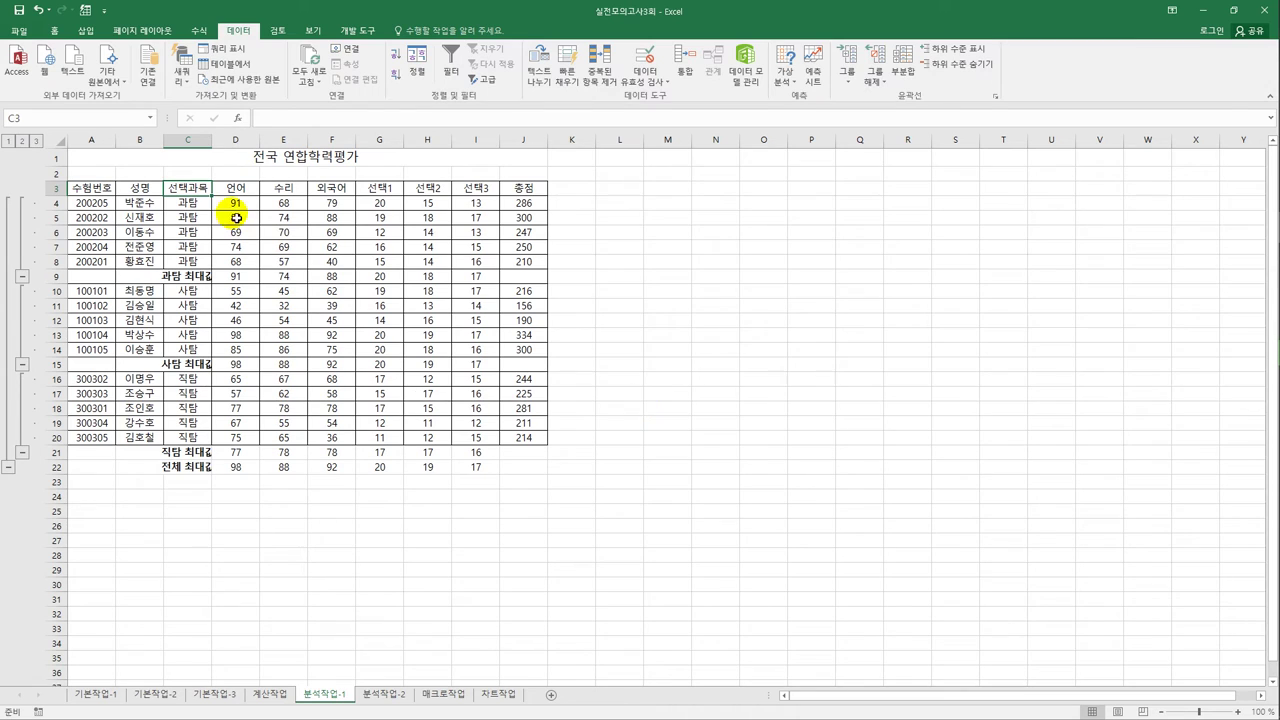
pyautogui.doubleClick(211, 140)
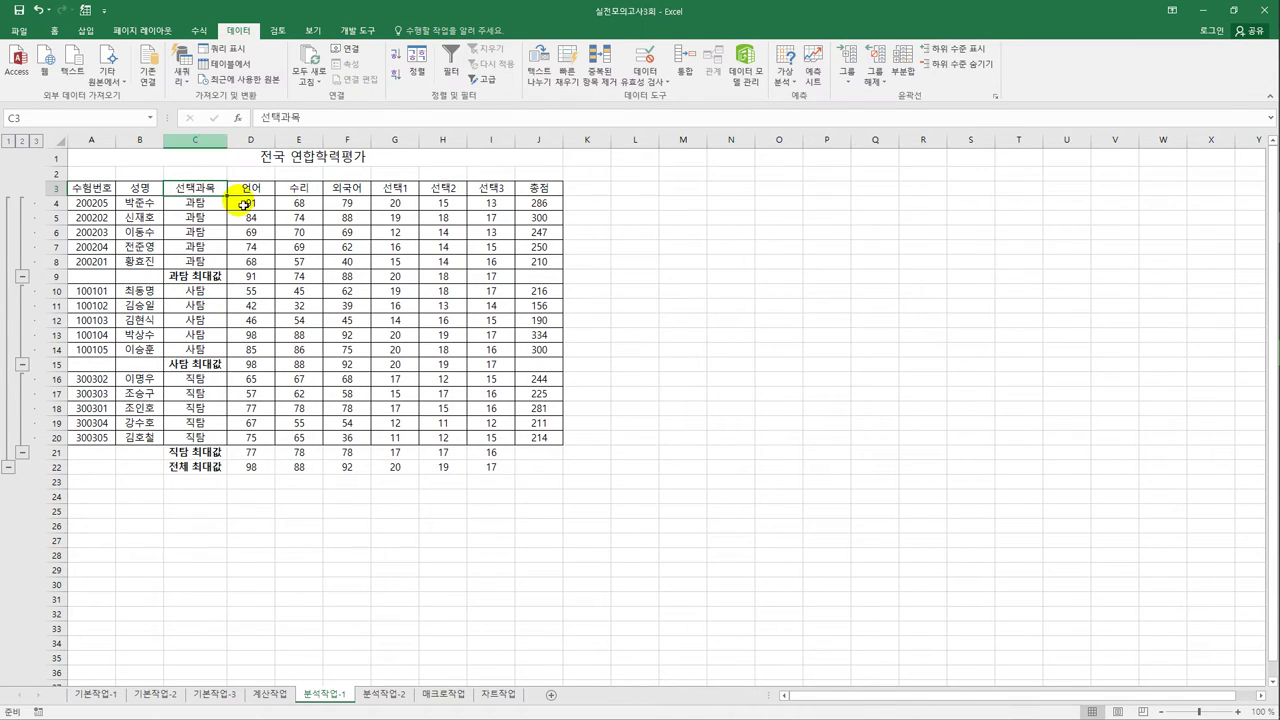
# Add a second subtotal by 선택과목 with the 최소값 function, turning off 새로운 값으로 대치 to keep the 최대값 rows.
pyautogui.click(900, 75)
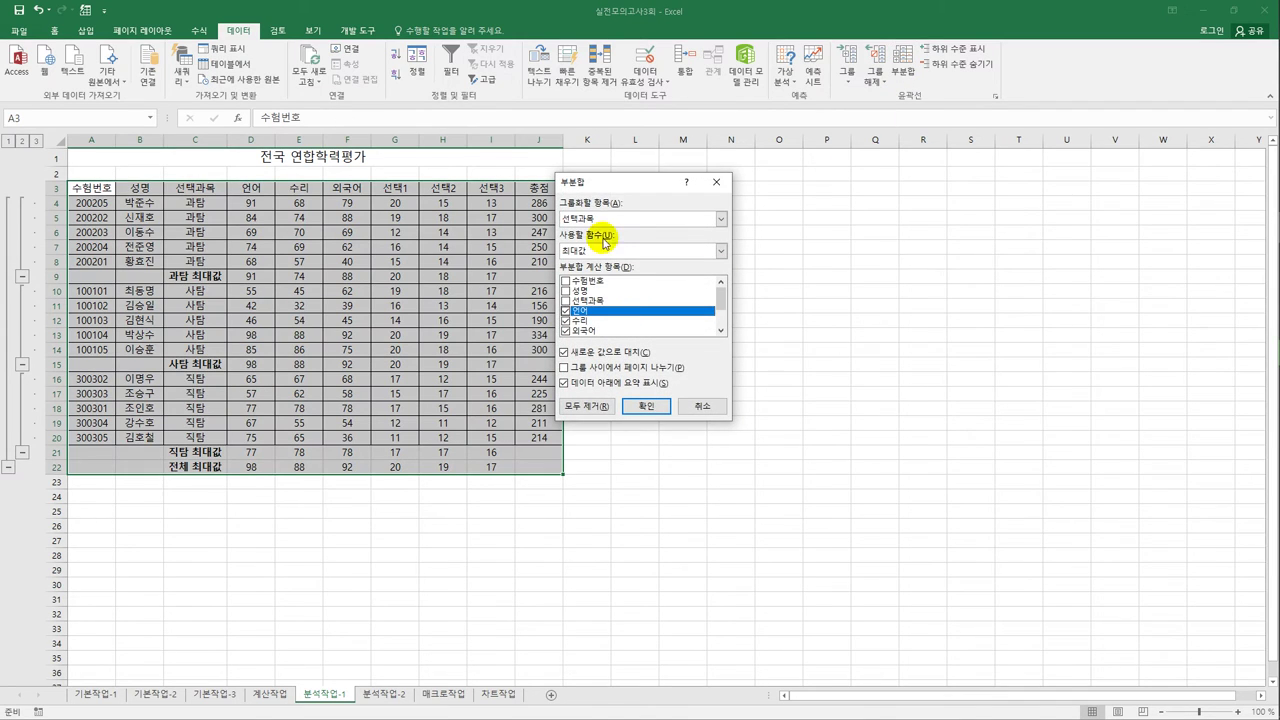
pyautogui.moveTo(608, 180); pyautogui.dragTo(638, 186)
pyautogui.click(641, 258)
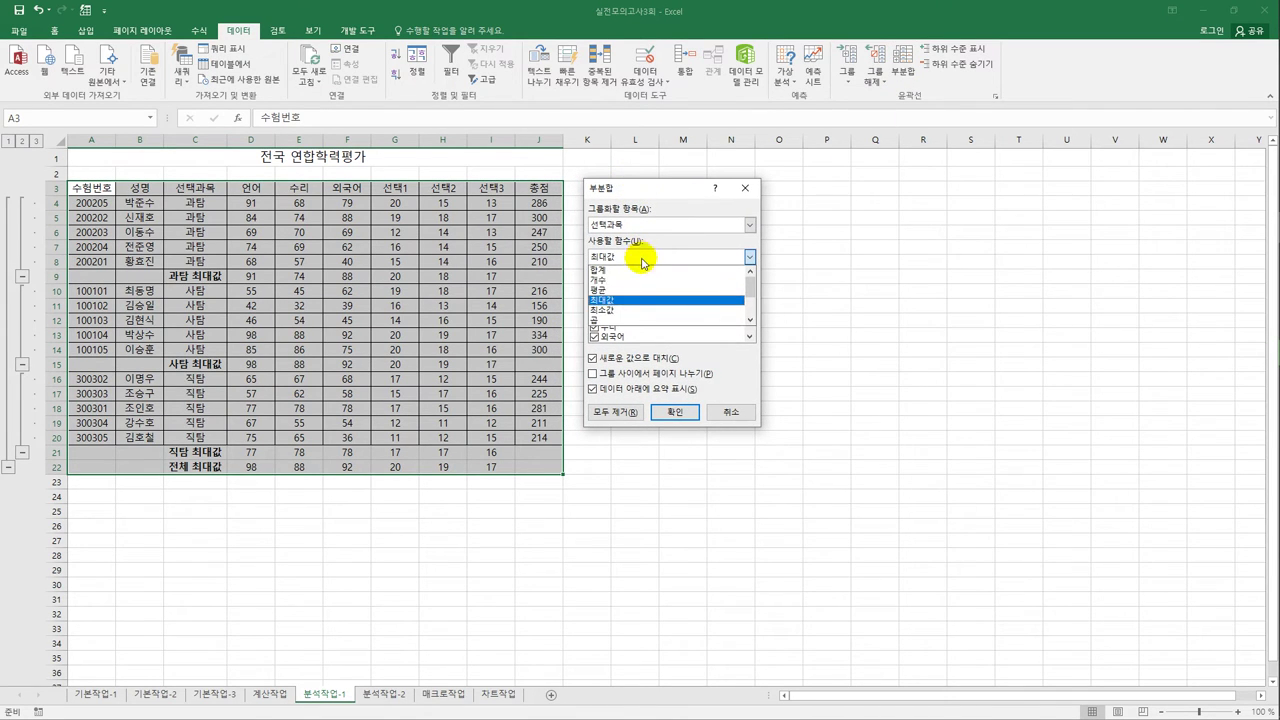
pyautogui.click(637, 310)
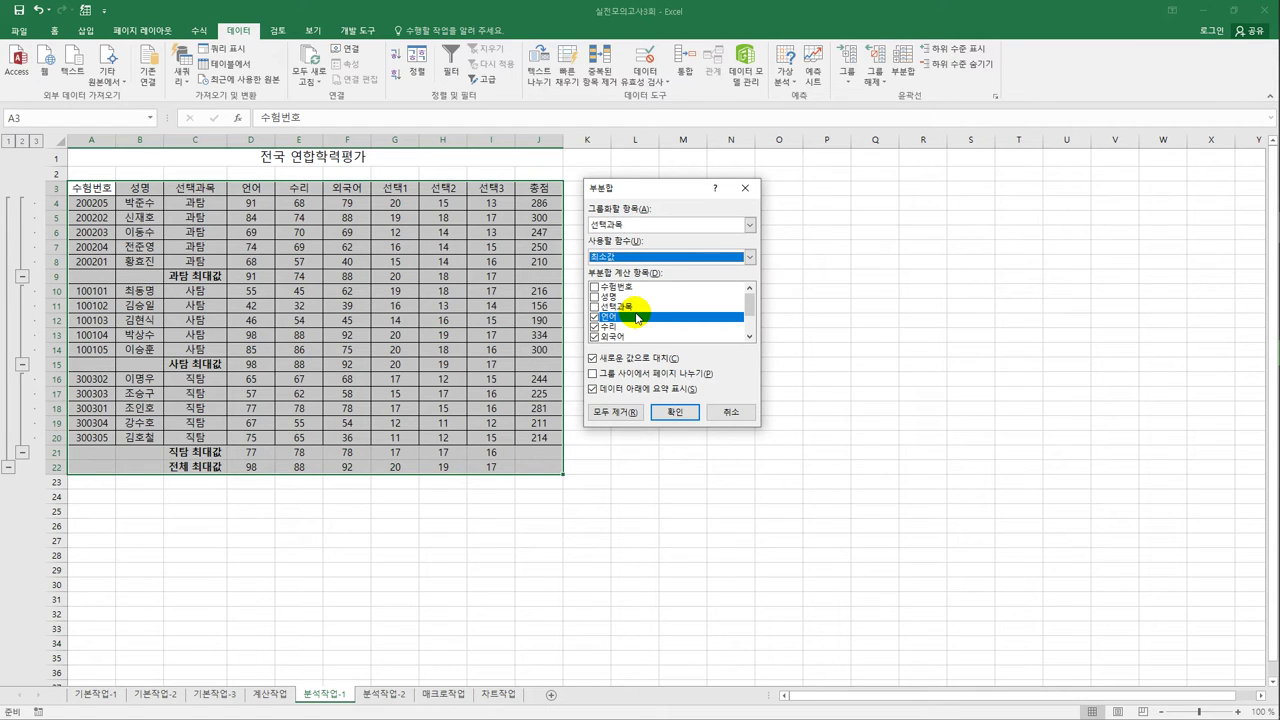
pyautogui.click(634, 359)
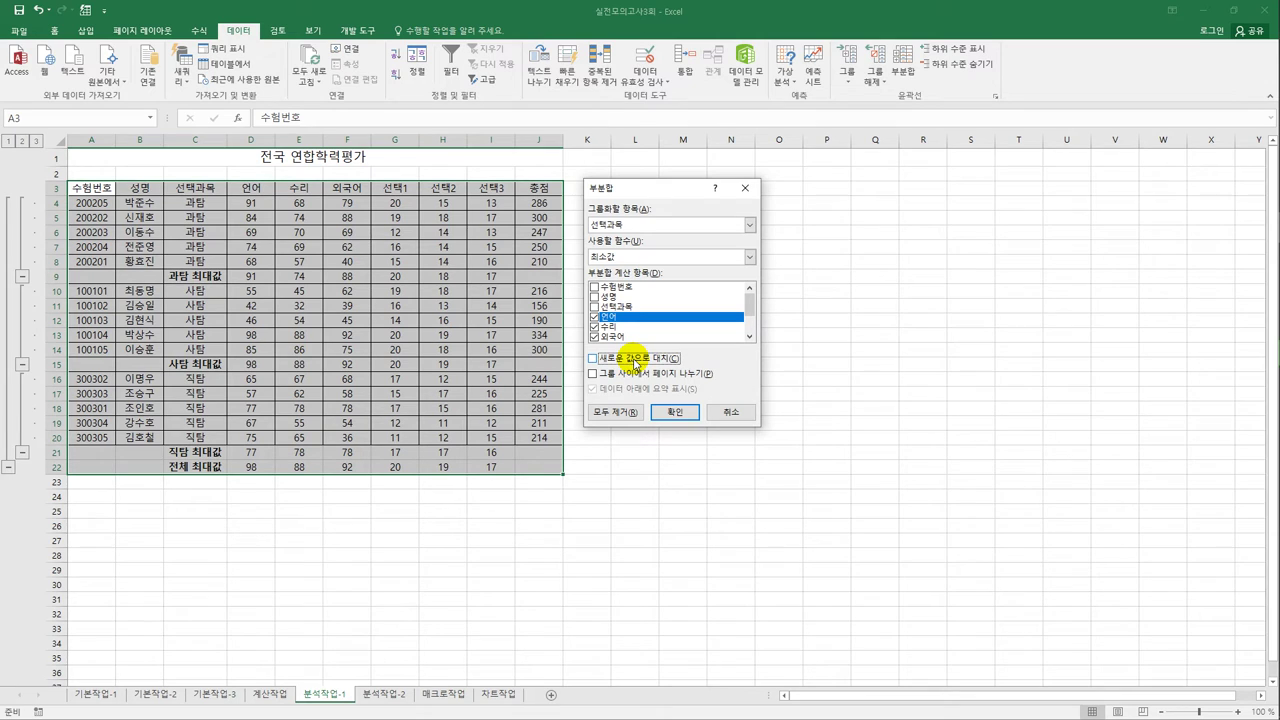
pyautogui.click(675, 413)
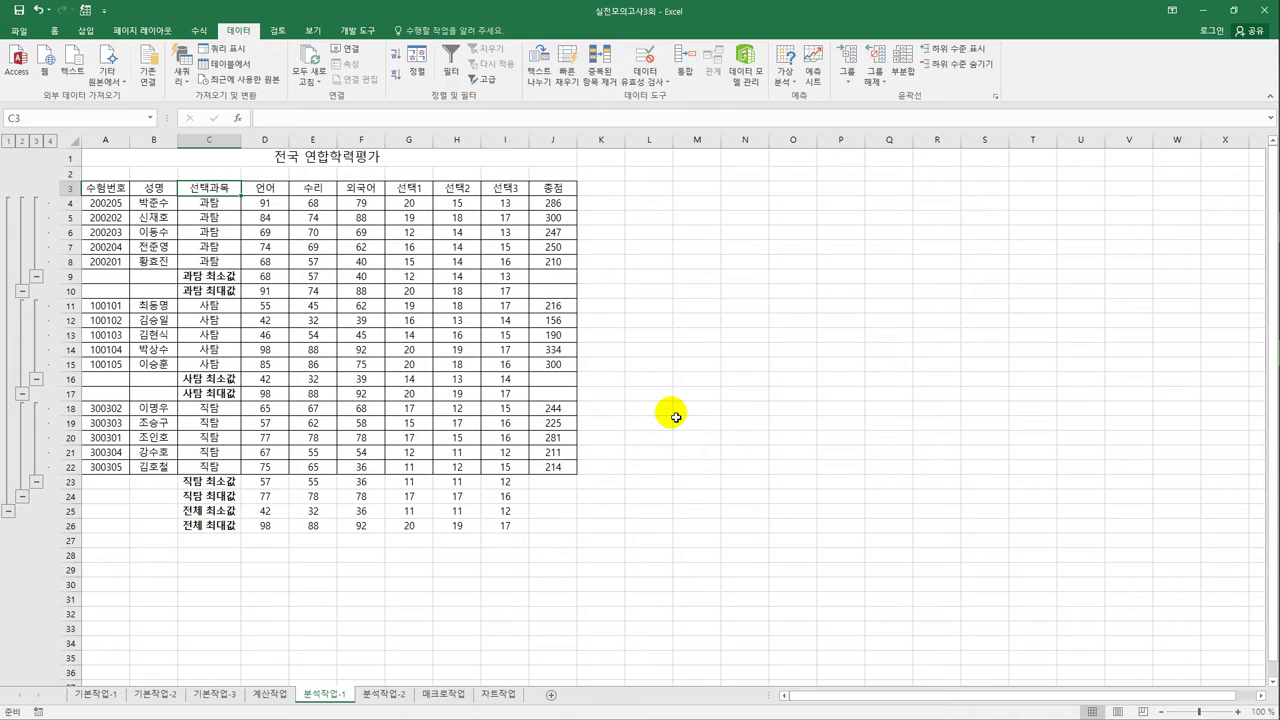
# On the 분석작업-2 sheet, enter 전기, 수도, 난방 and 온수 as the 항목 entries F15:F18 of 표4.
pyautogui.click(386, 697)
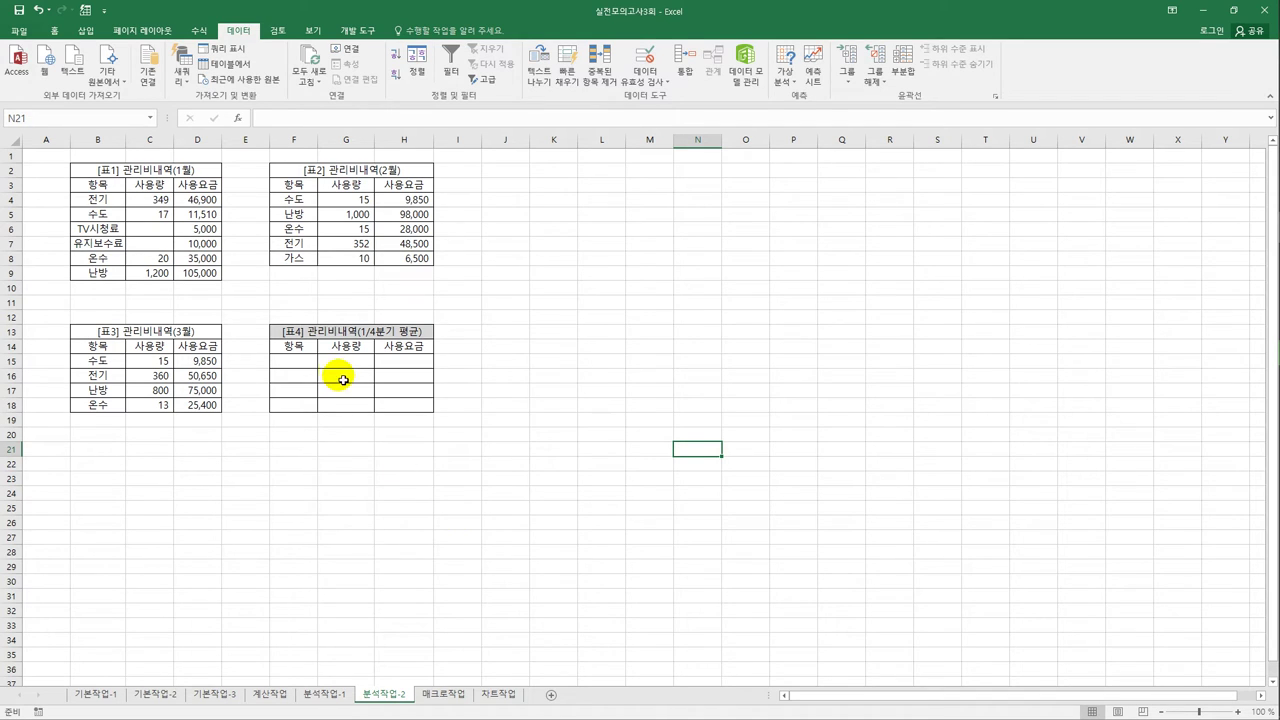
pyautogui.click(300, 358)
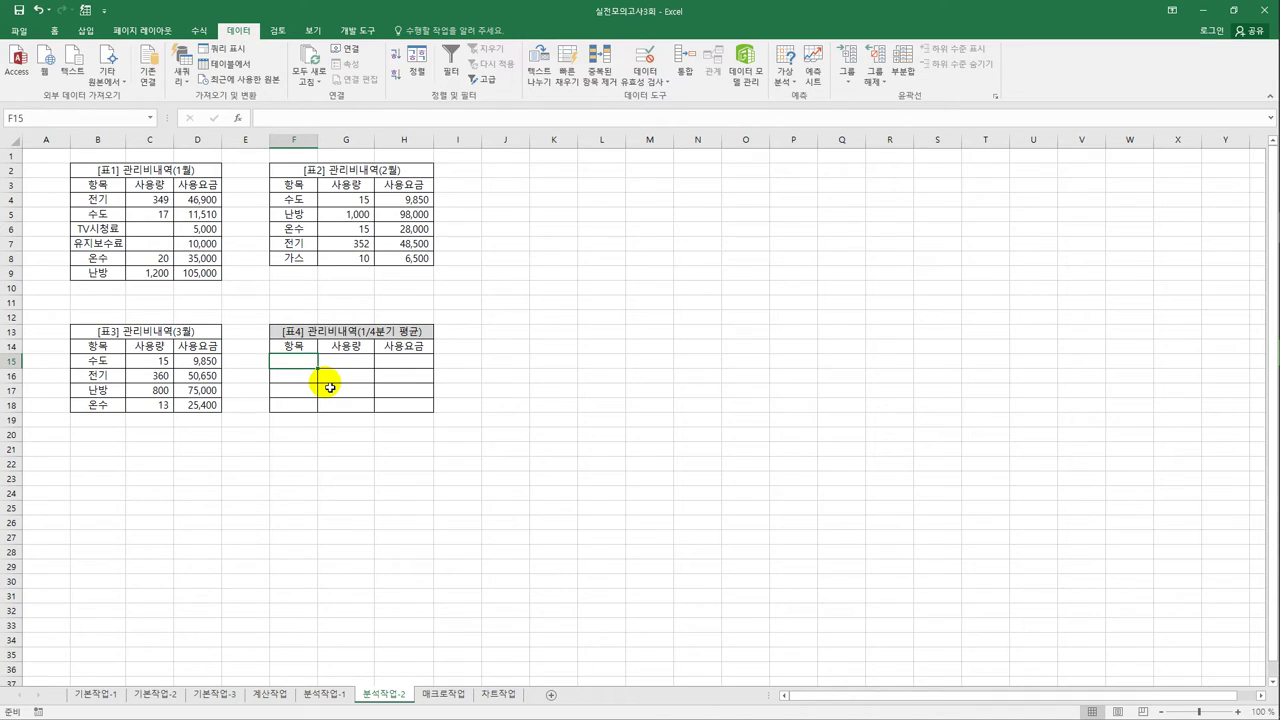
pyautogui.write('wj')
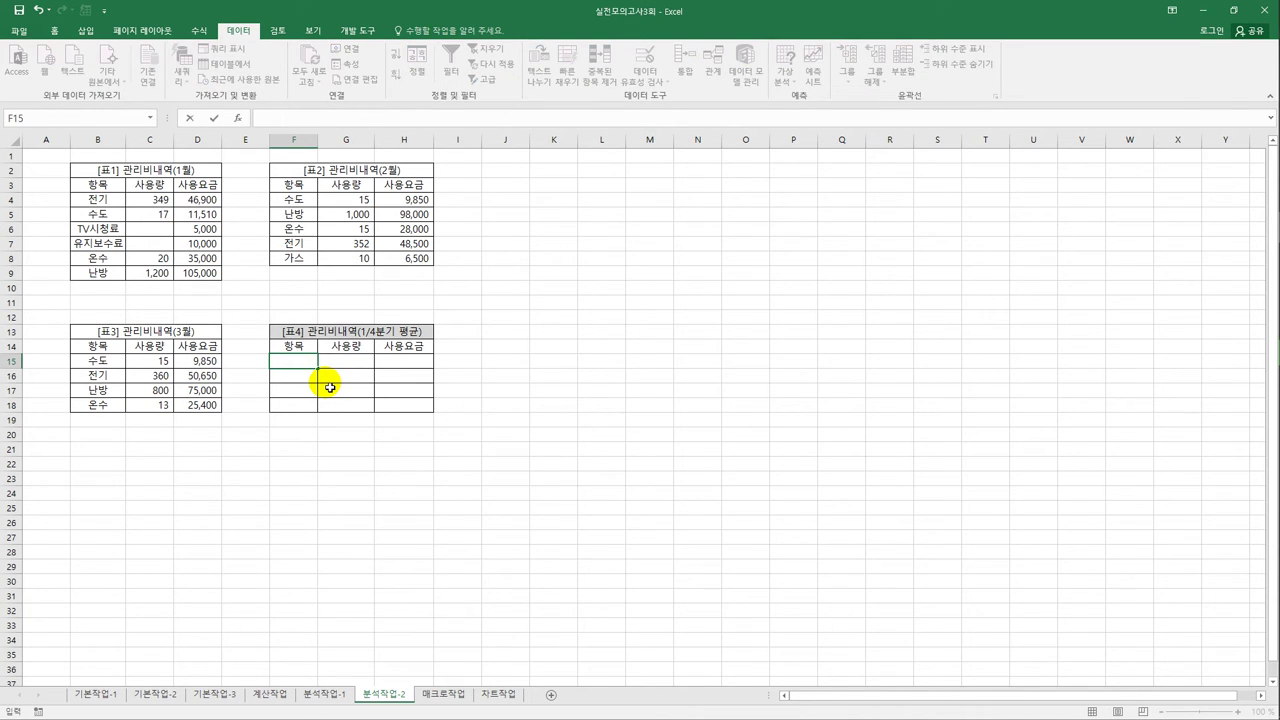
pyautogui.write('srl')
pyautogui.press('Return')
pyautogui.write('tneh')
pyautogui.press('Return')
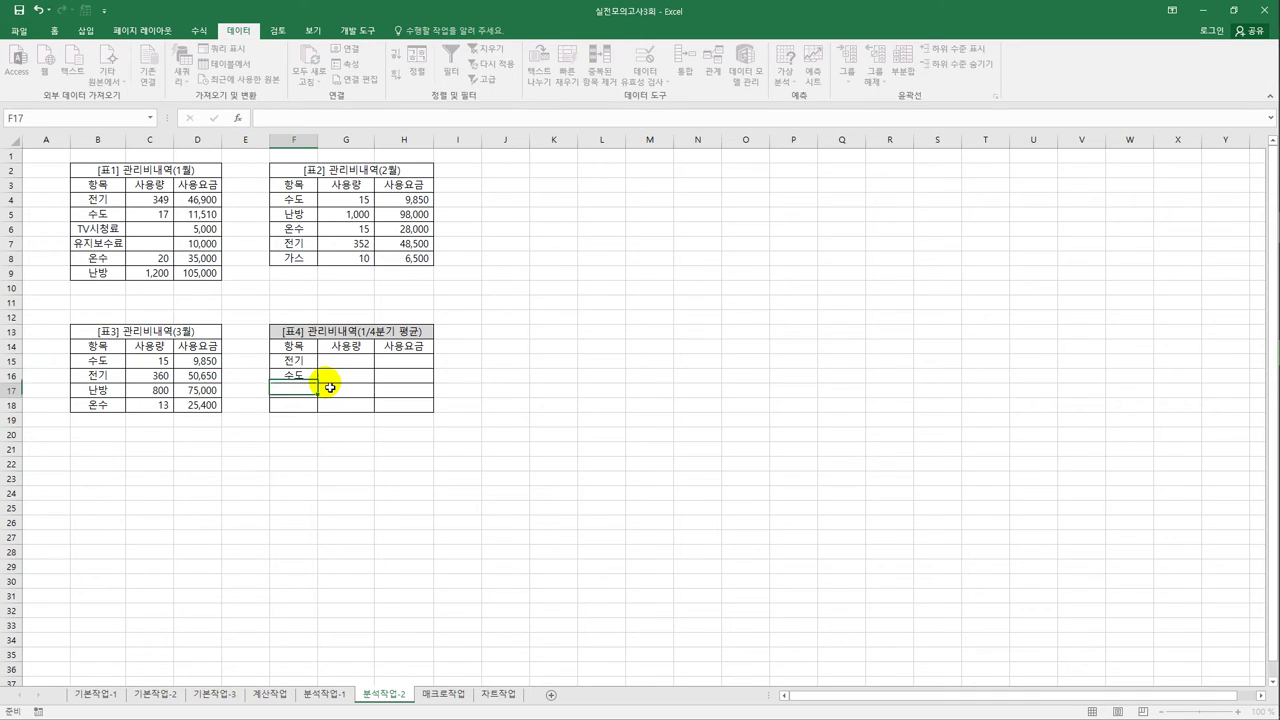
pyautogui.write('sksqkd')
pyautogui.press('Return')
pyautogui.write('dhs')
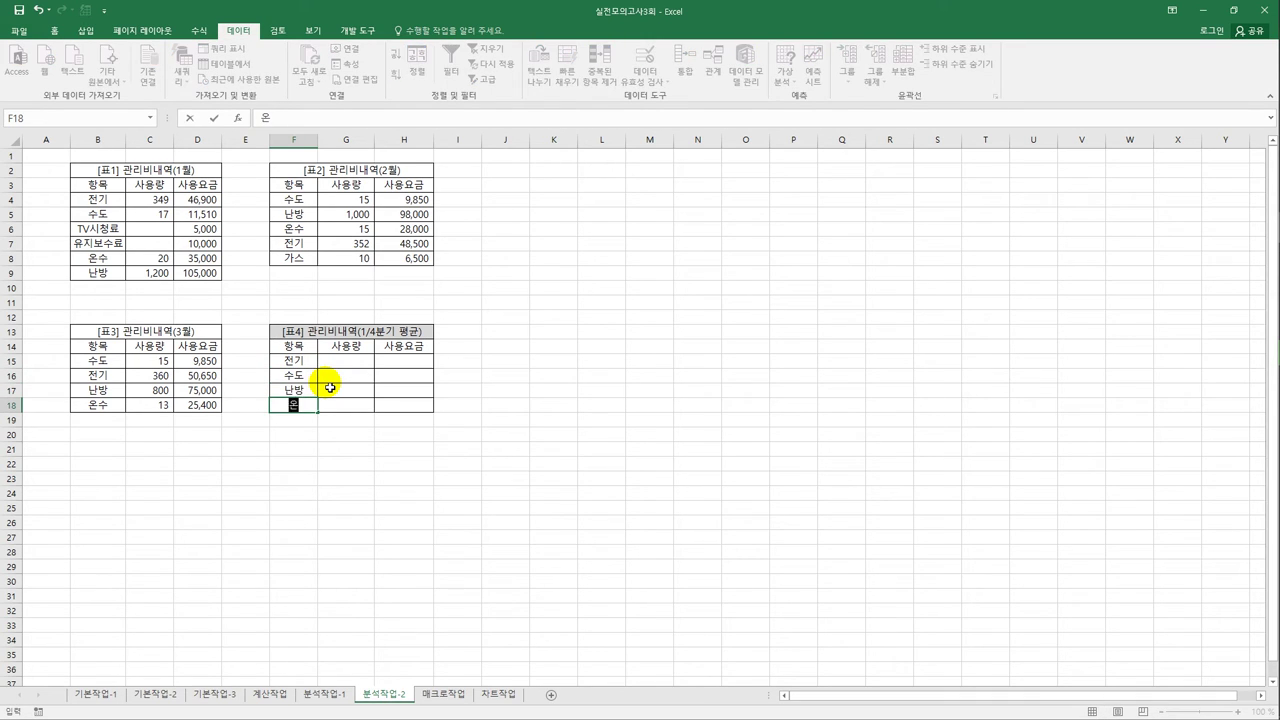
pyautogui.write('tn')
pyautogui.press('Return')
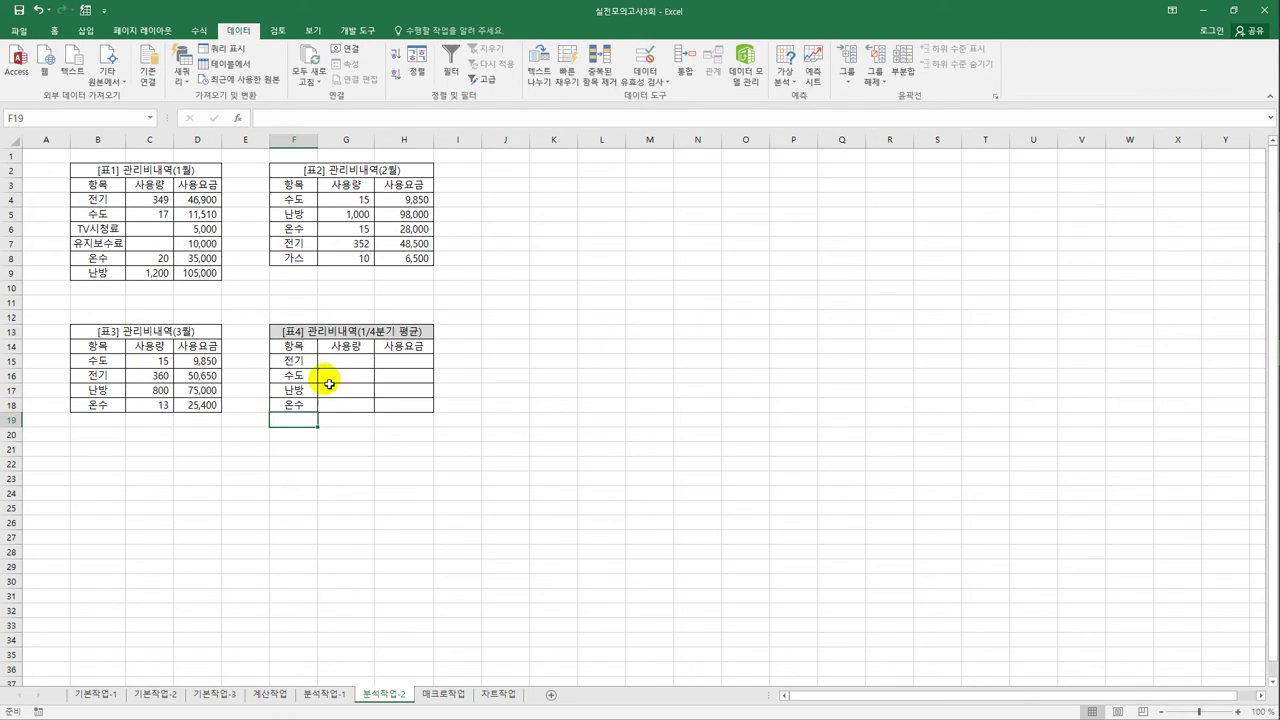
# Start a consolidation (통합) into F14:H18 of 표4 using the 평균 function.
pyautogui.moveTo(294, 346); pyautogui.dragTo(404, 405)
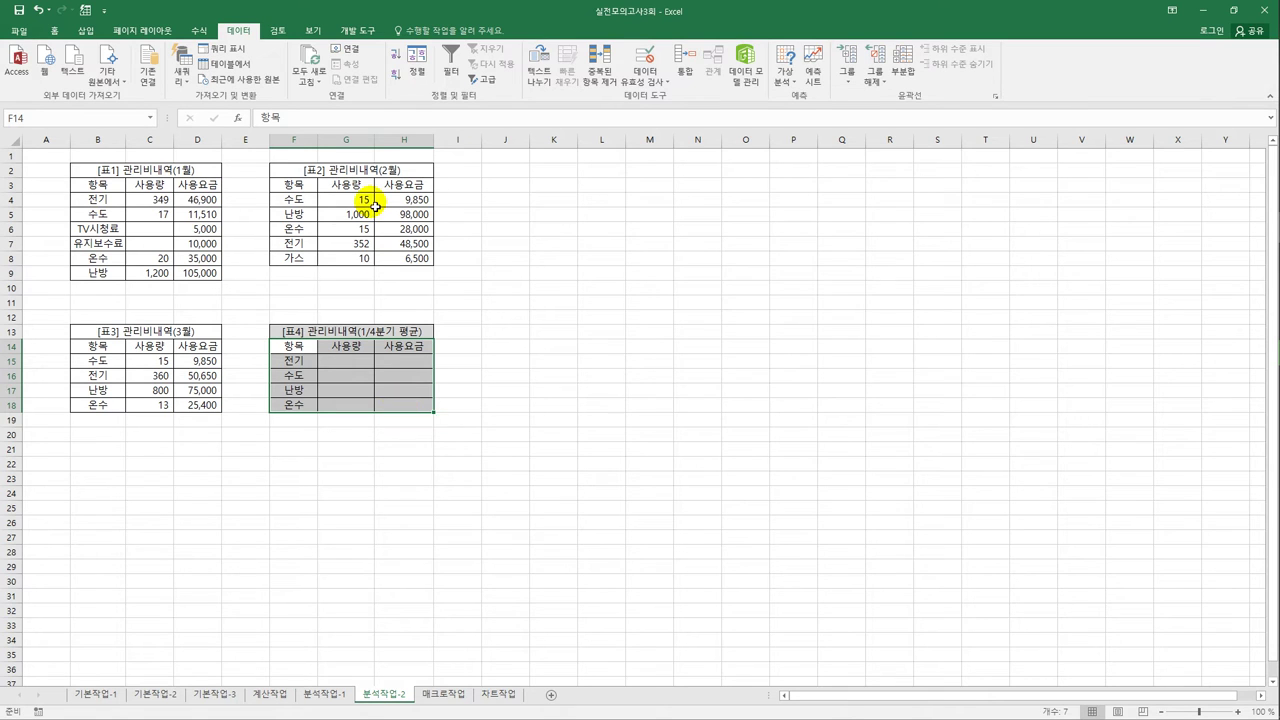
pyautogui.click(686, 60)
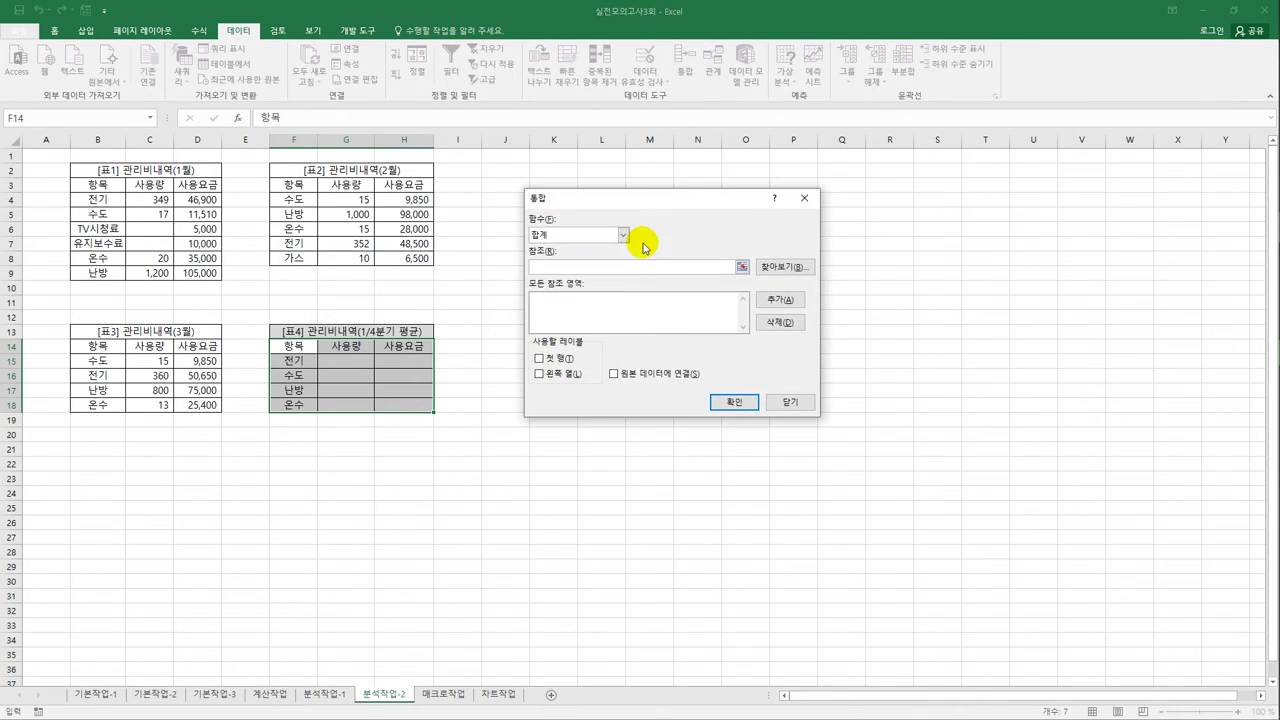
pyautogui.click(623, 236)
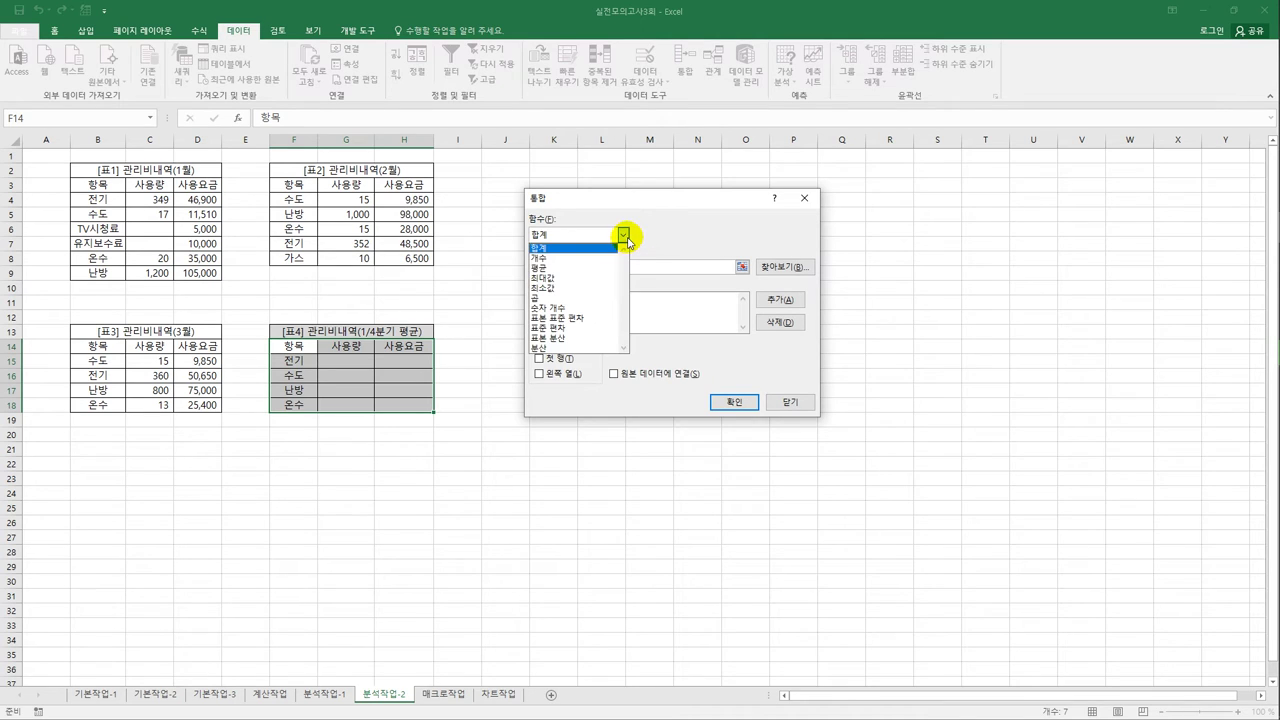
pyautogui.click(620, 268)
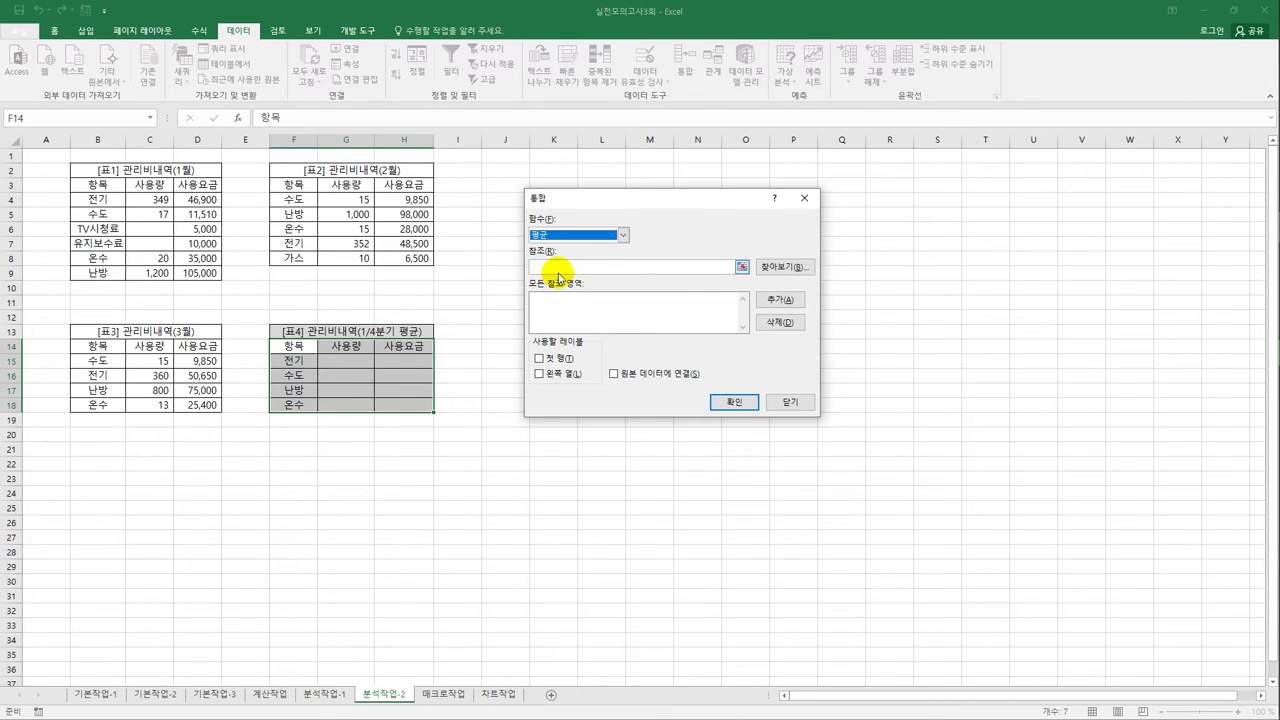
# Add the 1월, 2월 and 3월 tables, B3:D9, F3:H8 and B14:D18, as the consolidation's reference ranges.
pyautogui.click(565, 267)
pyautogui.moveTo(100, 185); pyautogui.dragTo(210, 283)
pyautogui.click(780, 299)
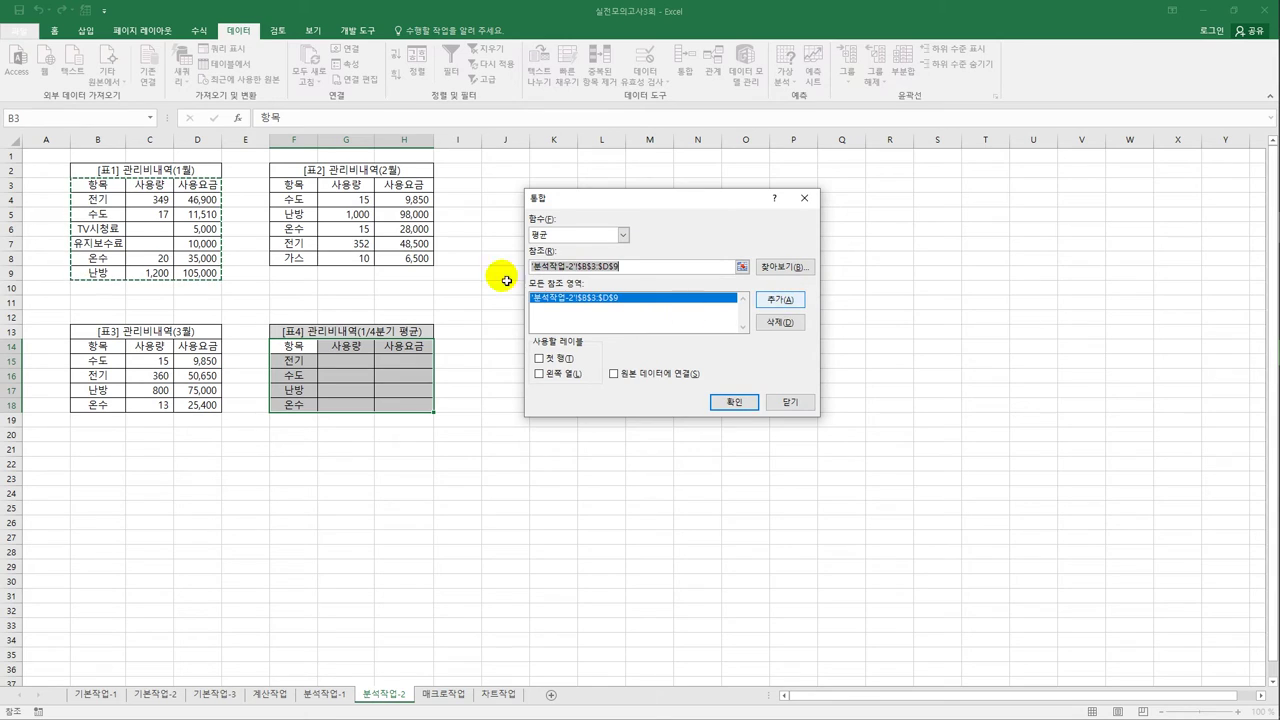
pyautogui.moveTo(290, 185); pyautogui.dragTo(420, 260)
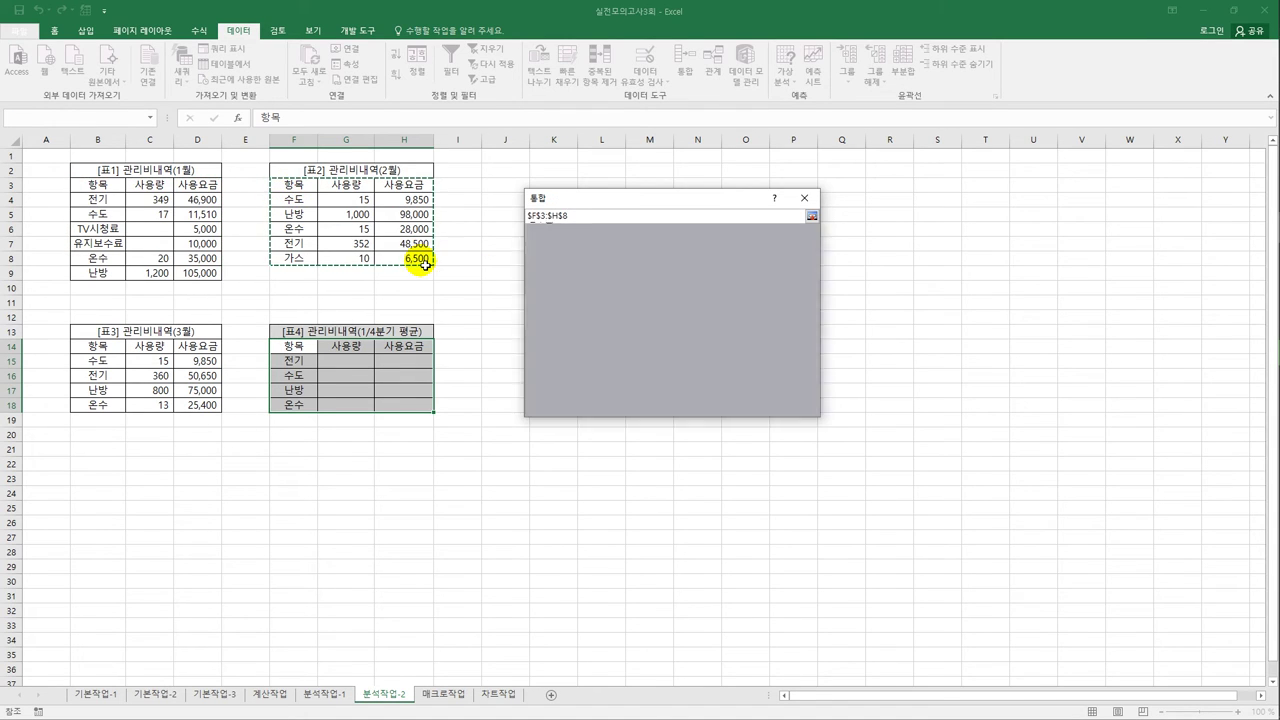
pyautogui.click(780, 299)
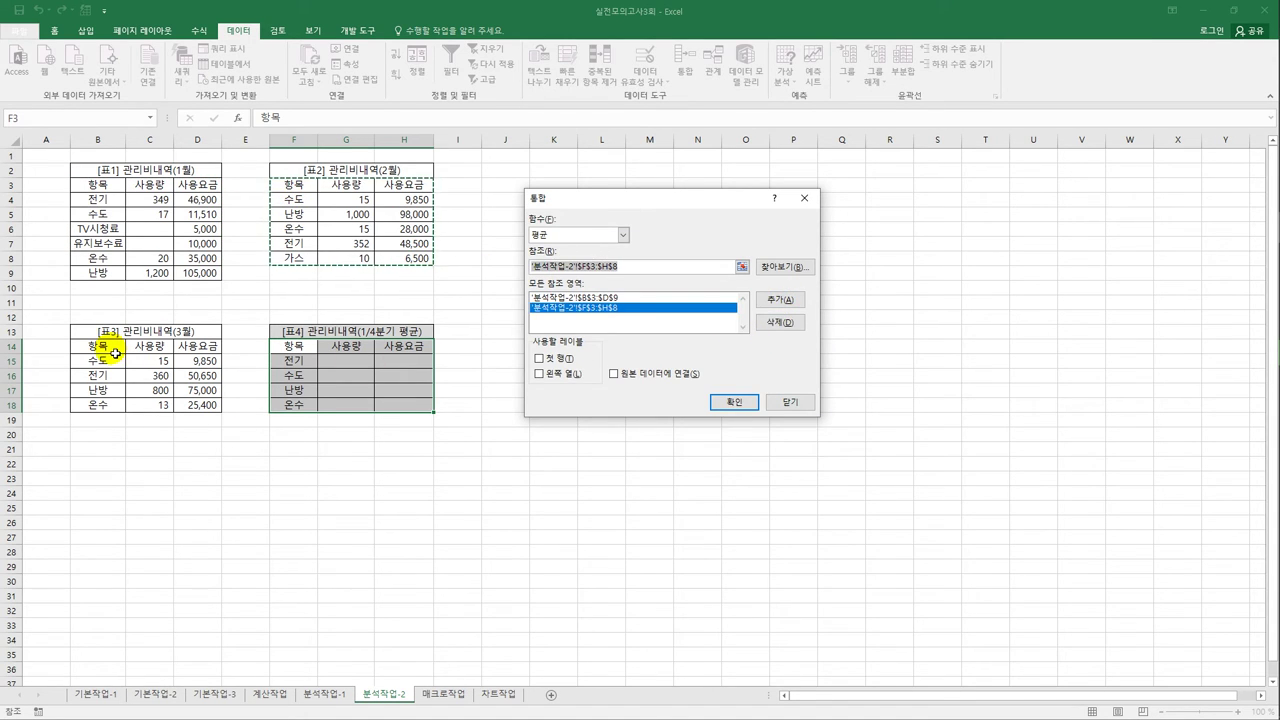
pyautogui.moveTo(100, 346); pyautogui.dragTo(203, 406)
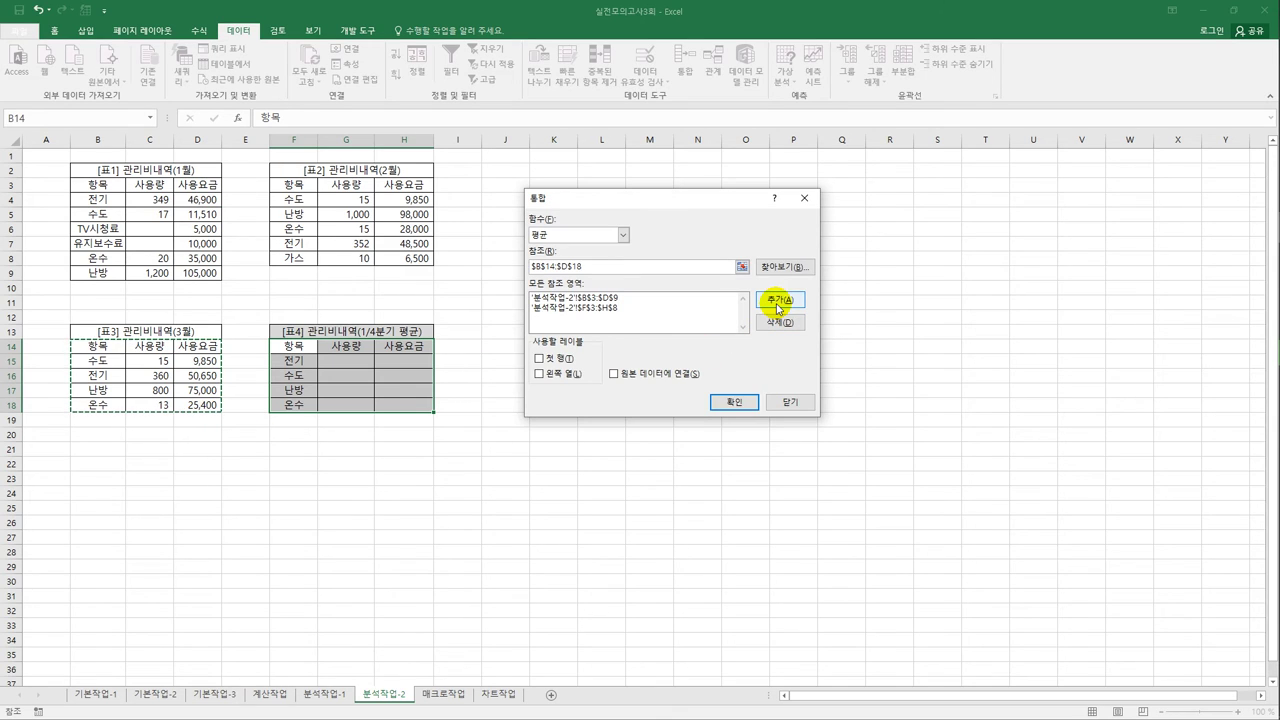
pyautogui.click(779, 300)
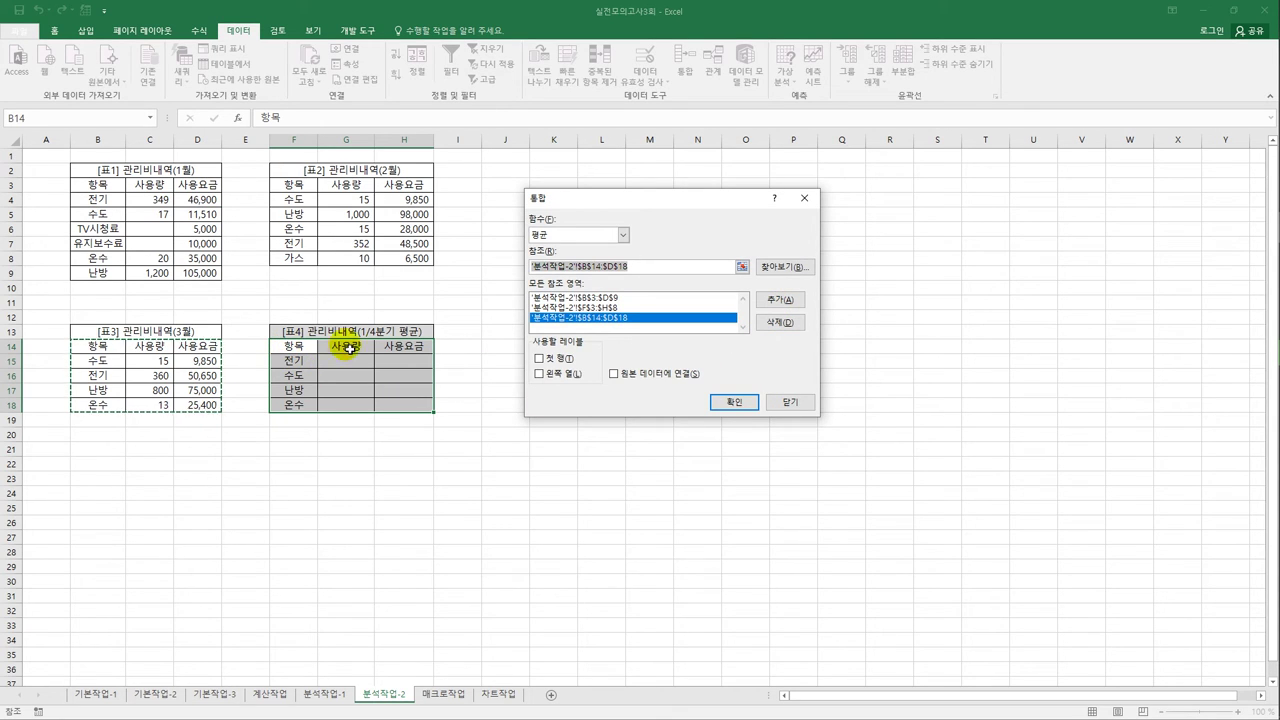
# Use both 첫 행 and 왼쪽 열 as labels and apply the consolidation to 표4.
pyautogui.click(539, 358)
pyautogui.click(540, 373)
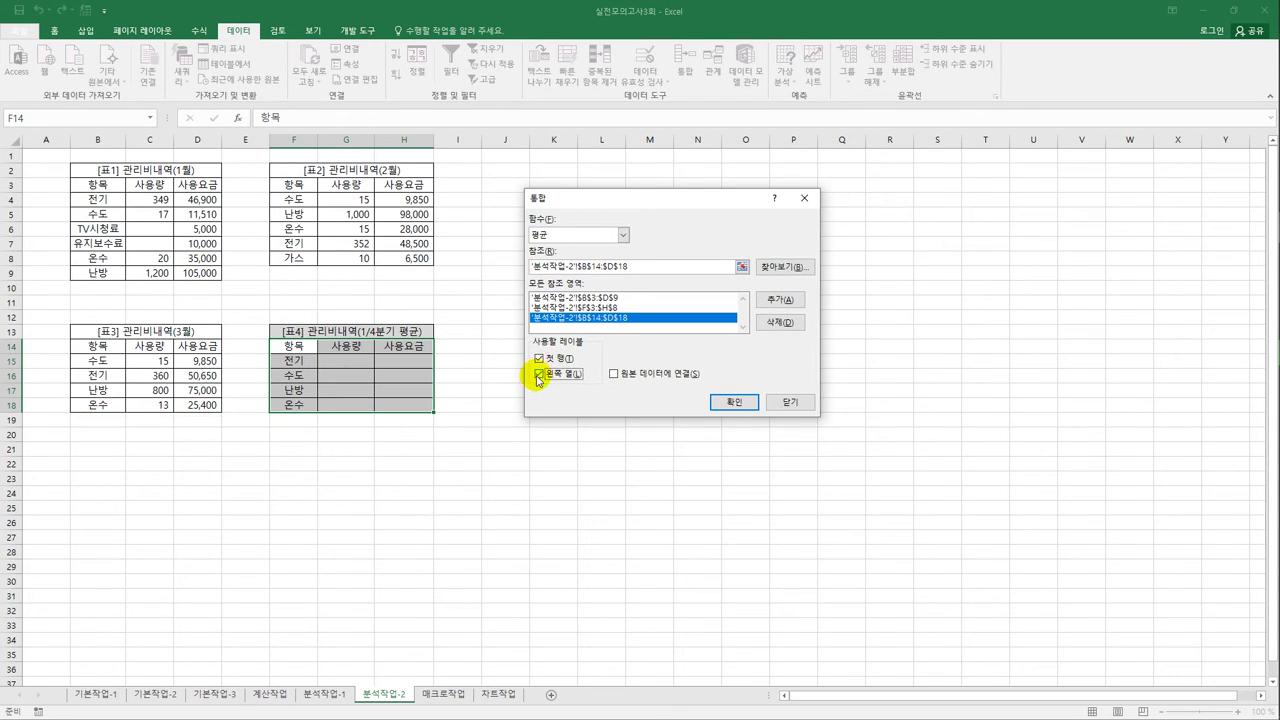
pyautogui.click(736, 403)
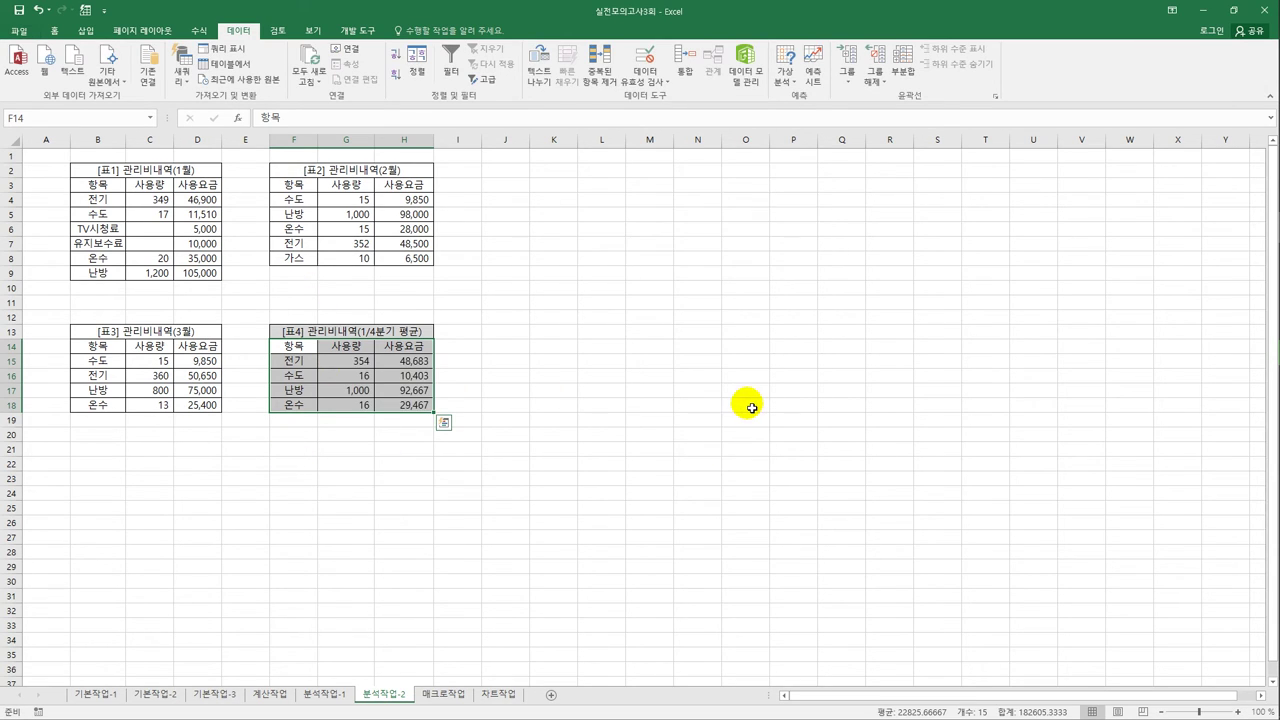
pyautogui.click(609, 521)
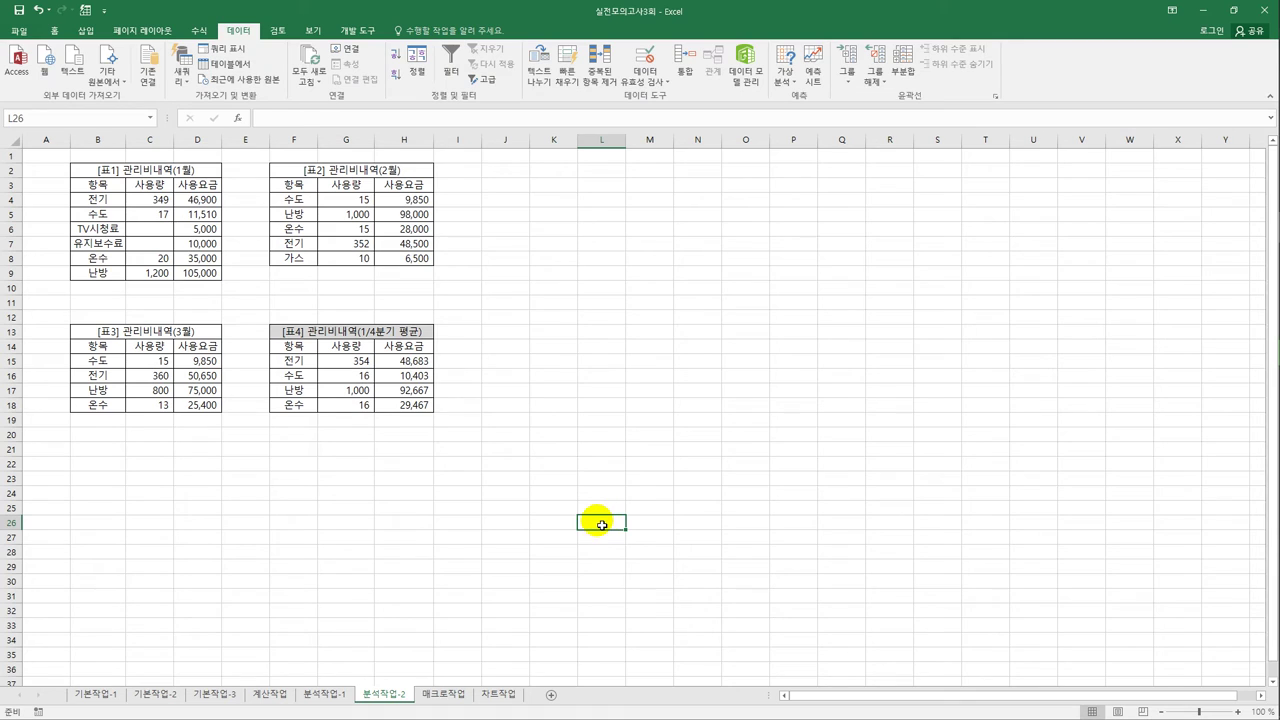
# On the 매크로작업 sheet, start recording a macro named 평균계산.
pyautogui.click(437, 693)
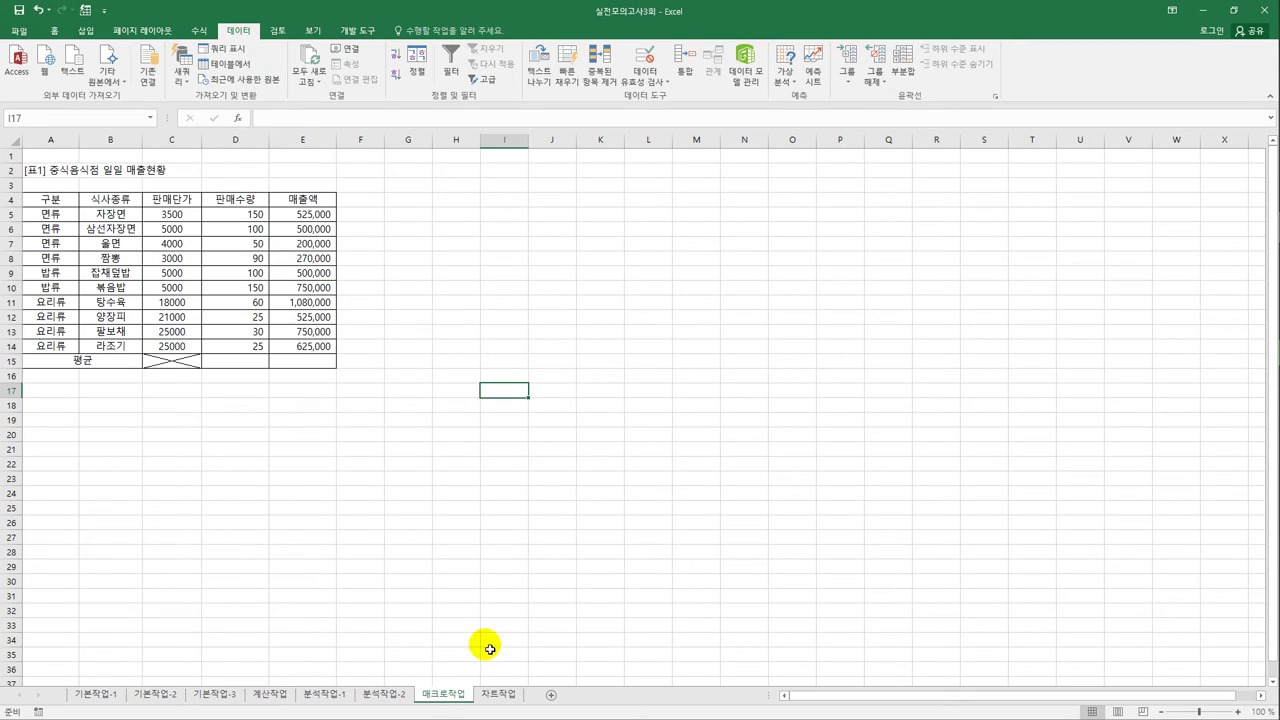
pyautogui.click(527, 318)
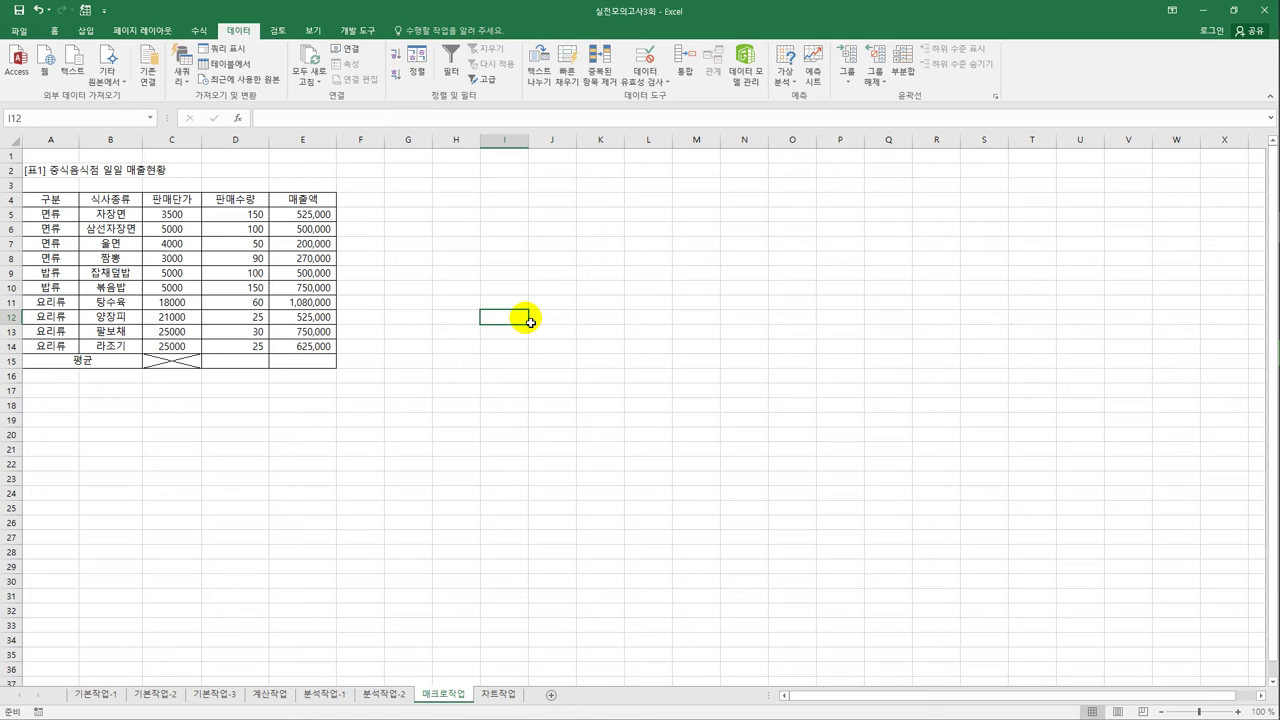
pyautogui.click(357, 30)
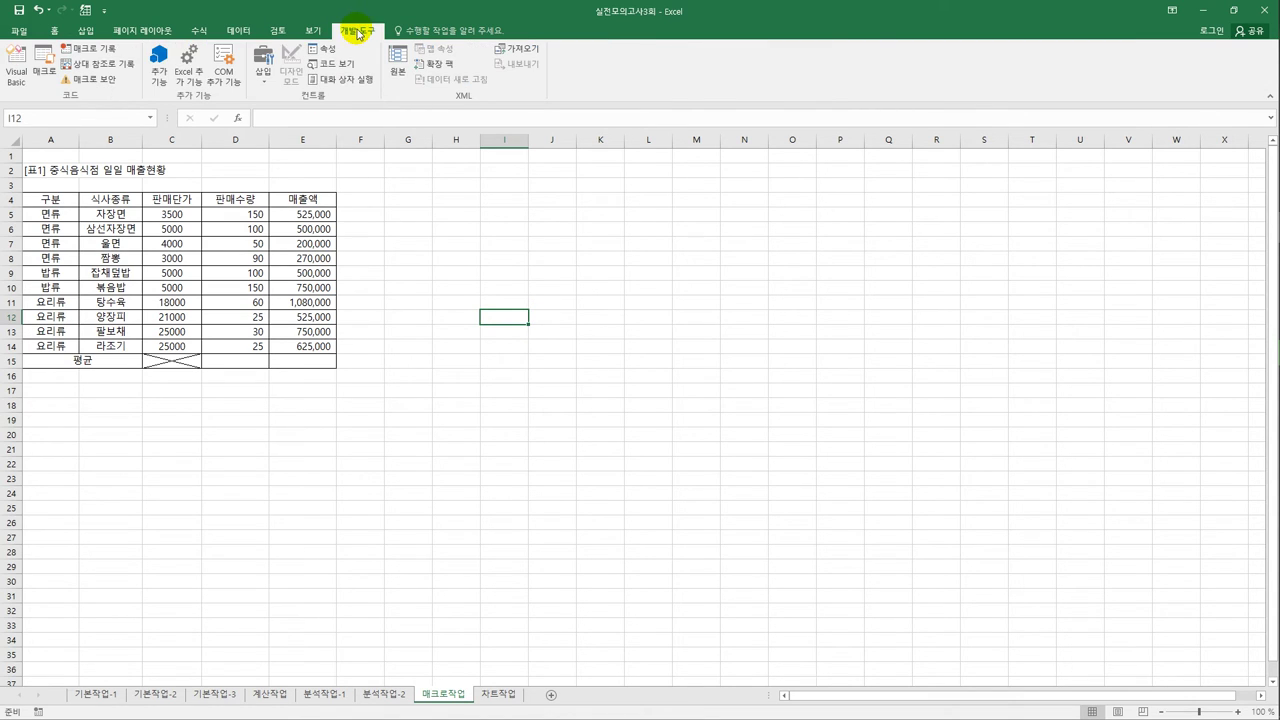
pyautogui.click(90, 48)
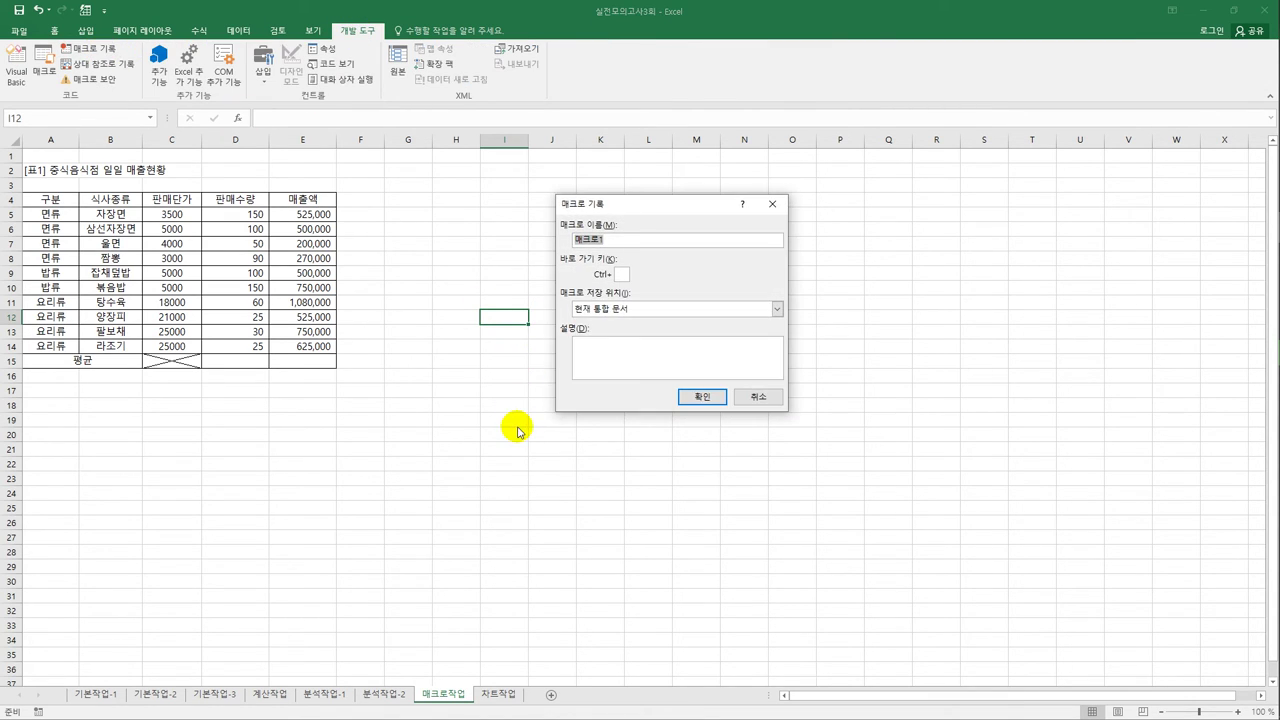
pyautogui.write('평균계산')
pyautogui.press('Return')
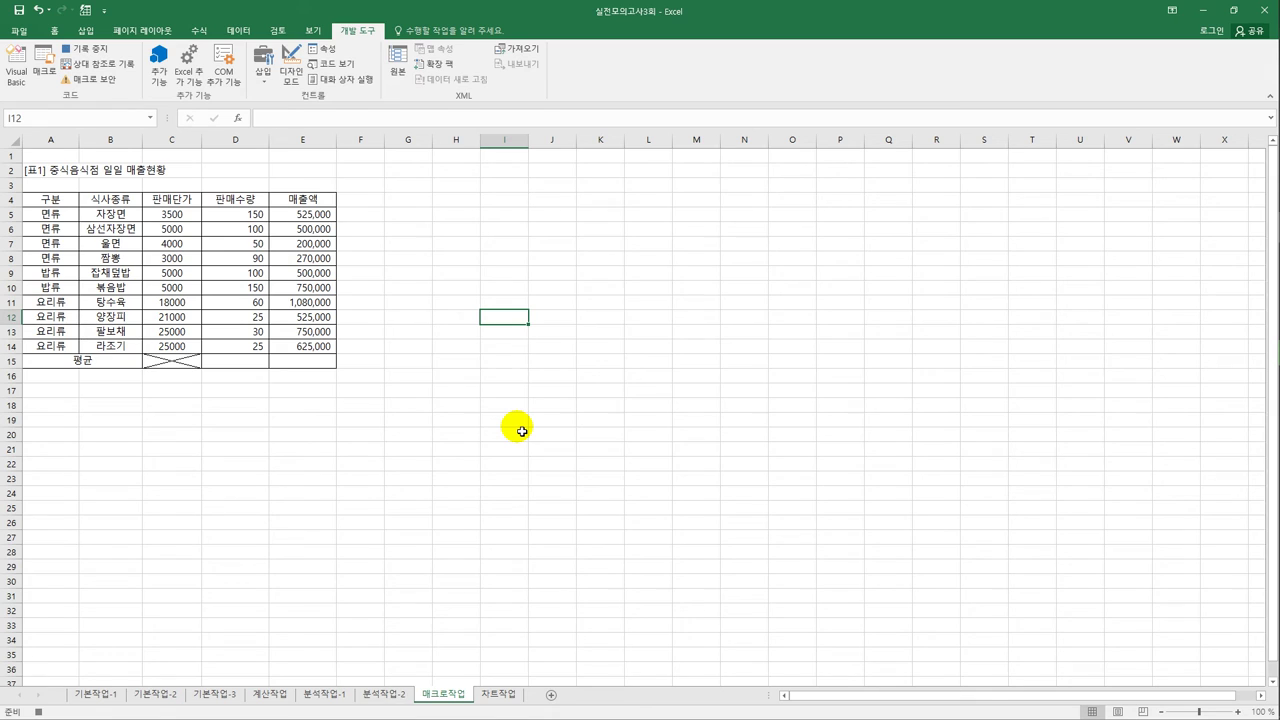
# Fill the 평균 row D15:E15 with the averages of 판매수량 and 매출액, and stop the macro recording.
pyautogui.click(240, 215)
pyautogui.moveTo(258, 238); pyautogui.dragTo(310, 375)
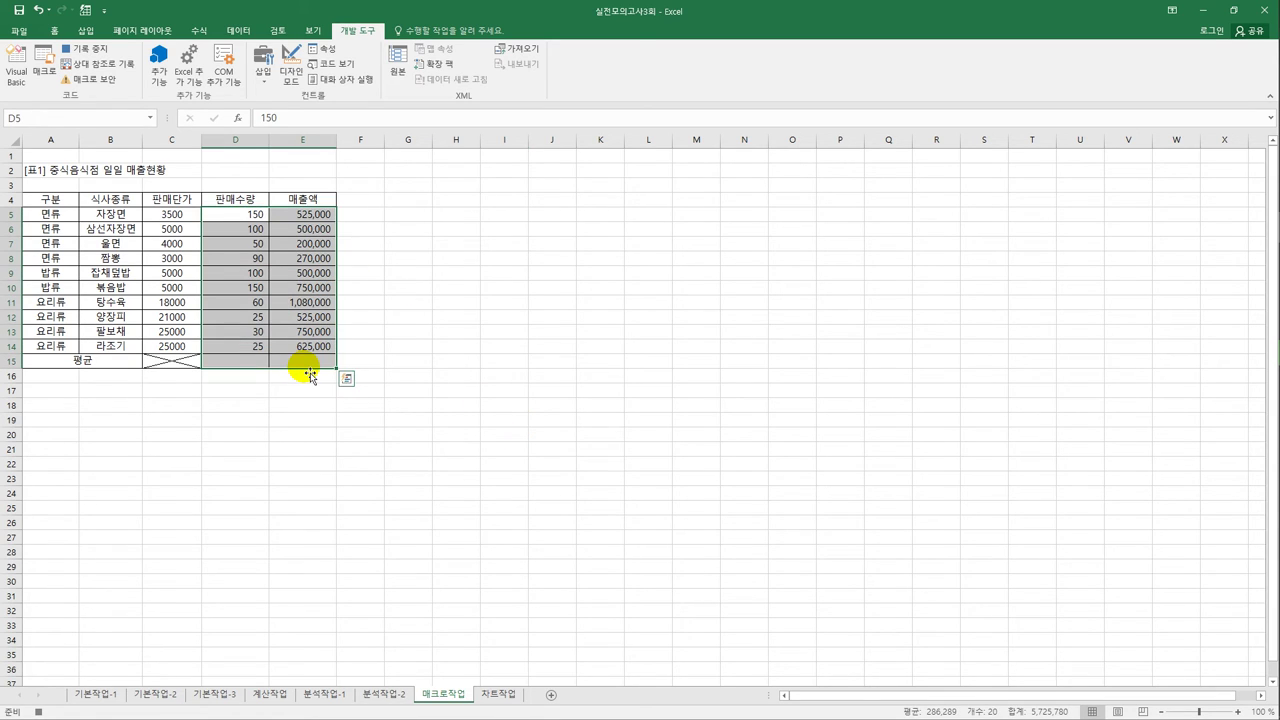
pyautogui.click(195, 31)
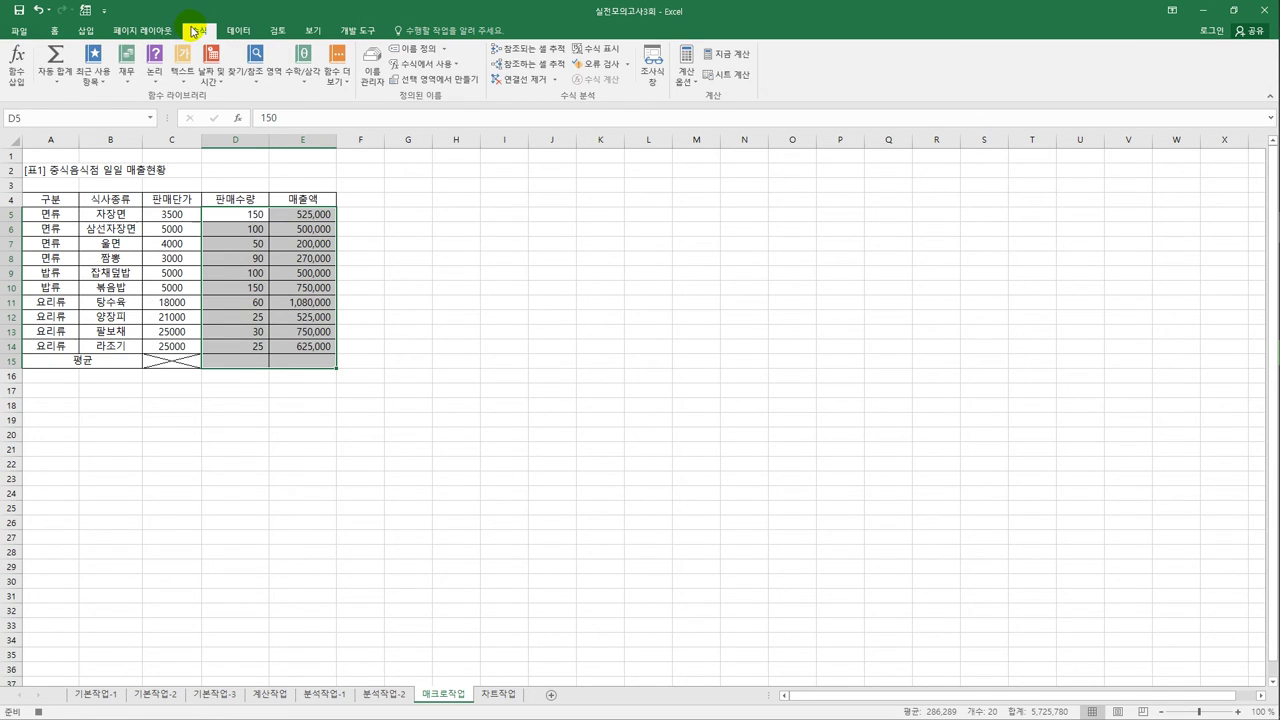
pyautogui.click(56, 74)
pyautogui.click(66, 112)
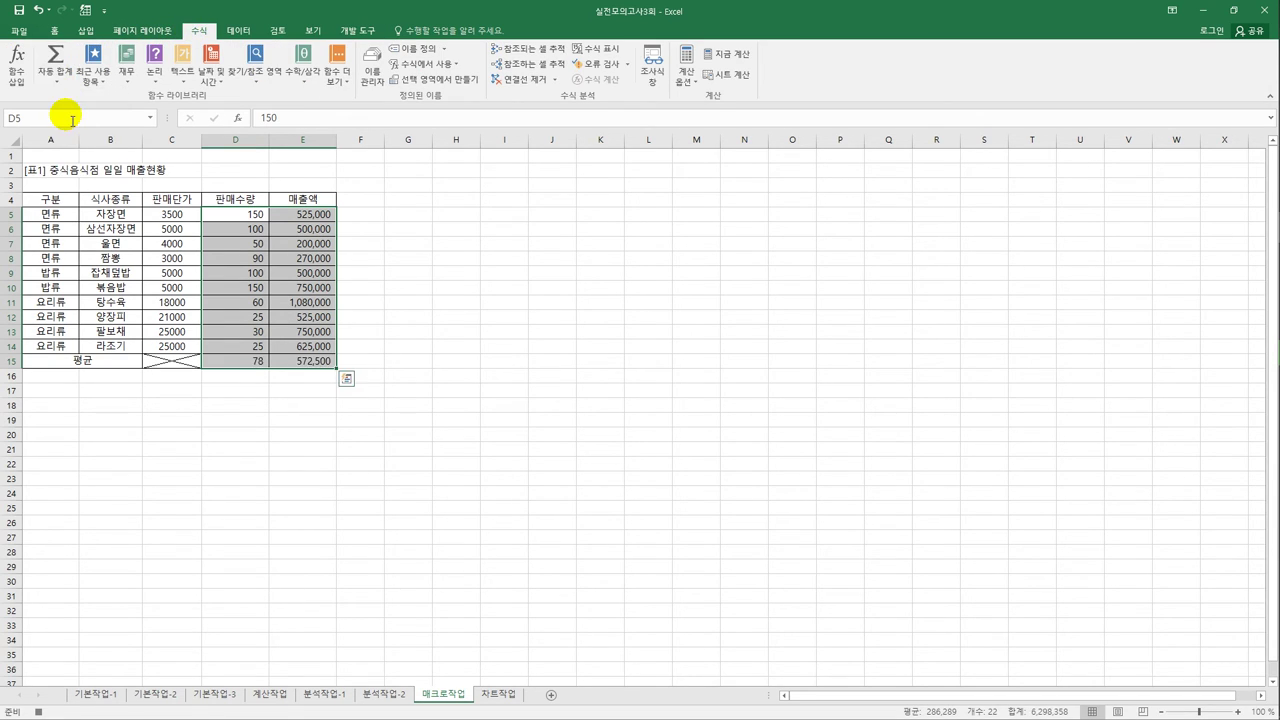
pyautogui.click(331, 366)
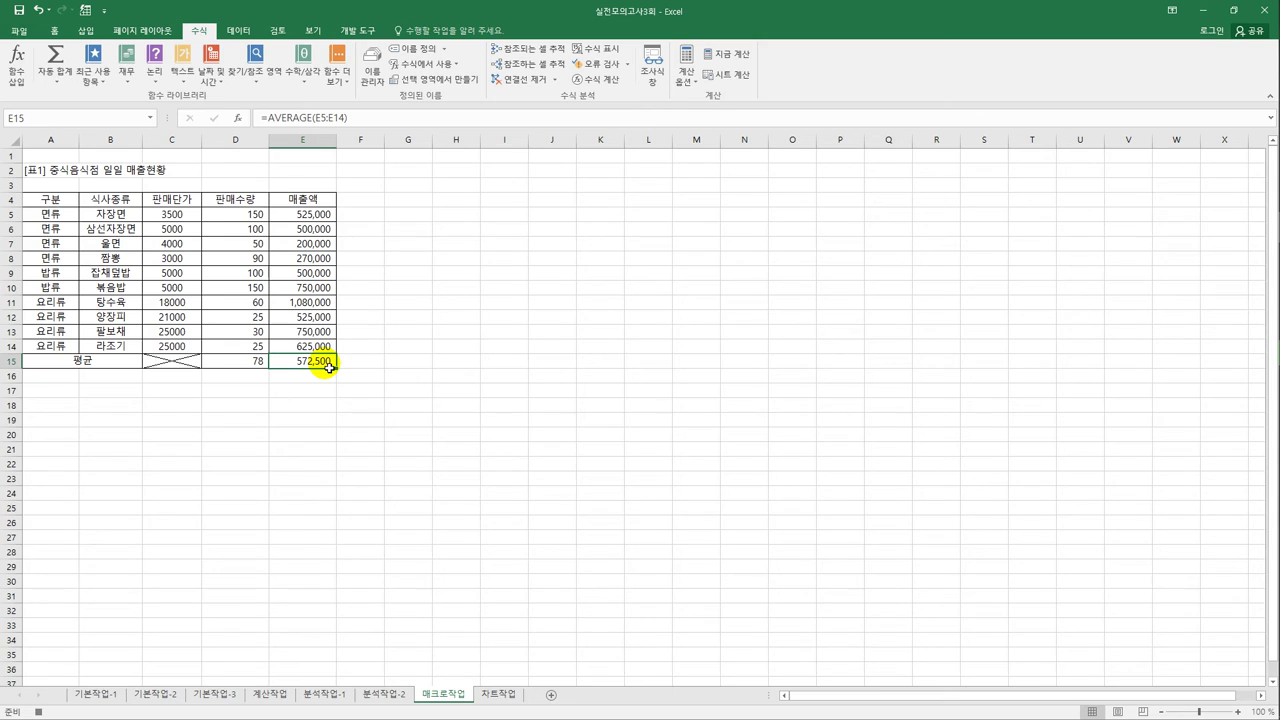
pyautogui.click(356, 31)
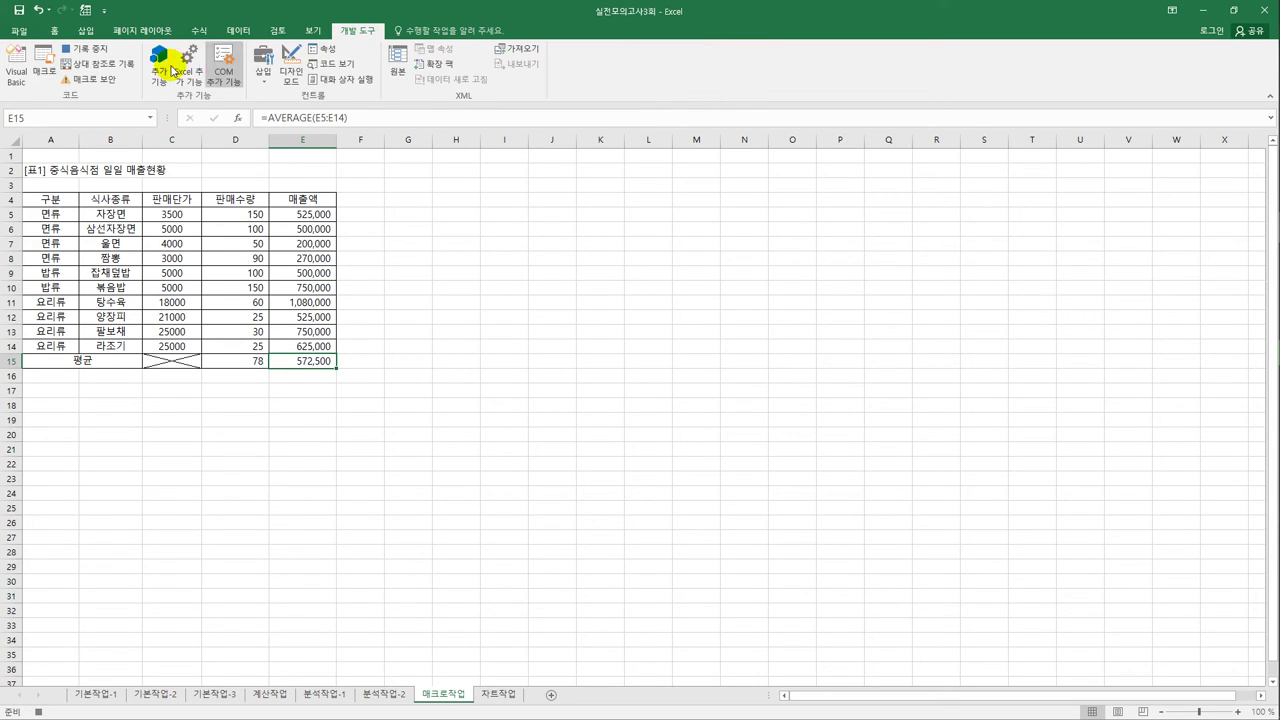
pyautogui.click(98, 50)
pyautogui.click(427, 408)
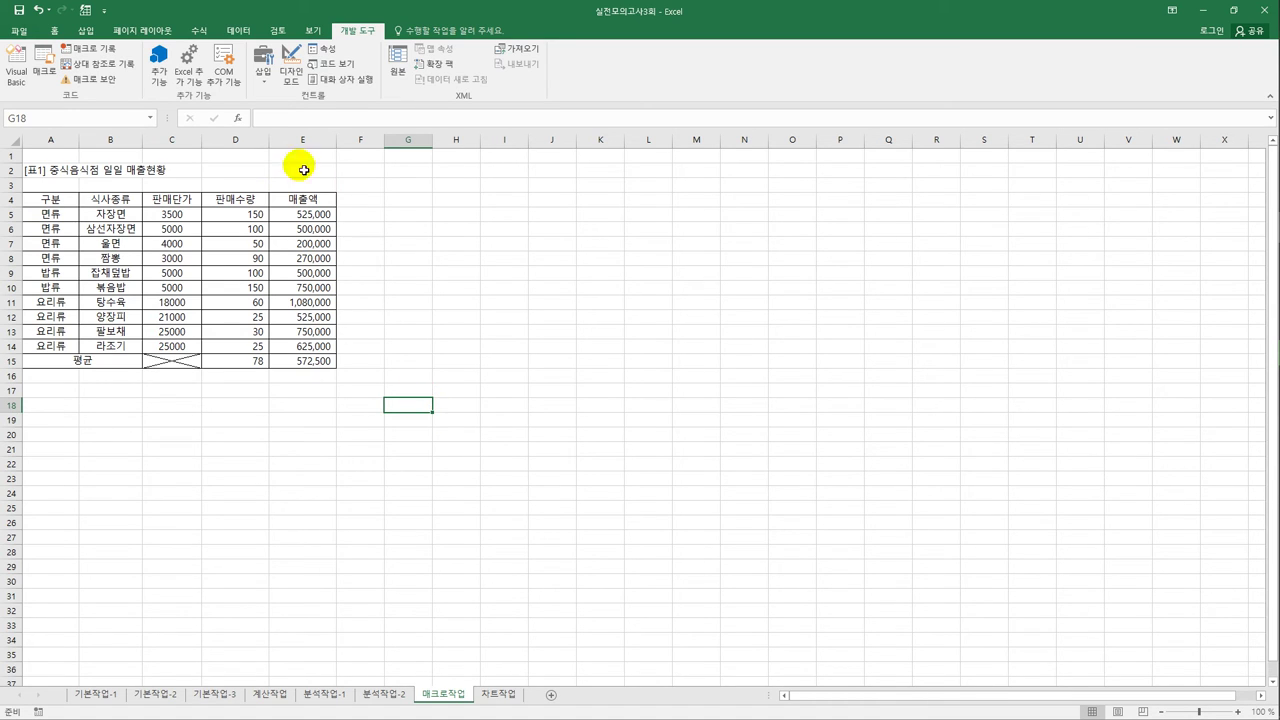
# Insert a sun (해) shape covering cells G4:H7.
pyautogui.click(86, 31)
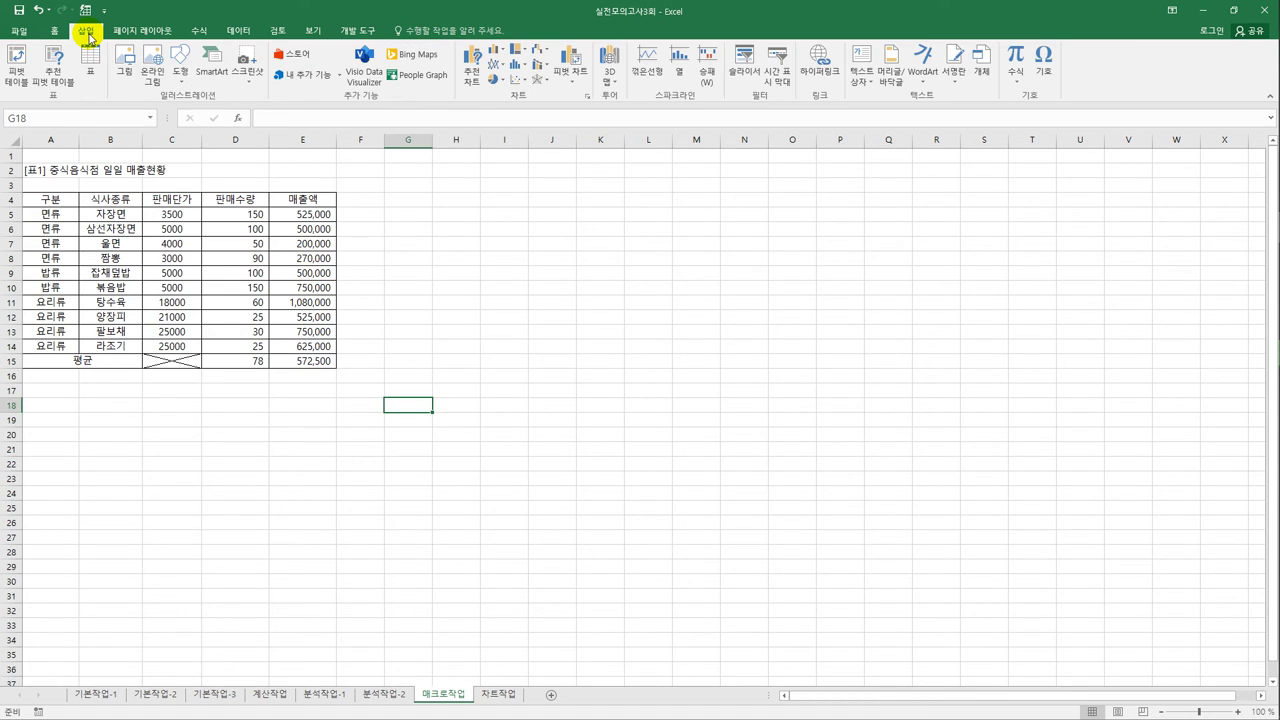
pyautogui.click(181, 70)
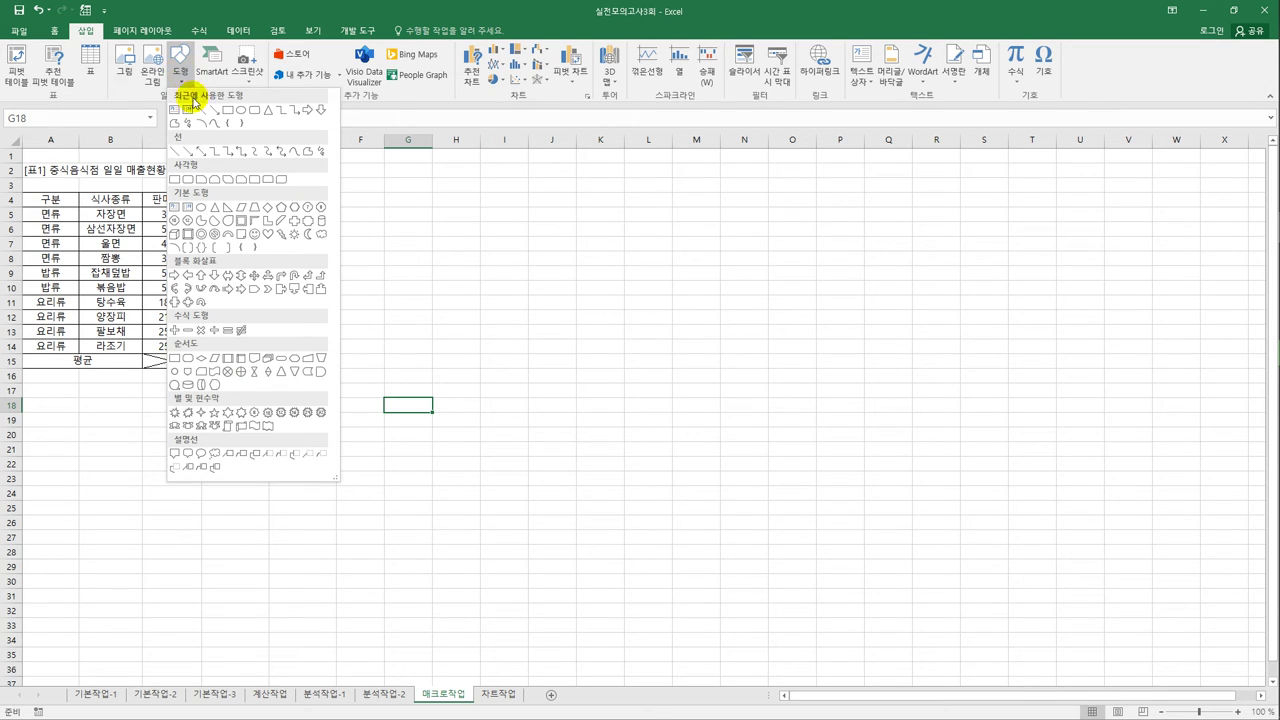
pyautogui.click(296, 234)
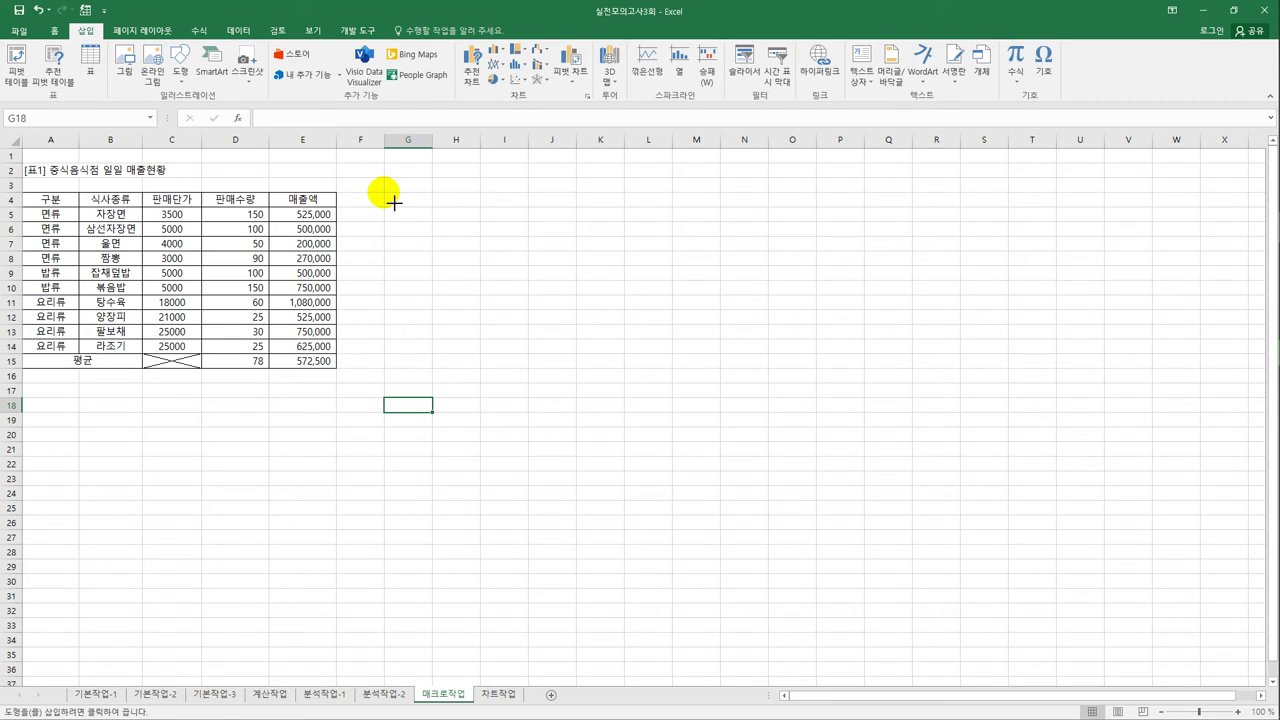
pyautogui.moveTo(386, 193)
pyautogui.mouseDown()
pyautogui.moveTo(451, 237)
pyautogui.moveTo(472, 232)
pyautogui.moveTo(462, 251)
pyautogui.mouseUp()
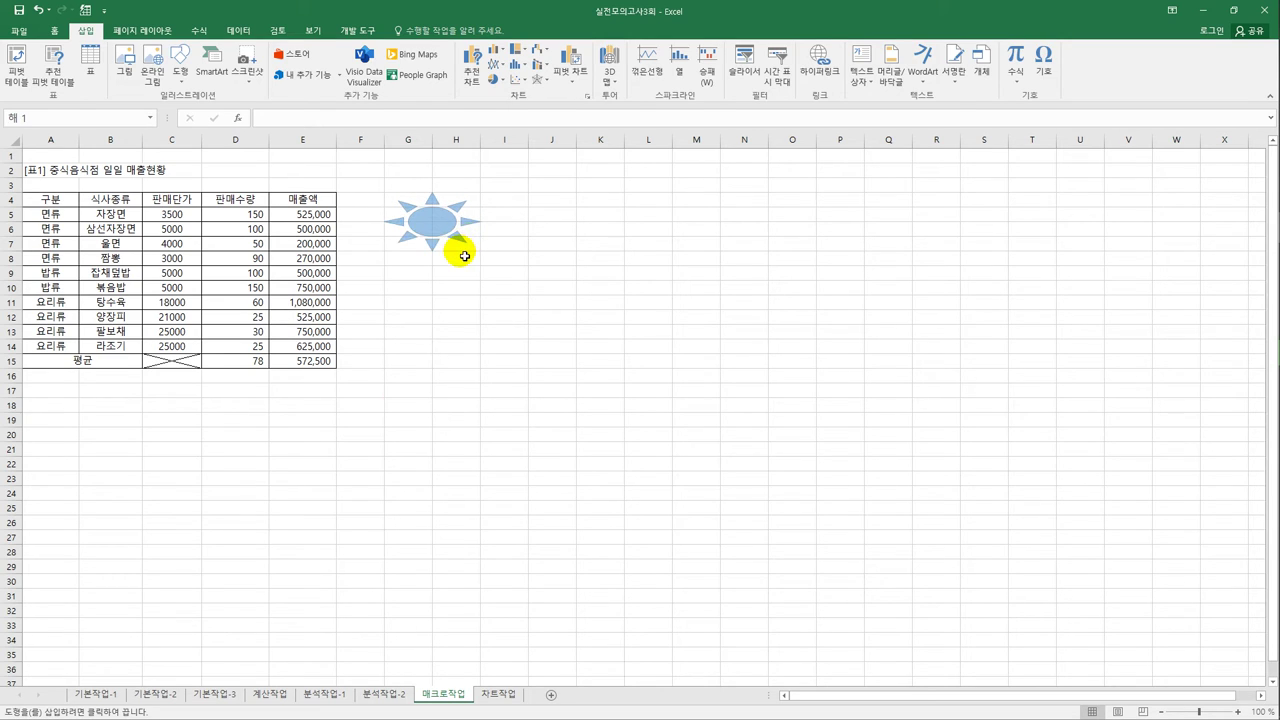
pyautogui.moveTo(507, 200); pyautogui.dragTo(506, 243)
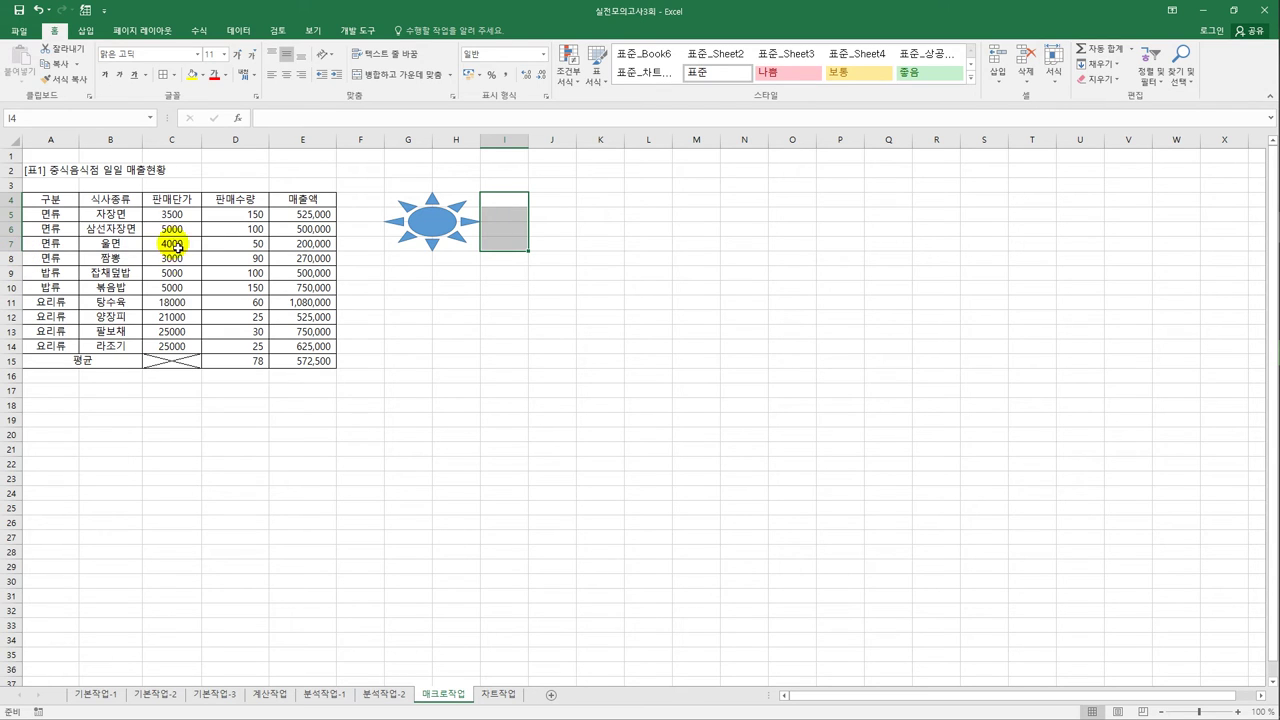
# Assign the 평균계산 macro to the sun shape and label the shape 평균.
pyautogui.rightClick(432, 235)
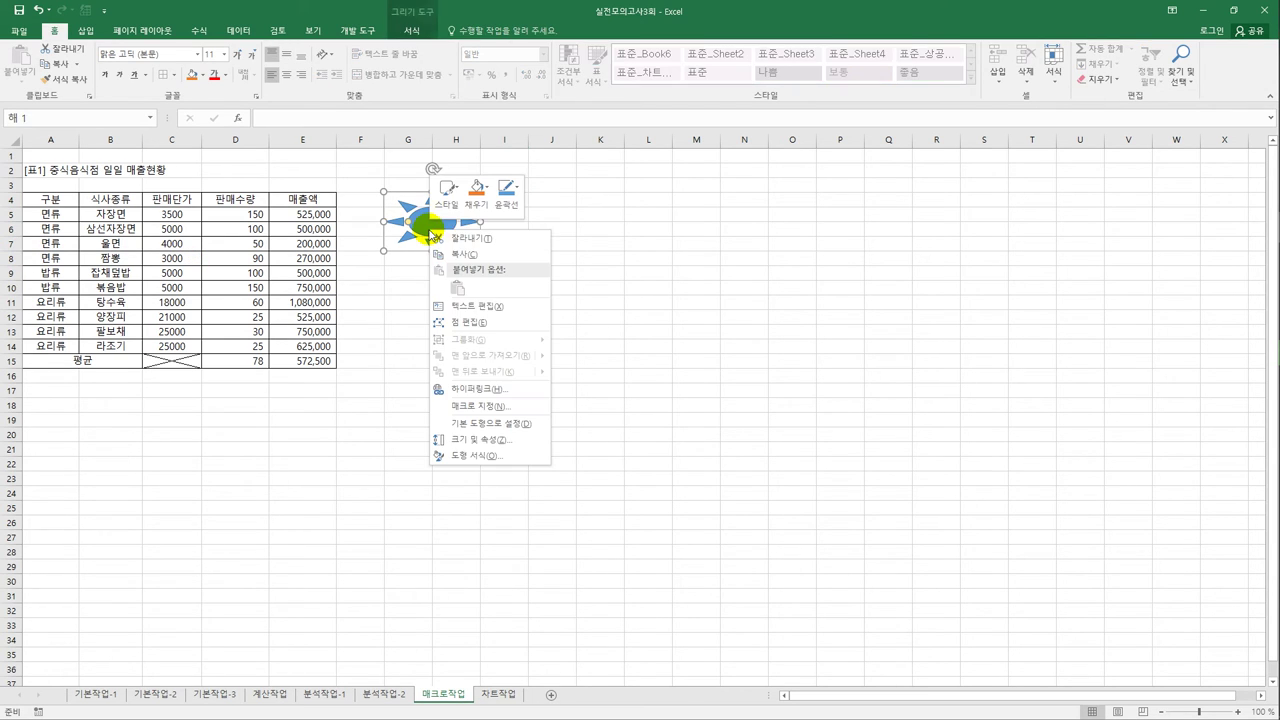
pyautogui.click(486, 405)
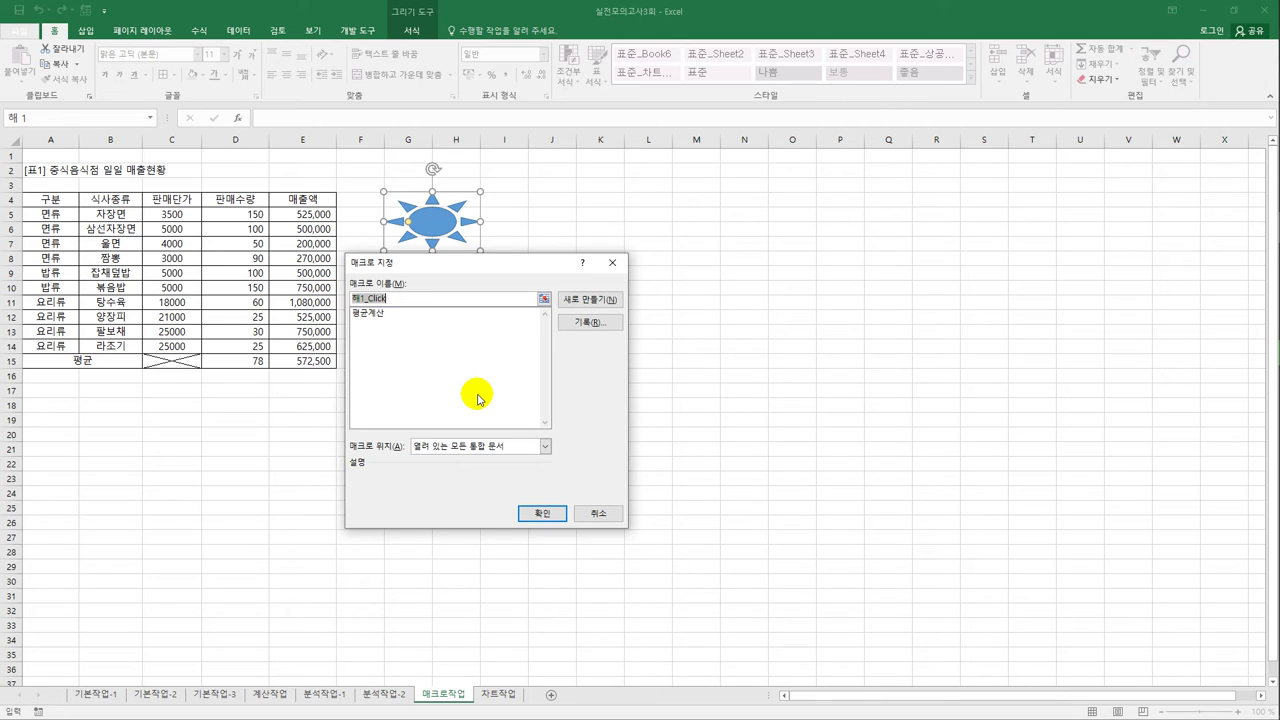
pyautogui.click(379, 315)
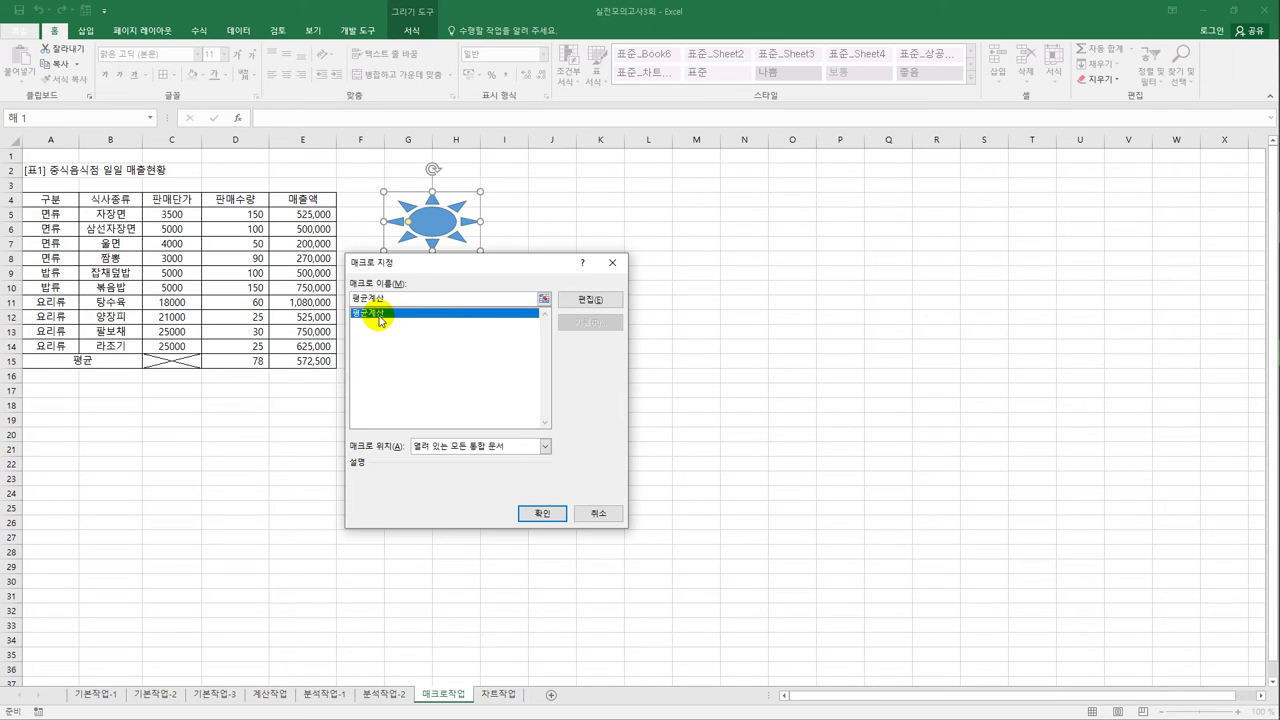
pyautogui.click(533, 514)
pyautogui.write('평균')
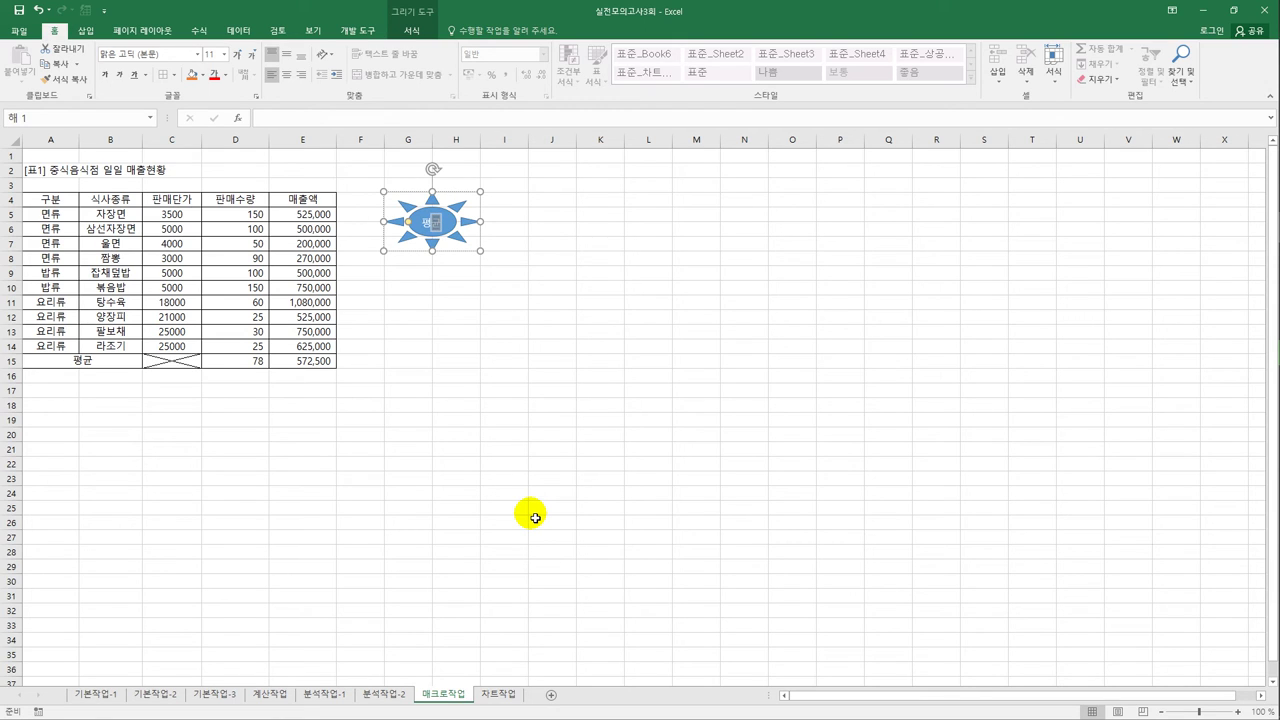
pyautogui.click(530, 509)
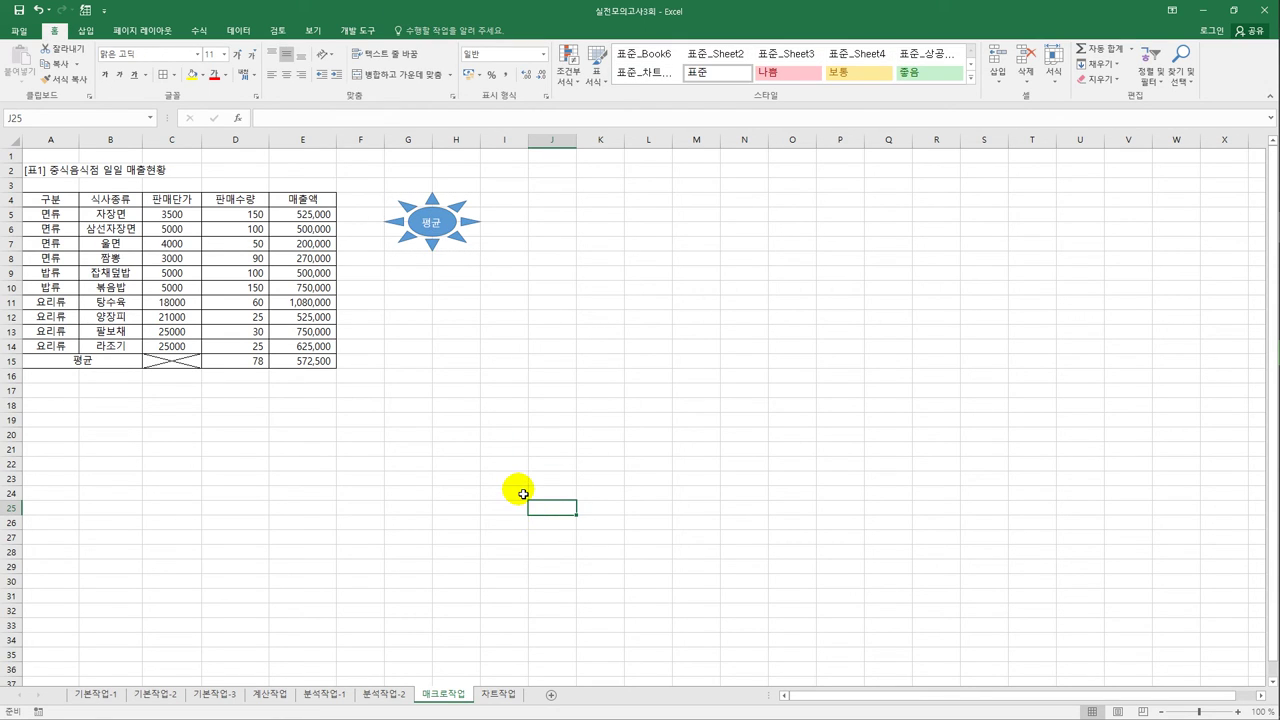
# Start recording a macro named 서식지정 on the 매크로작업 sheet.
pyautogui.click(531, 244)
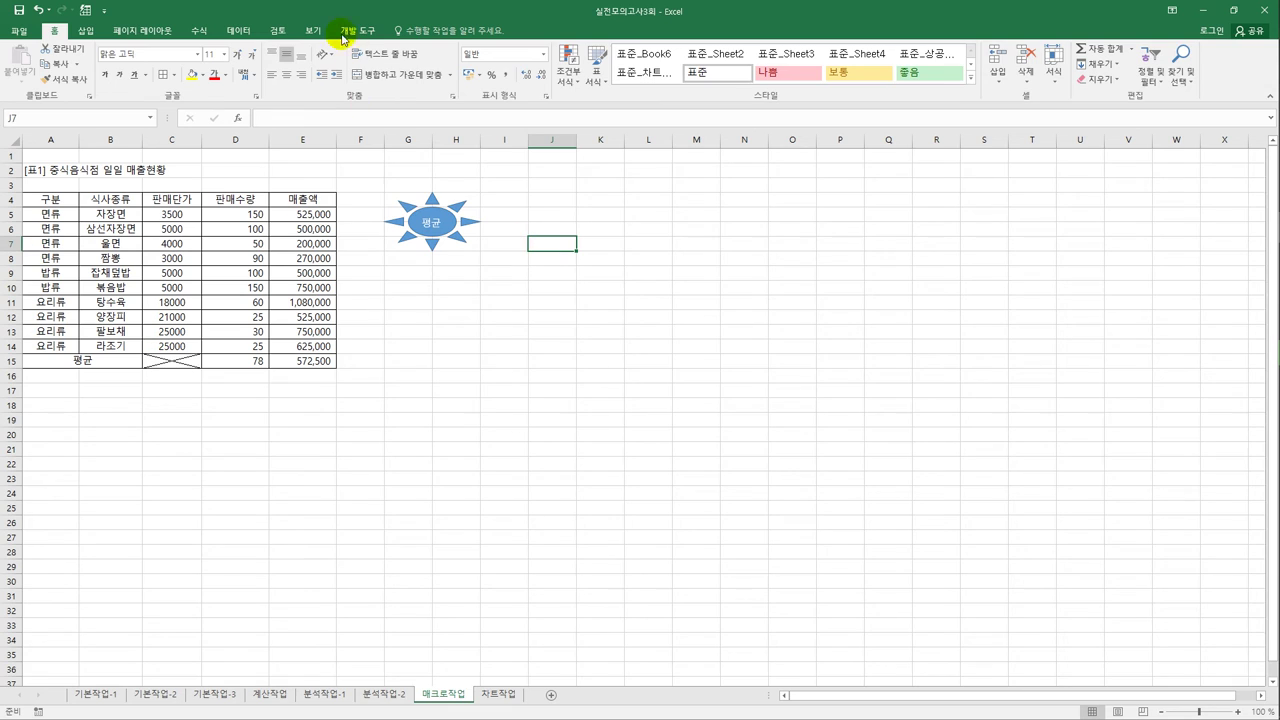
pyautogui.click(342, 32)
pyautogui.click(93, 48)
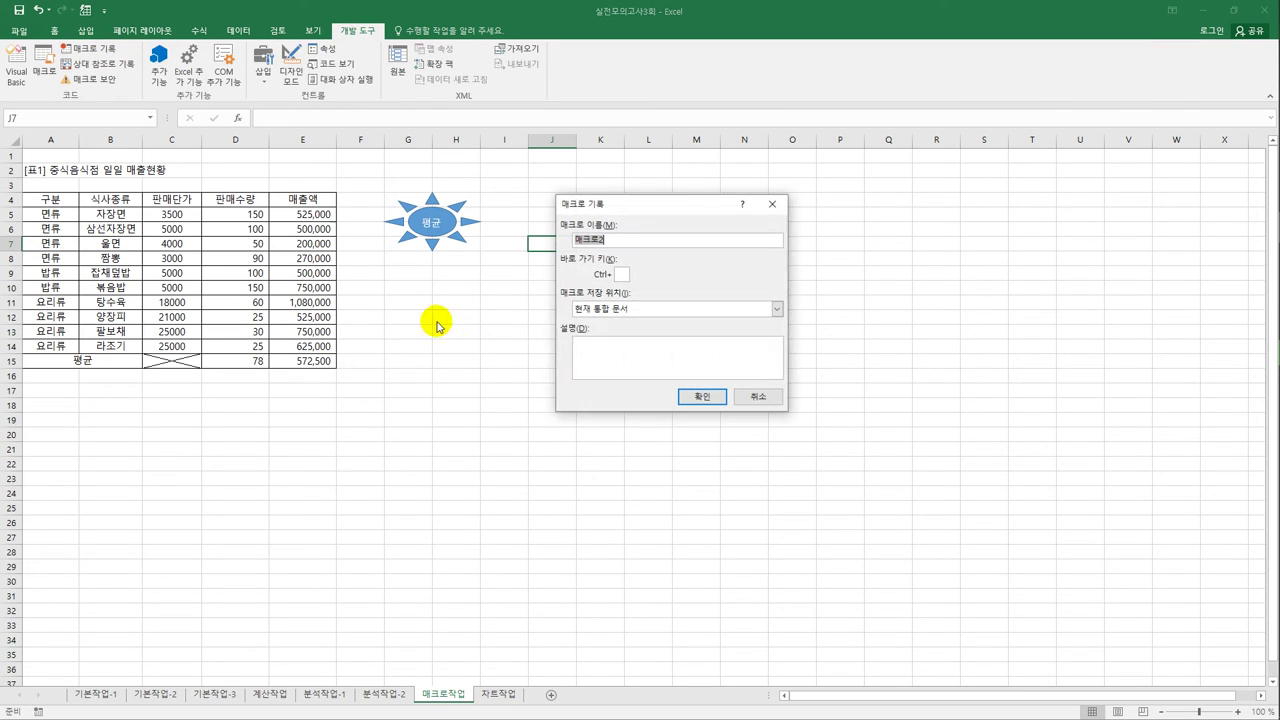
pyautogui.write('ㅍ')
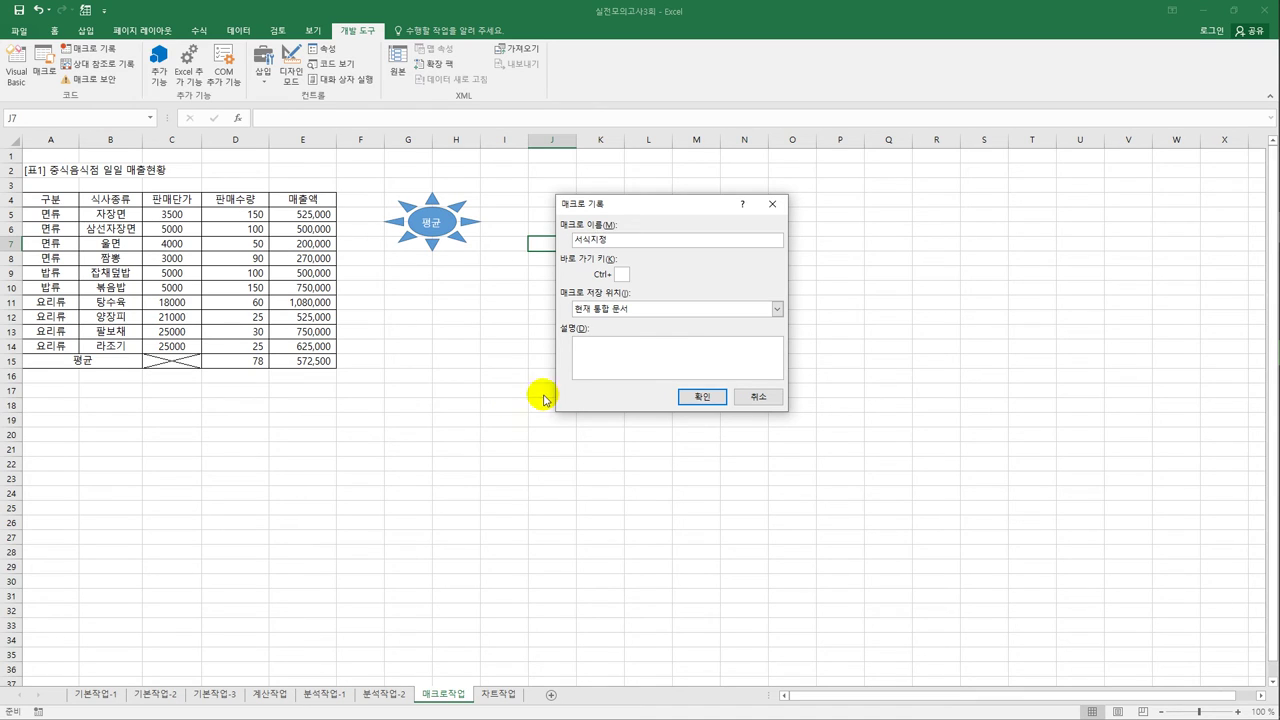
pyautogui.click(701, 396)
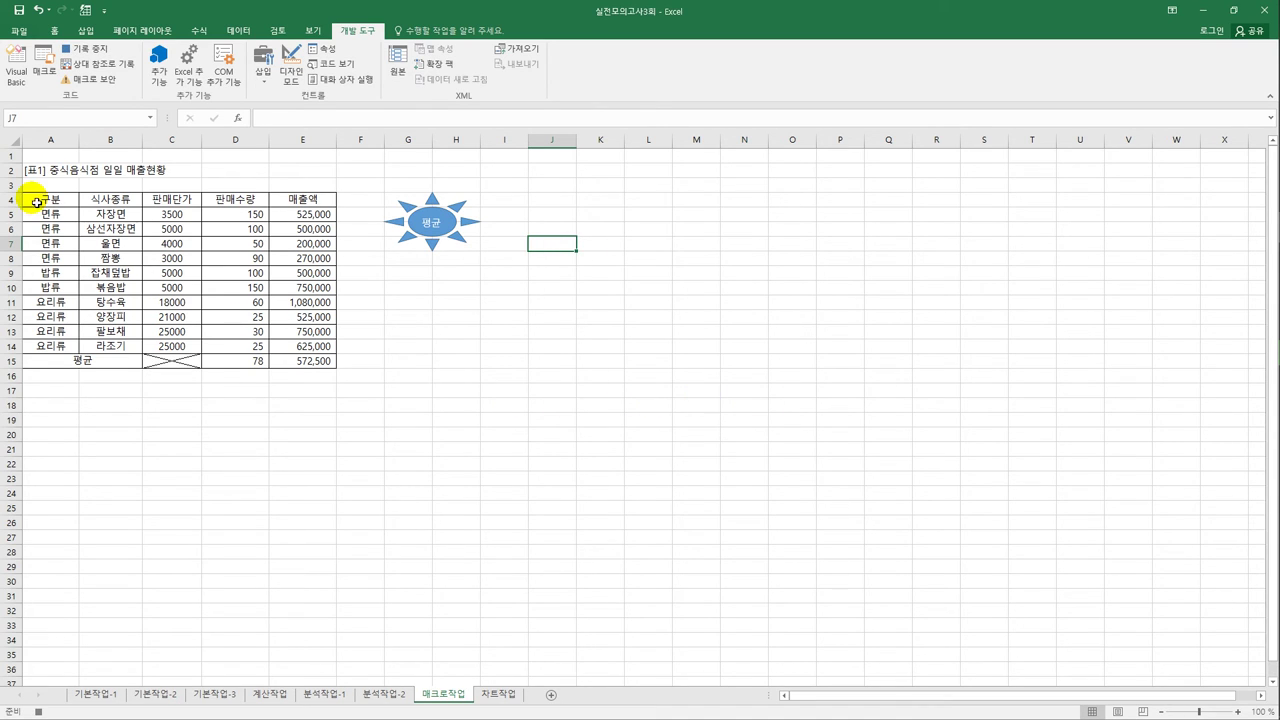
# Format the header cells A4:E4 as bold with the standard blue fill and a white font.
pyautogui.moveTo(32, 197); pyautogui.dragTo(286, 199)
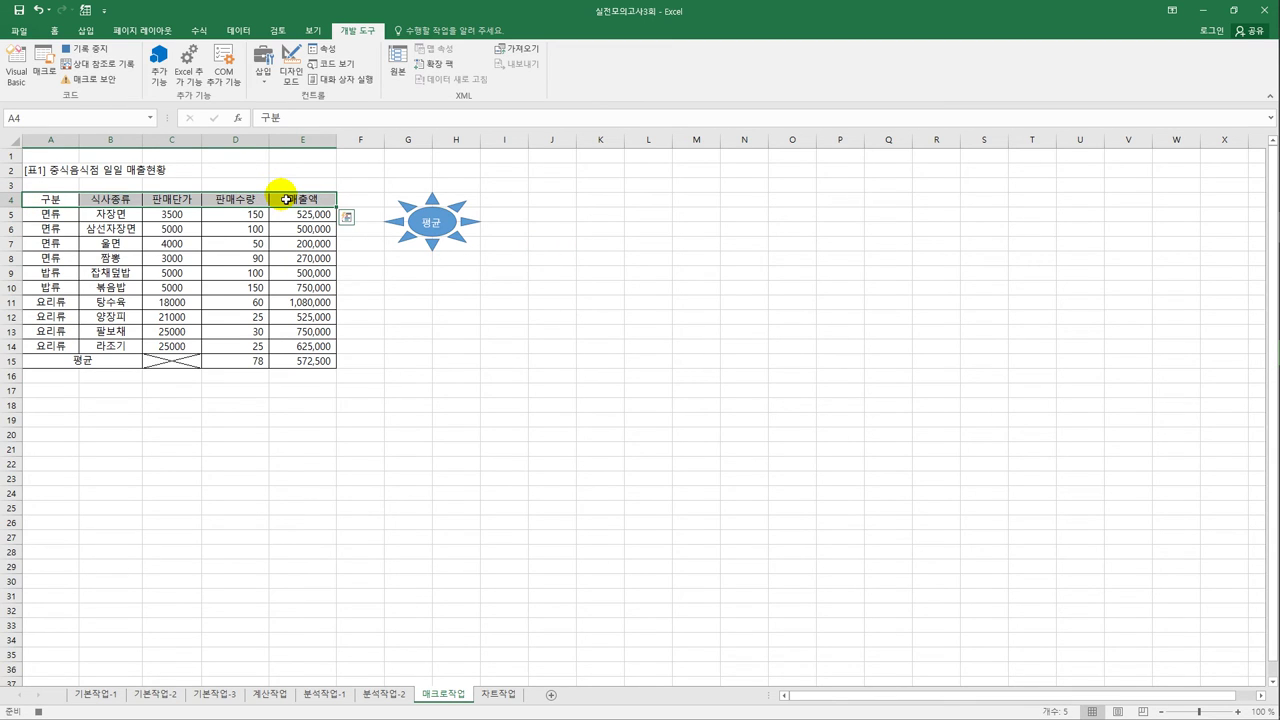
pyautogui.click(55, 31)
pyautogui.click(105, 77)
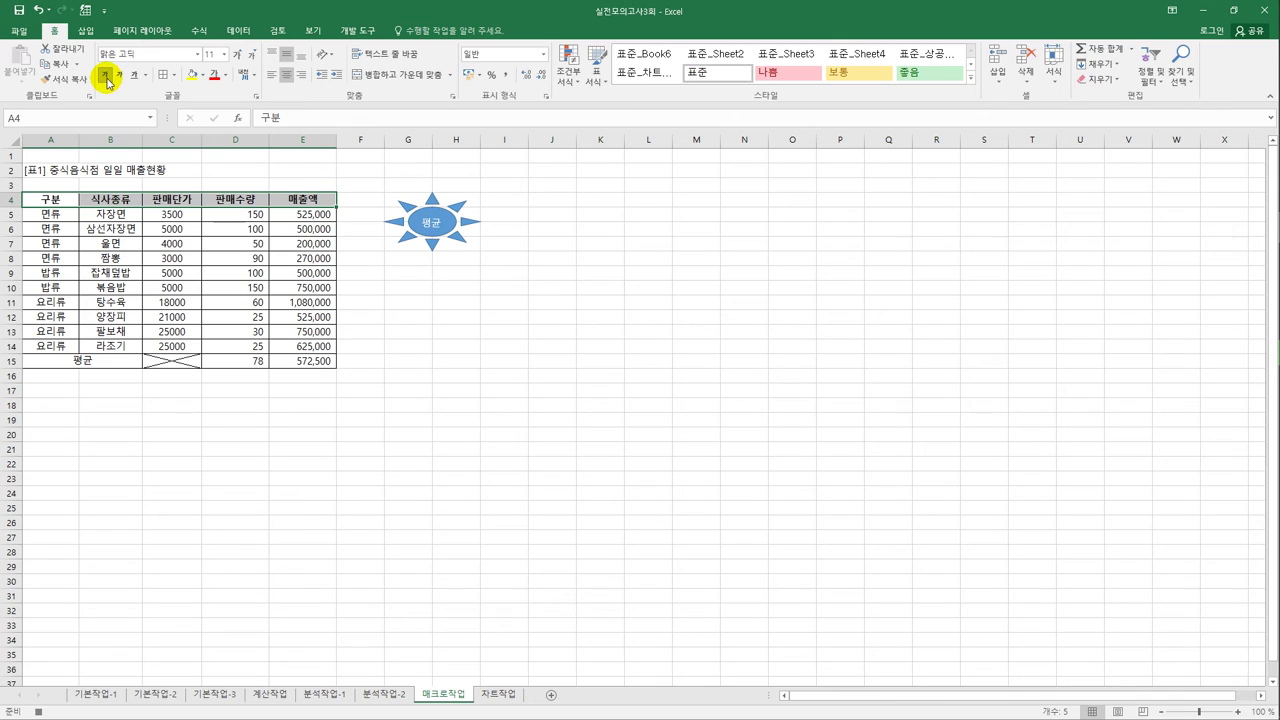
pyautogui.click(202, 75)
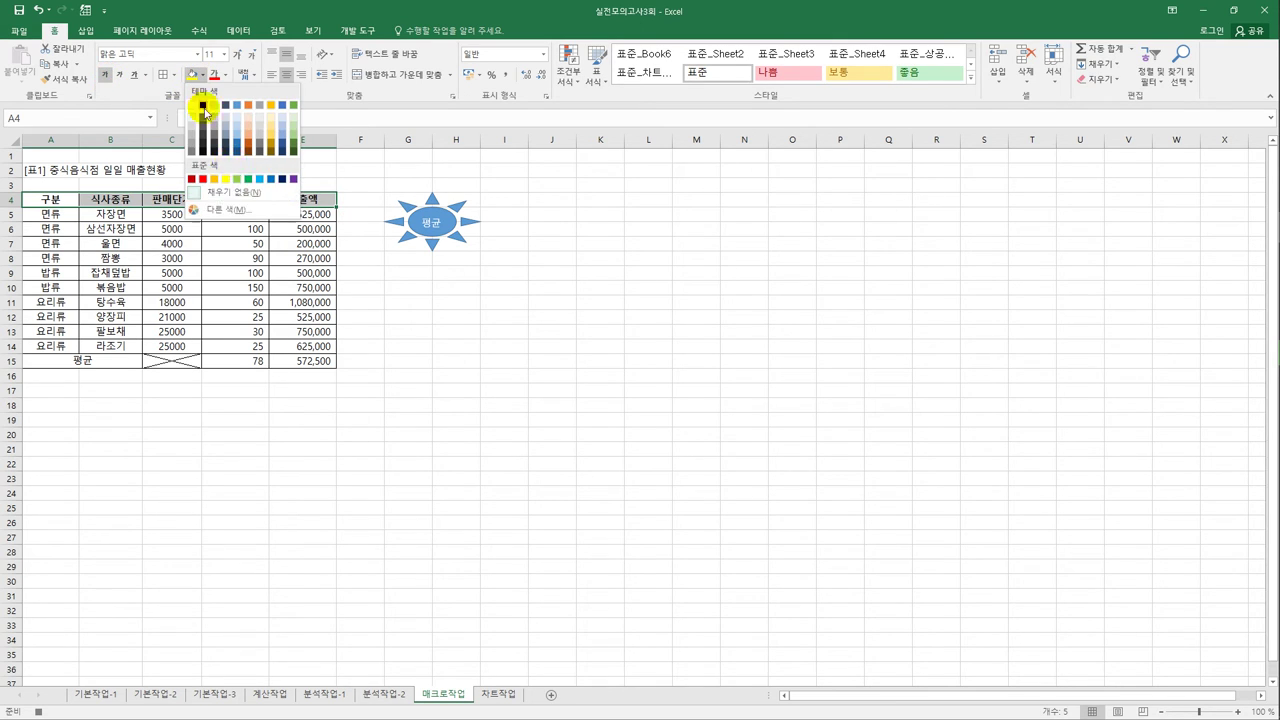
pyautogui.click(271, 180)
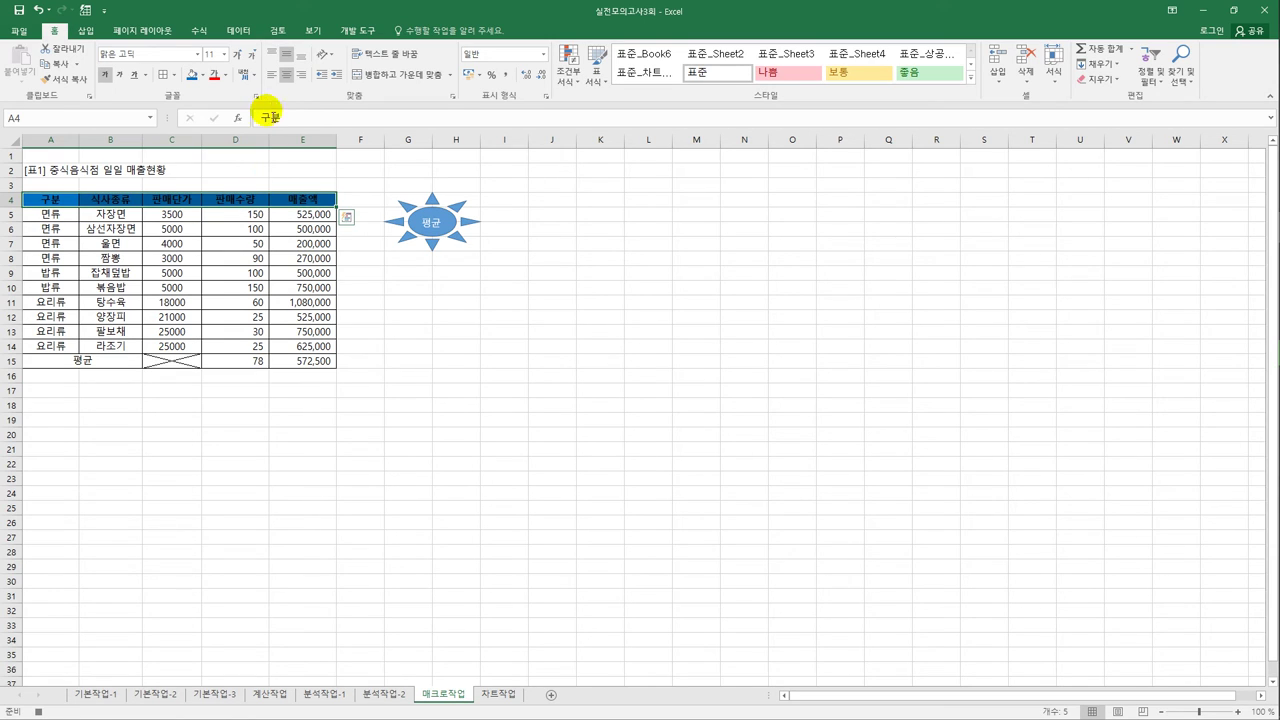
pyautogui.click(228, 80)
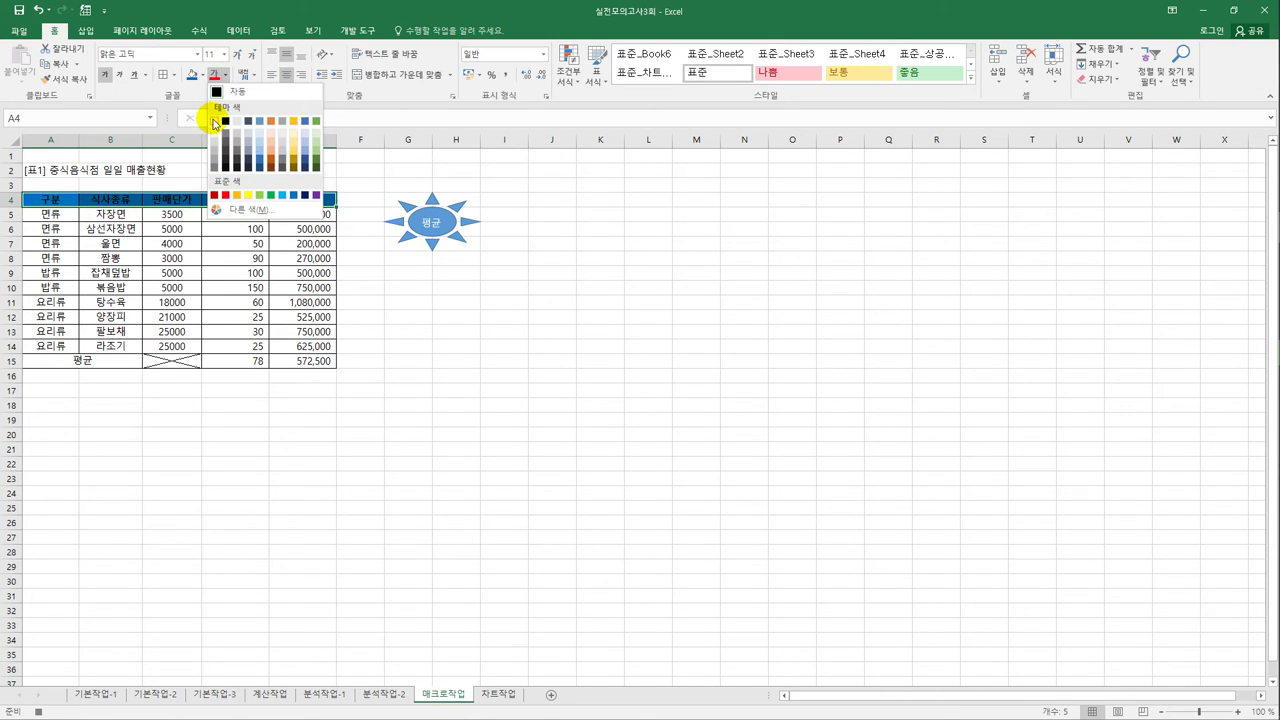
pyautogui.click(208, 110)
# Stop recording the 서식지정 macro.
pyautogui.click(297, 202)
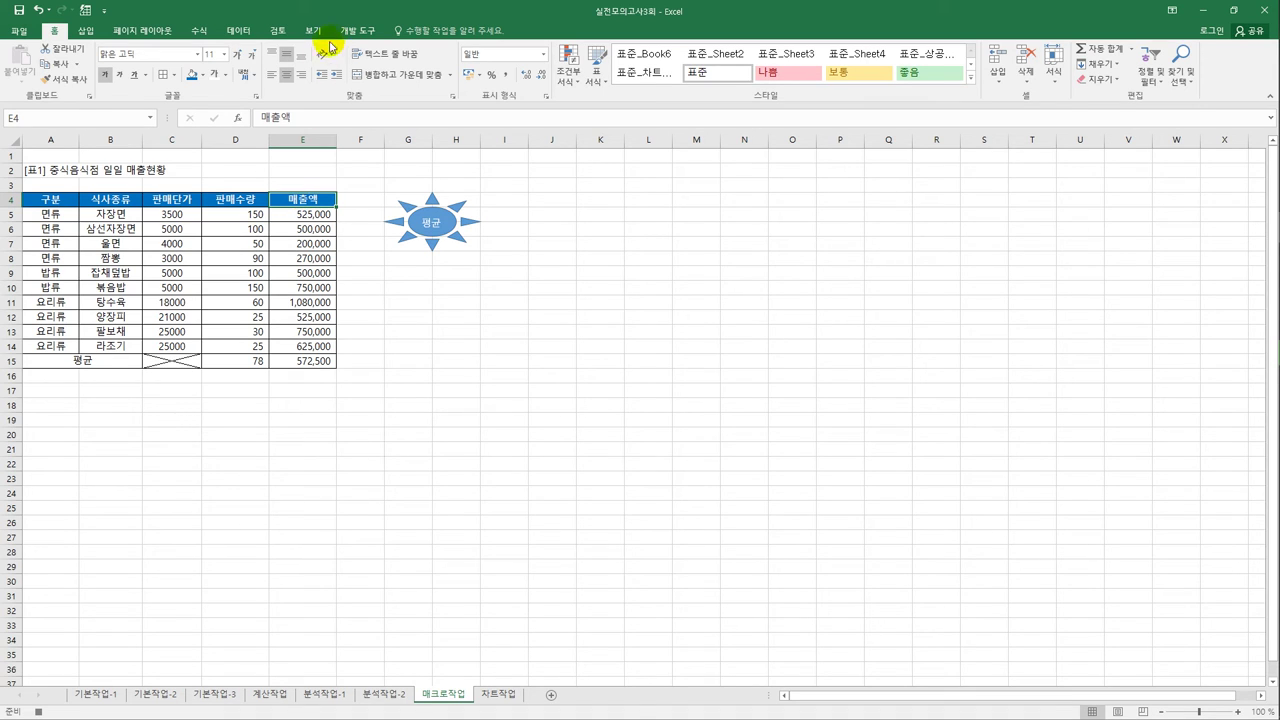
pyautogui.click(357, 30)
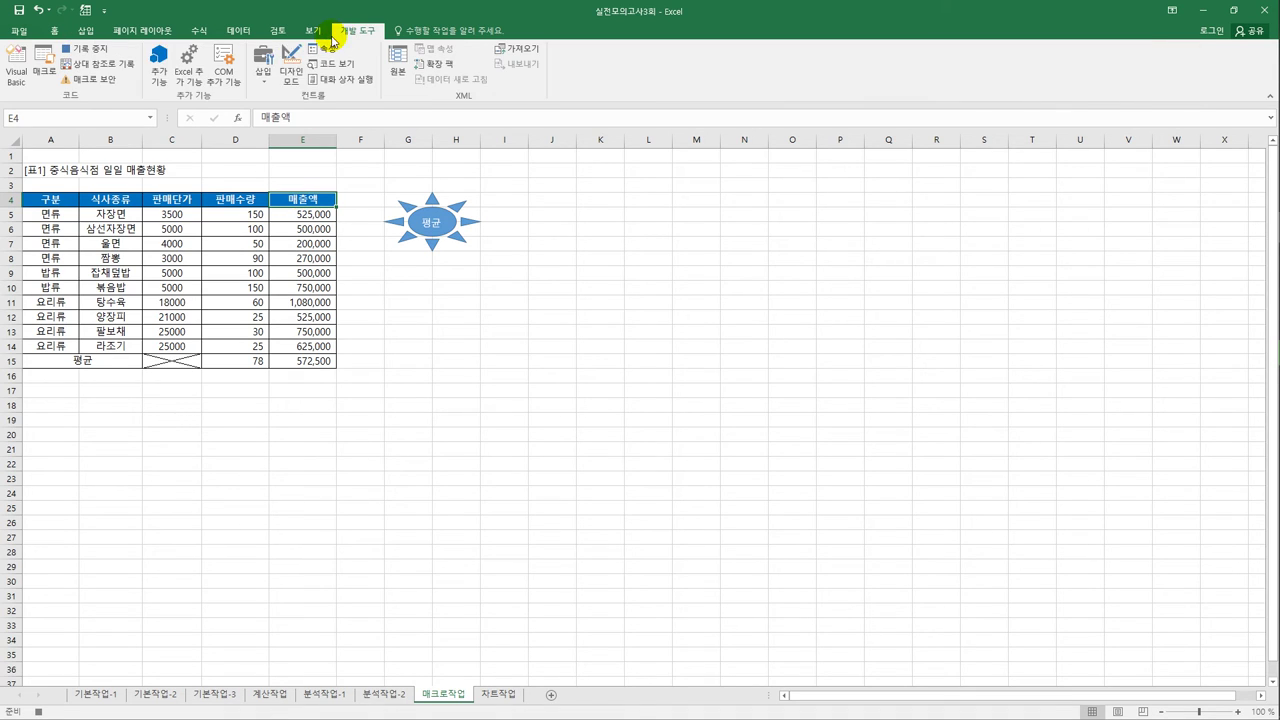
pyautogui.click(104, 52)
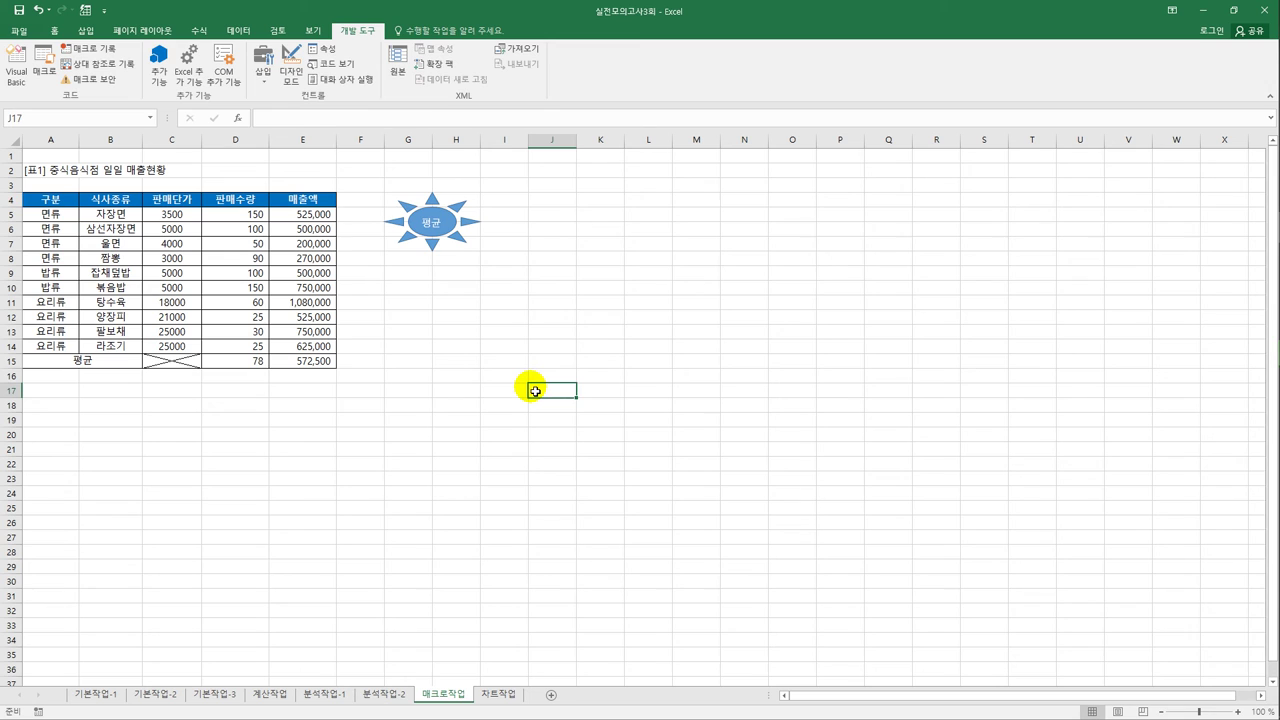
# Insert a heart (하트) shape covering cells G9:H12.
pyautogui.click(86, 30)
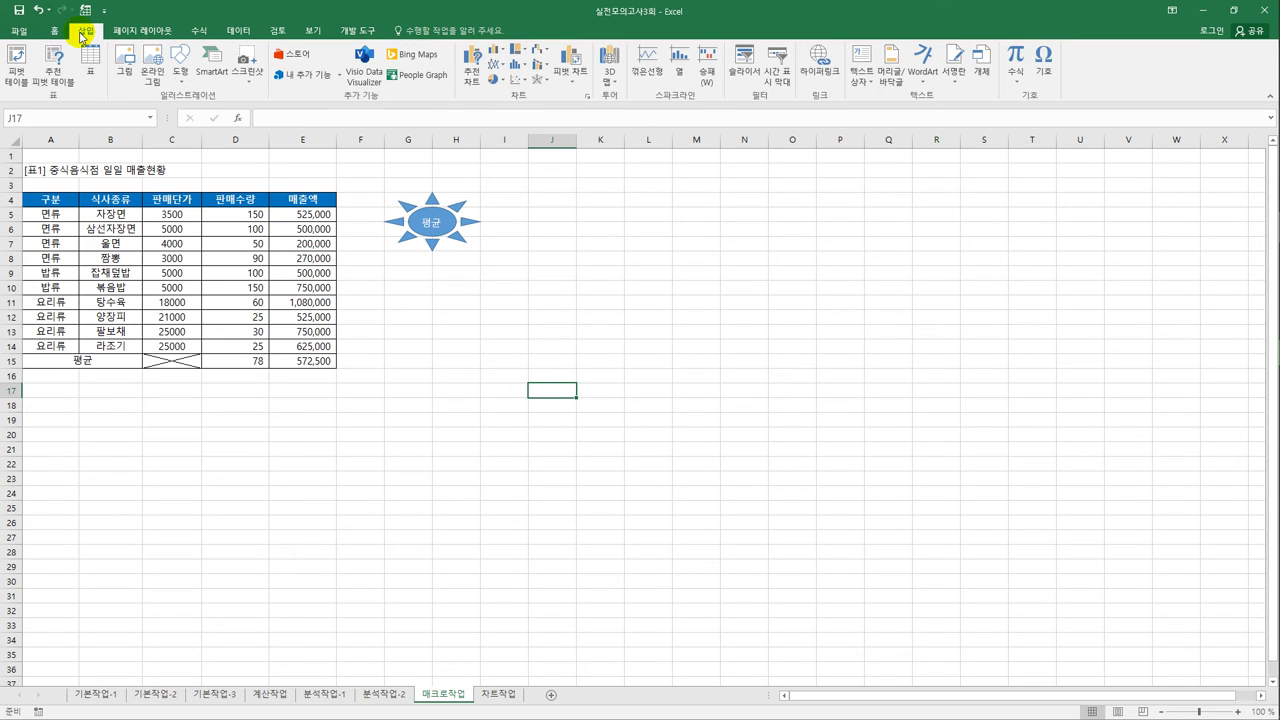
pyautogui.click(182, 70)
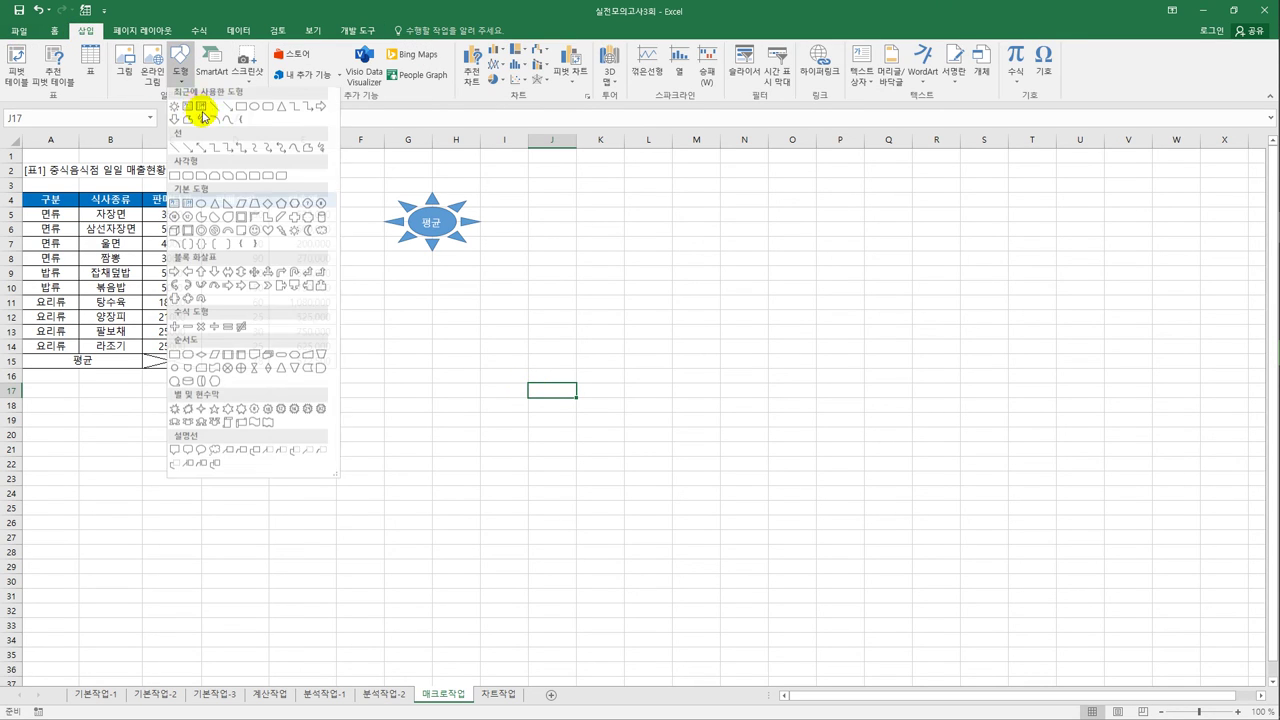
pyautogui.click(266, 233)
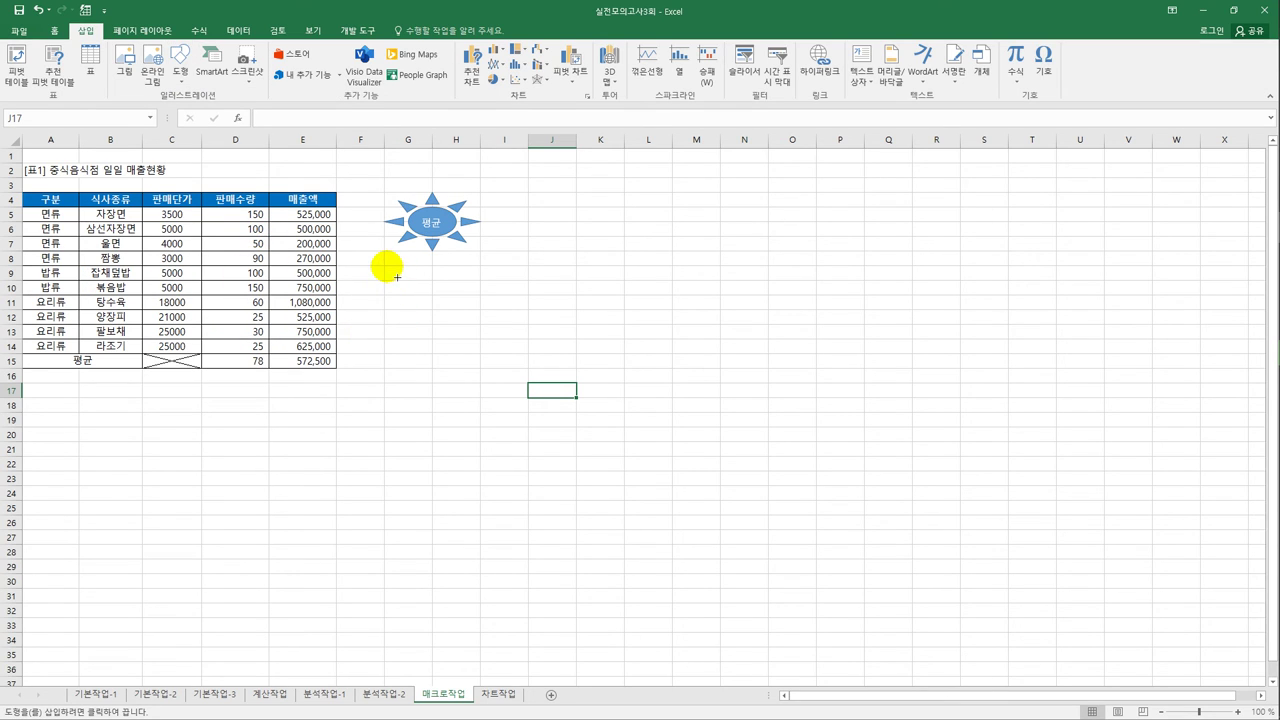
pyautogui.moveTo(384, 266)
pyautogui.mouseDown()
pyautogui.moveTo(480, 294)
pyautogui.moveTo(480, 324)
pyautogui.mouseUp()
pyautogui.moveTo(506, 272); pyautogui.dragTo(512, 316)
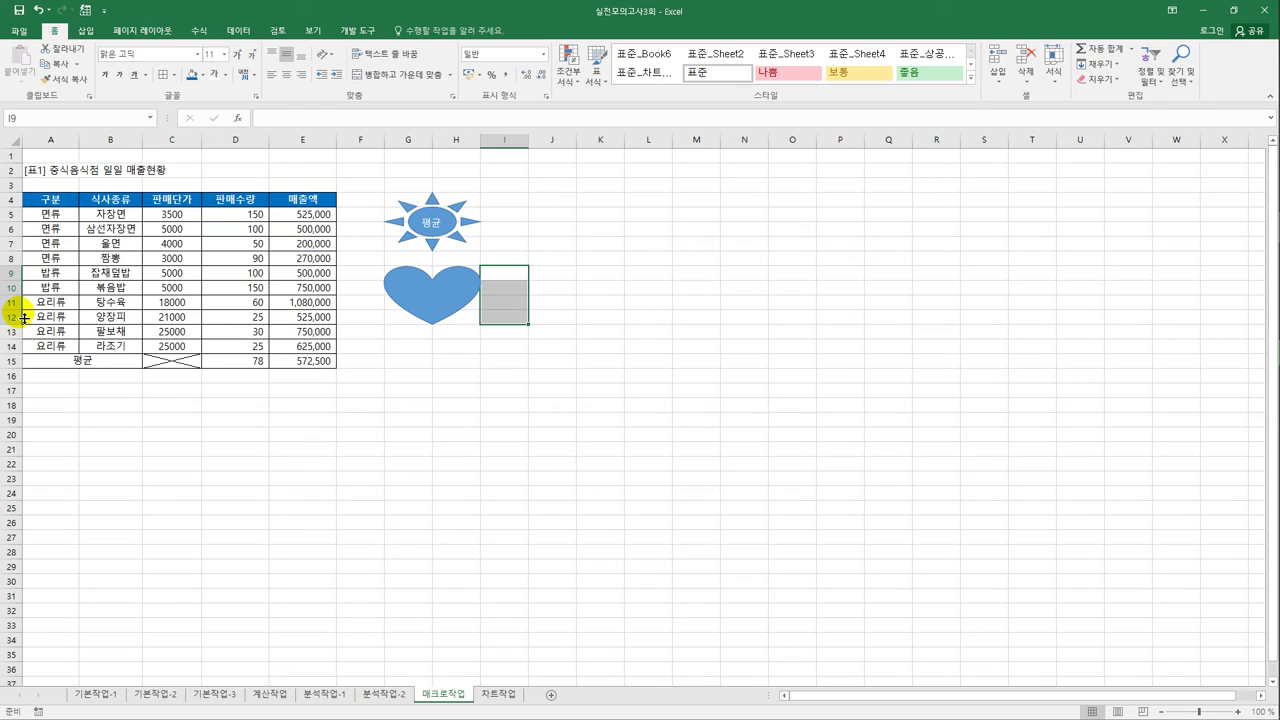
# Label the heart shape 서식 and assign the 서식지정 macro to it.
pyautogui.click(430, 306)
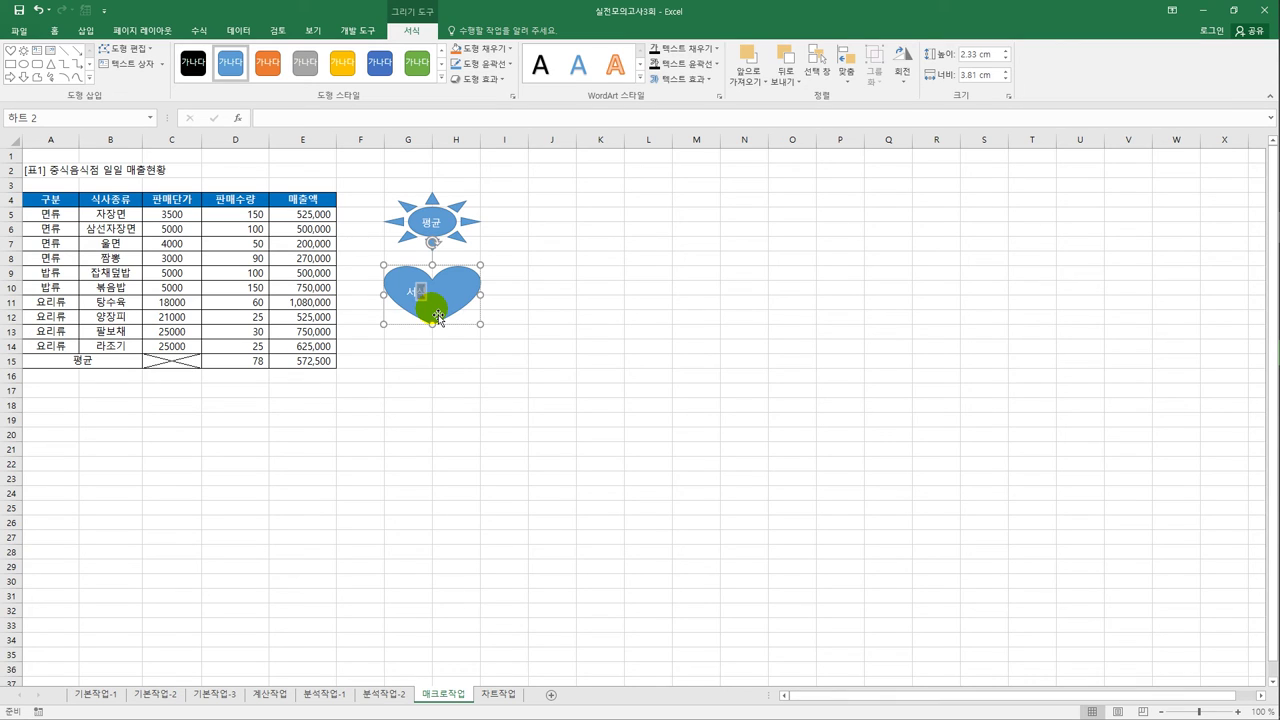
pyautogui.click(442, 291)
pyautogui.rightClick(442, 291)
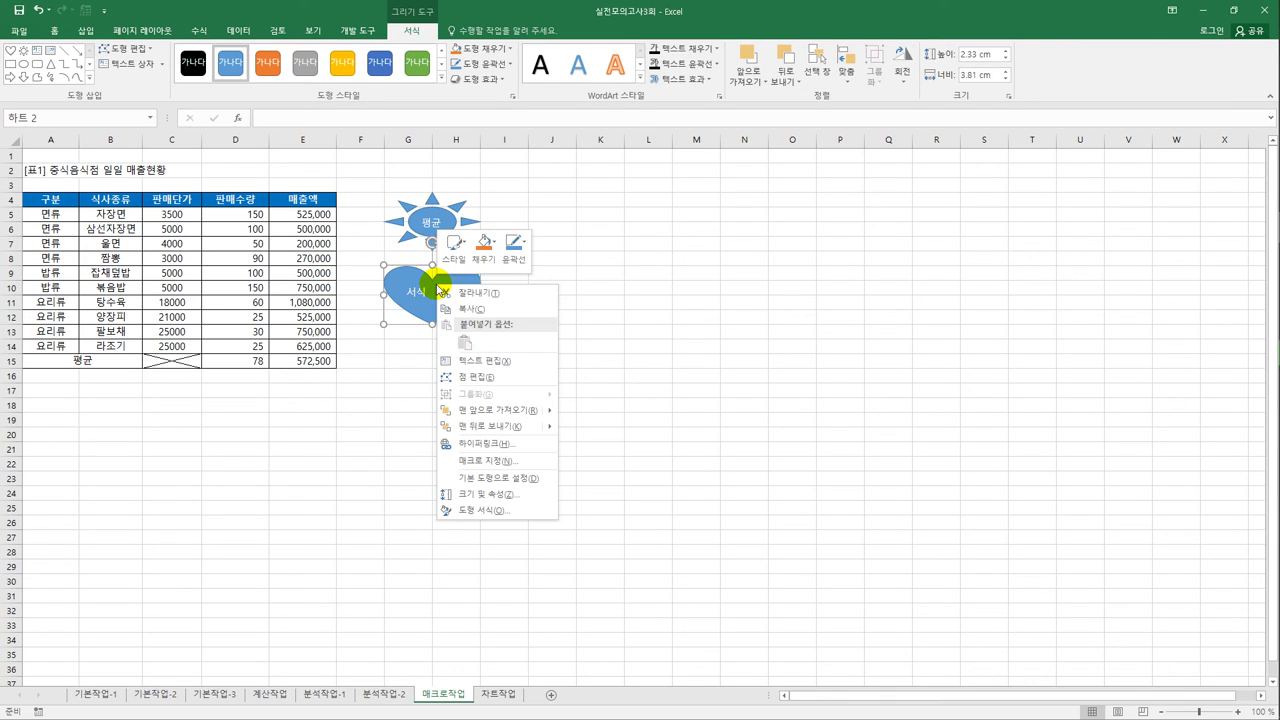
pyautogui.click(472, 430)
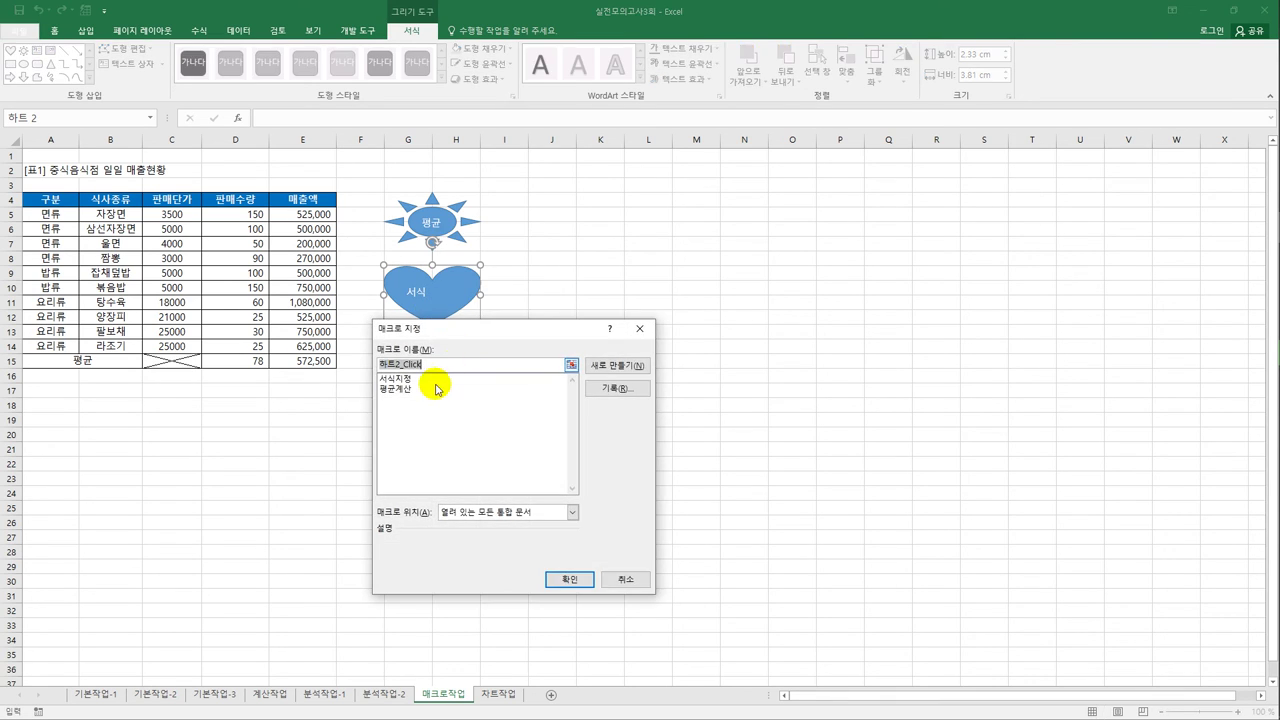
pyautogui.click(424, 379)
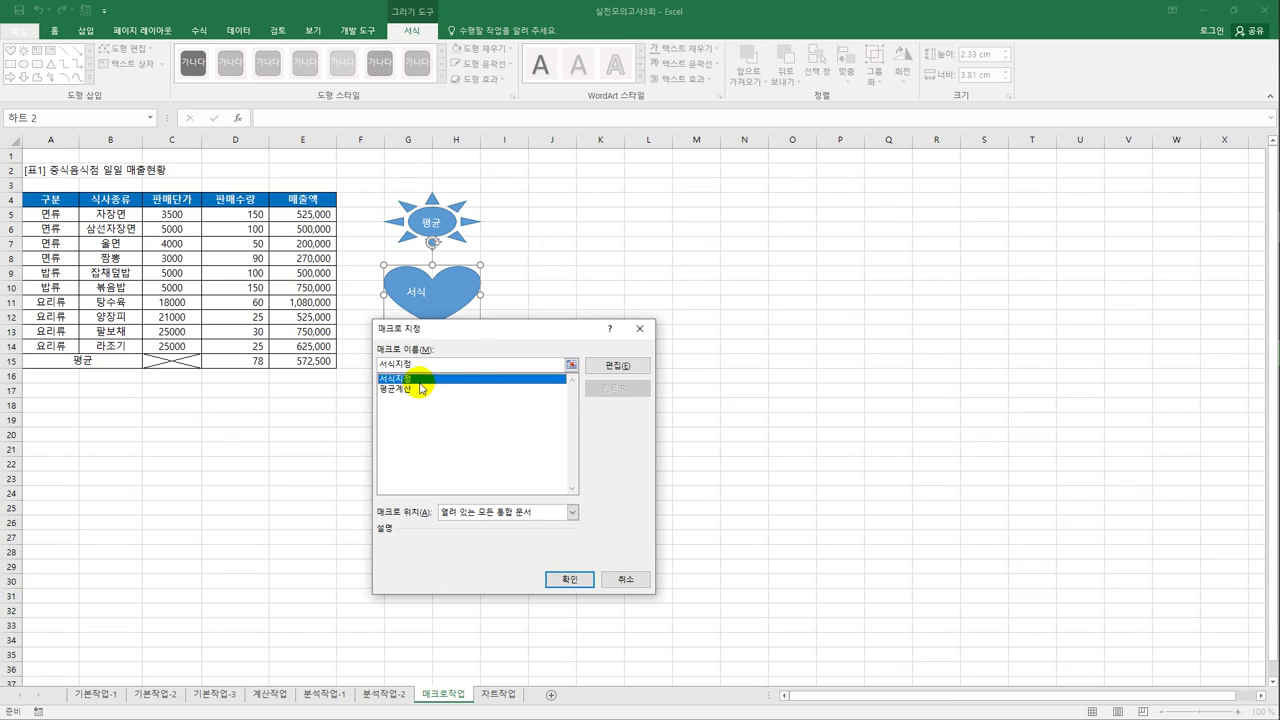
pyautogui.click(566, 579)
pyautogui.click(563, 447)
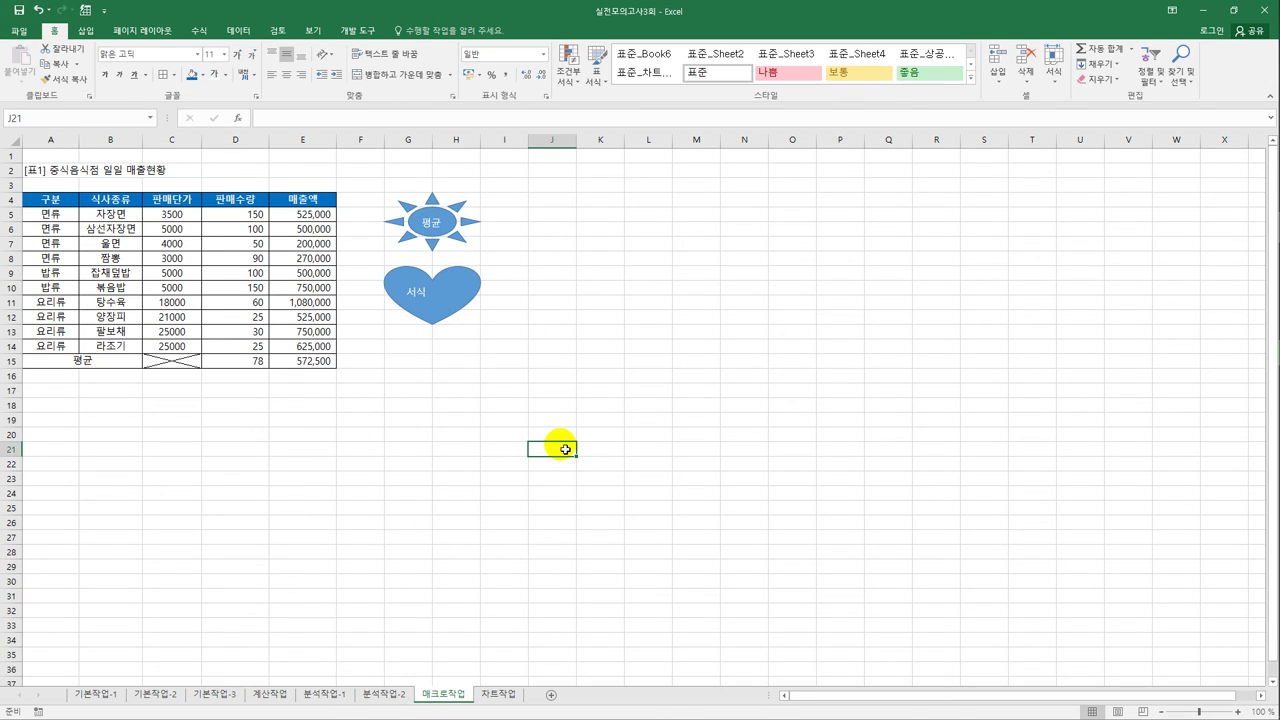
# On the 차트작업 sheet, insert a 2-D stacked column chart of A3:A12 and D3:F12, and fit it to cells A14:G30.
pyautogui.click(503, 694)
pyautogui.click(465, 364)
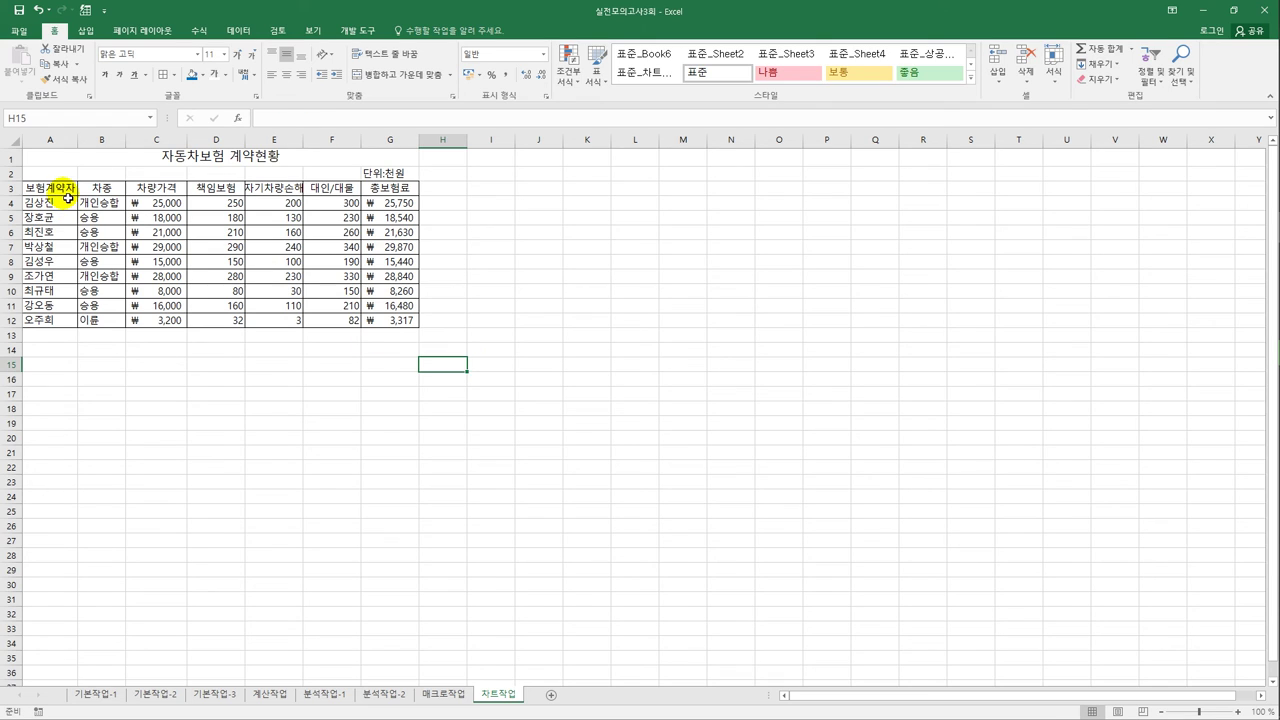
pyautogui.moveTo(58, 188); pyautogui.dragTo(64, 323)
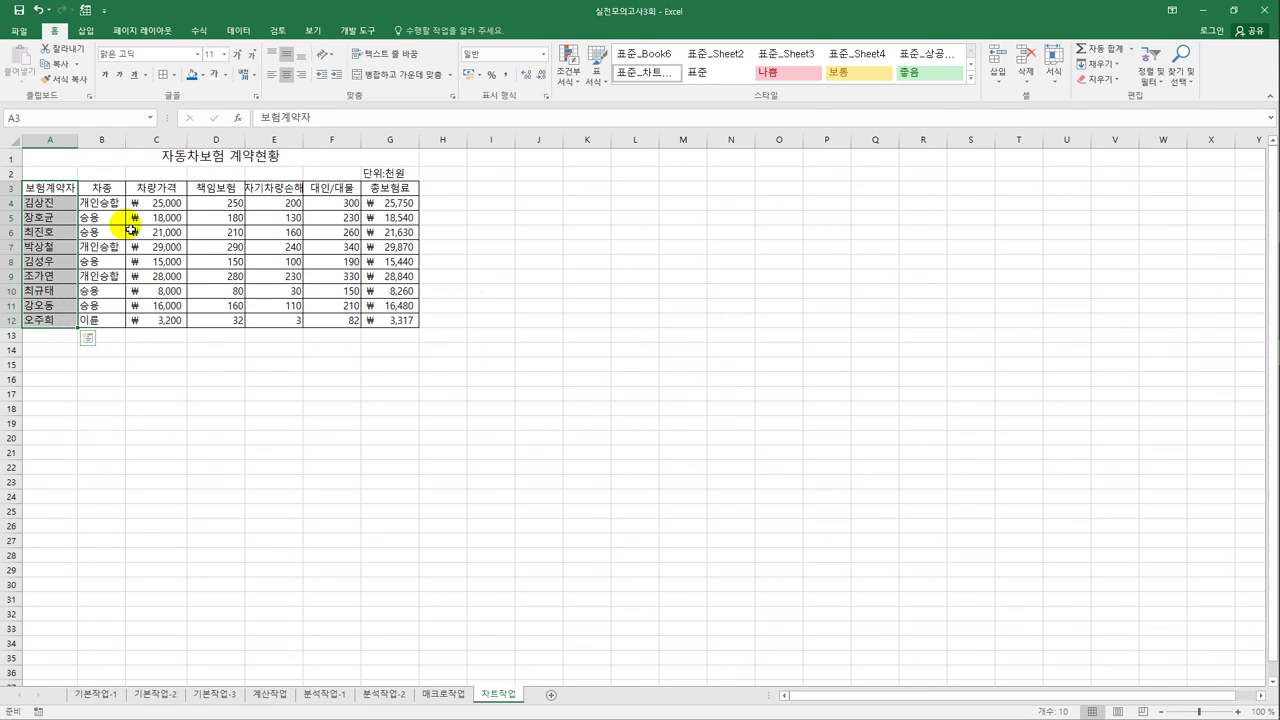
pyautogui.moveTo(218, 188); pyautogui.dragTo(243, 325)
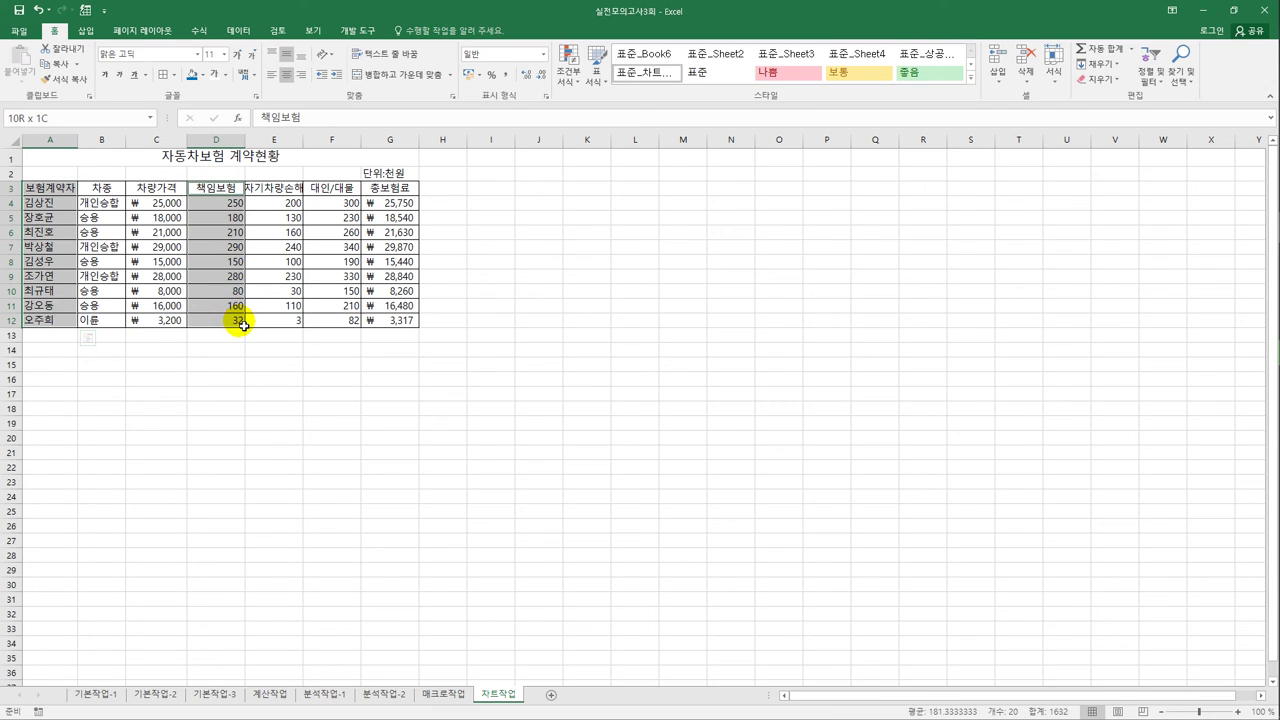
pyautogui.moveTo(268, 190); pyautogui.dragTo(280, 321)
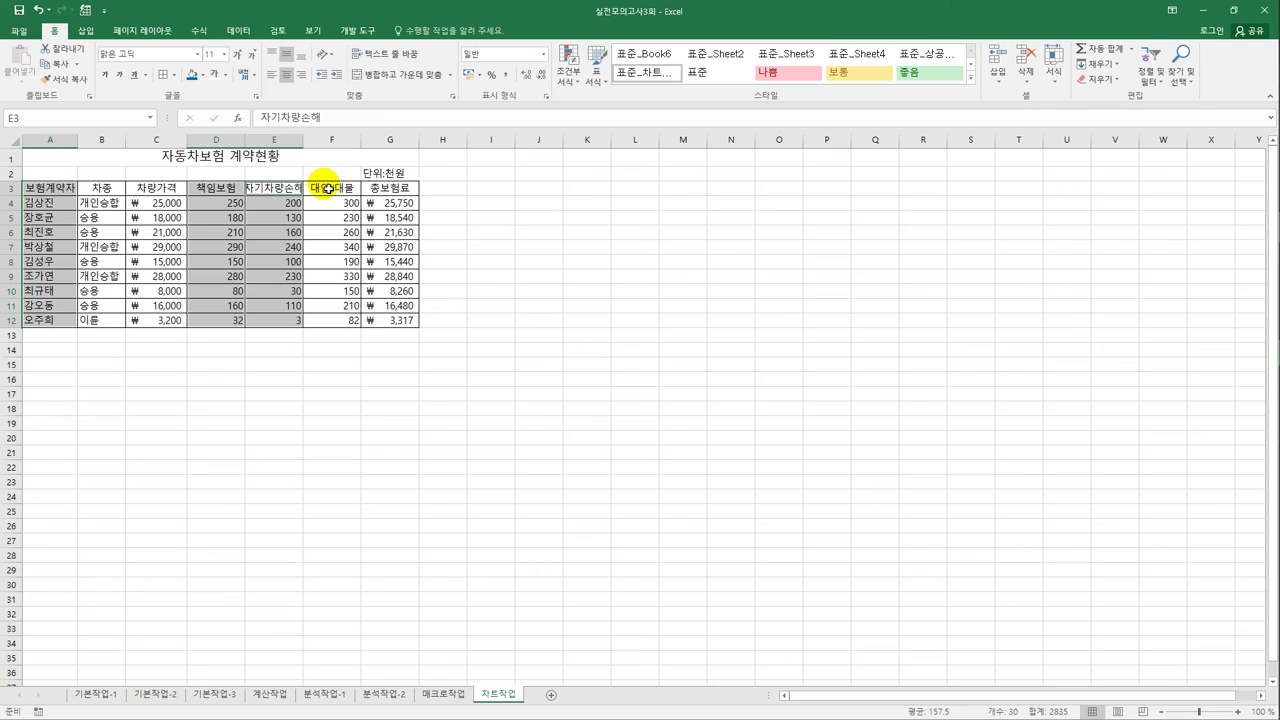
pyautogui.moveTo(326, 188); pyautogui.dragTo(341, 328)
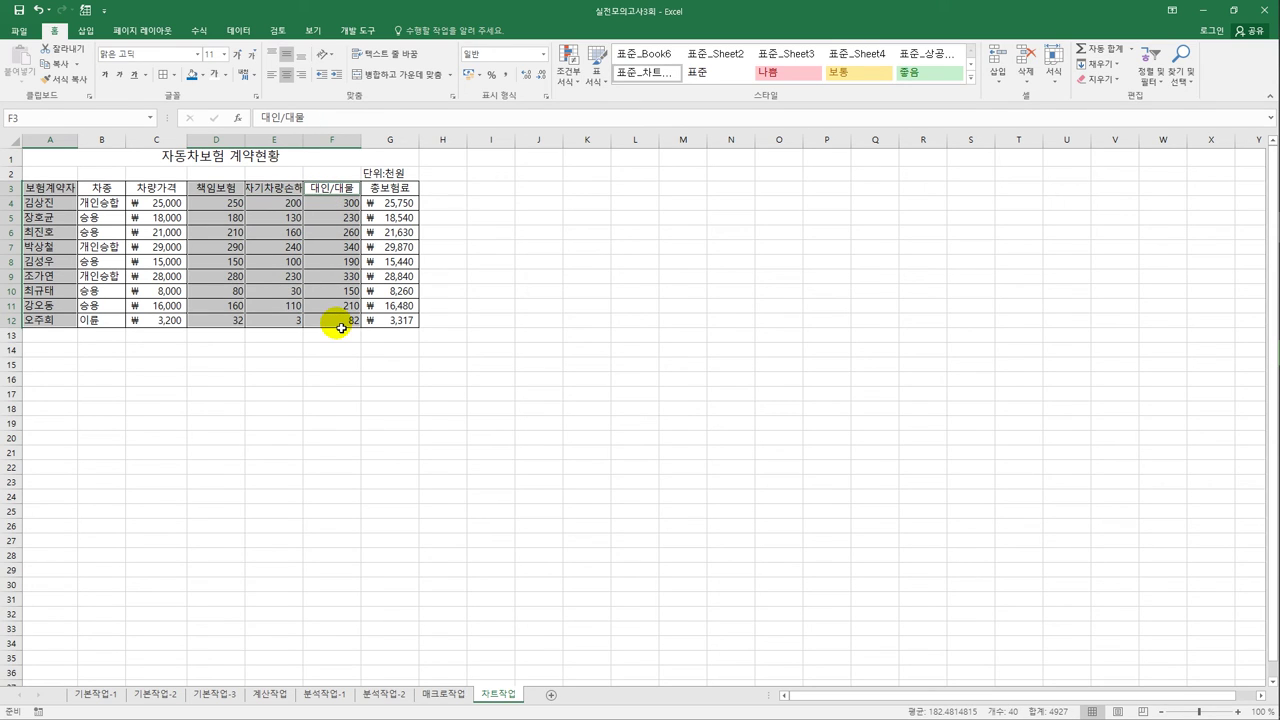
pyautogui.click(85, 33)
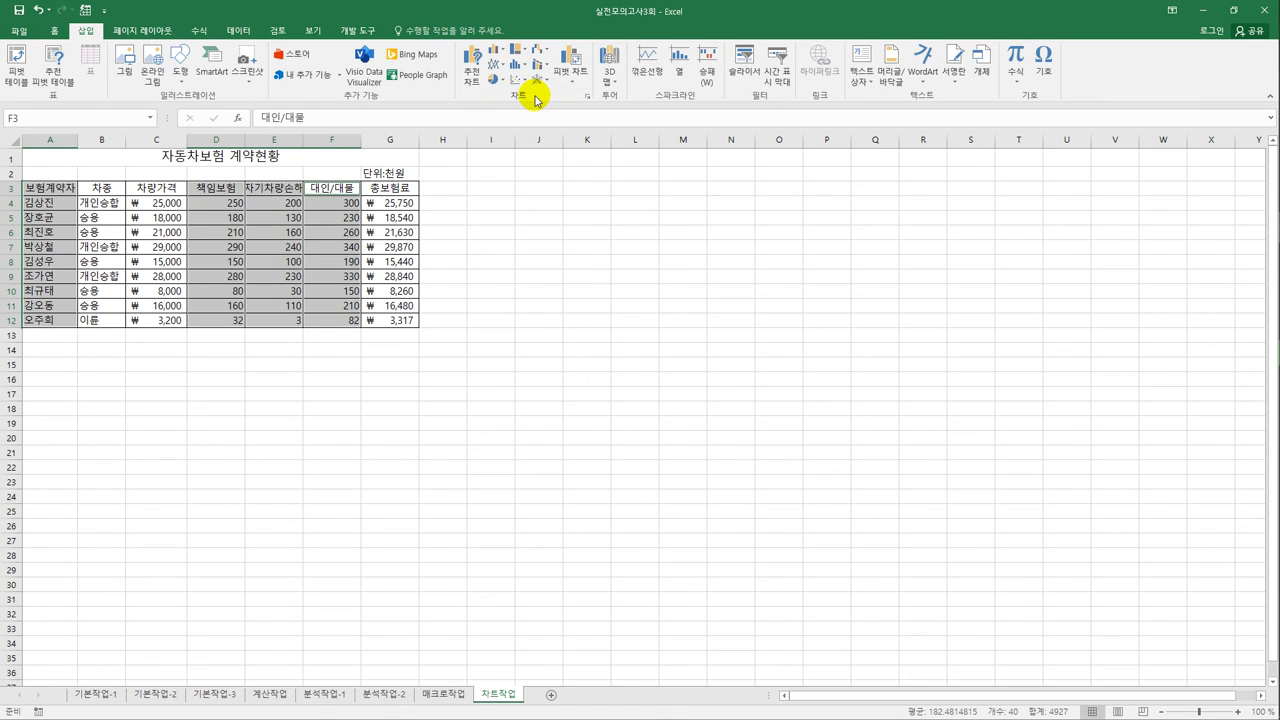
pyautogui.click(505, 50)
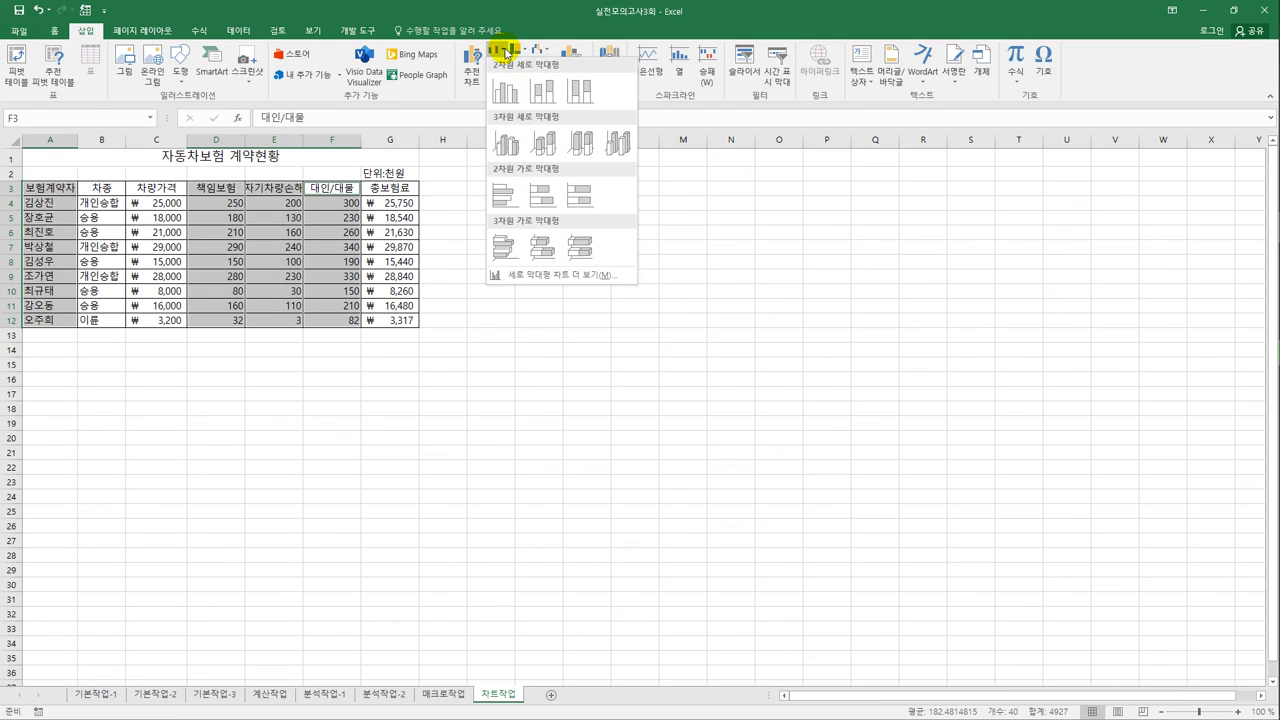
pyautogui.click(545, 95)
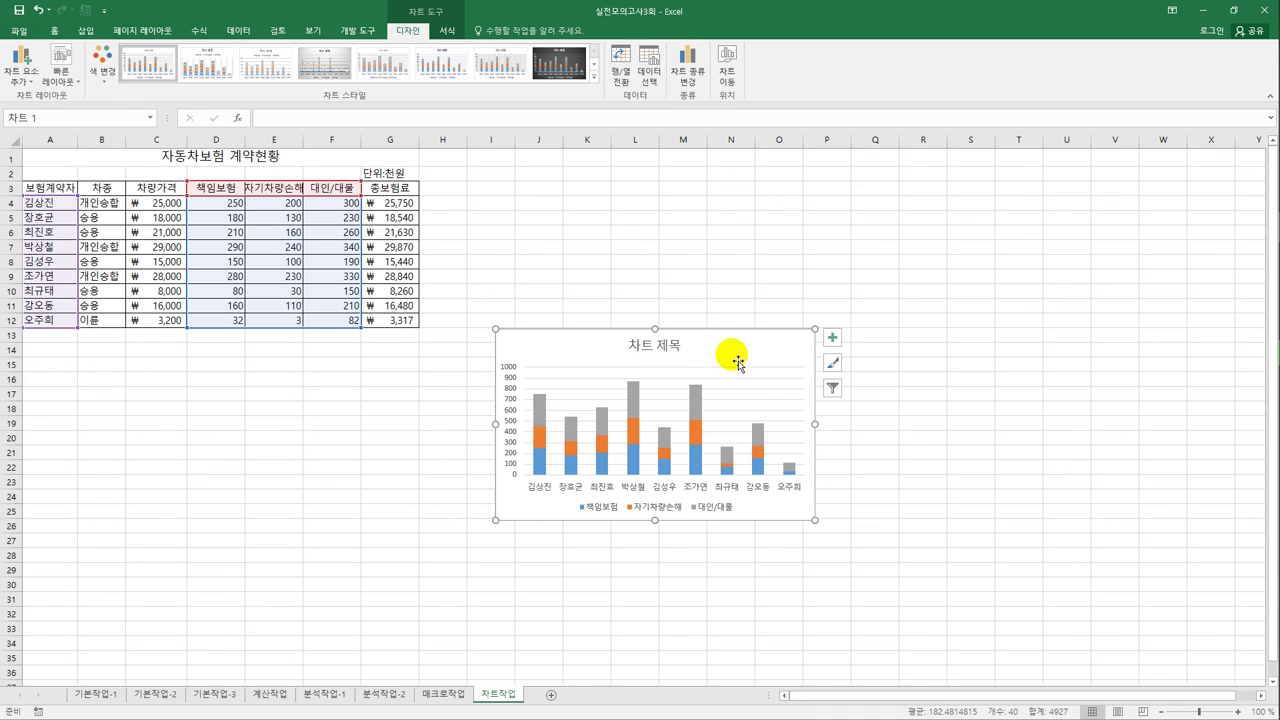
pyautogui.moveTo(737, 362)
pyautogui.mouseDown()
pyautogui.moveTo(398, 383)
pyautogui.moveTo(263, 366)
pyautogui.mouseUp()
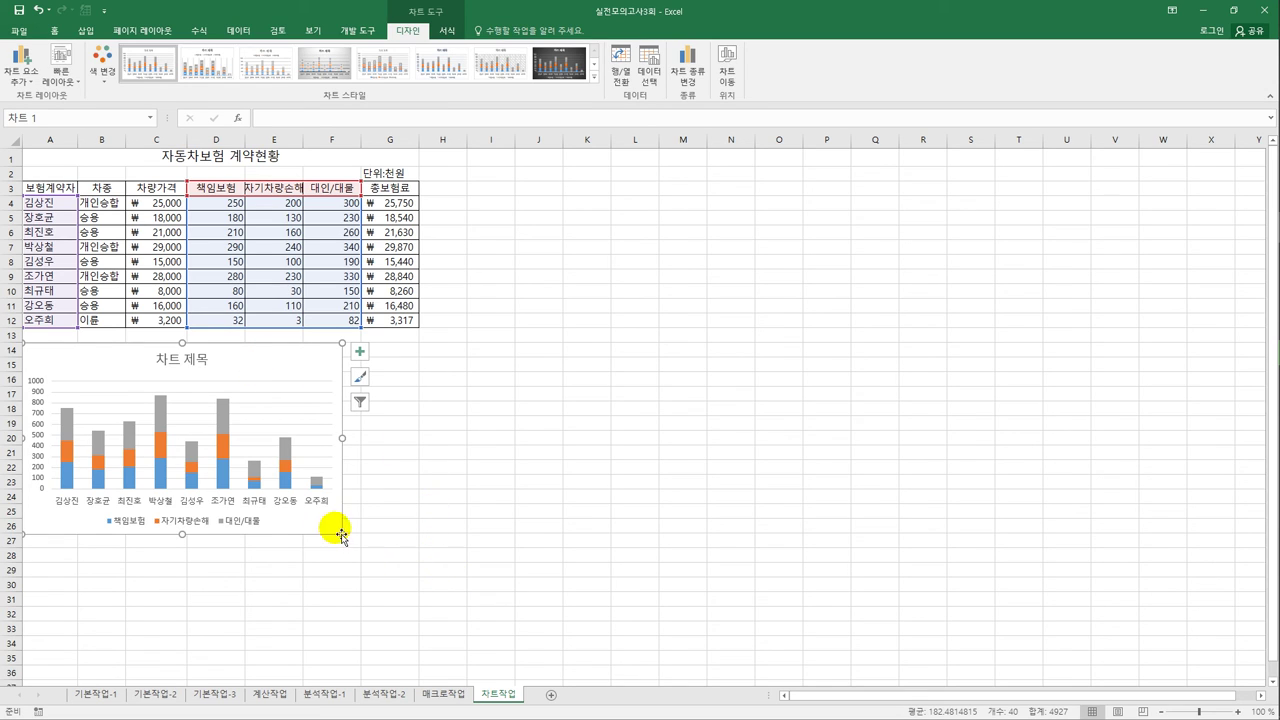
pyautogui.moveTo(342, 533); pyautogui.dragTo(418, 591)
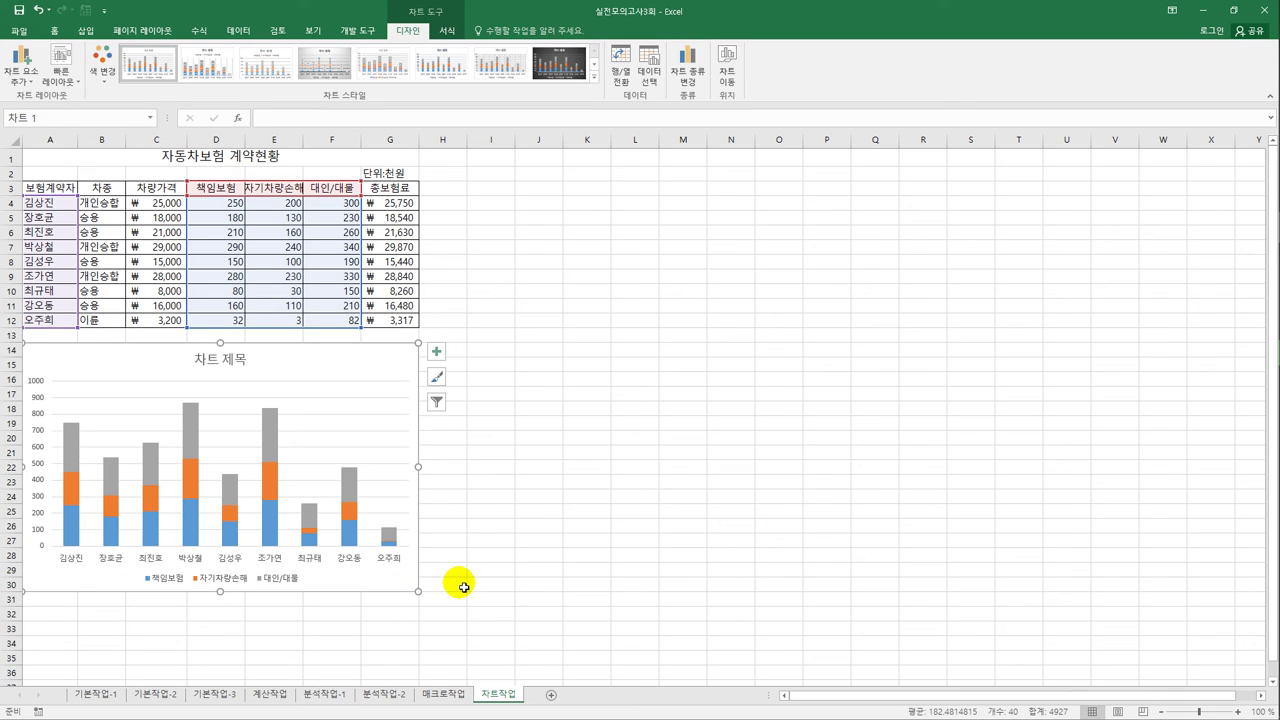
# Replace the chart title text with 자동차보험 계약현황.
pyautogui.click(207, 362)
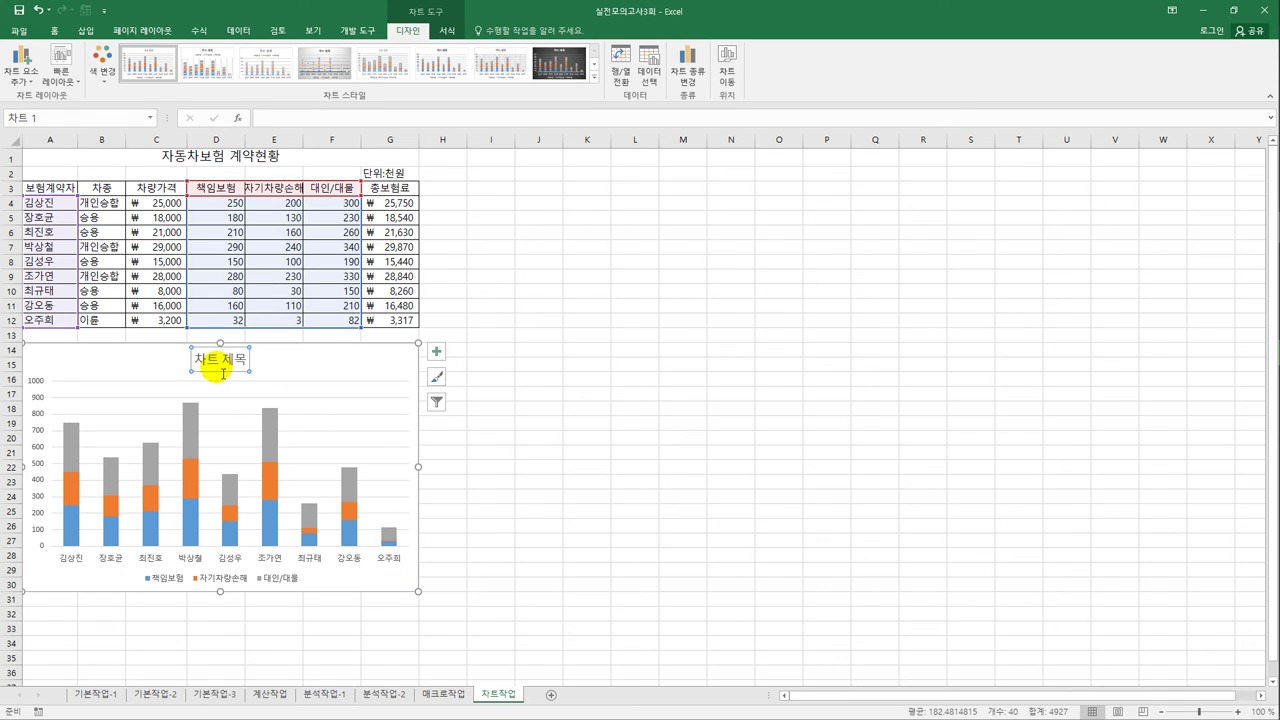
pyautogui.moveTo(203, 368); pyautogui.dragTo(253, 369)
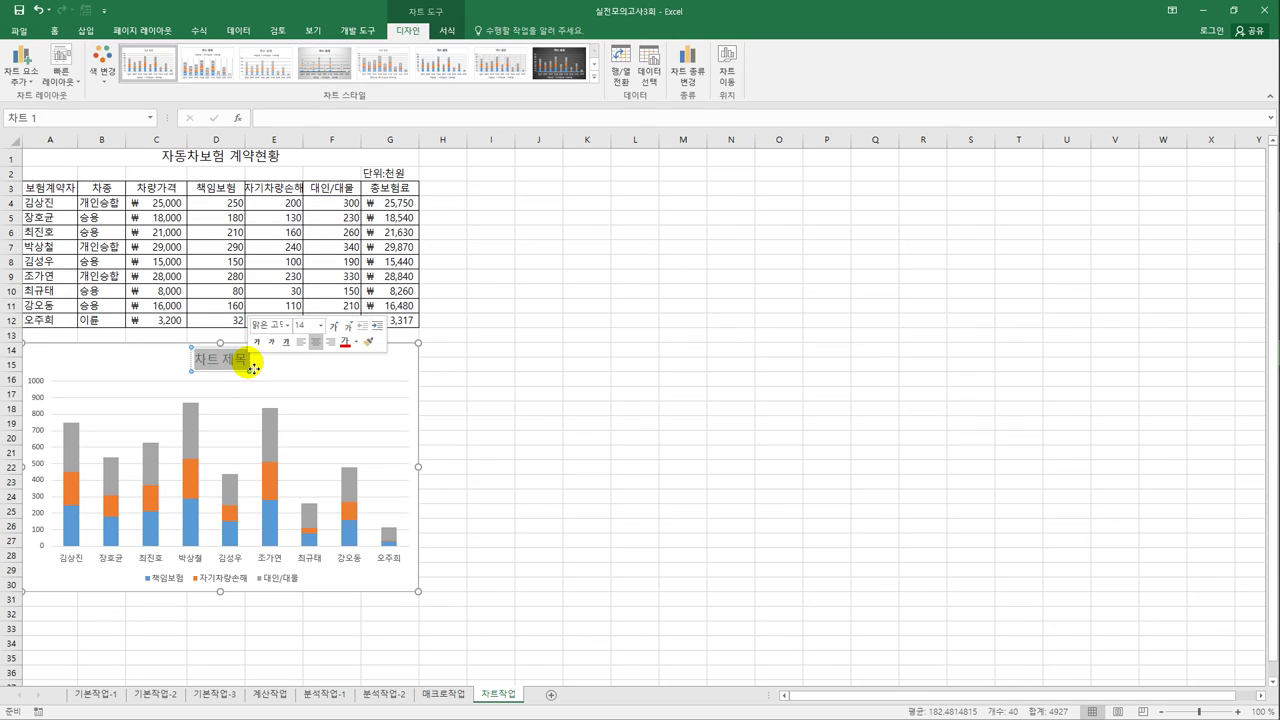
pyautogui.write('자동차')
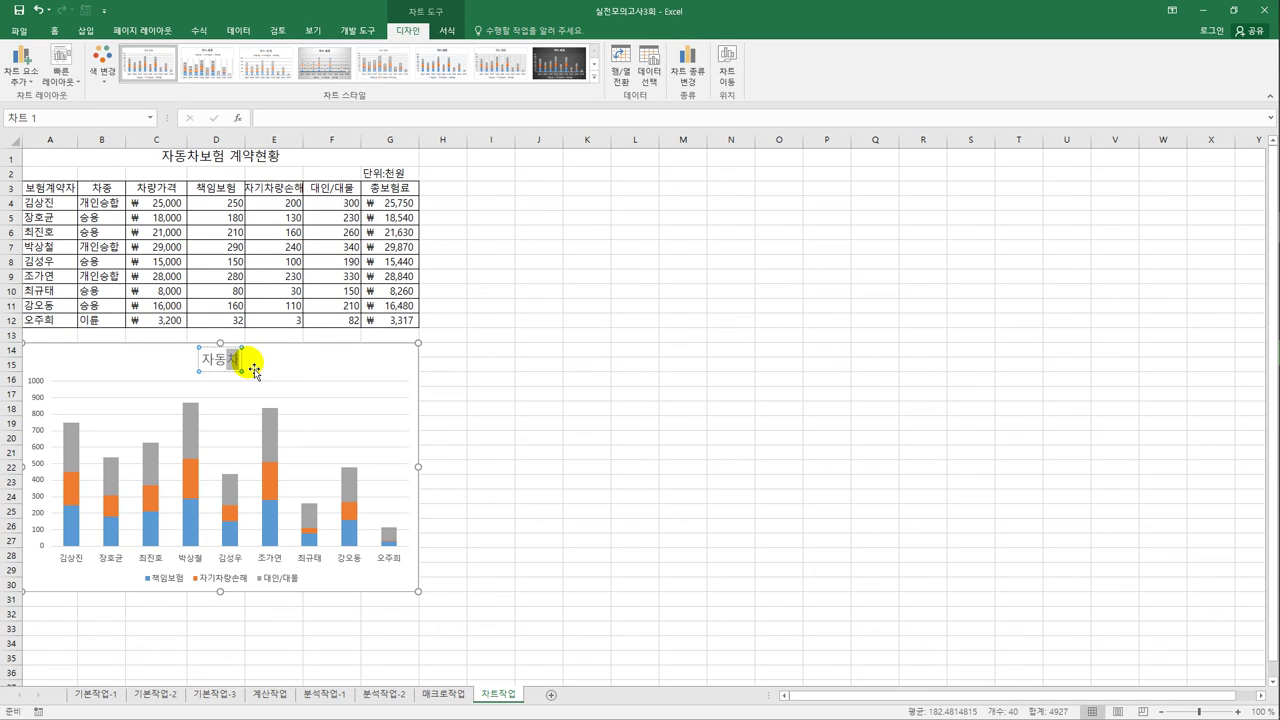
pyautogui.write('보험 계')
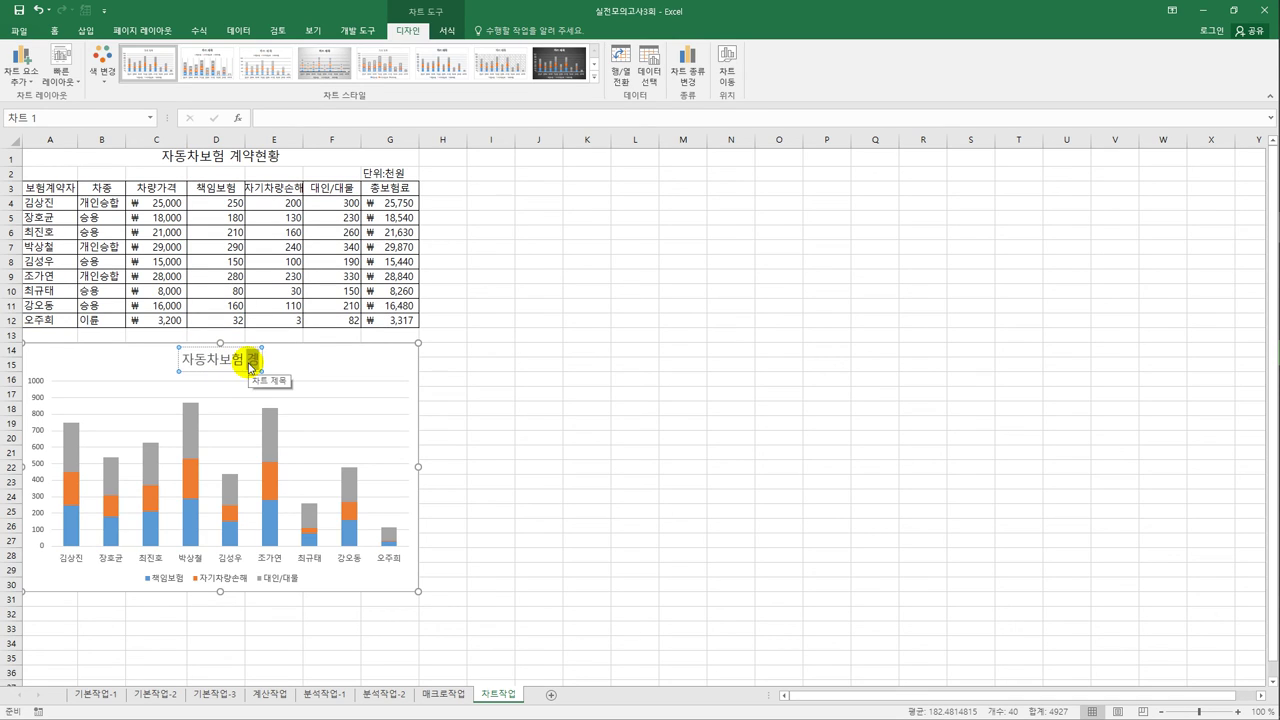
pyautogui.write('약현황')
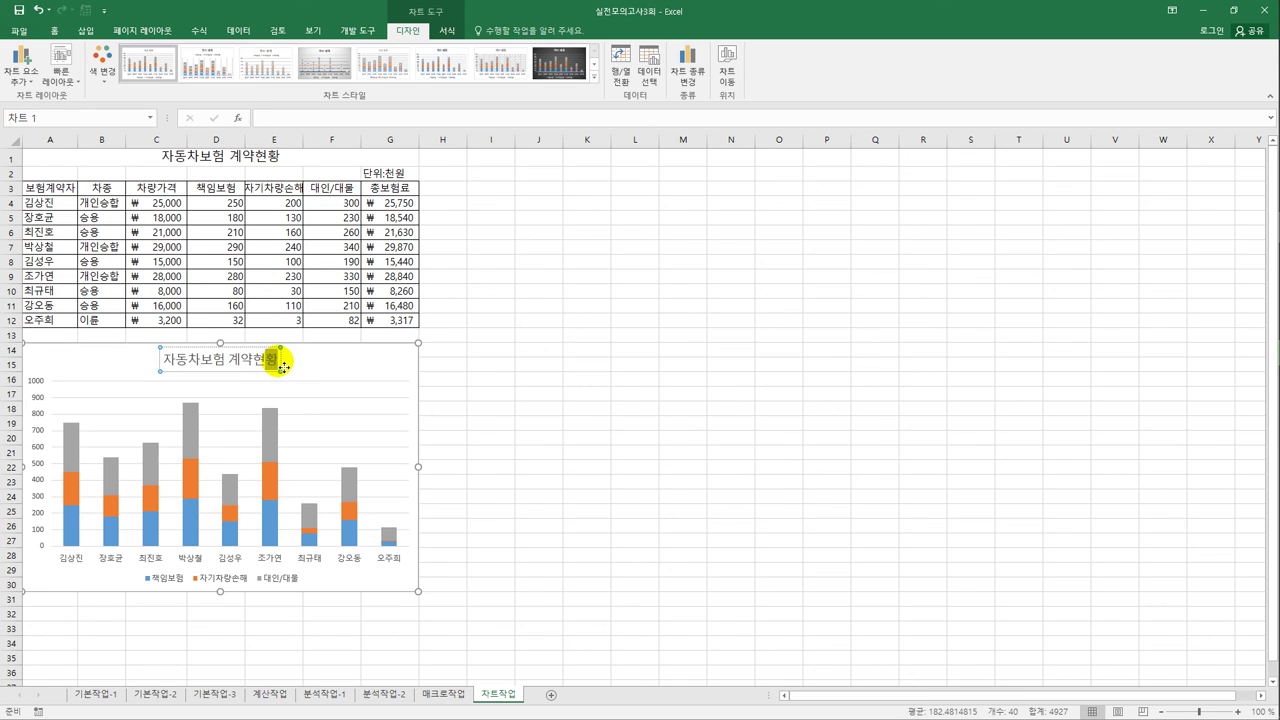
# Format the chart title in 궁서체, bold, at size 14.
pyautogui.click(278, 357)
pyautogui.click(55, 31)
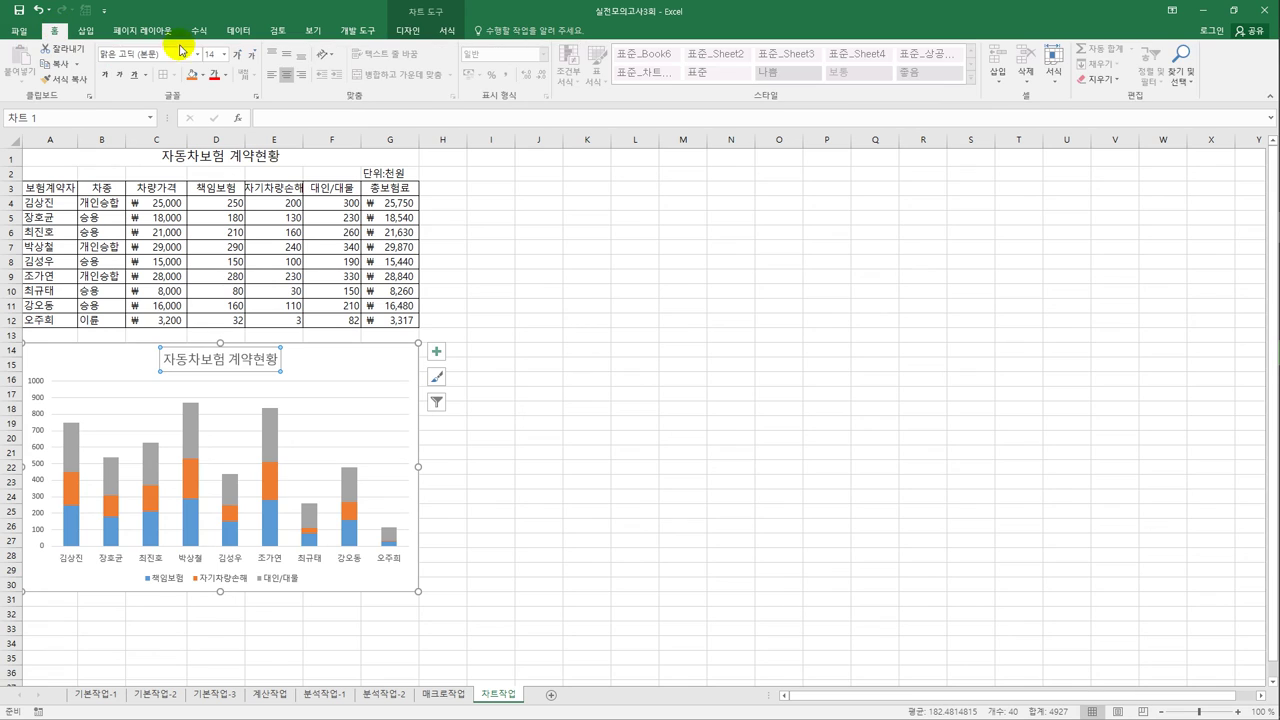
pyautogui.click(198, 55)
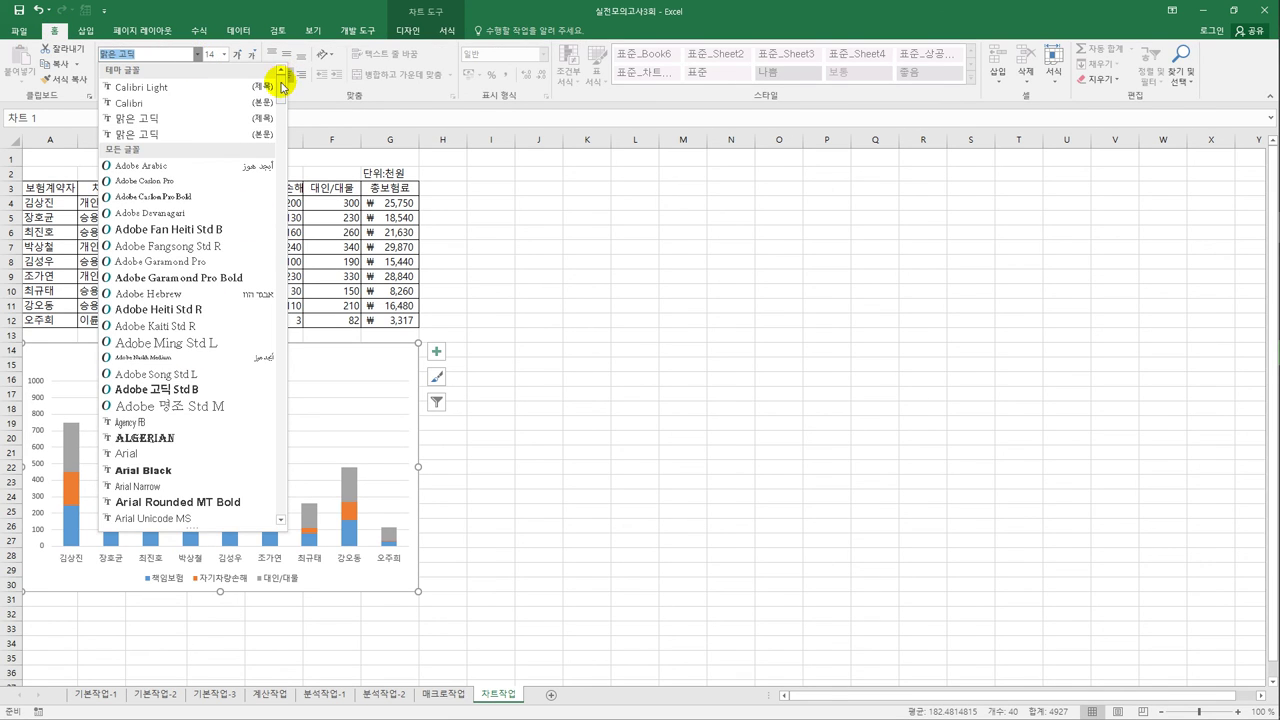
pyautogui.moveTo(284, 86); pyautogui.dragTo(285, 262)
pyautogui.write('궁서체')
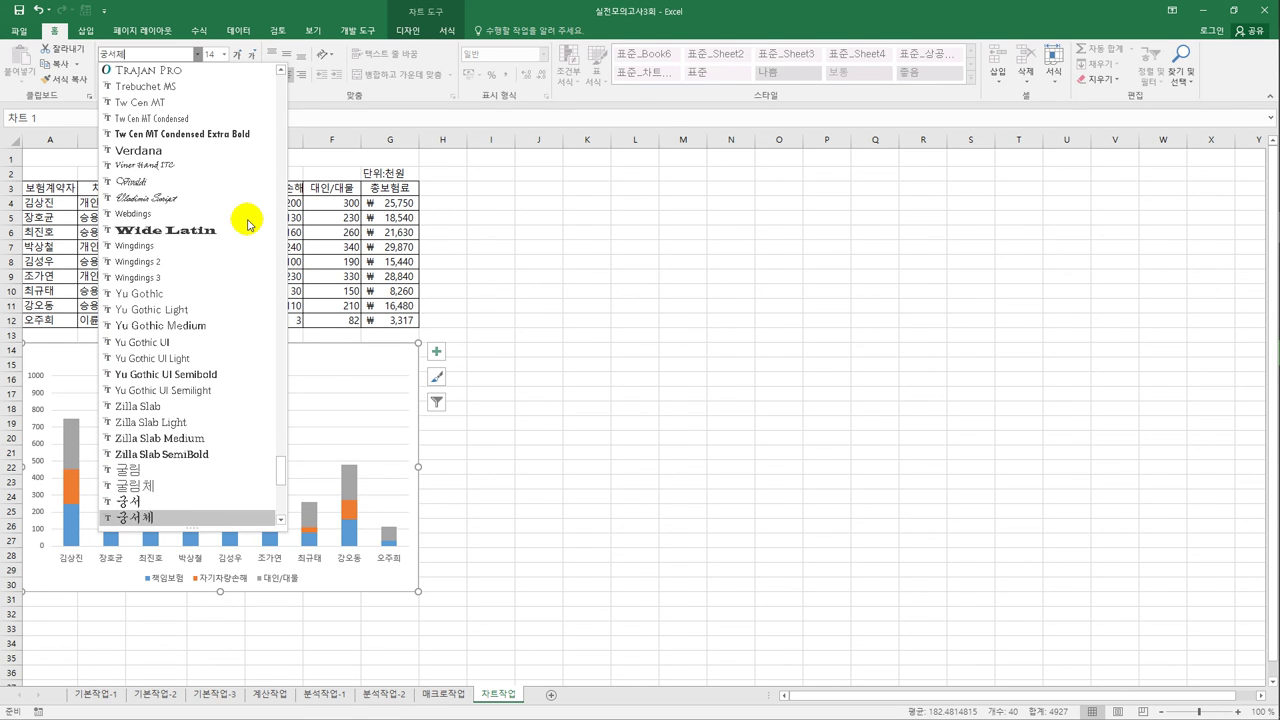
pyautogui.click(180, 516)
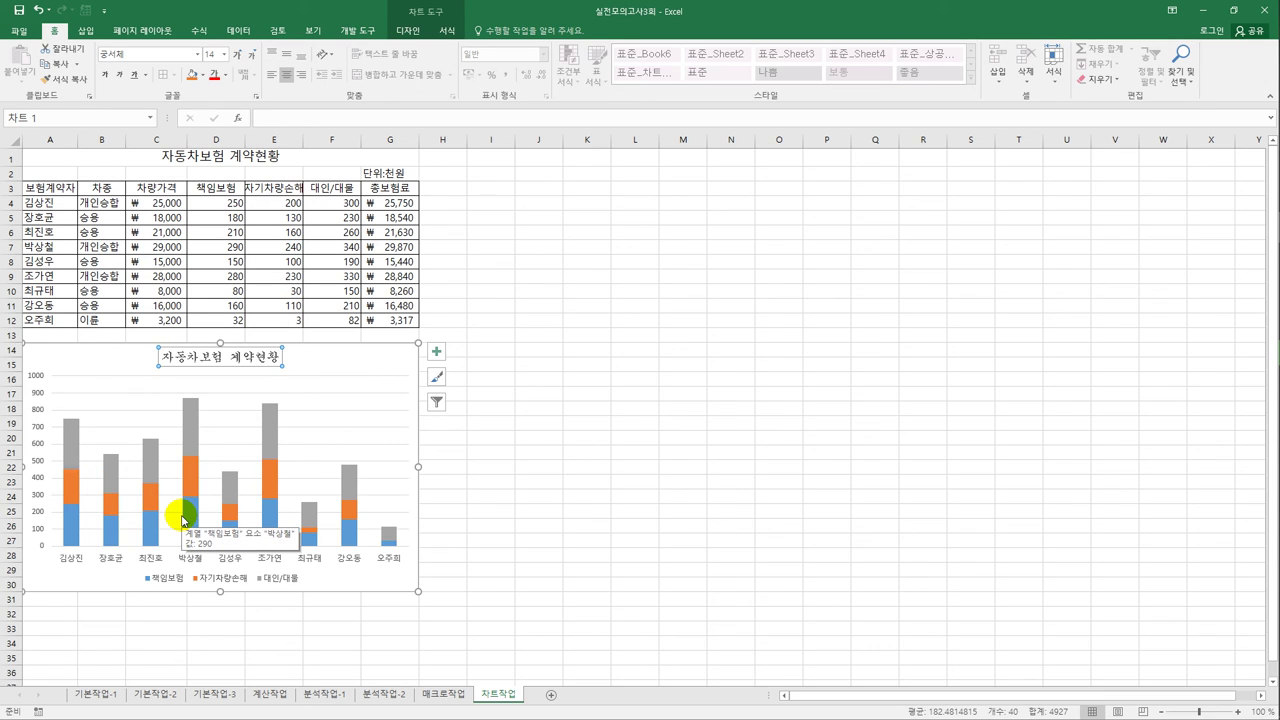
pyautogui.click(105, 76)
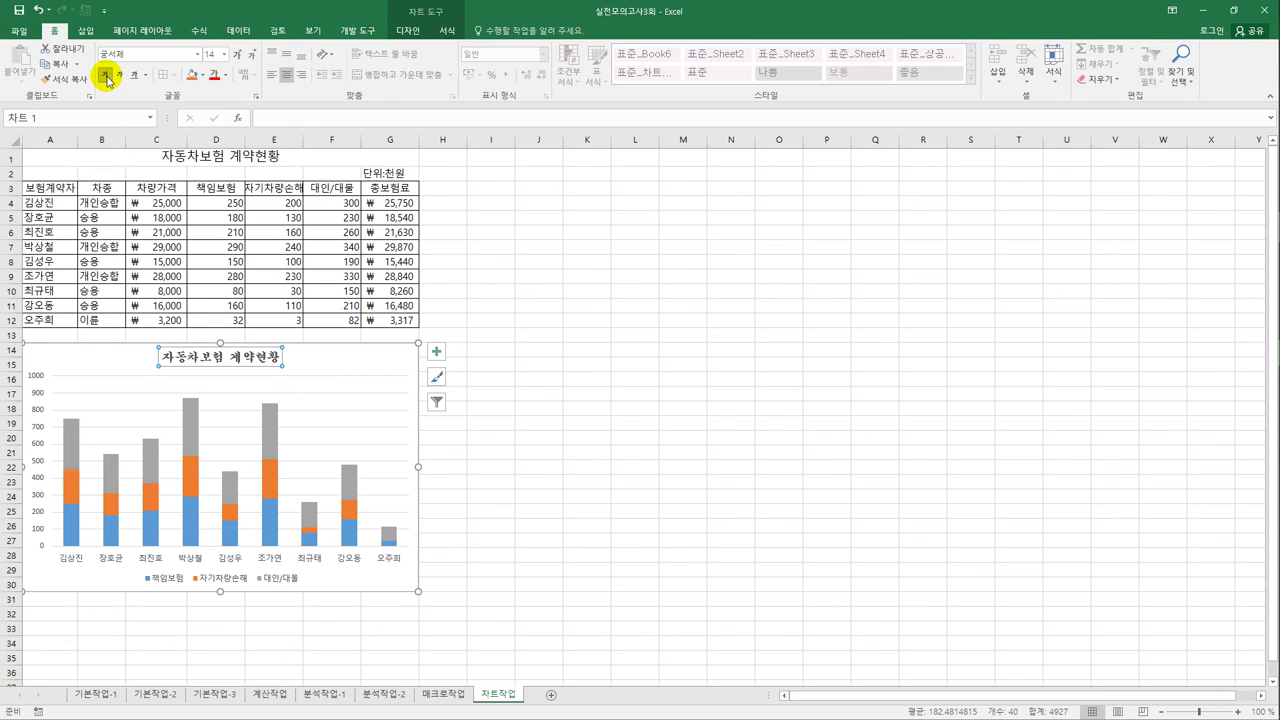
pyautogui.click(224, 54)
pyautogui.click(211, 150)
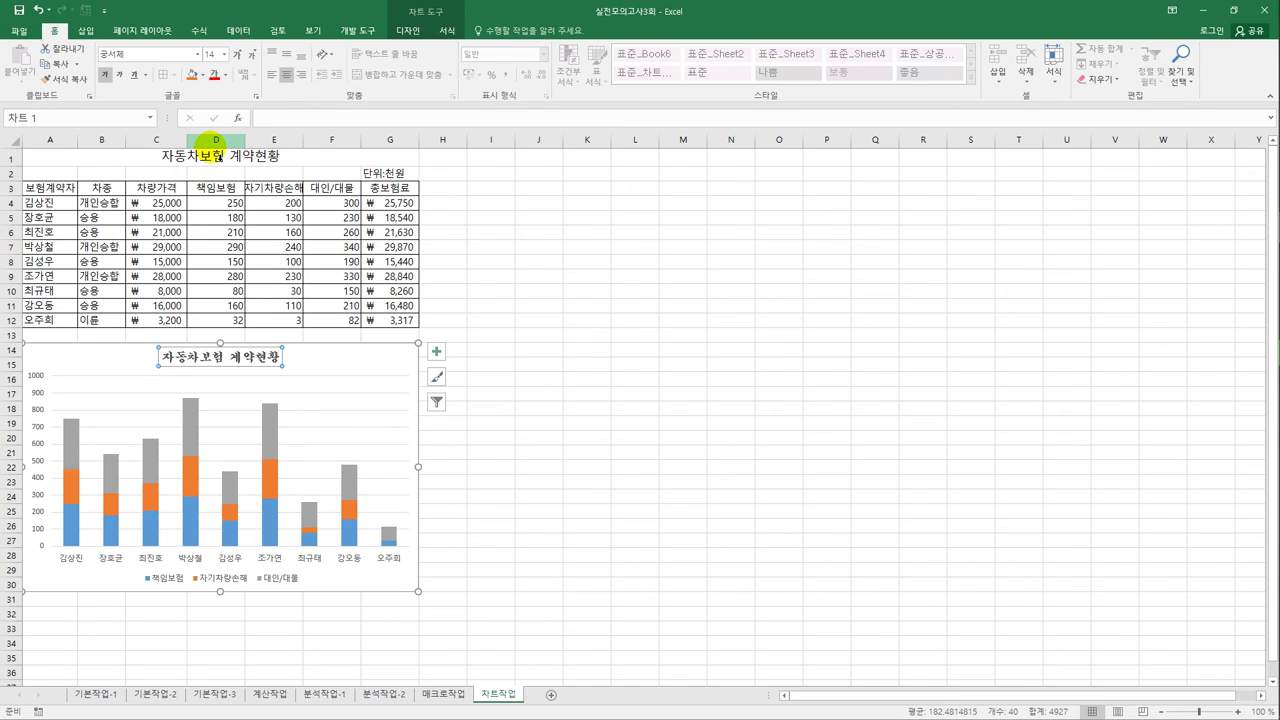
# Add a primary vertical (기본 세로) axis title to the chart and set its text to (단위:천원).
pyautogui.click(436, 354)
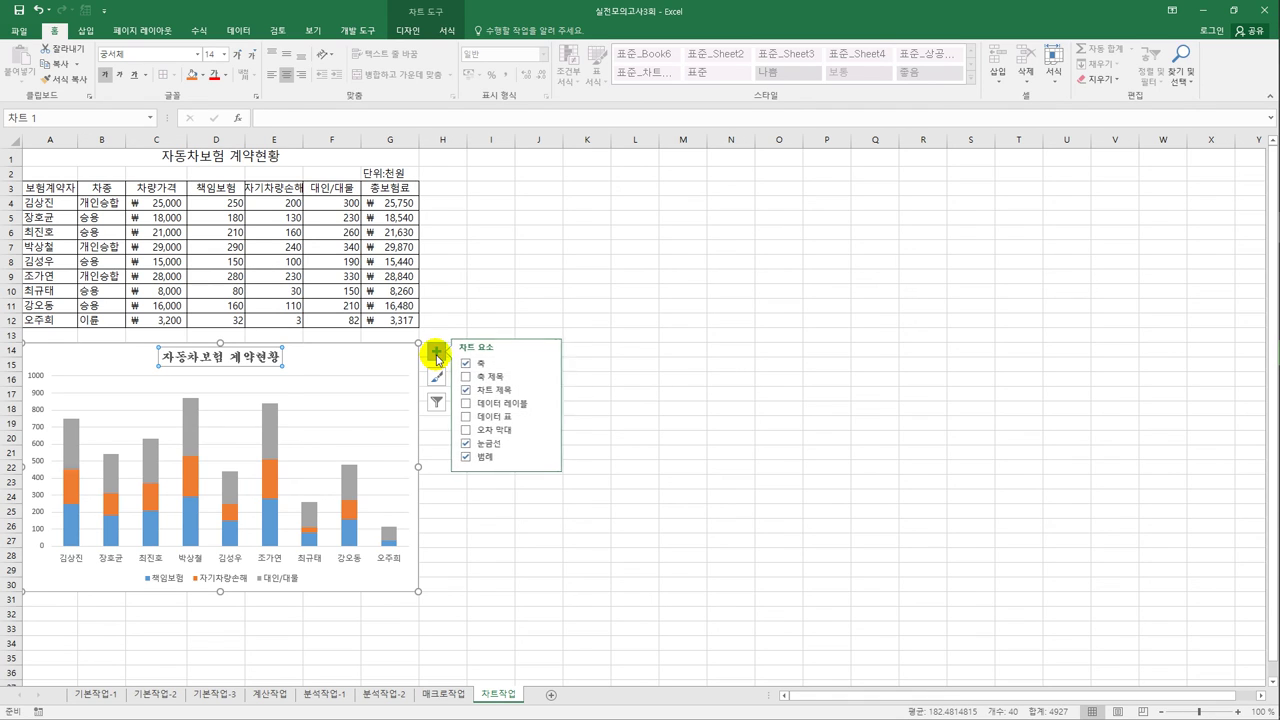
pyautogui.click(549, 377)
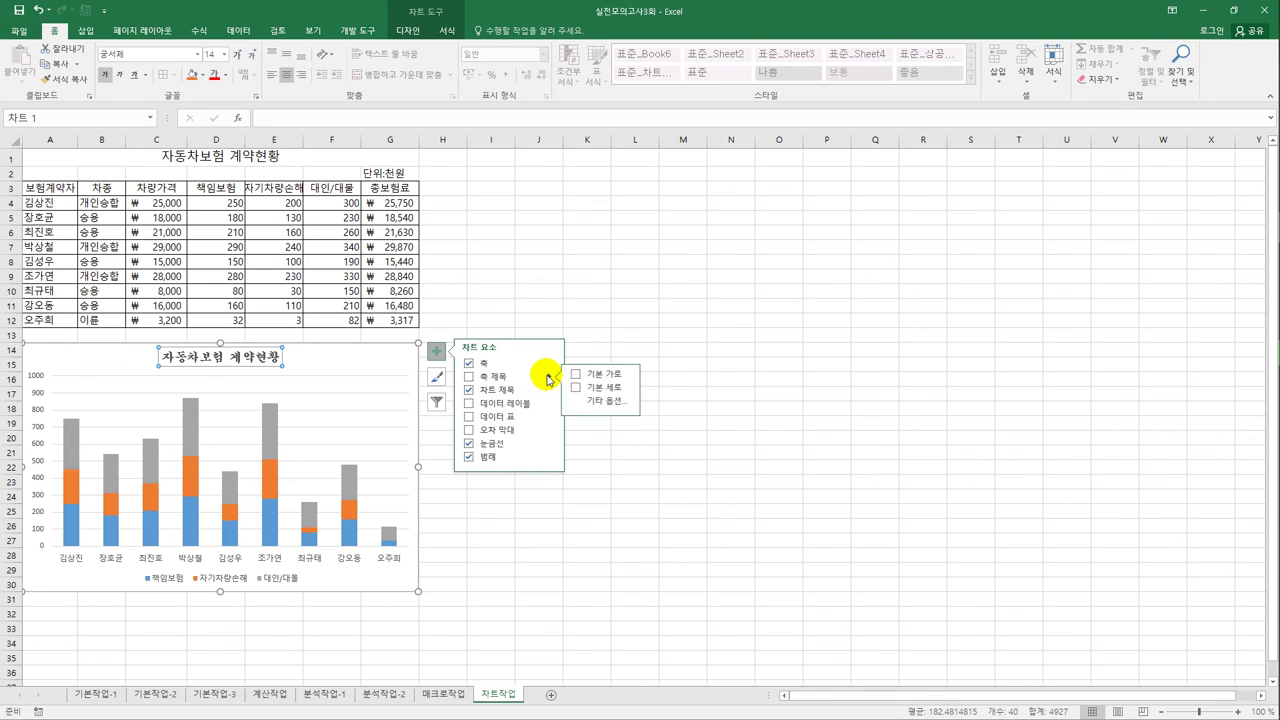
pyautogui.click(608, 387)
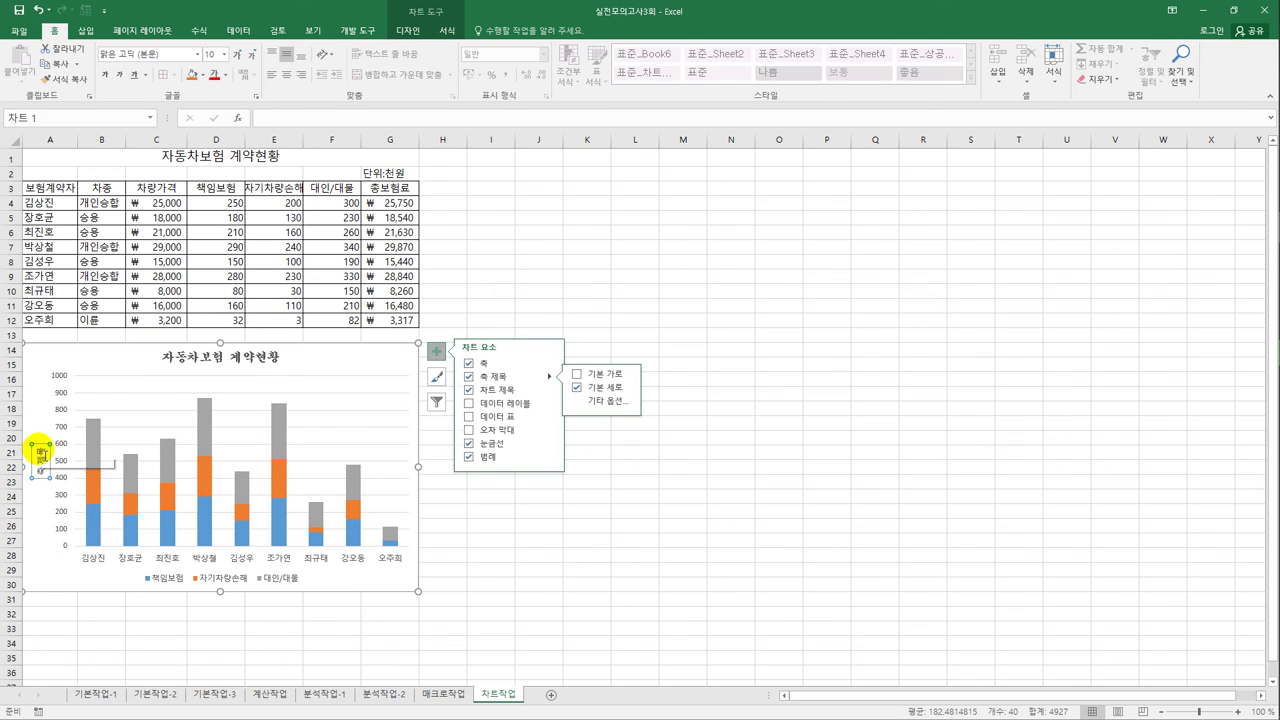
pyautogui.click(40, 455)
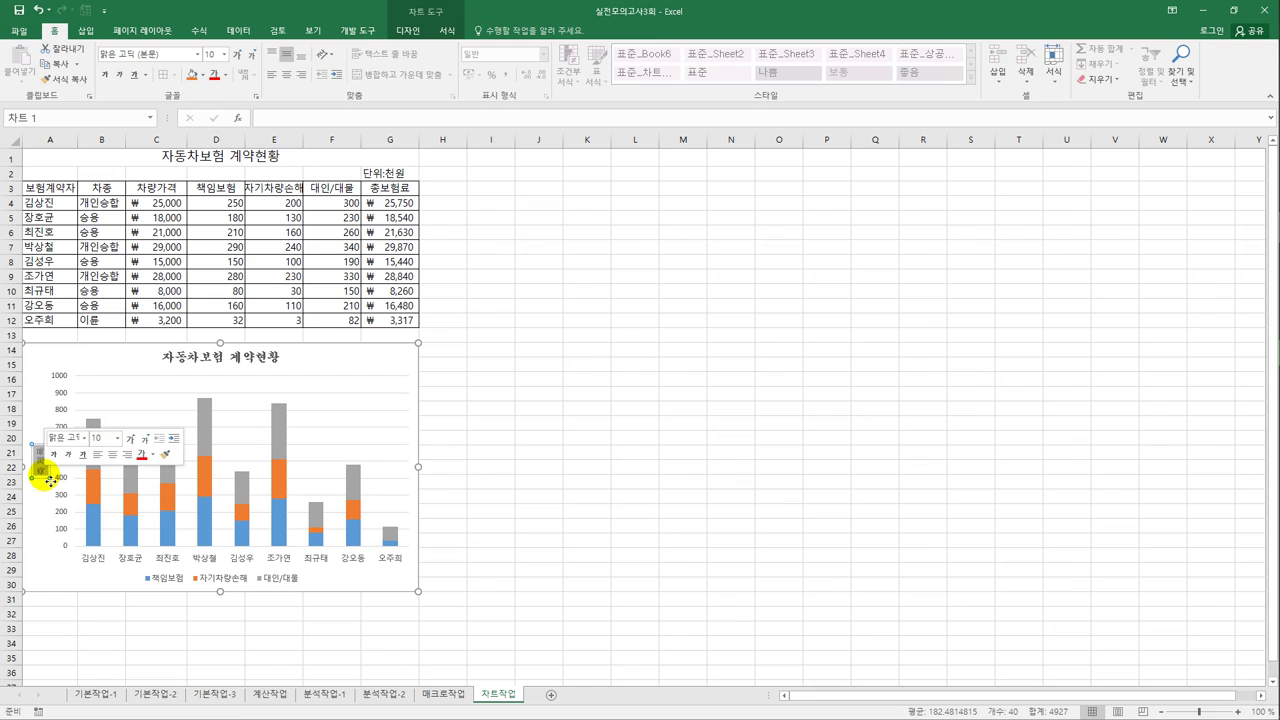
pyautogui.click(50, 481)
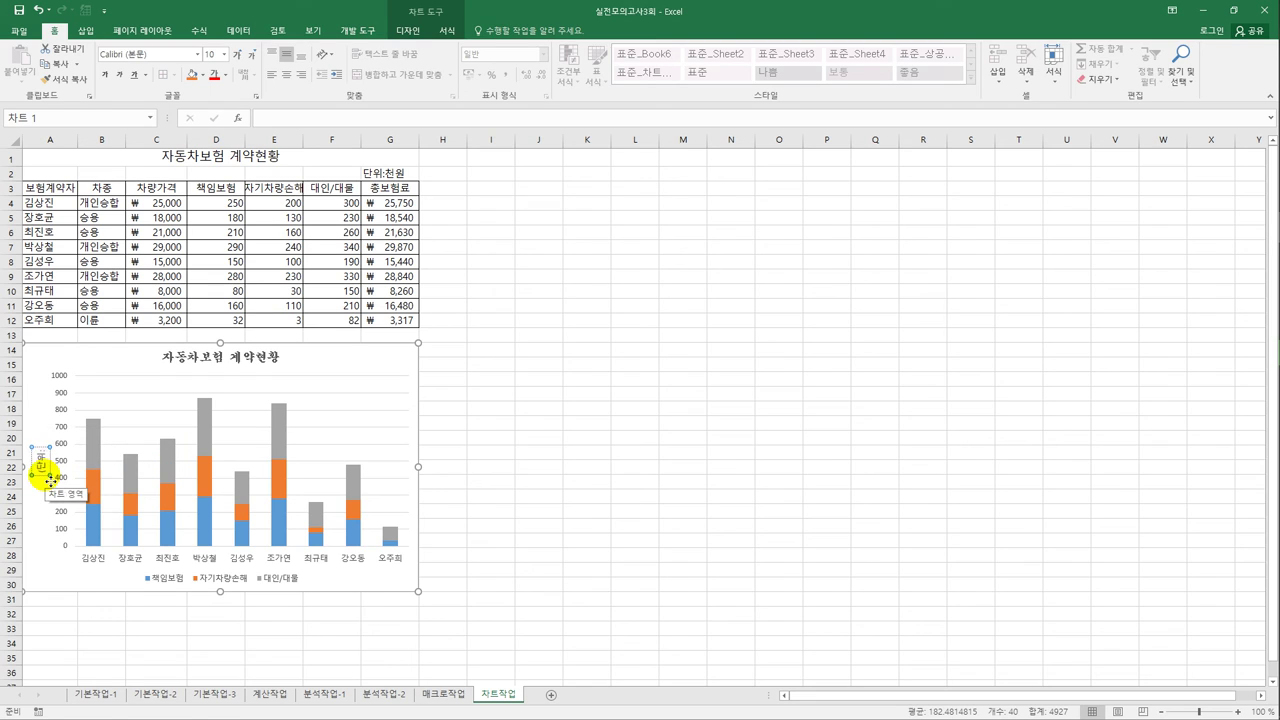
pyautogui.write('금액(만원)')
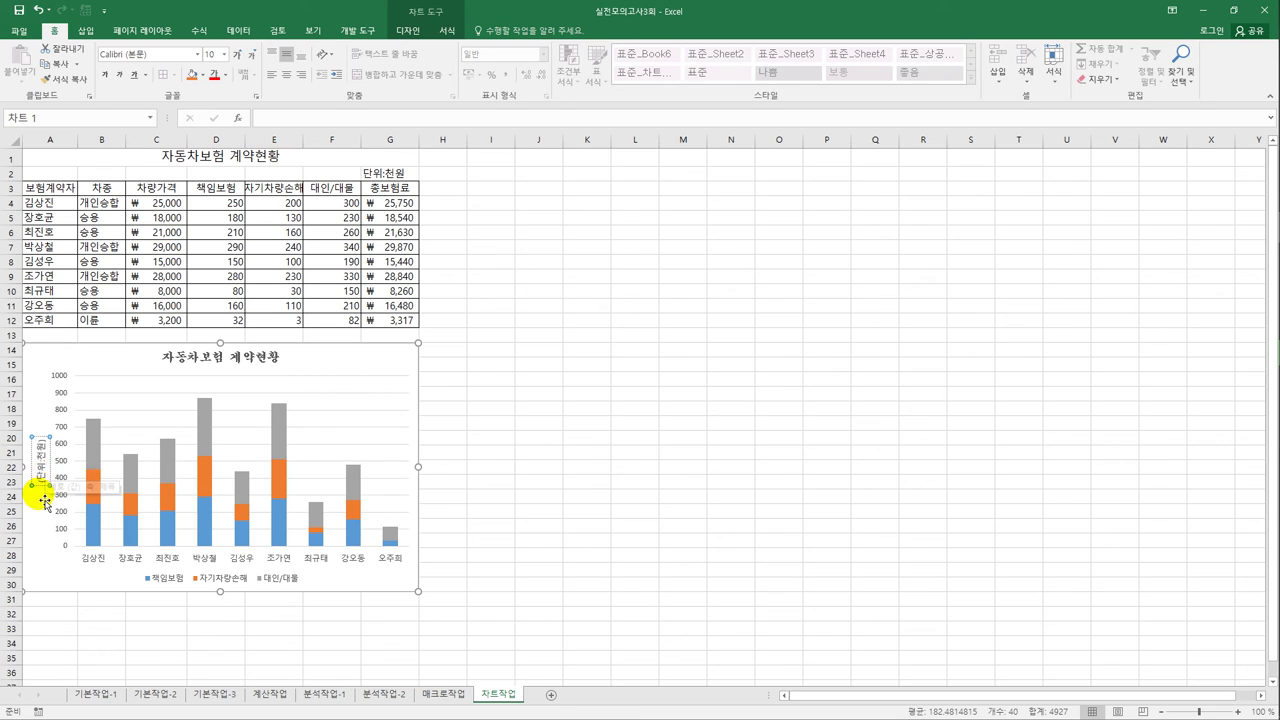
# Set the text direction of the vertical axis title to horizontal (가로).
pyautogui.click(40, 440)
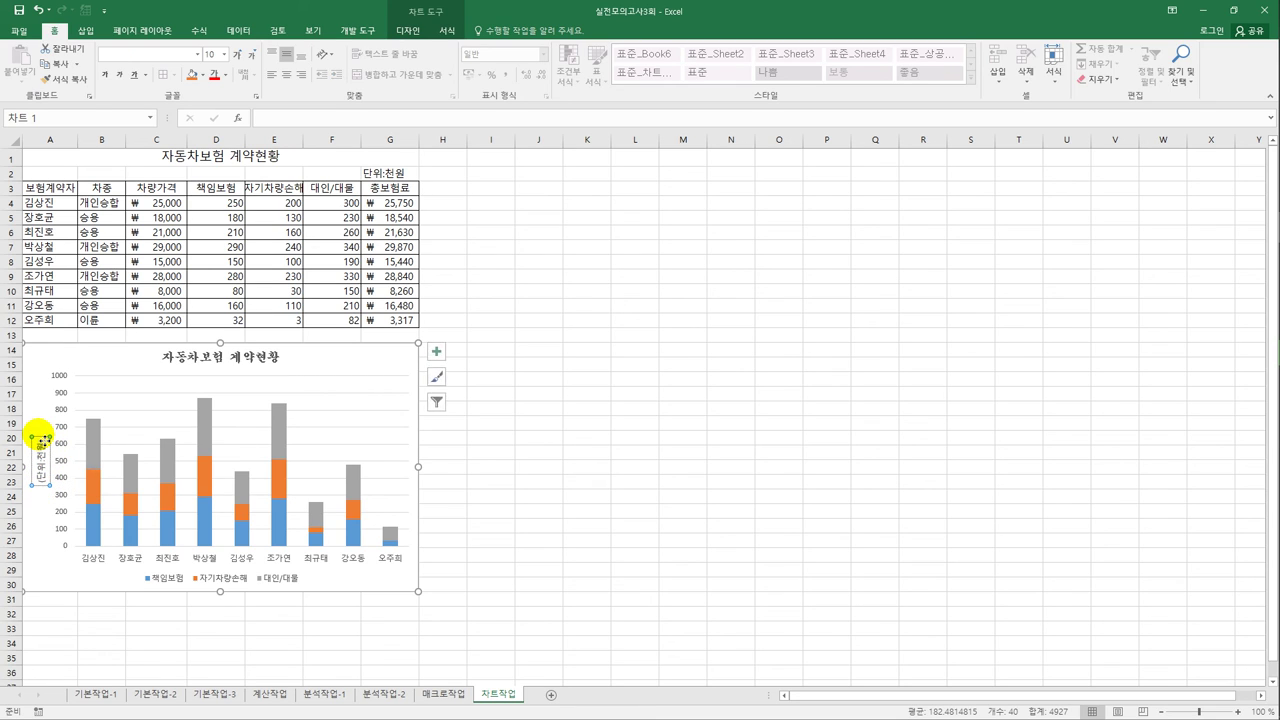
pyautogui.rightClick(40, 440)
pyautogui.click(112, 565)
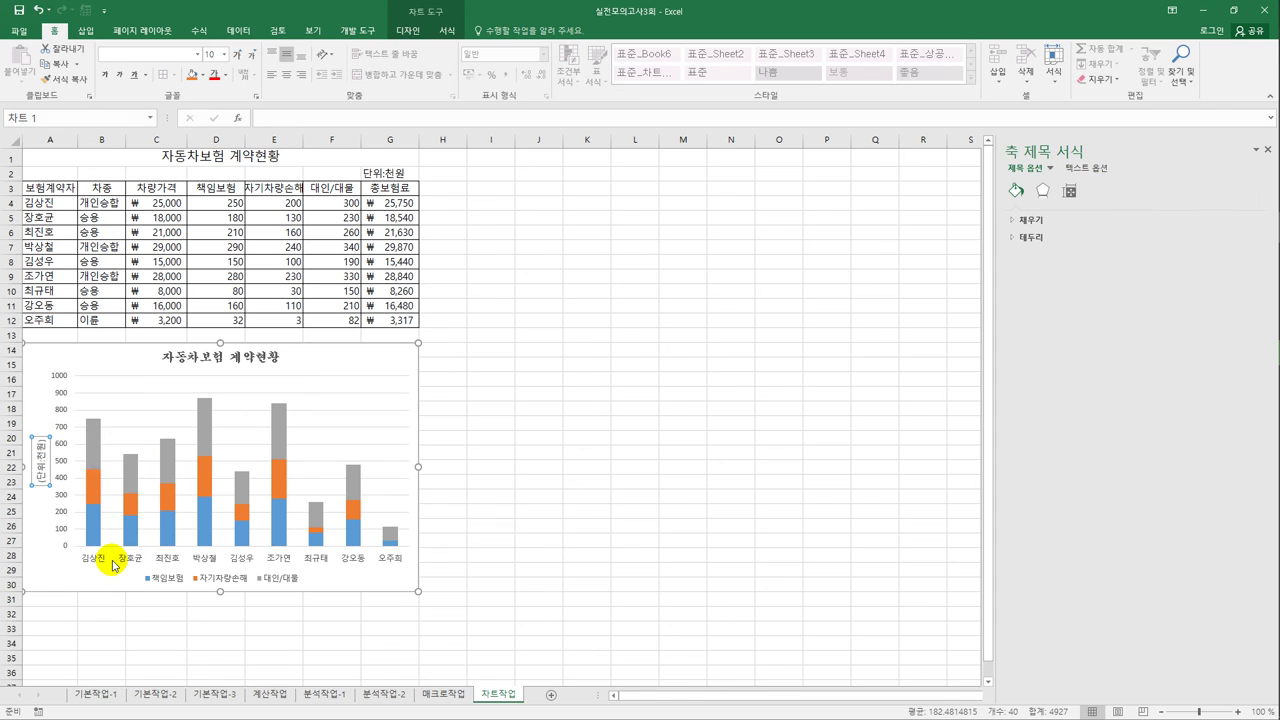
pyautogui.click(1069, 194)
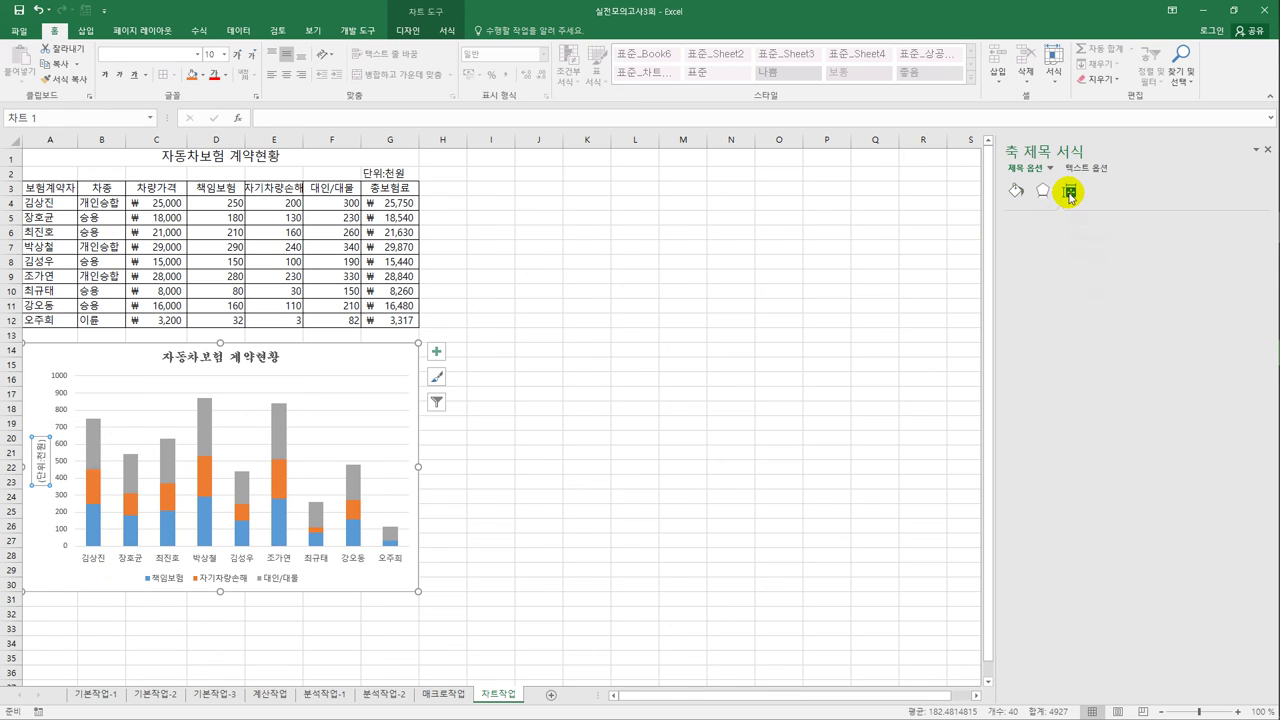
pyautogui.click(1212, 257)
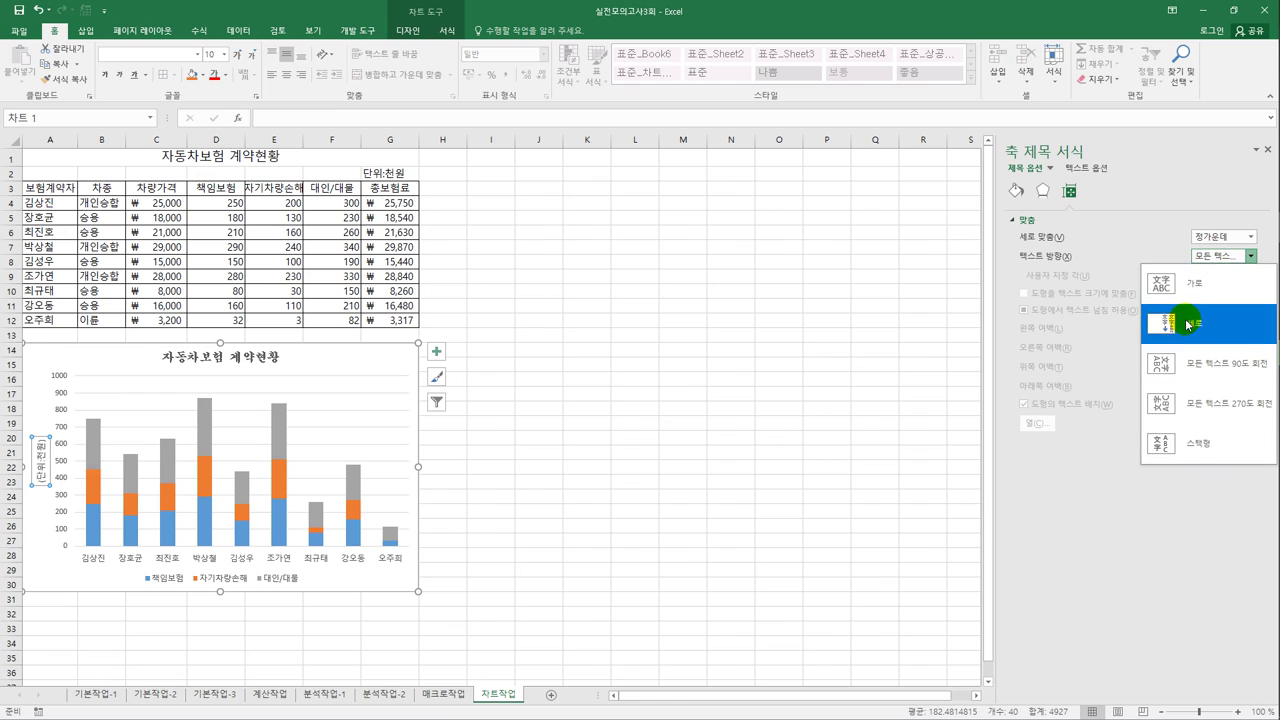
pyautogui.click(1165, 282)
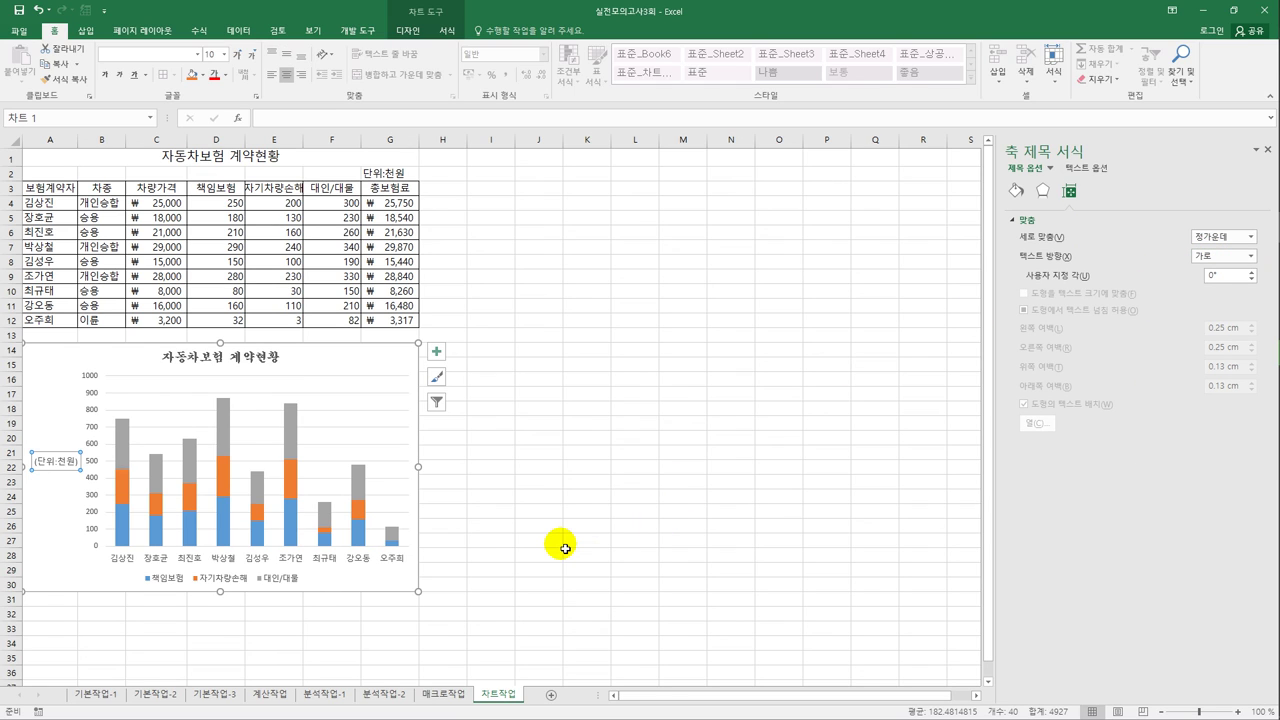
# Set the major unit (주) of the chart's vertical value axis to 200.
pyautogui.click(90, 411)
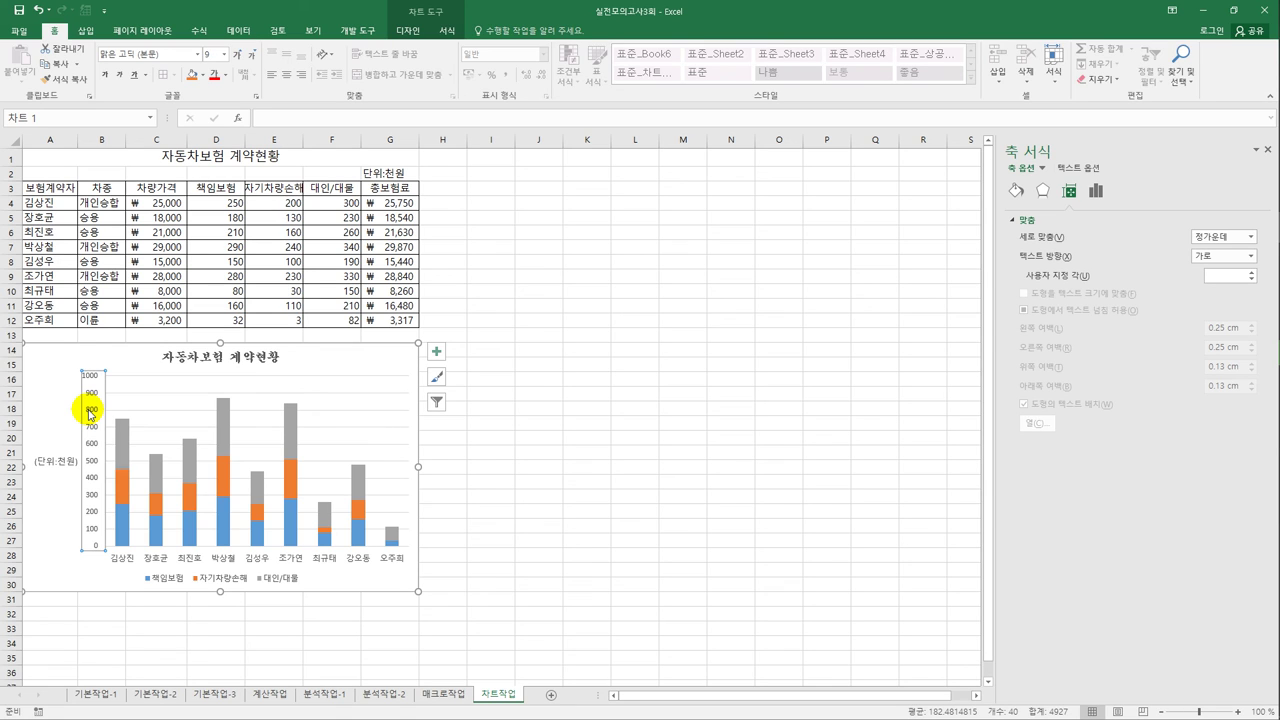
pyautogui.rightClick(90, 412)
pyautogui.click(127, 538)
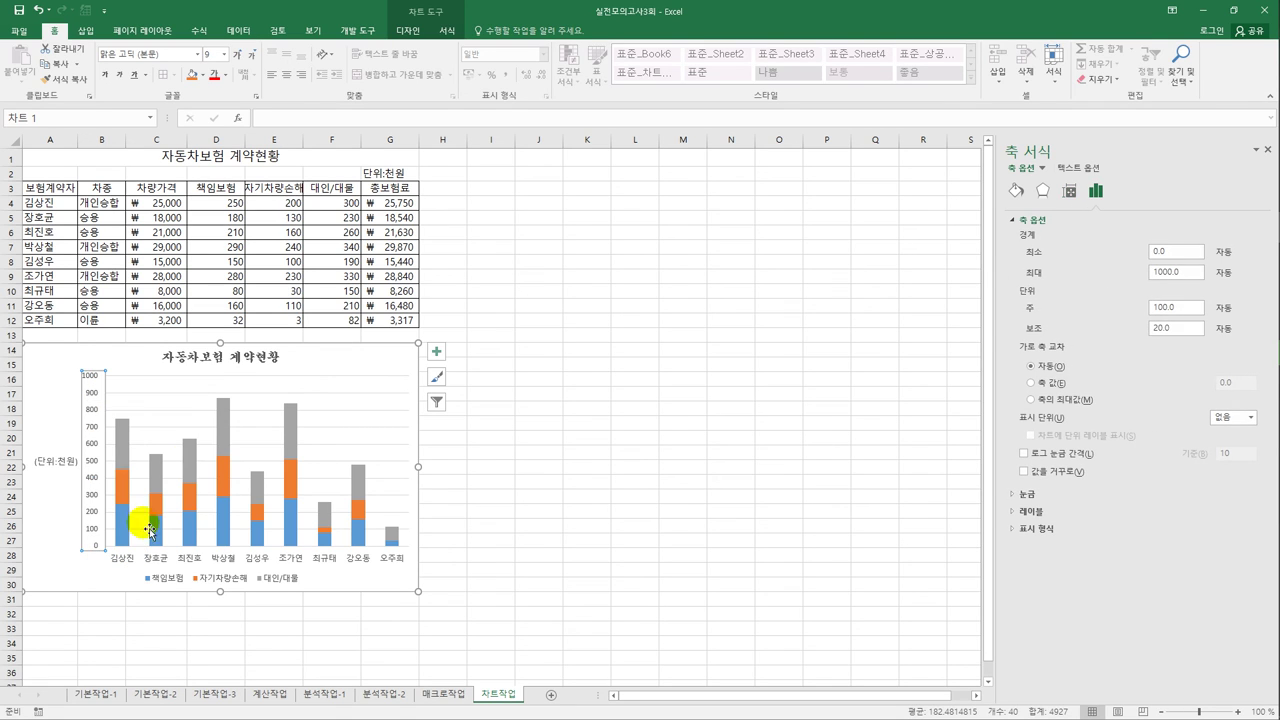
pyautogui.click(1174, 309)
pyautogui.write('200')
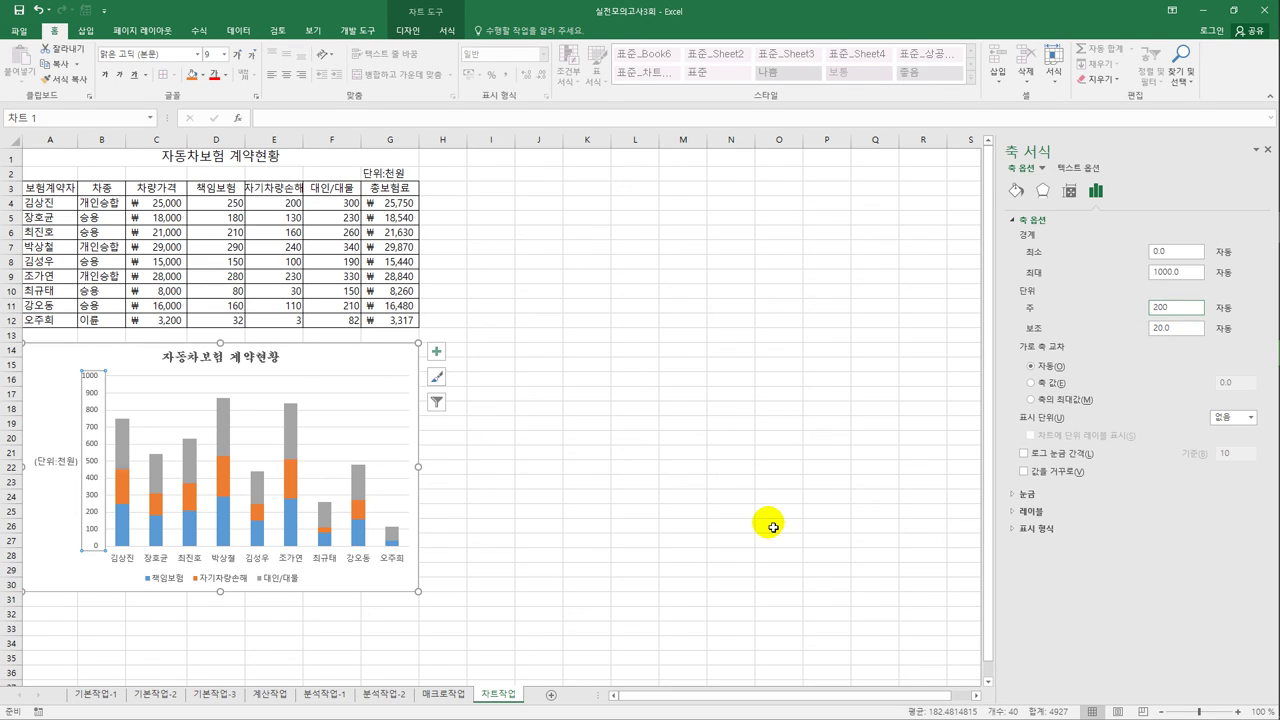
pyautogui.click(773, 527)
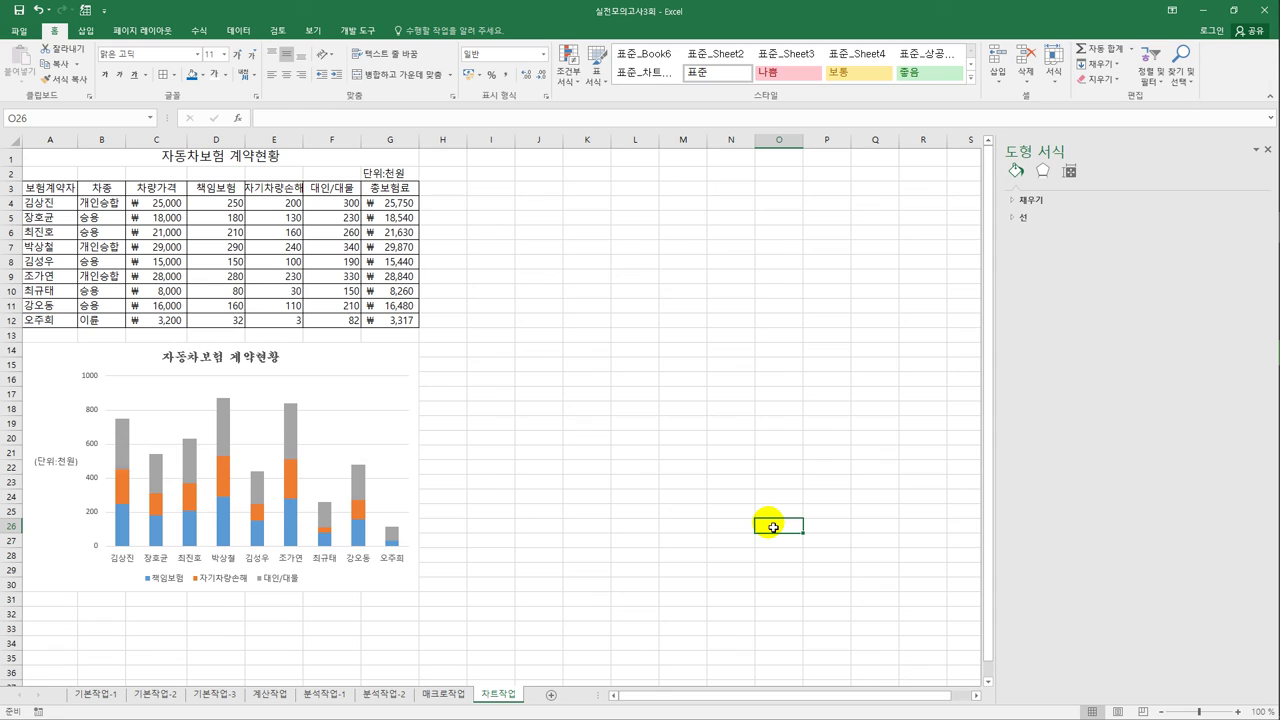
# Place the chart legend at the top (위쪽) and give the chart area border rounded corners (둥근 모서리).
pyautogui.click(413, 357)
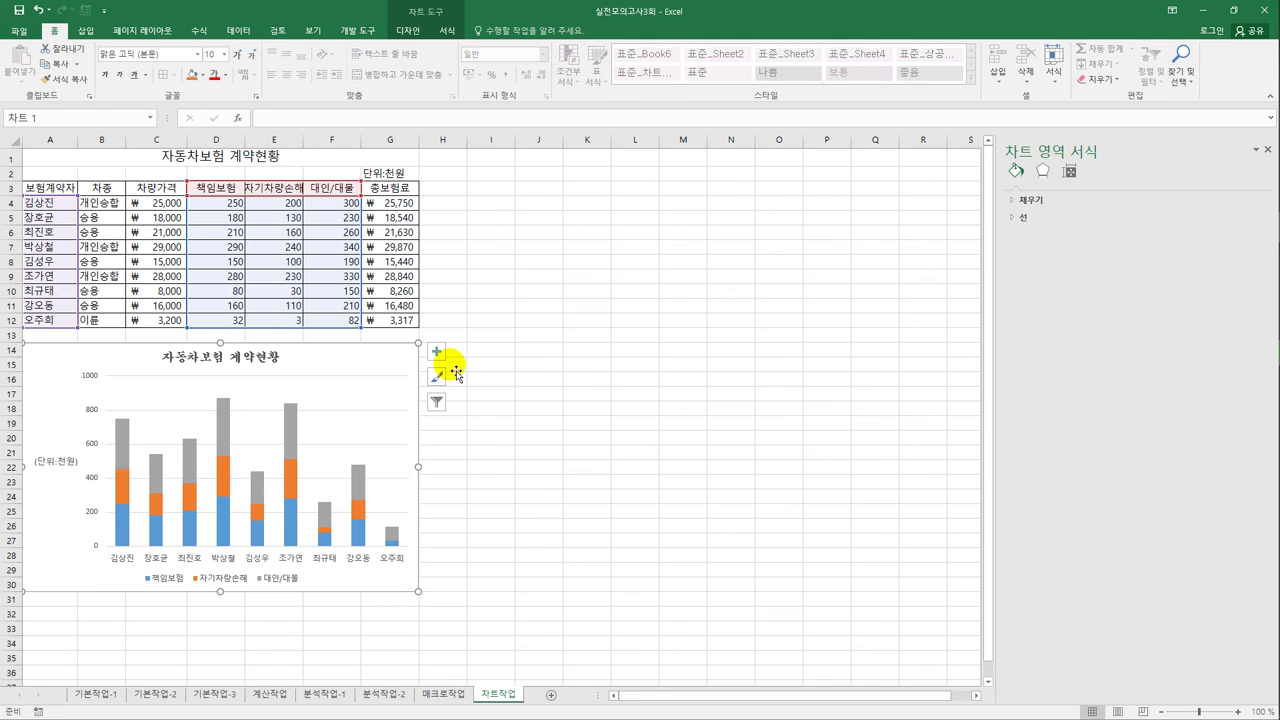
pyautogui.click(438, 355)
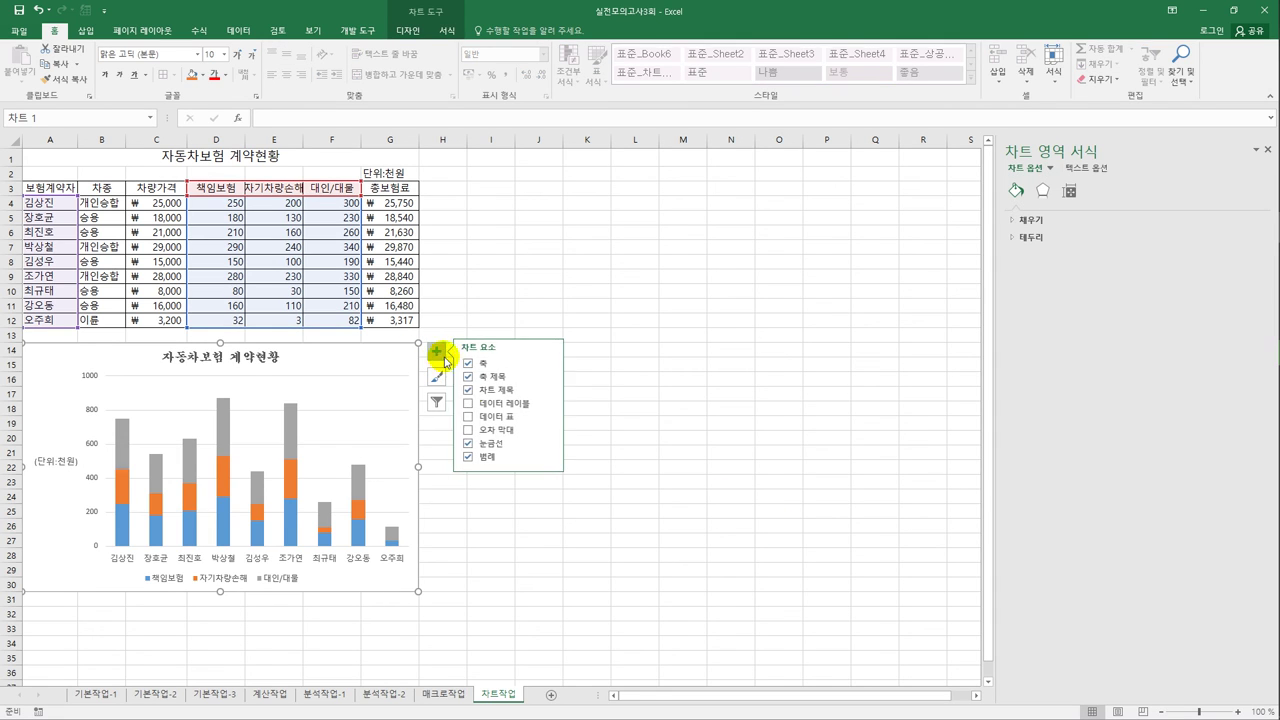
pyautogui.click(549, 459)
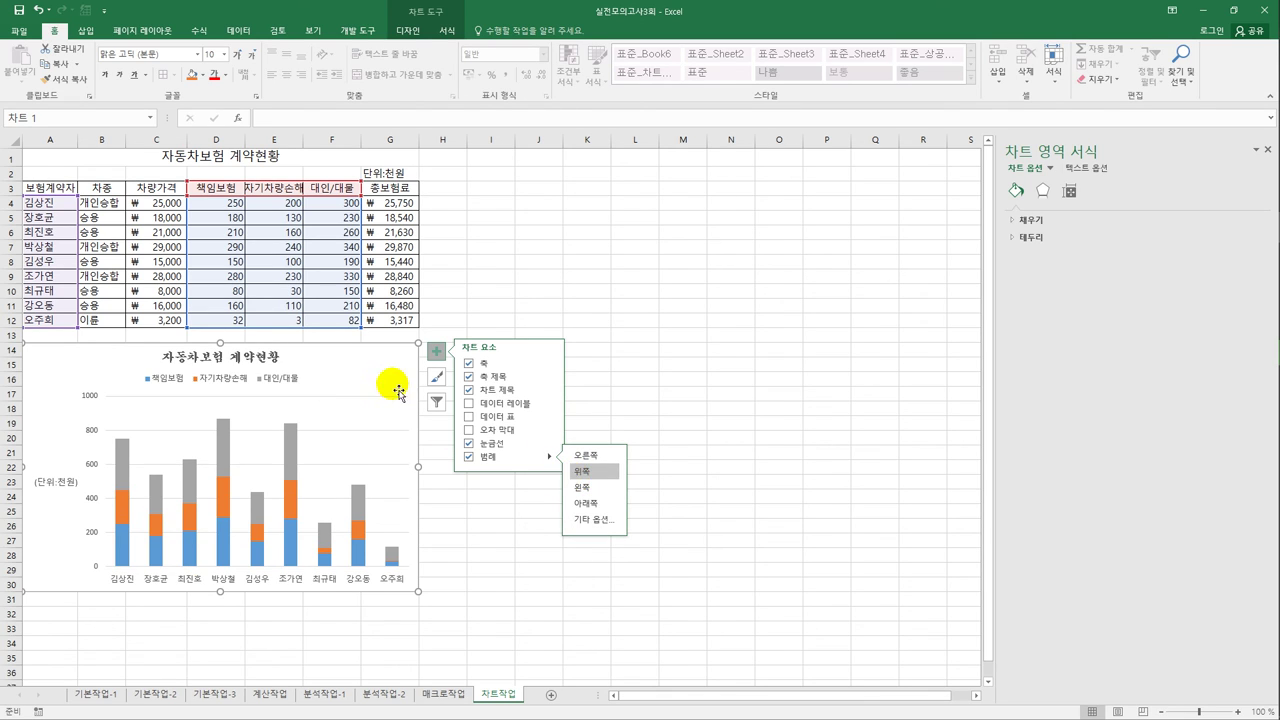
pyautogui.click(1053, 238)
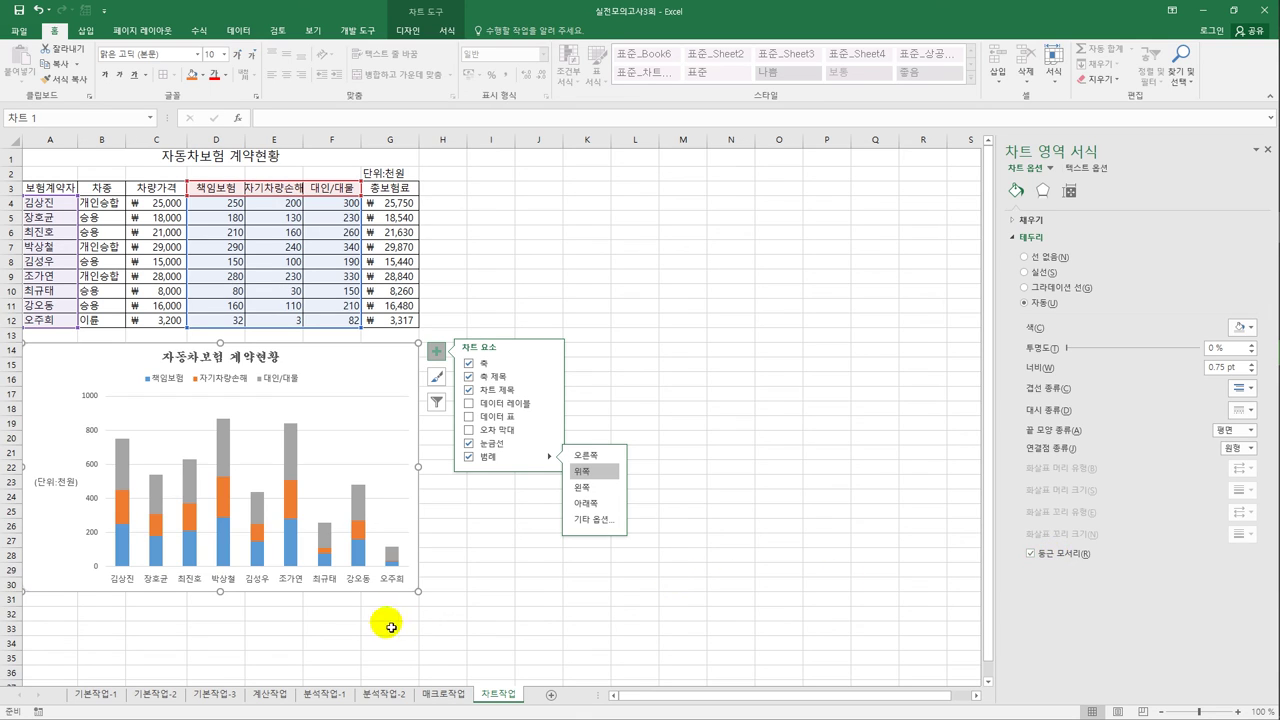
# Add centered (가운데 맞춤) data labels to the 대인/대물 series only.
pyautogui.click(222, 440)
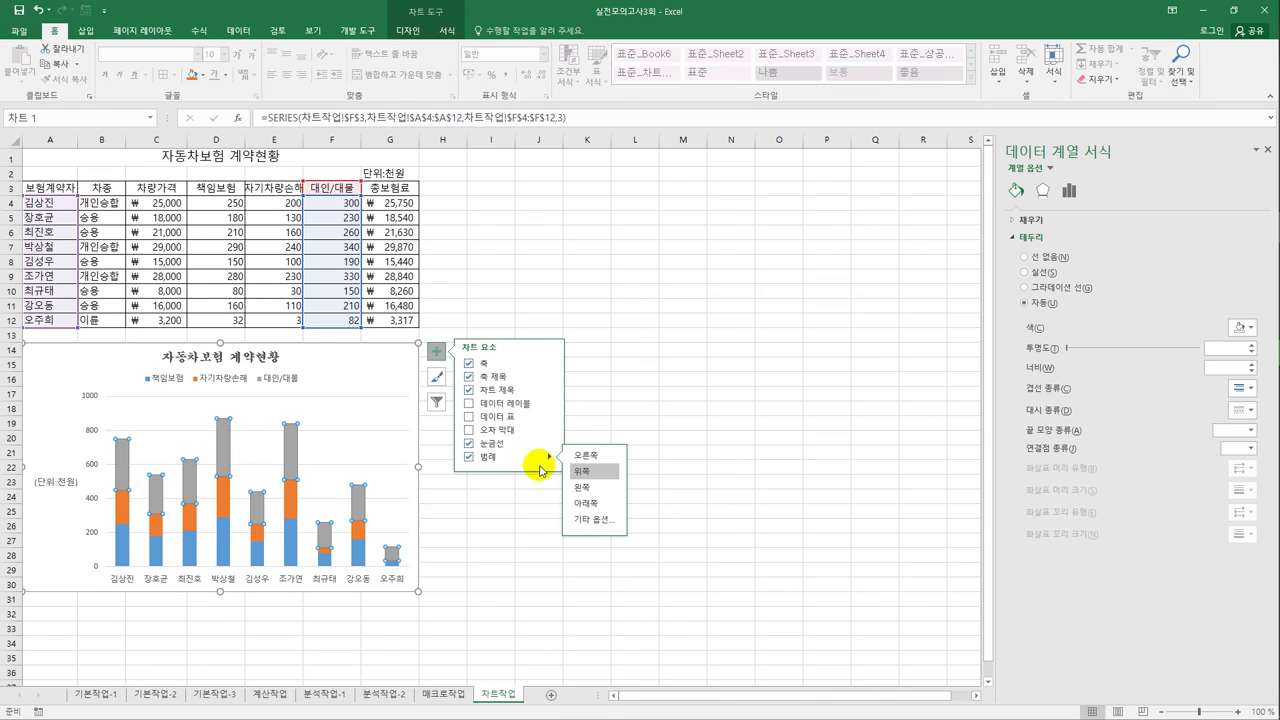
pyautogui.moveTo(550, 408)
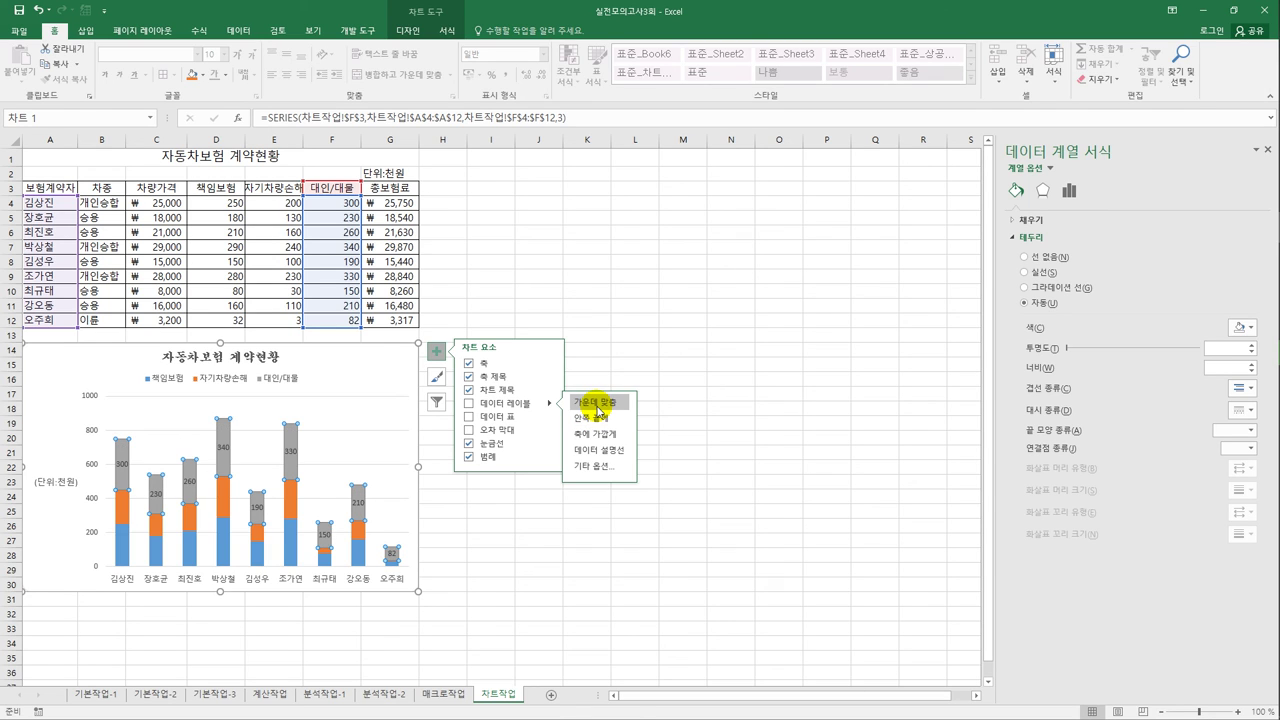
pyautogui.click(598, 402)
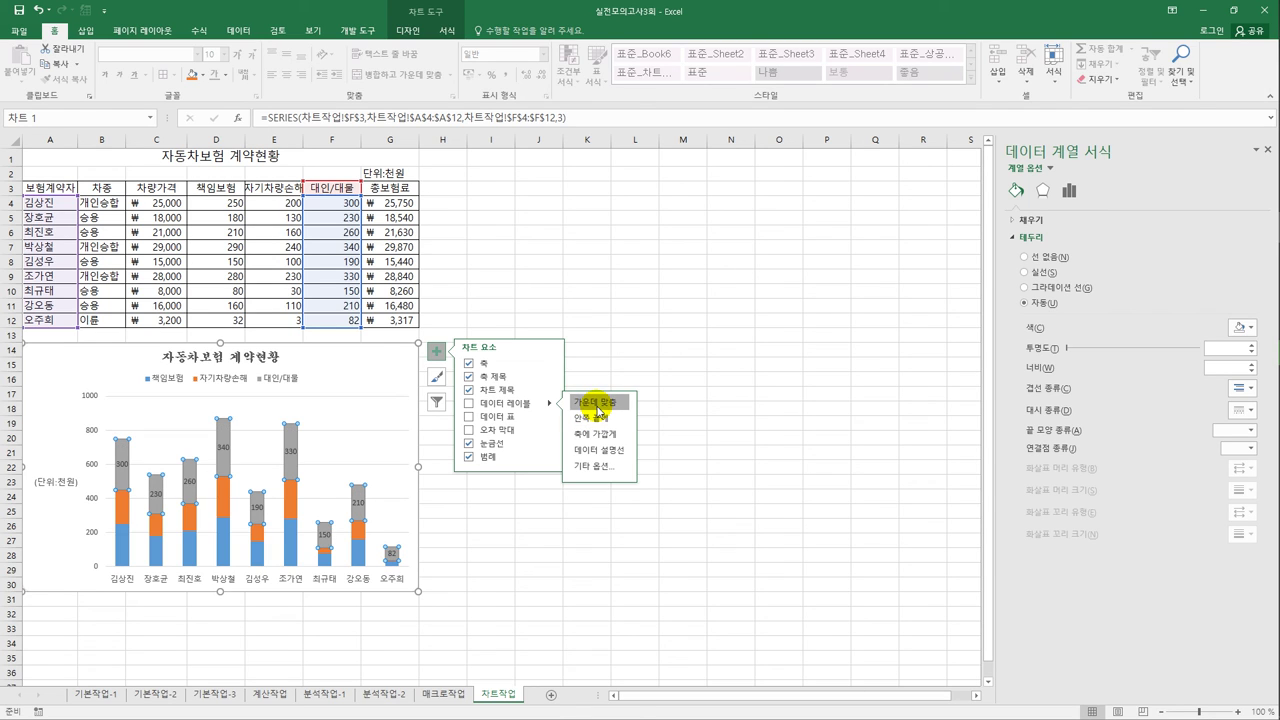
pyautogui.click(600, 541)
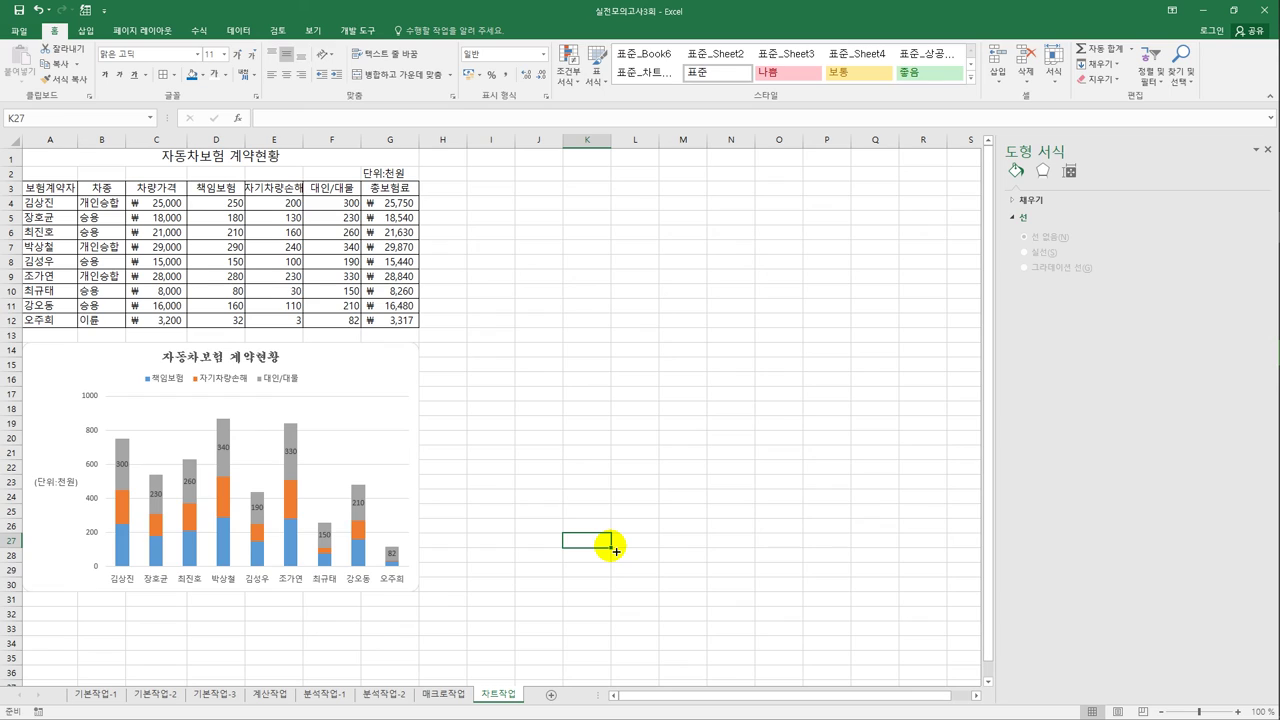